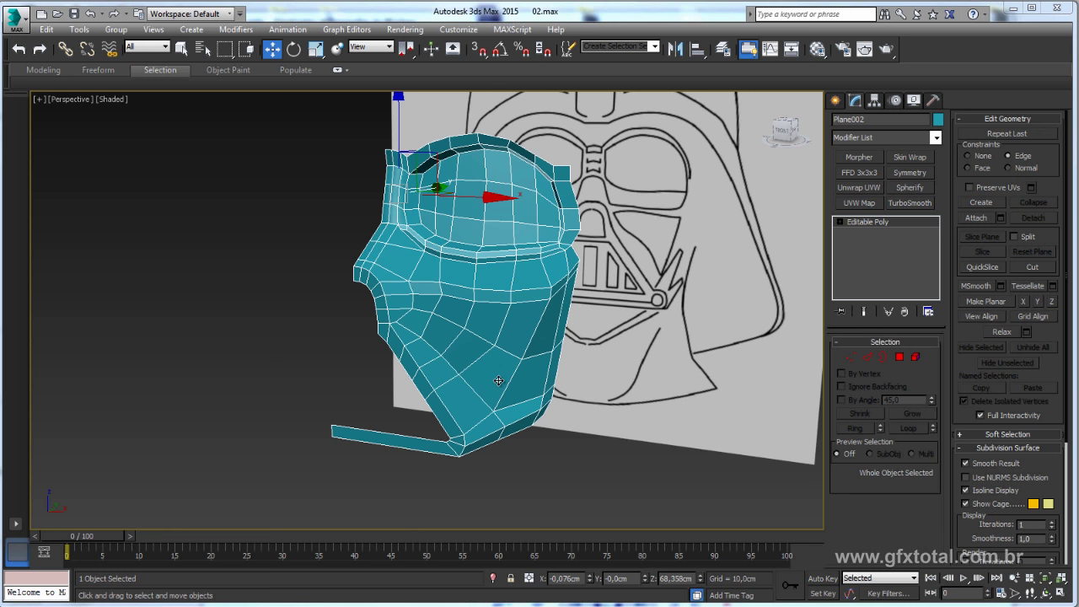
Step: Enter Polygon mode on the helmet mesh and compare it with the Darth Vader reference photo
{"action": "middle_click_drag", "start_coordinate": [482, 399], "coordinate": [572, 334]}
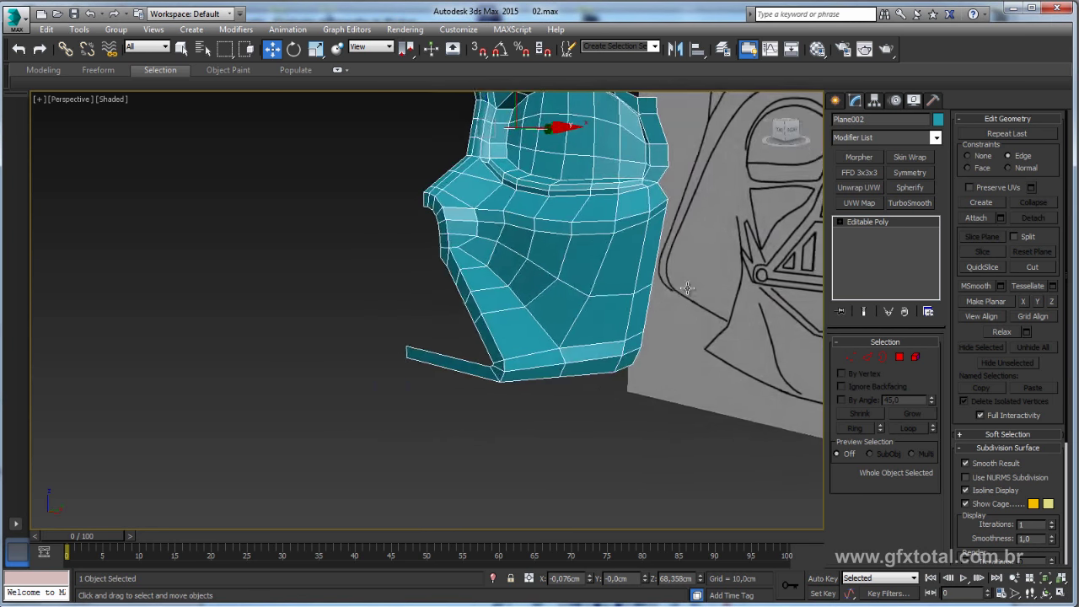
{"action": "middle_click_drag", "start_coordinate": [719, 290], "coordinate": [742, 295], "text": "alt"}
{"action": "left_click", "coordinate": [900, 356]}
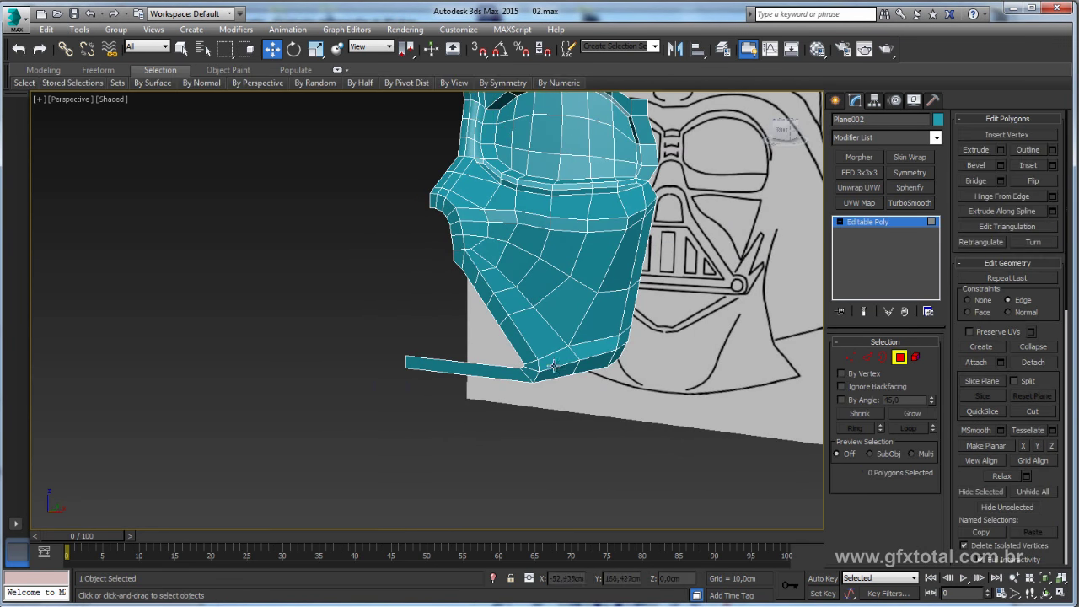
{"action": "middle_click_drag", "start_coordinate": [548, 367], "coordinate": [436, 358], "text": "alt"}
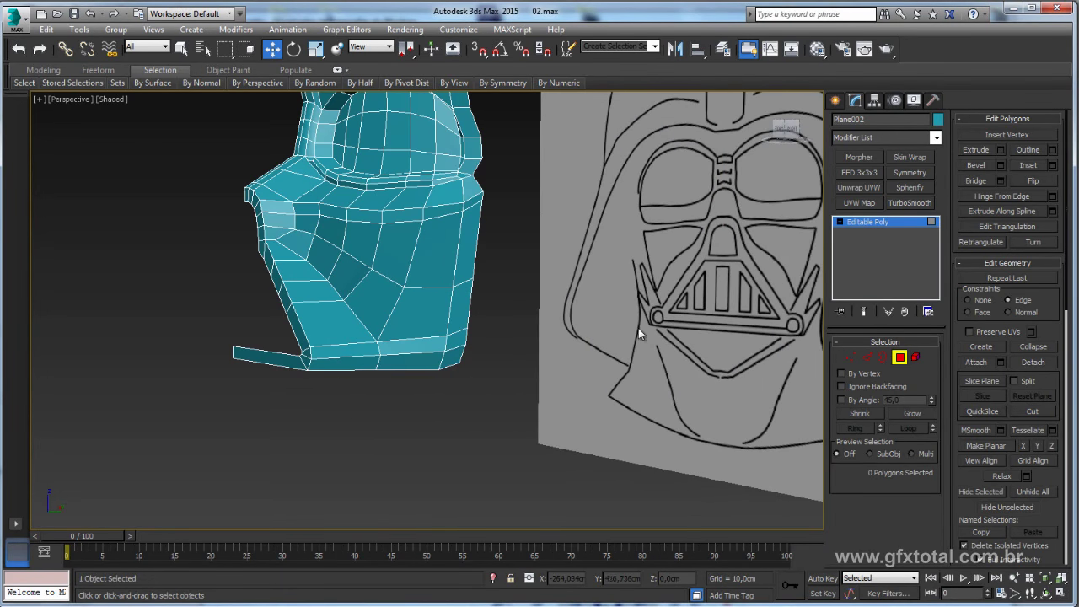
{"action": "key", "text": "alt+Tab"}
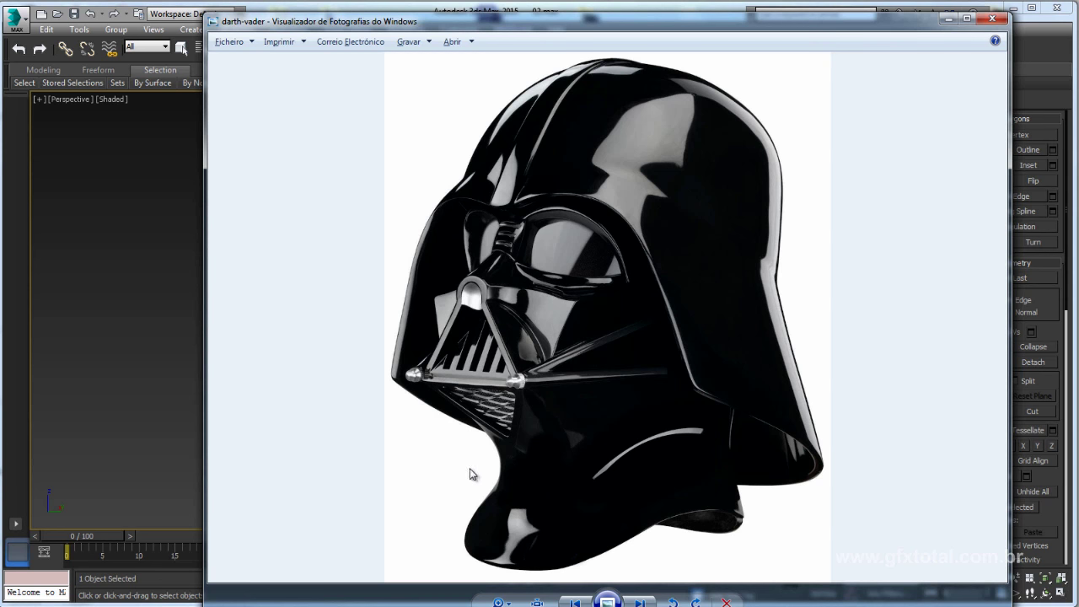
{"action": "key", "text": "alt+Tab"}
{"action": "middle_click_drag", "start_coordinate": [536, 348], "coordinate": [321, 374], "text": "alt"}
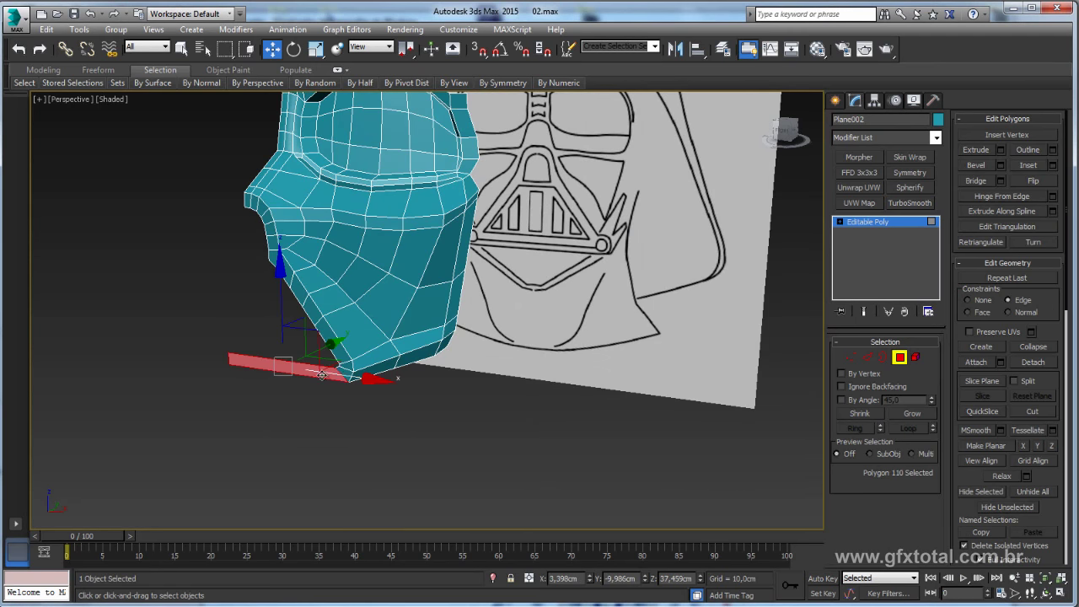
Step: Select seven chin-strip polygons and Shift-move them, choosing Clone To Object to create Object001
{"action": "left_click", "coordinate": [338, 352], "text": "ctrl"}
{"action": "left_click", "coordinate": [327, 333], "text": "ctrl"}
{"action": "left_click", "coordinate": [316, 312], "text": "ctrl"}
{"action": "left_click", "coordinate": [302, 291], "text": "ctrl"}
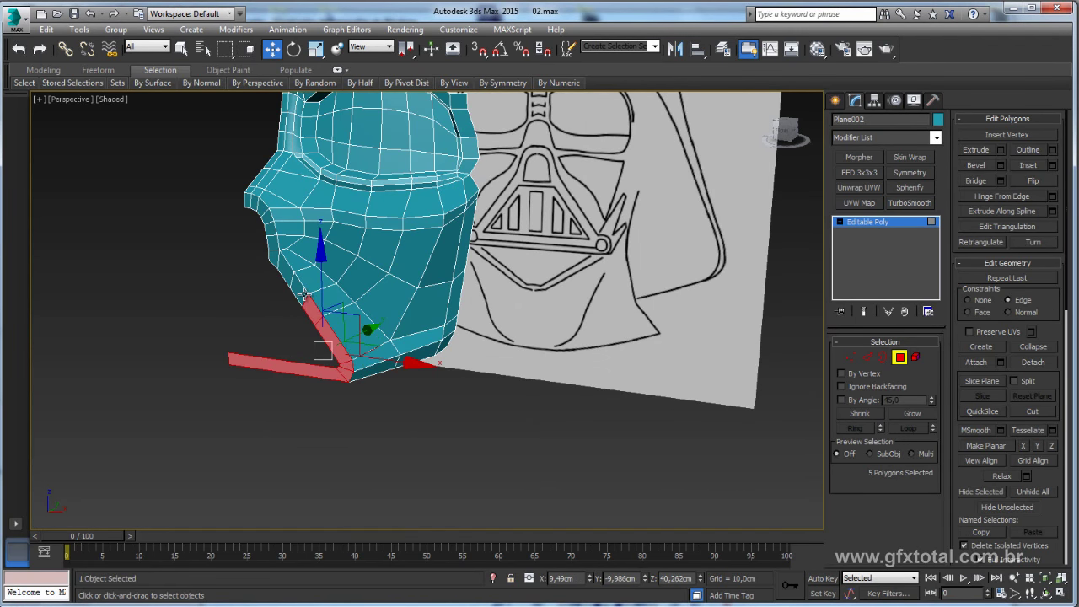
{"action": "left_click", "coordinate": [287, 272], "text": "ctrl"}
{"action": "middle_click_drag", "start_coordinate": [286, 273], "coordinate": [316, 270], "text": "alt"}
{"action": "left_click", "coordinate": [321, 337], "text": "ctrl"}
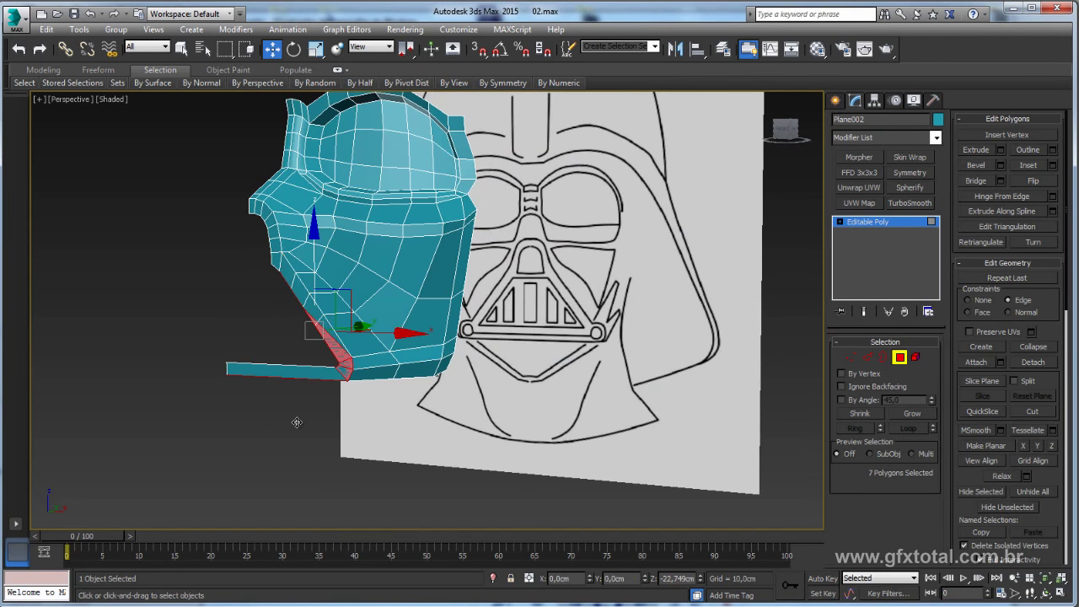
{"action": "left_click_drag", "start_coordinate": [360, 327], "coordinate": [365, 342], "text": "shift"}
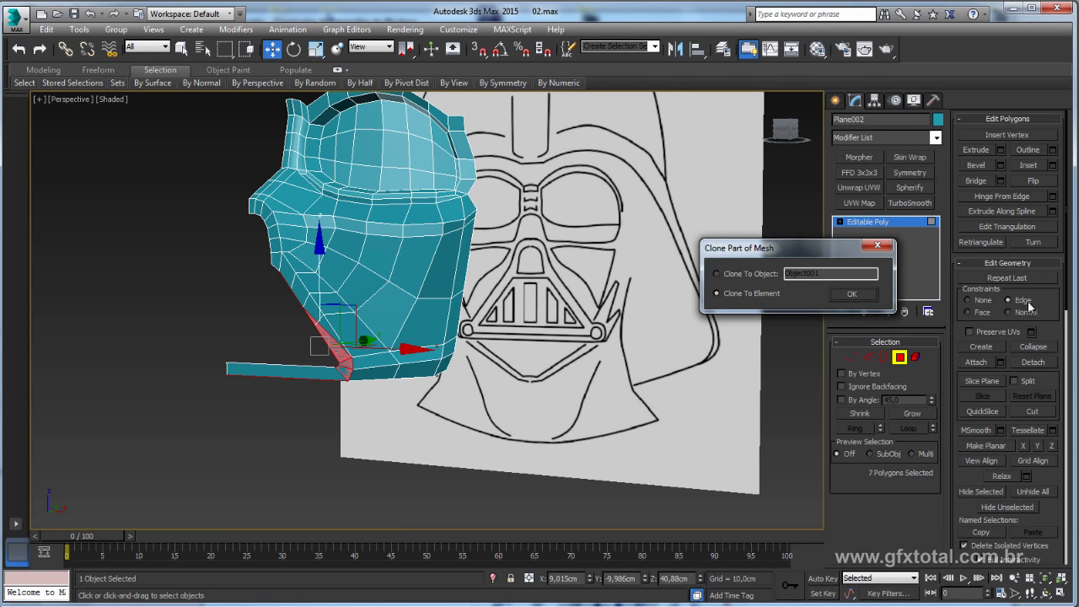
{"action": "left_click", "coordinate": [850, 293]}
Step: Select the stray copied piece at the helmet top and delete it
{"action": "middle_click_drag", "start_coordinate": [343, 373], "coordinate": [329, 413], "text": "alt"}
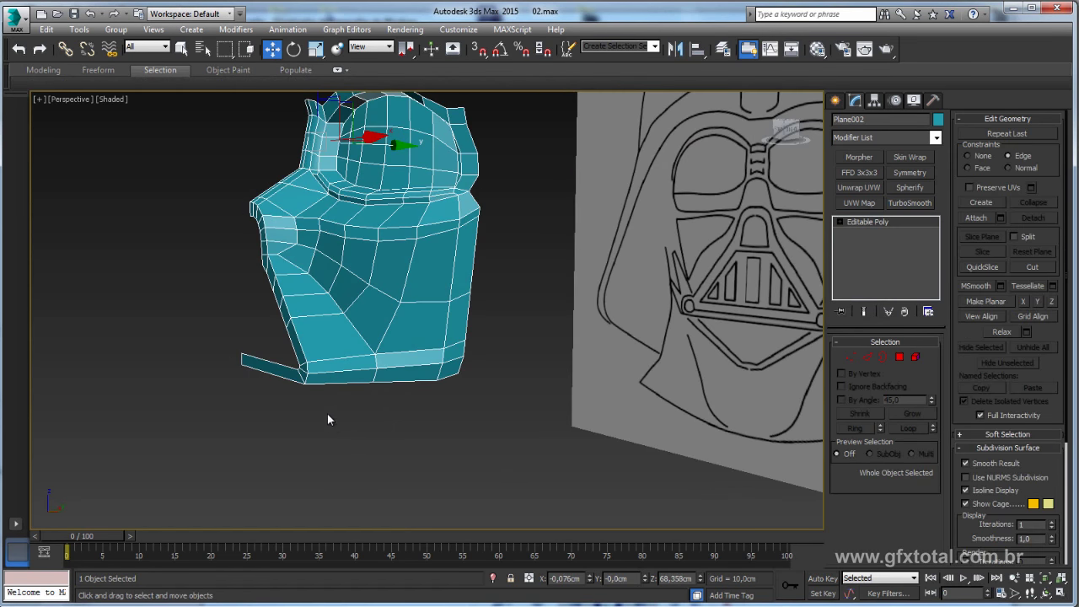
{"action": "left_click", "coordinate": [337, 123]}
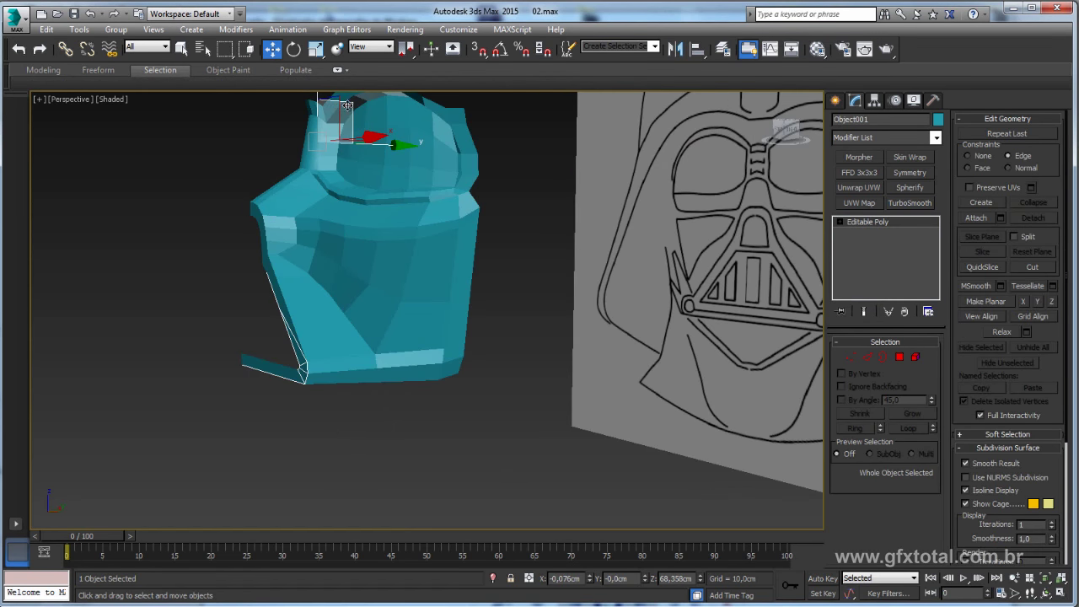
{"action": "left_click_drag", "start_coordinate": [337, 123], "coordinate": [133, 455]}
{"action": "key", "text": "Delete"}
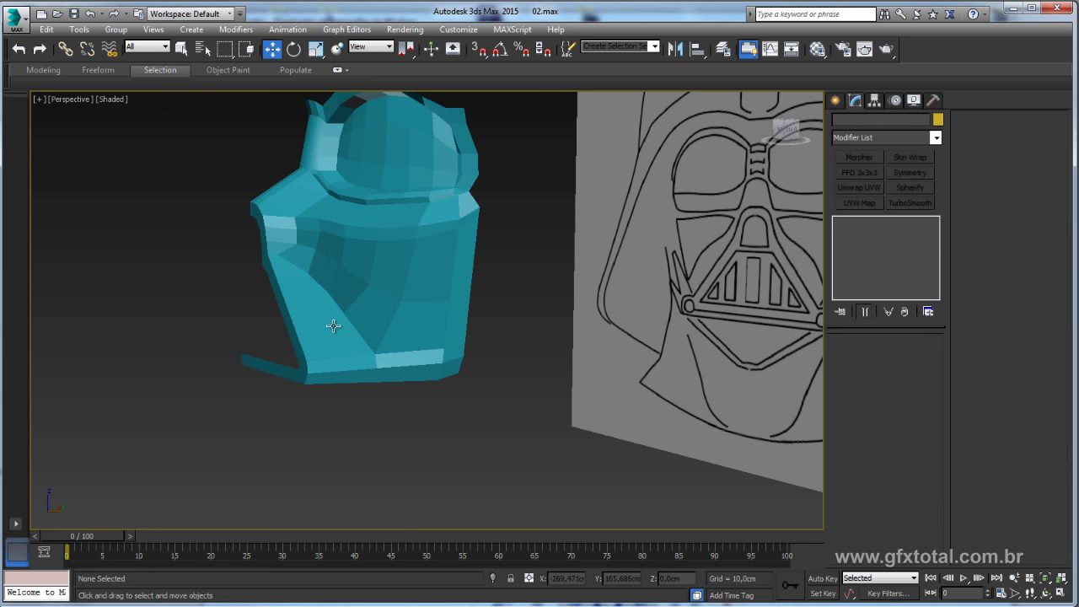
Step: Reselect the seven chin-strip polygons on the Plane002 helmet in Polygon mode
{"action": "left_click", "coordinate": [335, 327]}
{"action": "left_click", "coordinate": [899, 356]}
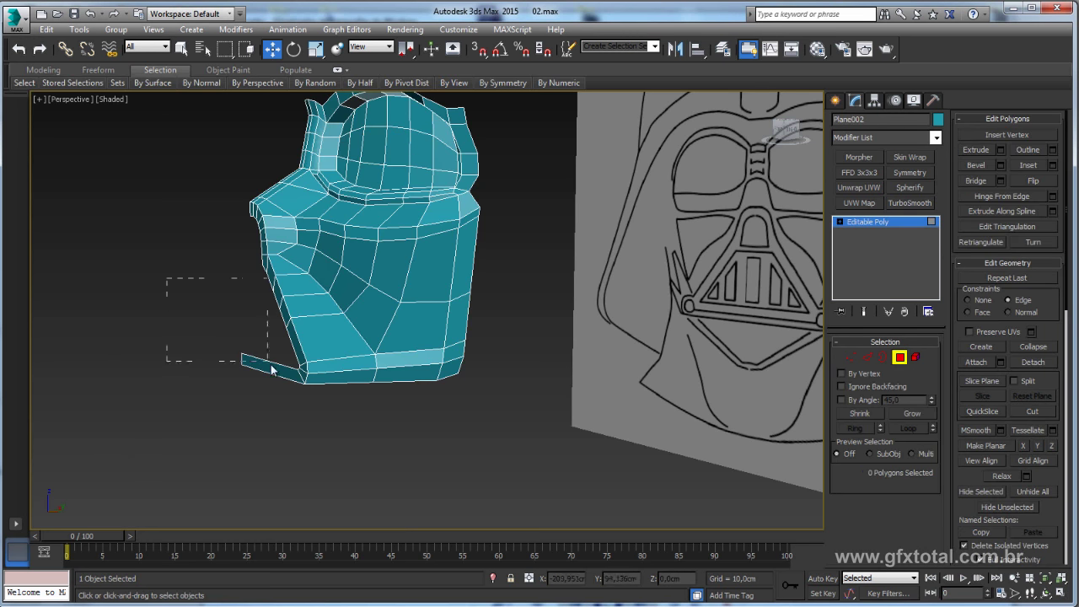
{"action": "left_click_drag", "start_coordinate": [272, 369], "coordinate": [292, 393]}
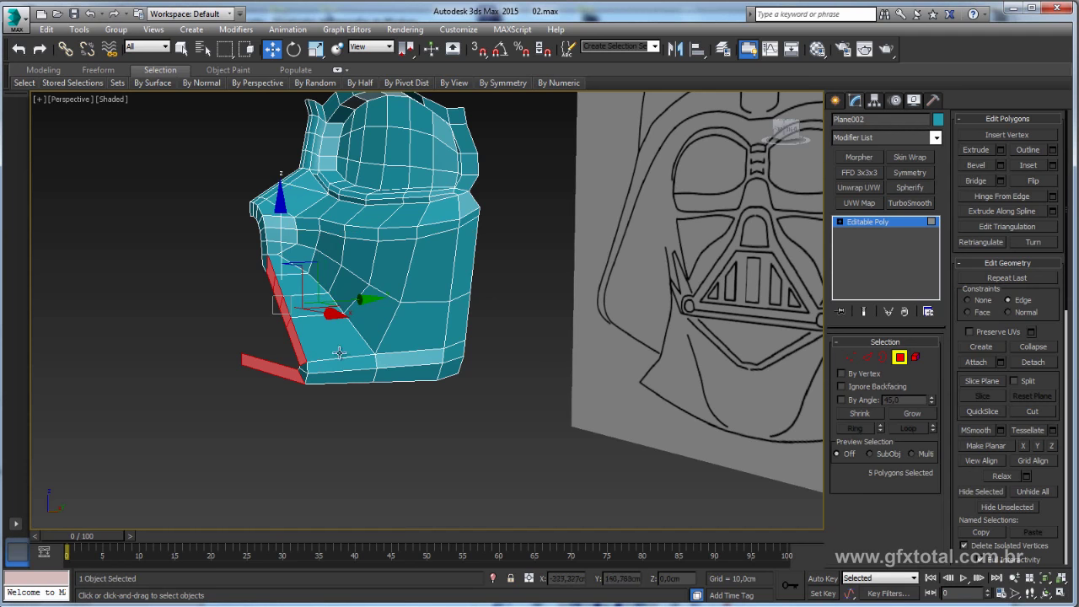
{"action": "left_click", "coordinate": [306, 366], "text": "ctrl"}
{"action": "left_click", "coordinate": [305, 375], "text": "ctrl"}
{"action": "middle_click_drag", "start_coordinate": [313, 373], "coordinate": [477, 384], "text": "alt"}
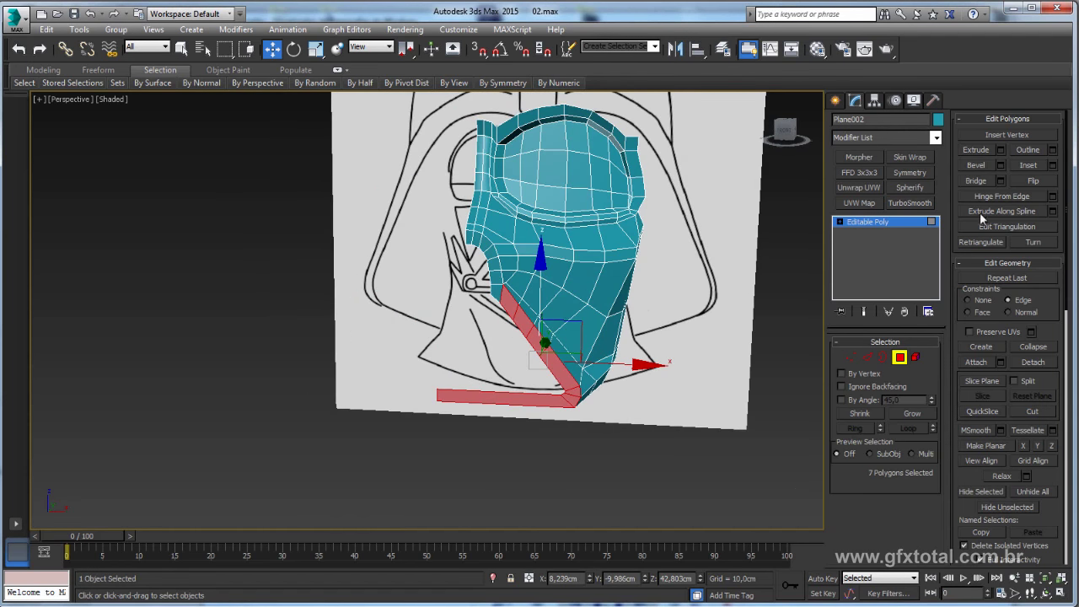
Step: Detach the selected polygons as a clone named Object001
{"action": "left_click", "coordinate": [1032, 362]}
{"action": "left_click", "coordinate": [729, 299]}
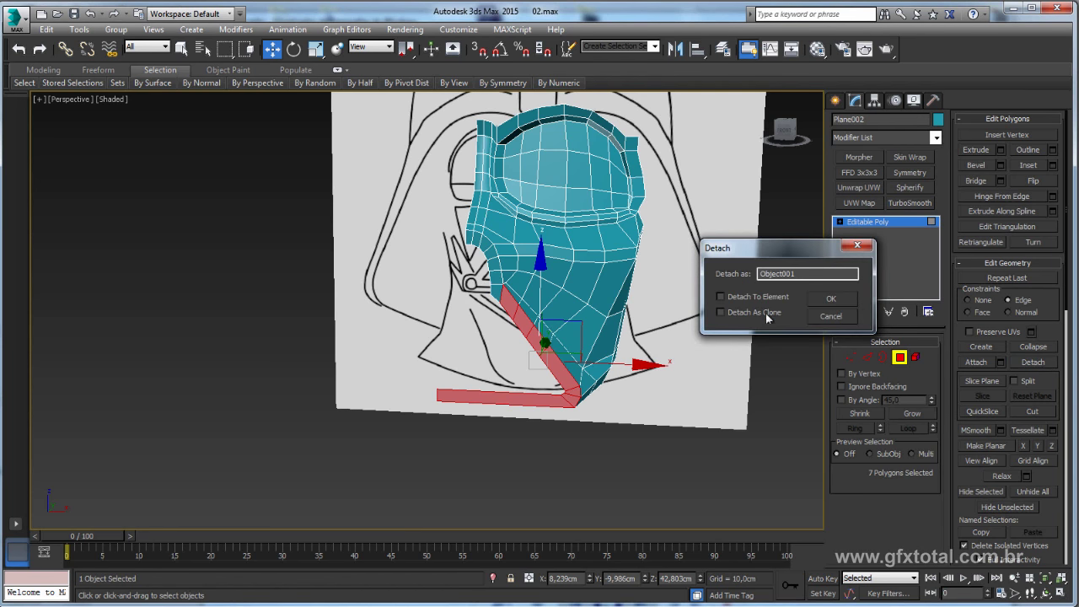
{"action": "left_click", "coordinate": [830, 299]}
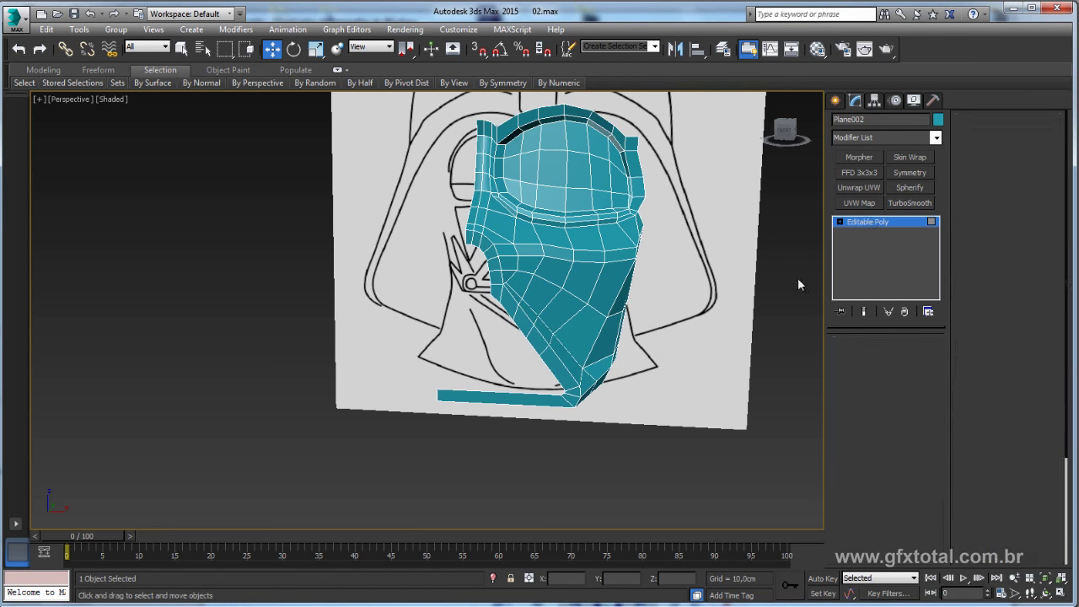
{"action": "middle_click_drag", "start_coordinate": [596, 432], "coordinate": [520, 438], "text": "alt"}
Step: Move Object001 below the helmet and center its pivot to the object
{"action": "left_click", "coordinate": [506, 194]}
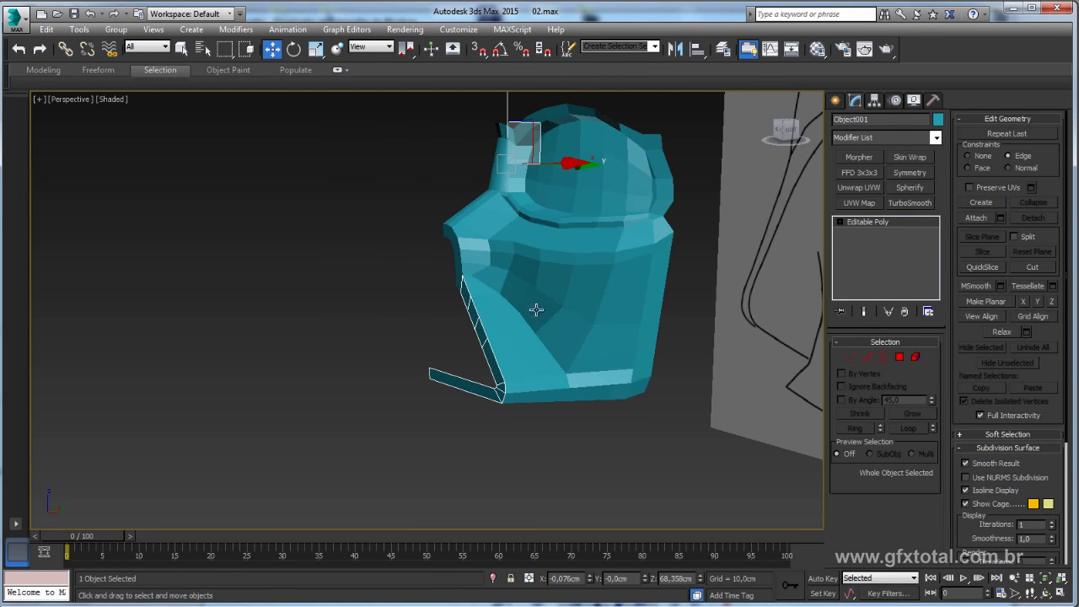
{"action": "left_click_drag", "start_coordinate": [506, 139], "coordinate": [505, 186]}
{"action": "middle_click_drag", "start_coordinate": [505, 186], "coordinate": [540, 189], "text": "alt"}
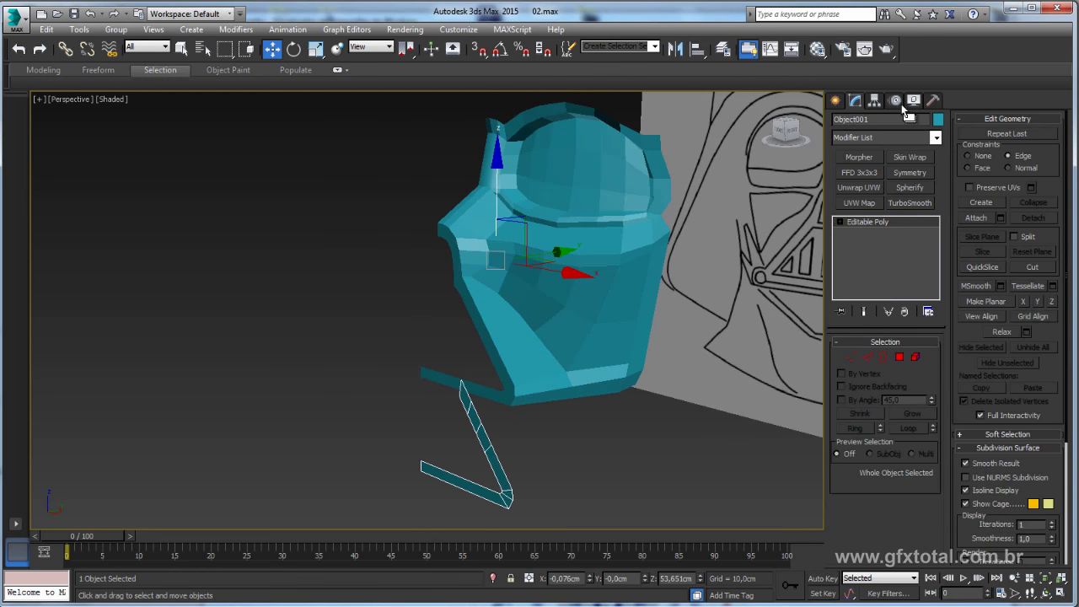
{"action": "left_click", "coordinate": [874, 100]}
{"action": "left_click", "coordinate": [885, 184]}
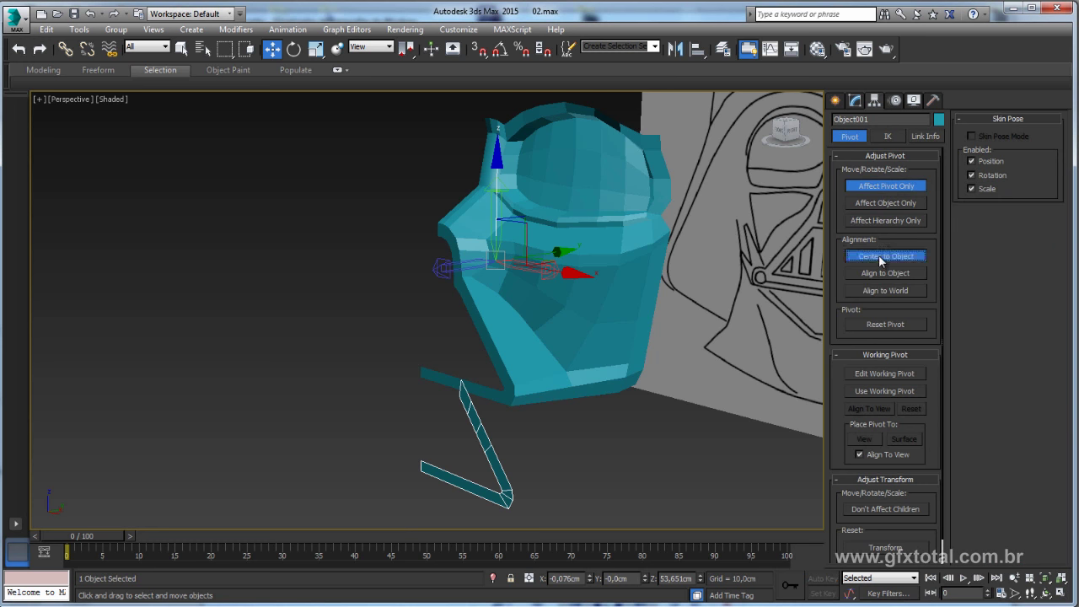
{"action": "left_click", "coordinate": [885, 254]}
{"action": "left_click", "coordinate": [885, 184]}
Step: Rotate the strip about 90° on X and slide it under the chin
{"action": "middle_click_drag", "start_coordinate": [501, 373], "coordinate": [500, 327]}
{"action": "key", "text": "e"}
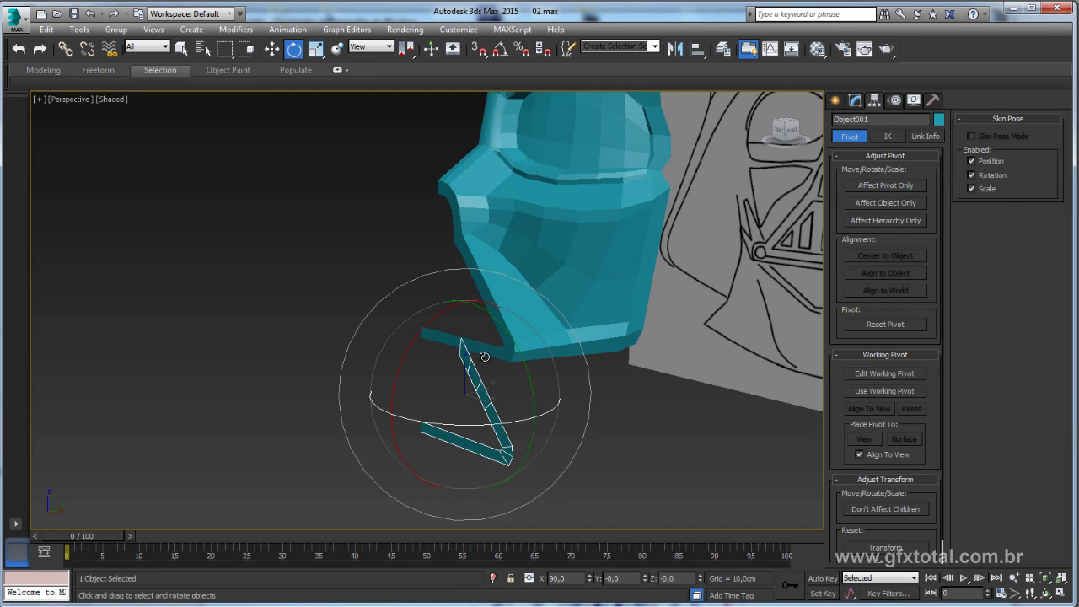
{"action": "mouse_move", "coordinate": [430, 322]}
{"action": "left_mouse_down"}
{"action": "mouse_move", "coordinate": [474, 485]}
{"action": "mouse_move", "coordinate": [577, 204]}
{"action": "left_mouse_up"}
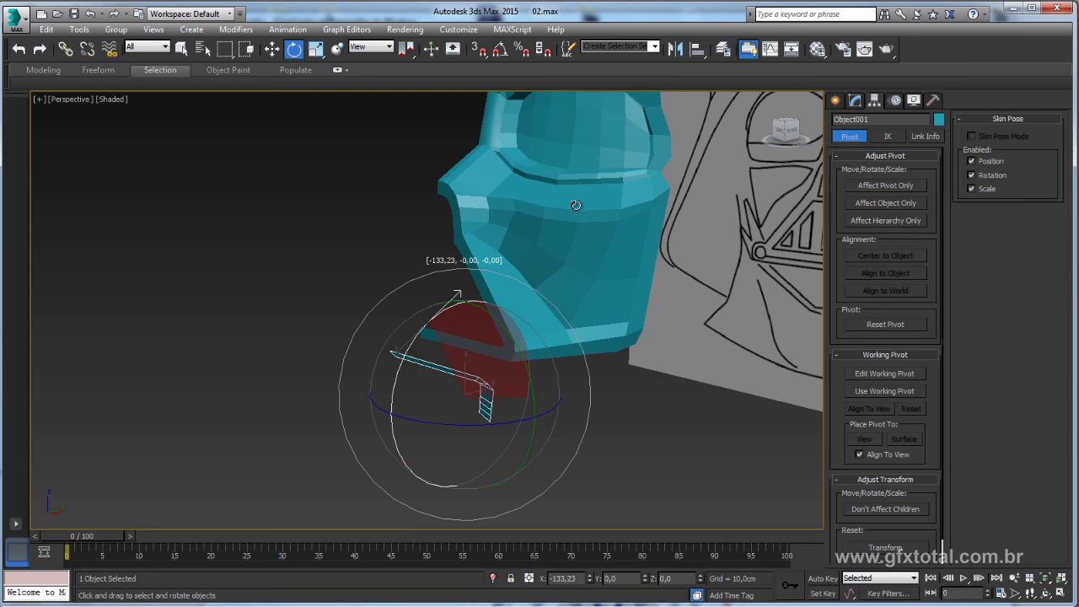
{"action": "middle_click_drag", "start_coordinate": [577, 204], "coordinate": [509, 355], "text": "alt"}
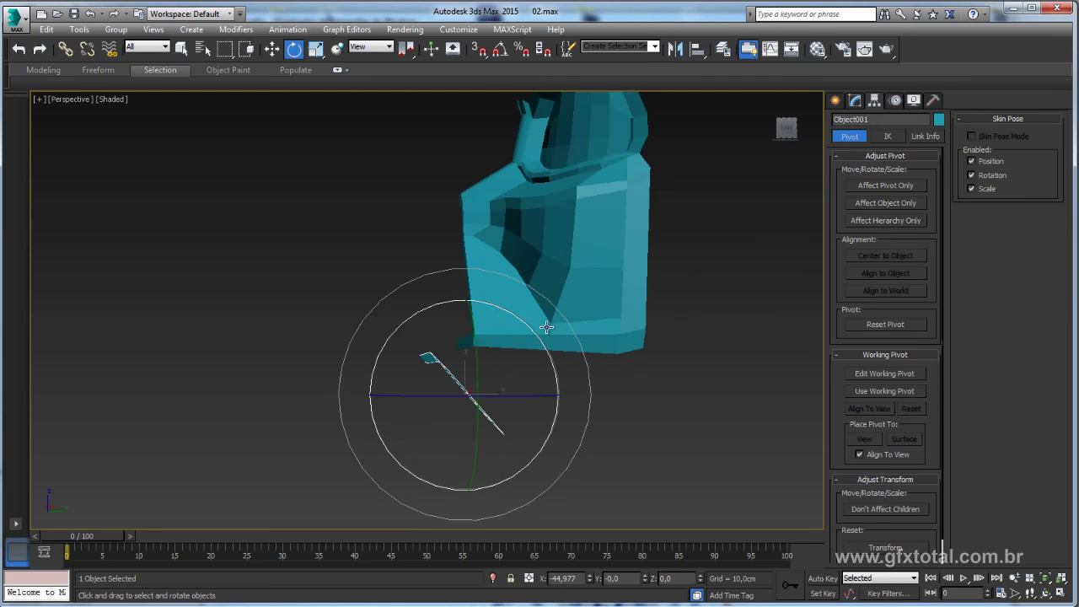
{"action": "key", "text": "w"}
{"action": "left_click_drag", "start_coordinate": [509, 355], "coordinate": [549, 350]}
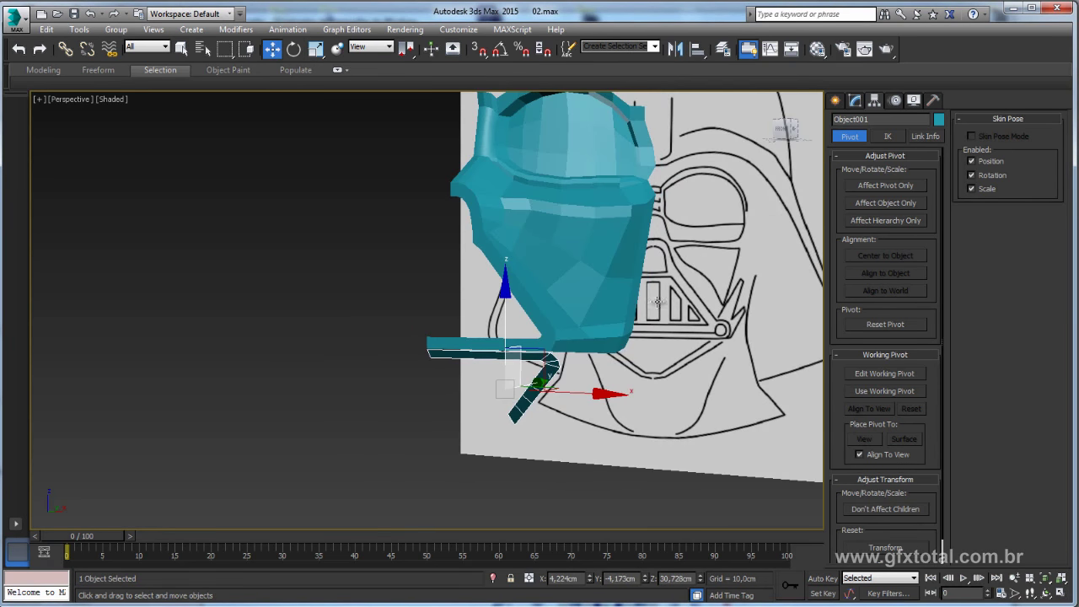
Step: Flip the normals of the strip's polygons
{"action": "left_click", "coordinate": [900, 358]}
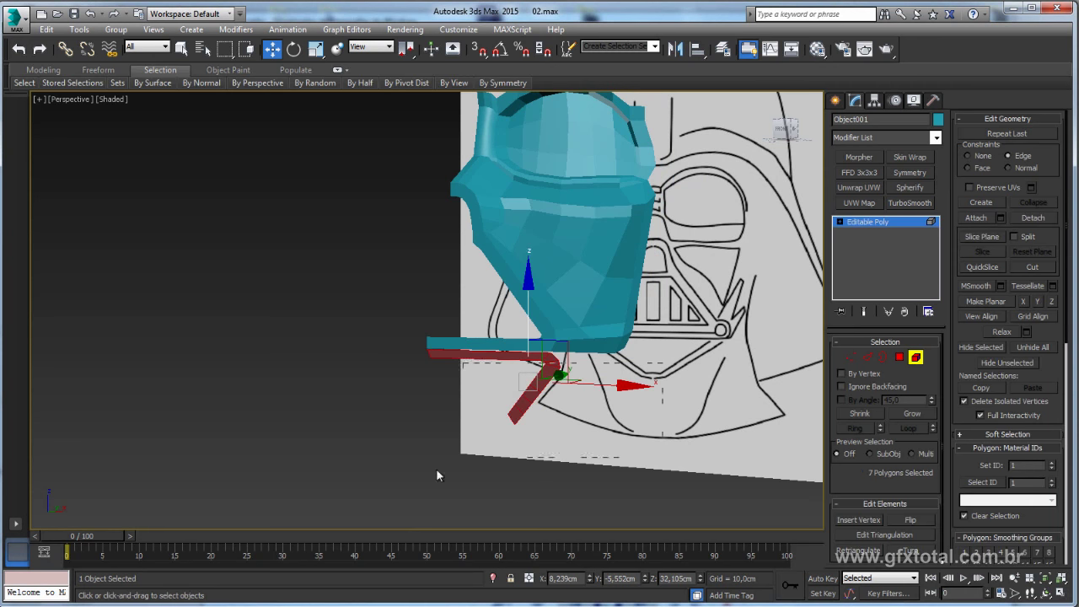
{"action": "left_click", "coordinate": [910, 521]}
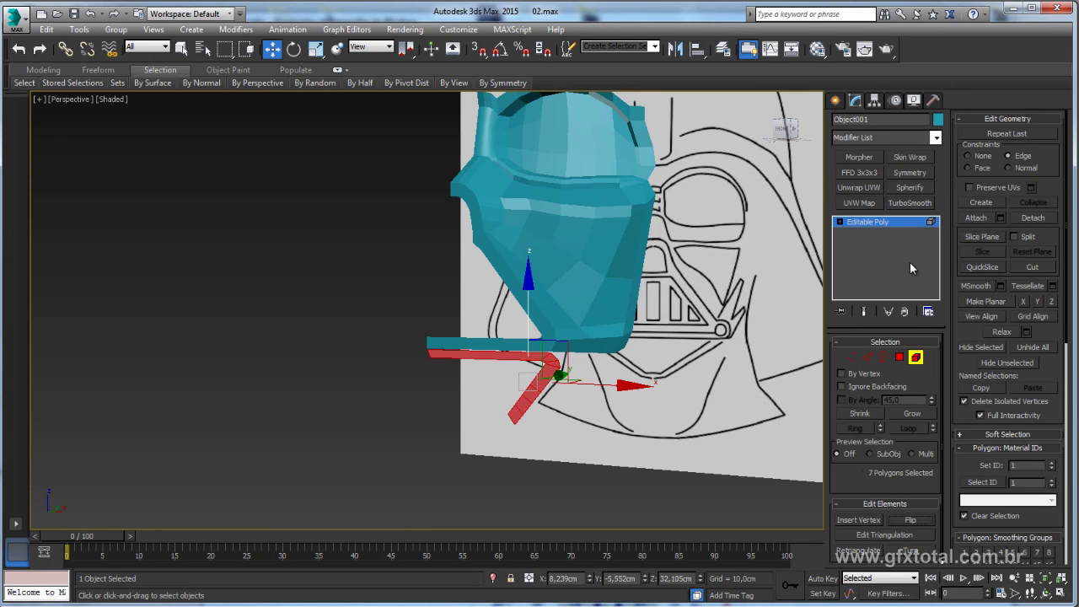
{"action": "left_click", "coordinate": [874, 222]}
{"action": "mouse_move", "coordinate": [544, 458]}
{"action": "middle_mouse_down", "text": "alt"}
{"action": "mouse_move", "coordinate": [570, 467]}
{"action": "mouse_move", "coordinate": [505, 412]}
{"action": "mouse_move", "coordinate": [677, 409]}
{"action": "mouse_move", "coordinate": [587, 419]}
{"action": "mouse_move", "coordinate": [629, 393]}
{"action": "middle_mouse_up", "text": "alt"}
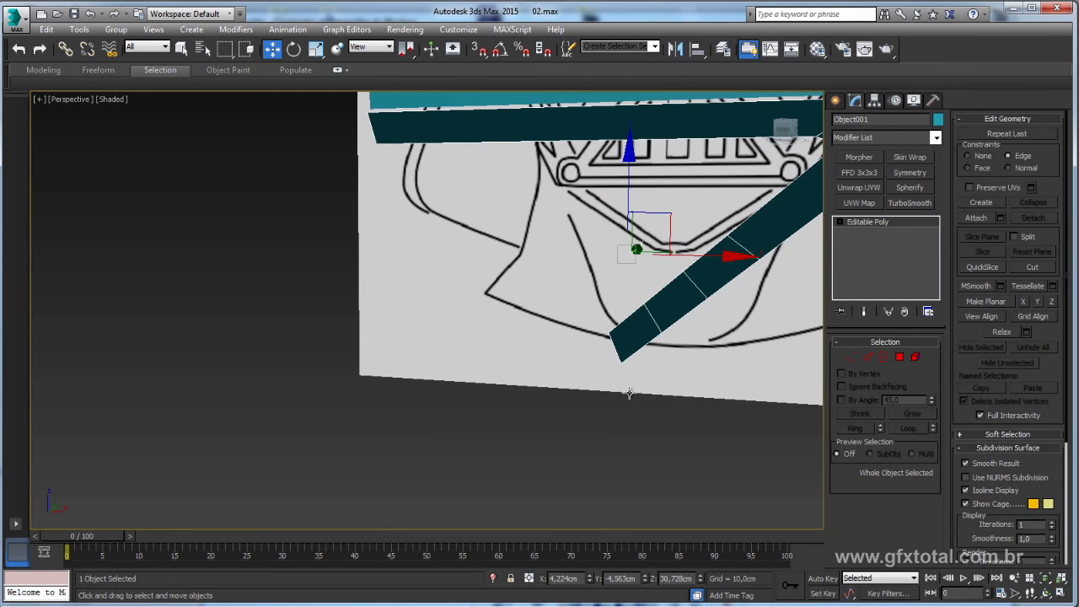
Step: Extrude the strip's end edge into a new segment with constraints turned off
{"action": "left_click", "coordinate": [867, 356]}
{"action": "left_click", "coordinate": [613, 347]}
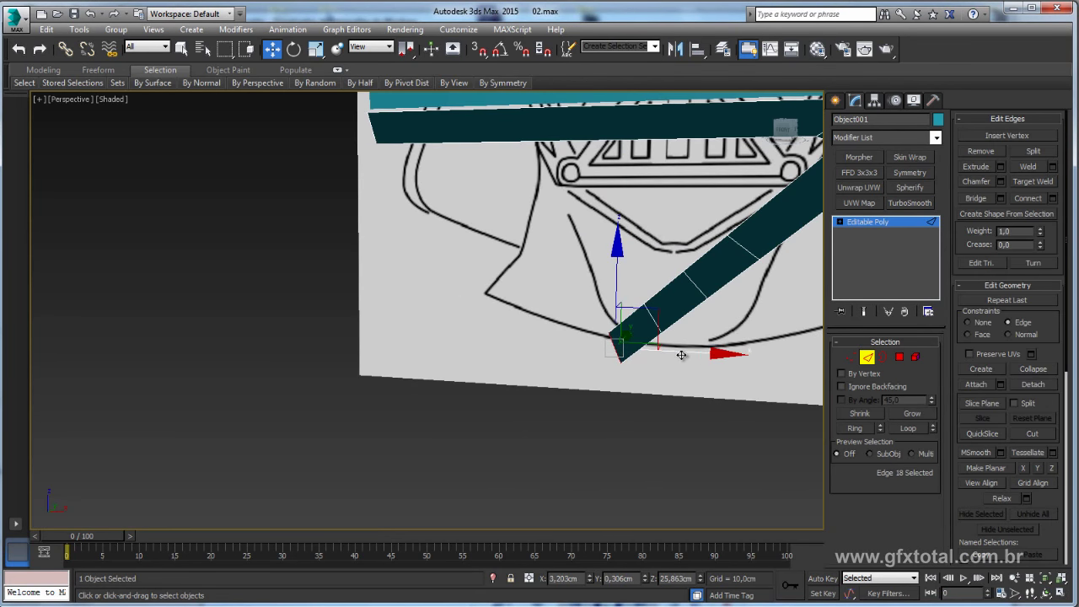
{"action": "left_click", "coordinate": [618, 355]}
{"action": "left_click", "coordinate": [612, 355]}
{"action": "mouse_move", "coordinate": [631, 362]}
{"action": "middle_mouse_down", "text": "alt"}
{"action": "mouse_move", "coordinate": [665, 380]}
{"action": "mouse_move", "coordinate": [645, 378]}
{"action": "middle_mouse_up", "text": "alt"}
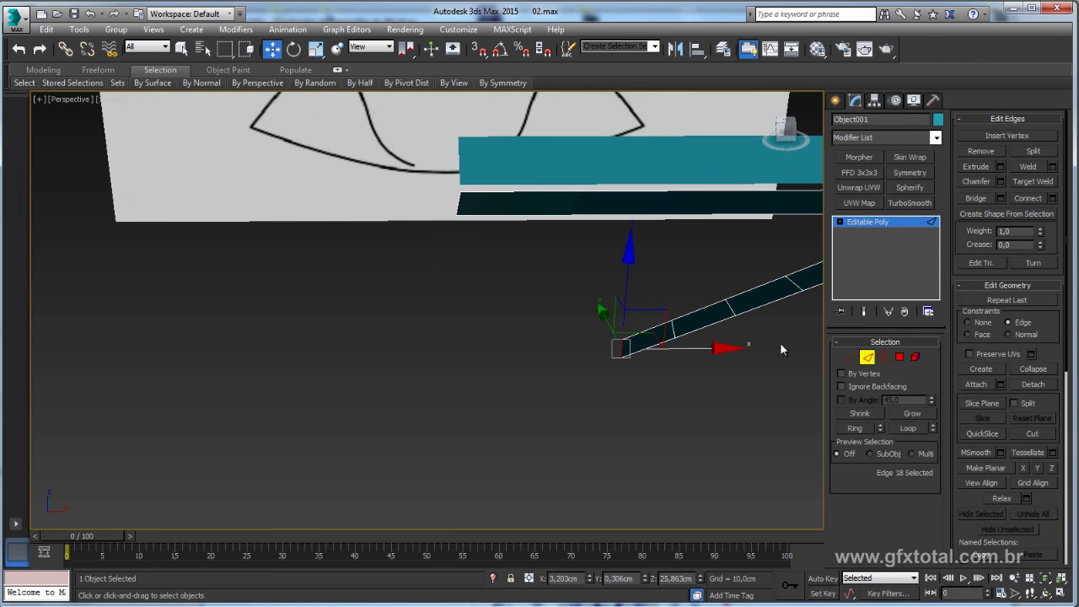
{"action": "left_click", "coordinate": [974, 323]}
{"action": "left_click_drag", "start_coordinate": [710, 348], "coordinate": [584, 348], "text": "shift"}
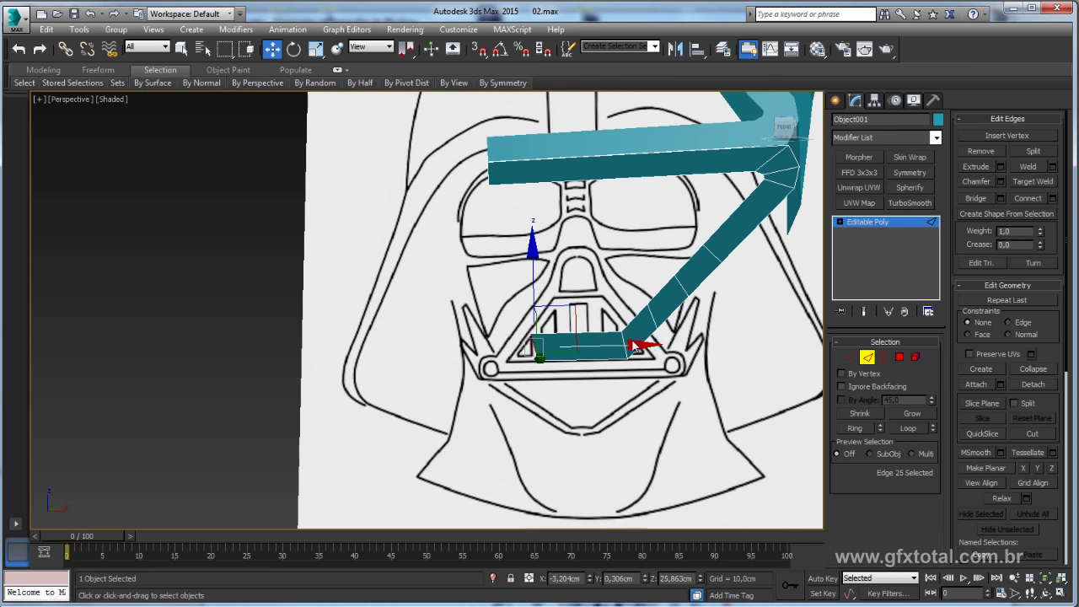
{"action": "mouse_move", "coordinate": [633, 346]}
{"action": "middle_mouse_down", "text": "alt"}
{"action": "mouse_move", "coordinate": [648, 377]}
{"action": "mouse_move", "coordinate": [693, 383]}
{"action": "mouse_move", "coordinate": [713, 371]}
{"action": "mouse_move", "coordinate": [679, 377]}
{"action": "middle_mouse_up", "text": "alt"}
{"action": "scroll", "coordinate": [638, 375], "scroll_direction": "up", "scroll_amount": 5}
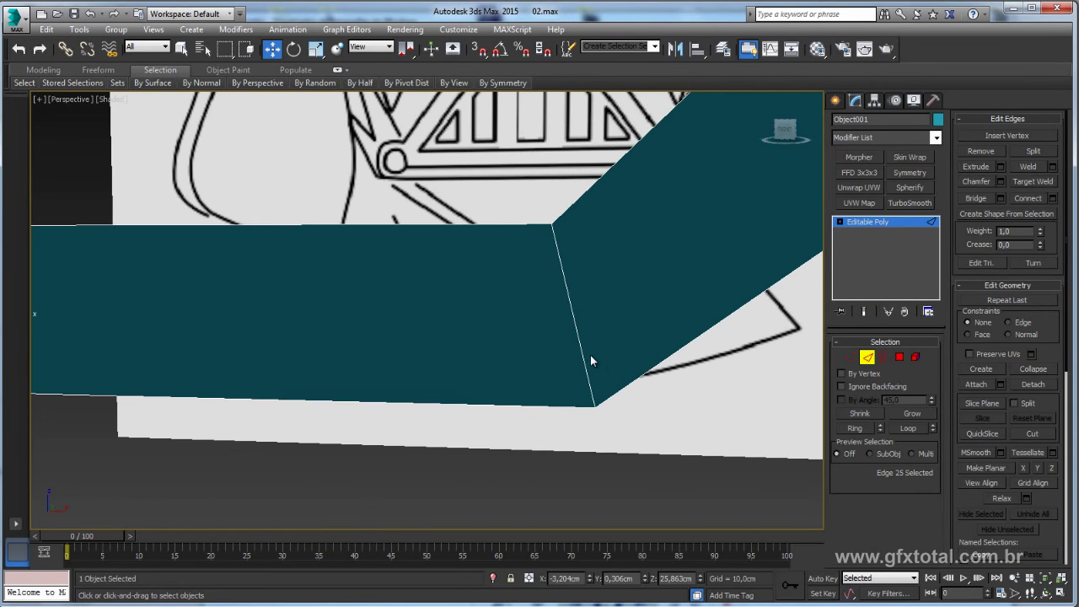
{"action": "scroll", "coordinate": [585, 352], "scroll_direction": "down", "scroll_amount": 5}
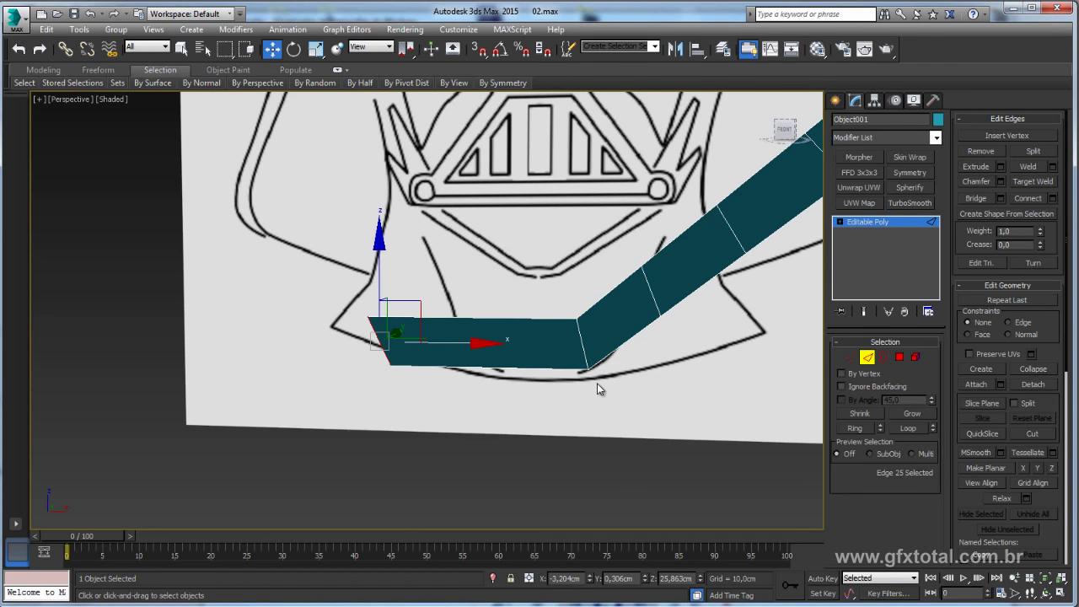
Step: Select the two end edges of the strip below the mouth grille
{"action": "double_click", "coordinate": [492, 368]}
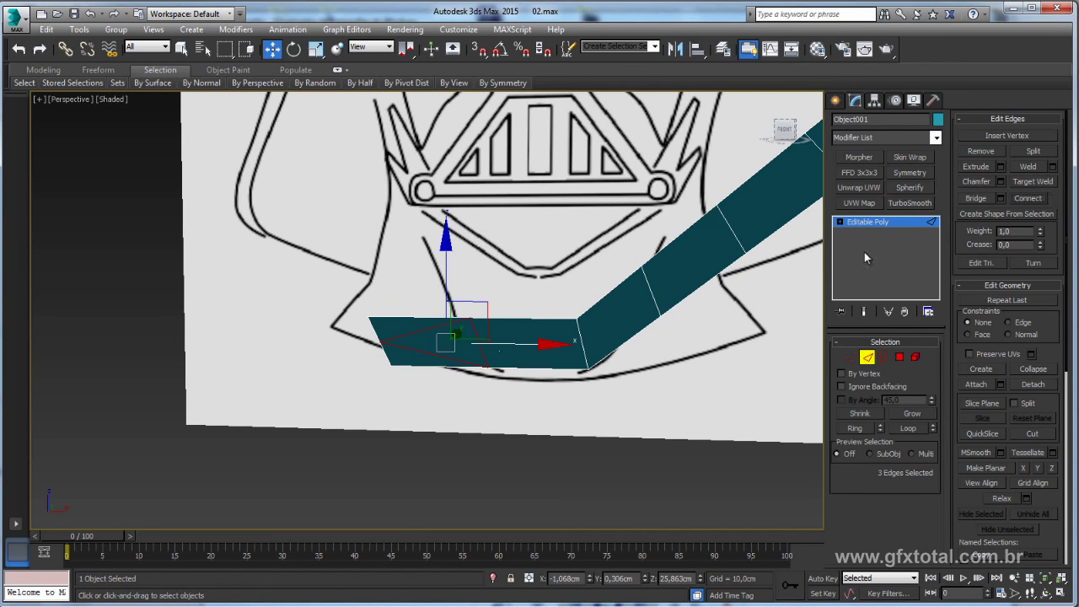
{"action": "left_click", "coordinate": [557, 369]}
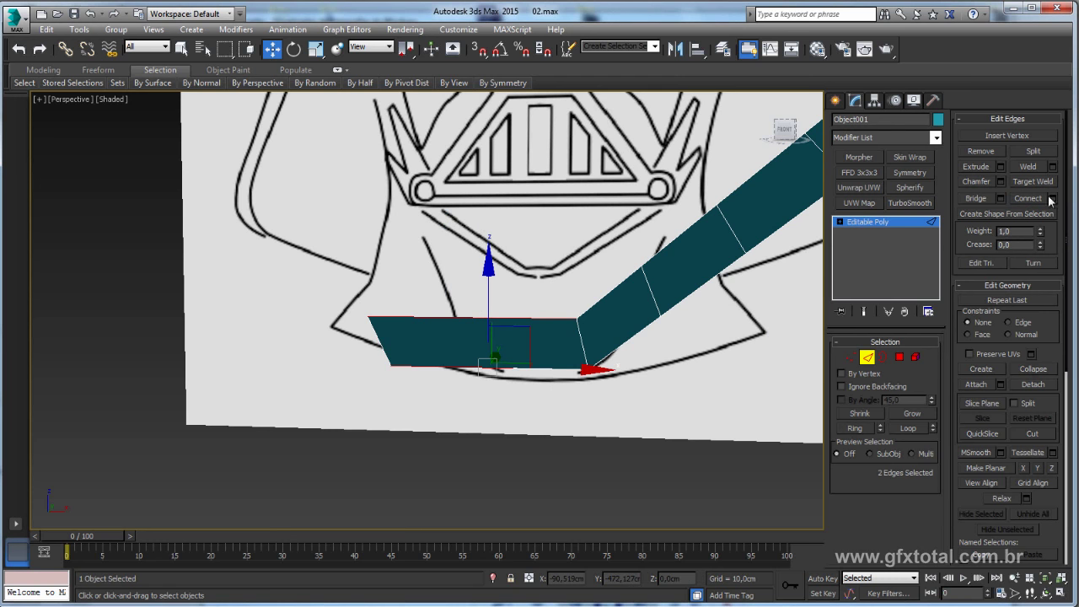
{"action": "left_click", "coordinate": [377, 346], "text": "ctrl"}
{"action": "mouse_move", "coordinate": [421, 361]}
{"action": "middle_mouse_down", "text": "alt"}
{"action": "mouse_move", "coordinate": [708, 322]}
{"action": "mouse_move", "coordinate": [720, 359]}
{"action": "middle_mouse_up", "text": "alt"}
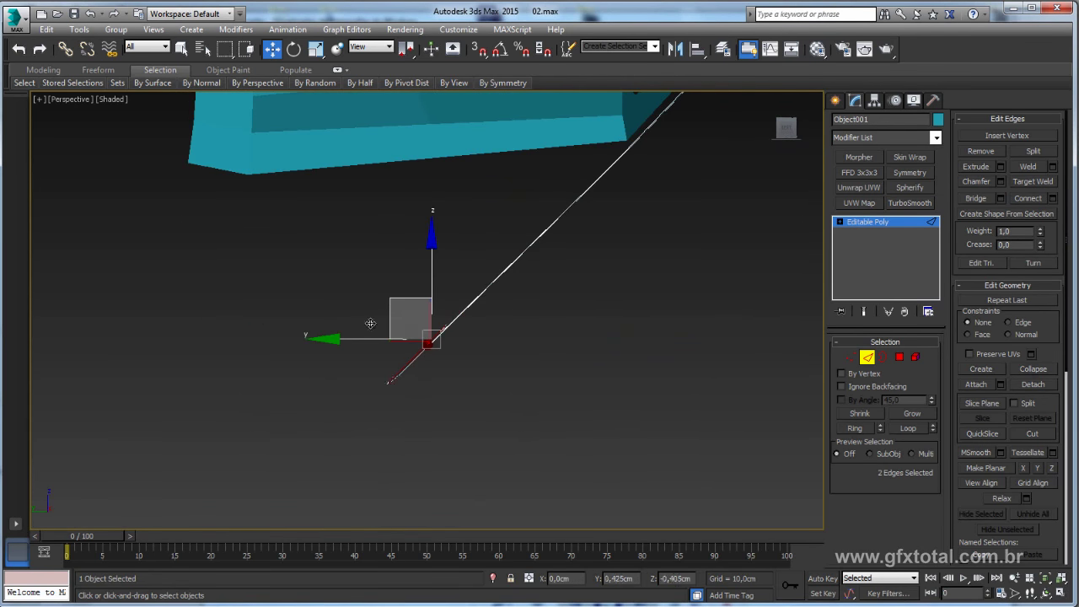
Step: Align the strip's selected end edges in Left view, then return to Perspective at object level
{"action": "key", "text": "l"}
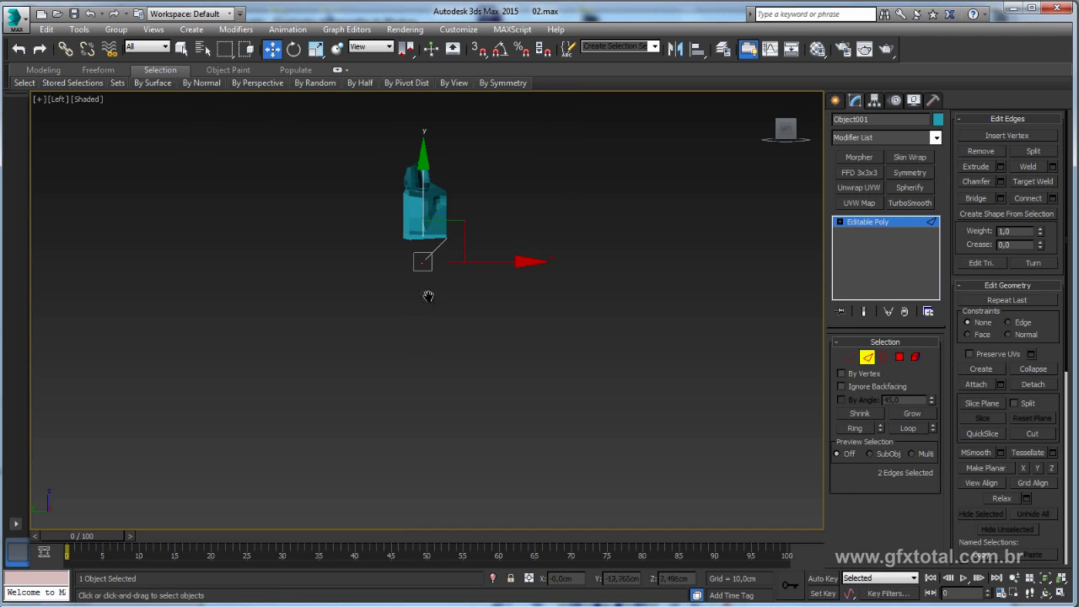
{"action": "scroll", "coordinate": [434, 278], "scroll_direction": "up", "scroll_amount": 3}
{"action": "scroll", "coordinate": [445, 262], "scroll_direction": "up", "scroll_amount": 2}
{"action": "scroll", "coordinate": [481, 301], "scroll_direction": "up", "scroll_amount": 2}
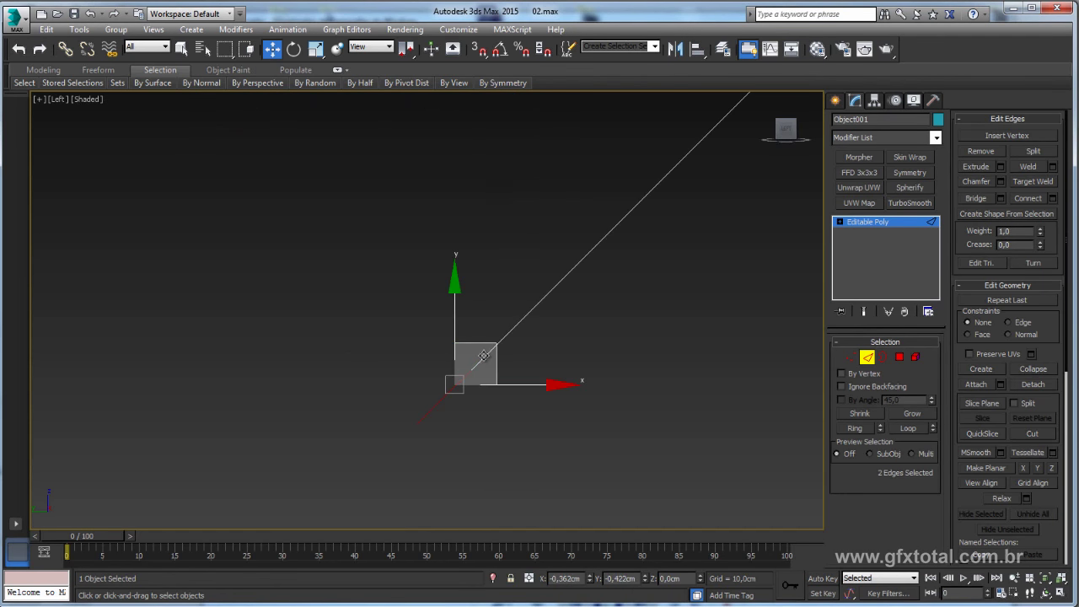
{"action": "key", "text": "p"}
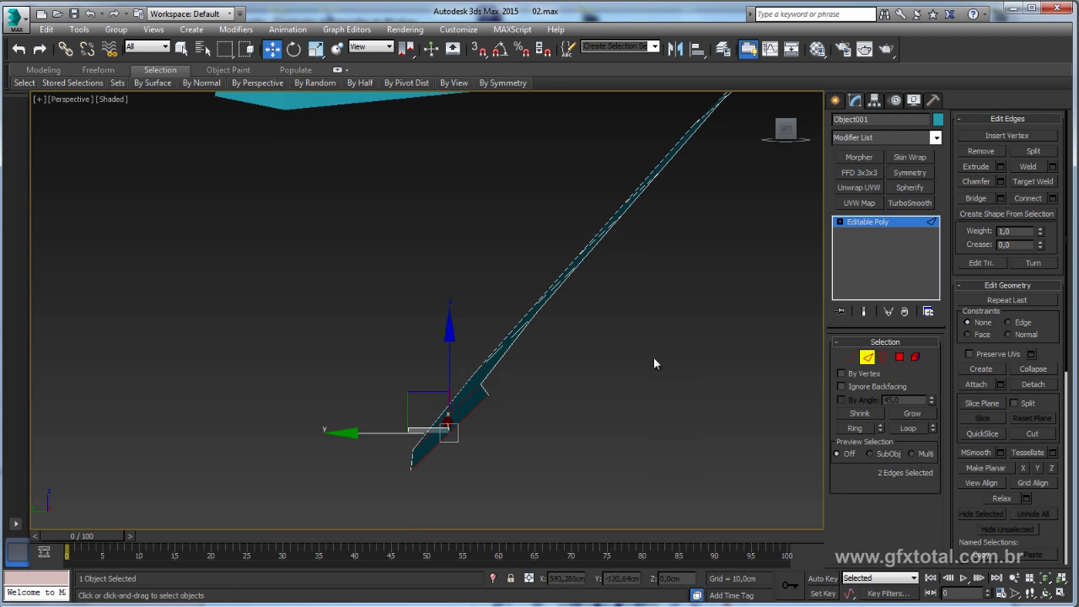
{"action": "scroll", "coordinate": [567, 396], "scroll_direction": "down", "scroll_amount": 5}
{"action": "scroll", "coordinate": [609, 427], "scroll_direction": "down", "scroll_amount": 2}
{"action": "mouse_move", "coordinate": [610, 427]}
{"action": "middle_mouse_down", "text": "alt"}
{"action": "mouse_move", "coordinate": [526, 397]}
{"action": "mouse_move", "coordinate": [626, 384]}
{"action": "mouse_move", "coordinate": [614, 414]}
{"action": "mouse_move", "coordinate": [668, 335]}
{"action": "mouse_move", "coordinate": [604, 297]}
{"action": "mouse_move", "coordinate": [633, 306]}
{"action": "mouse_move", "coordinate": [607, 306]}
{"action": "middle_mouse_up", "text": "alt"}
{"action": "key", "text": "2"}
{"action": "scroll", "coordinate": [604, 297], "scroll_direction": "up", "scroll_amount": 3}
{"action": "mouse_move", "coordinate": [720, 435]}
{"action": "middle_mouse_down", "text": "alt"}
{"action": "mouse_move", "coordinate": [772, 450]}
{"action": "mouse_move", "coordinate": [562, 277]}
{"action": "mouse_move", "coordinate": [600, 257]}
{"action": "middle_mouse_up", "text": "alt"}
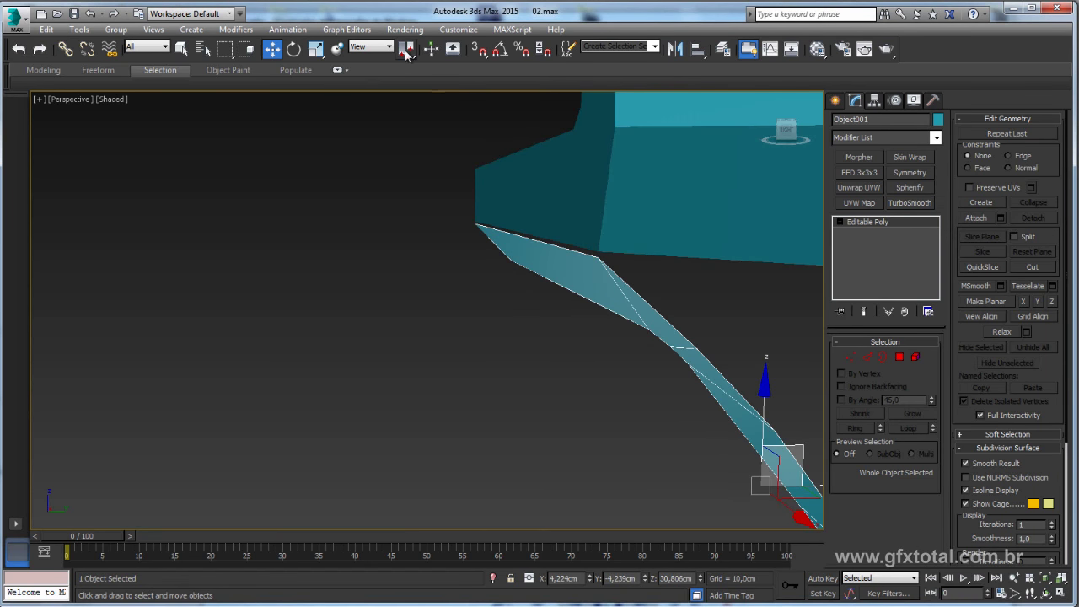
Step: Enable vertex snapping and snap the strip's end onto the helmet's lower edge
{"action": "right_click", "coordinate": [479, 50]}
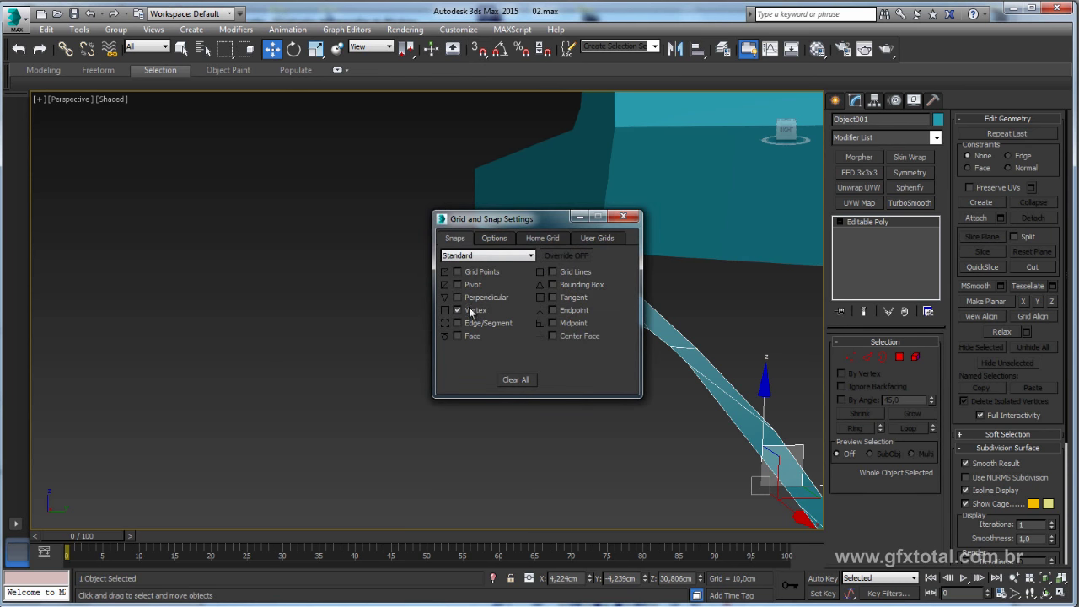
{"action": "left_click", "coordinate": [623, 218]}
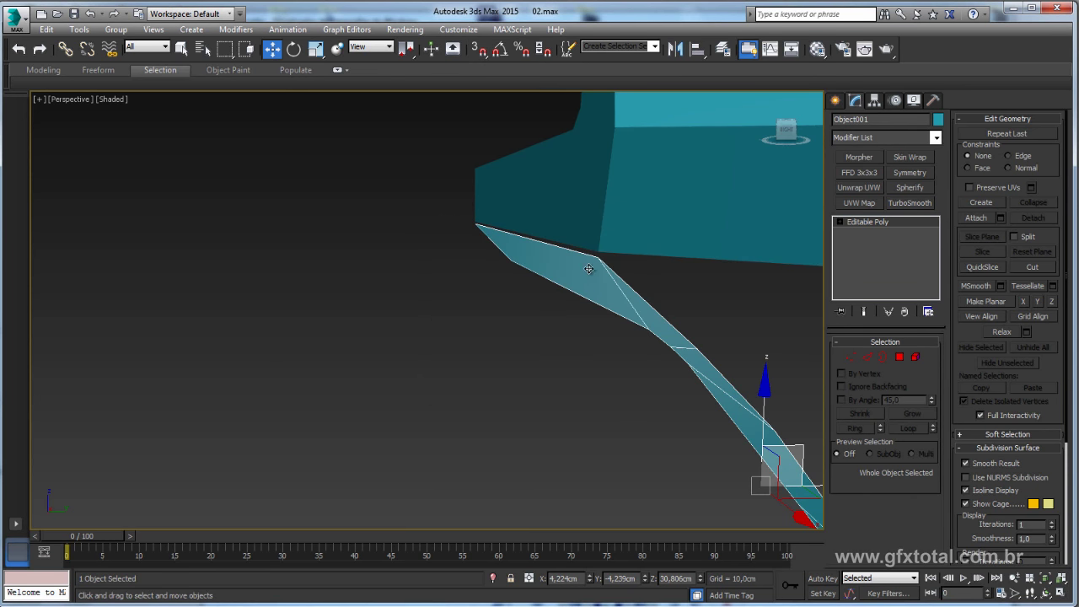
{"action": "key", "text": "s"}
{"action": "left_click_drag", "start_coordinate": [597, 256], "coordinate": [600, 252]}
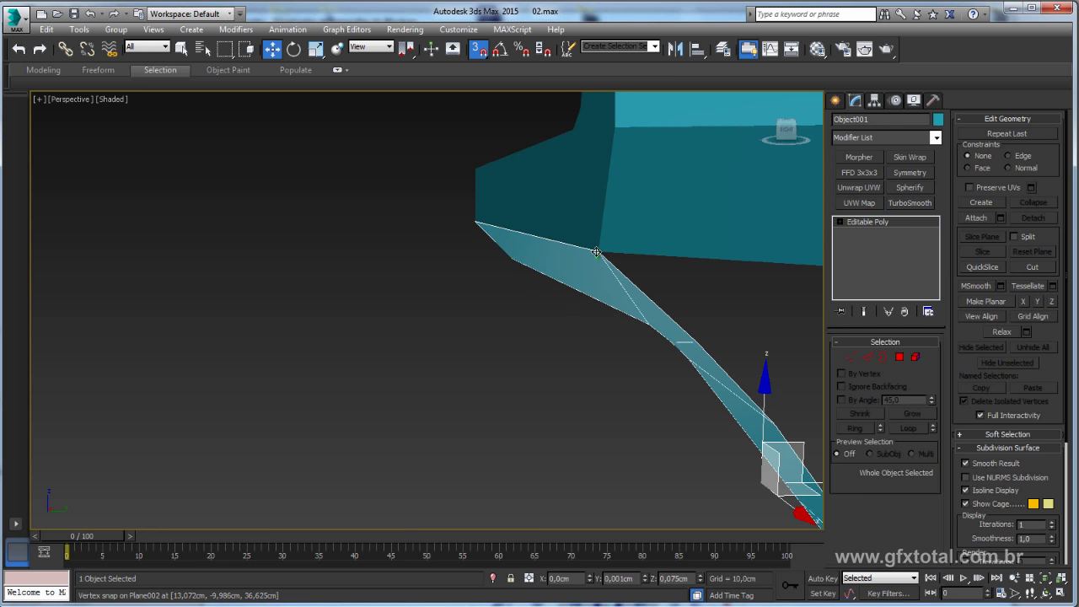
{"action": "left_click", "coordinate": [479, 48]}
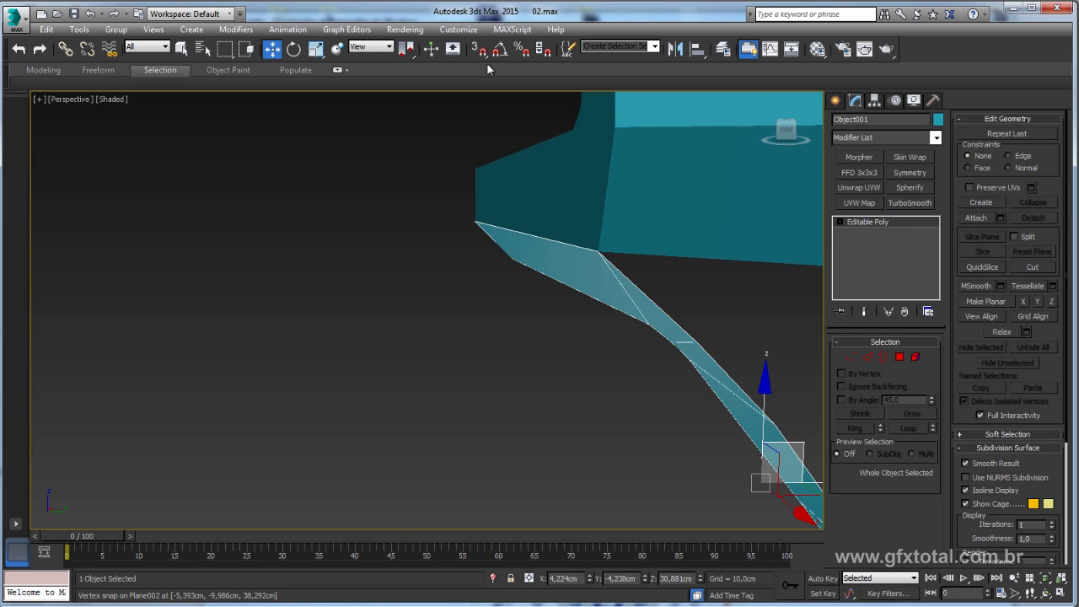
{"action": "middle_click_drag", "start_coordinate": [563, 234], "coordinate": [585, 283], "text": "alt"}
Step: Attach the strip to the Plane002 helmet mesh
{"action": "left_click", "coordinate": [590, 232]}
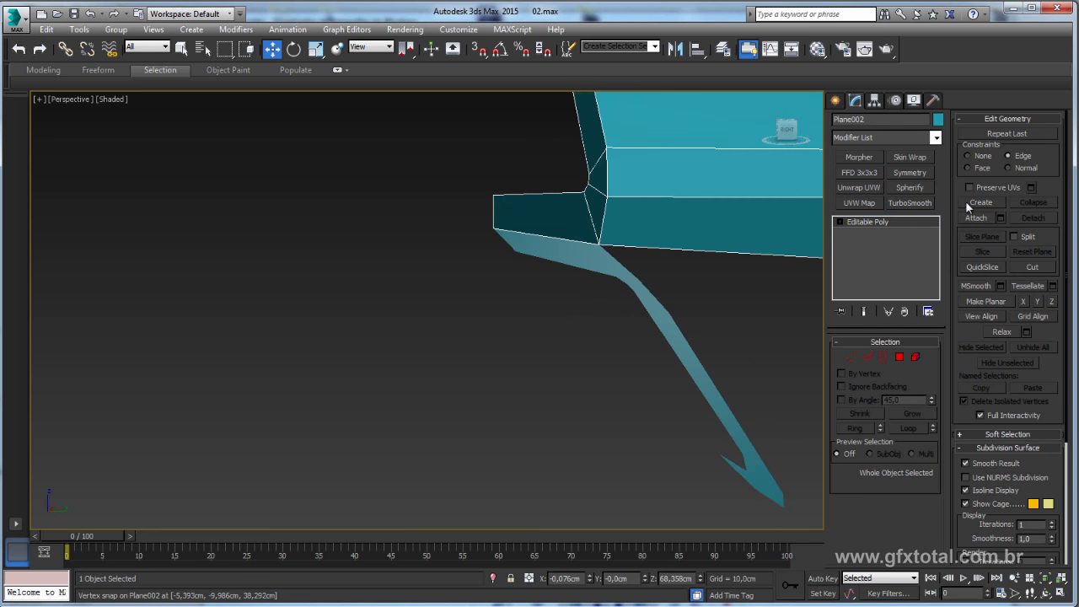
{"action": "left_click", "coordinate": [976, 217]}
{"action": "left_click", "coordinate": [551, 261]}
Step: Weld the four vertices where the strip meets the helmet
{"action": "key", "text": "w"}
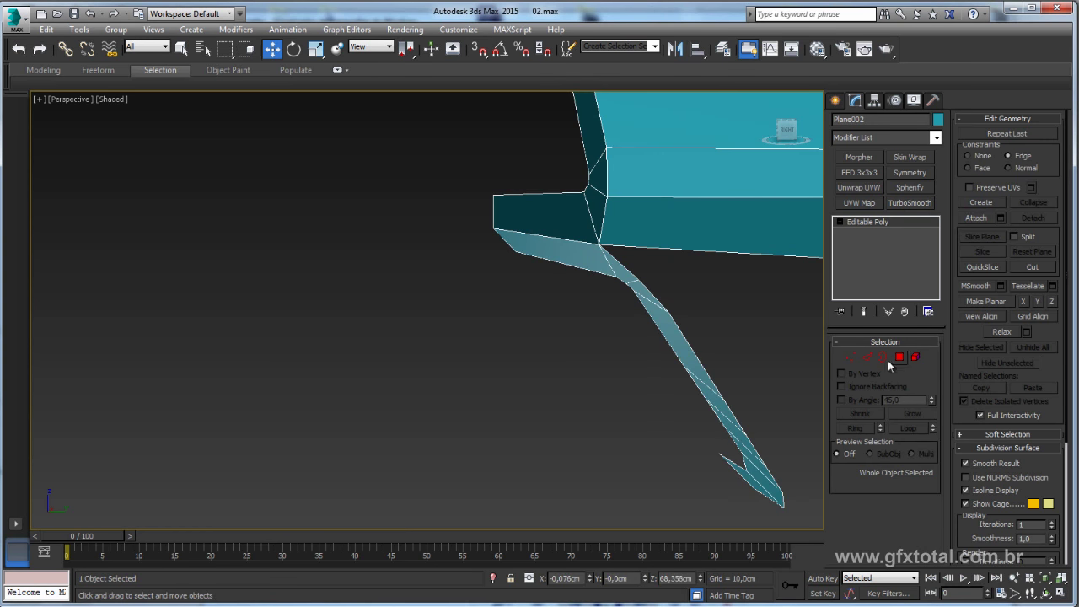
{"action": "key", "text": "1"}
{"action": "mouse_move", "coordinate": [481, 227]}
{"action": "left_mouse_down"}
{"action": "mouse_move", "coordinate": [506, 187]}
{"action": "mouse_move", "coordinate": [569, 226]}
{"action": "left_mouse_up"}
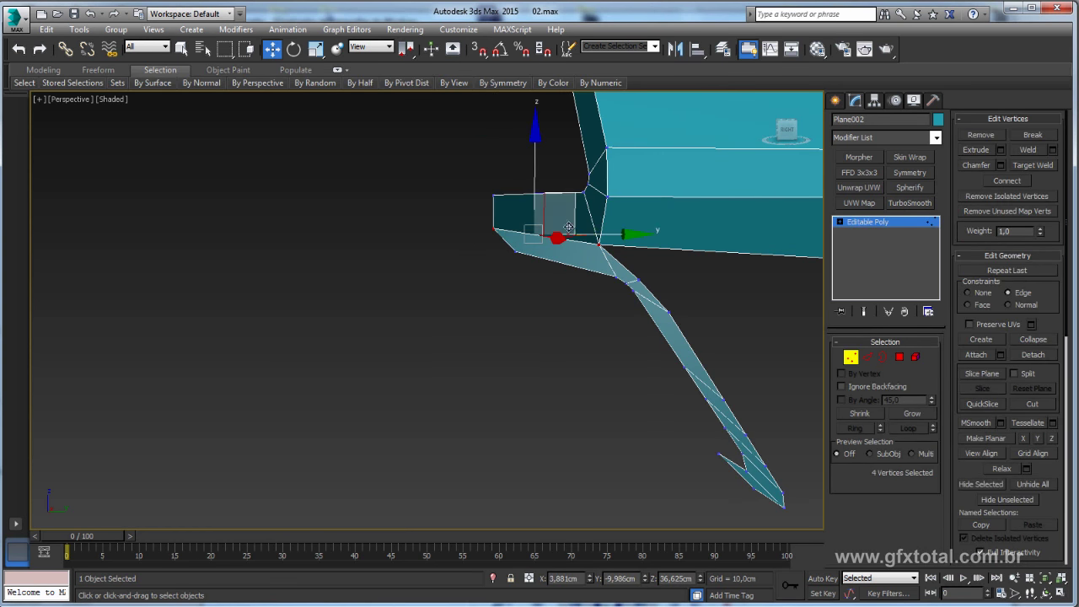
{"action": "left_click", "coordinate": [1027, 149]}
{"action": "middle_click_drag", "start_coordinate": [607, 320], "coordinate": [900, 244], "text": "alt"}
{"action": "left_click", "coordinate": [883, 224]}
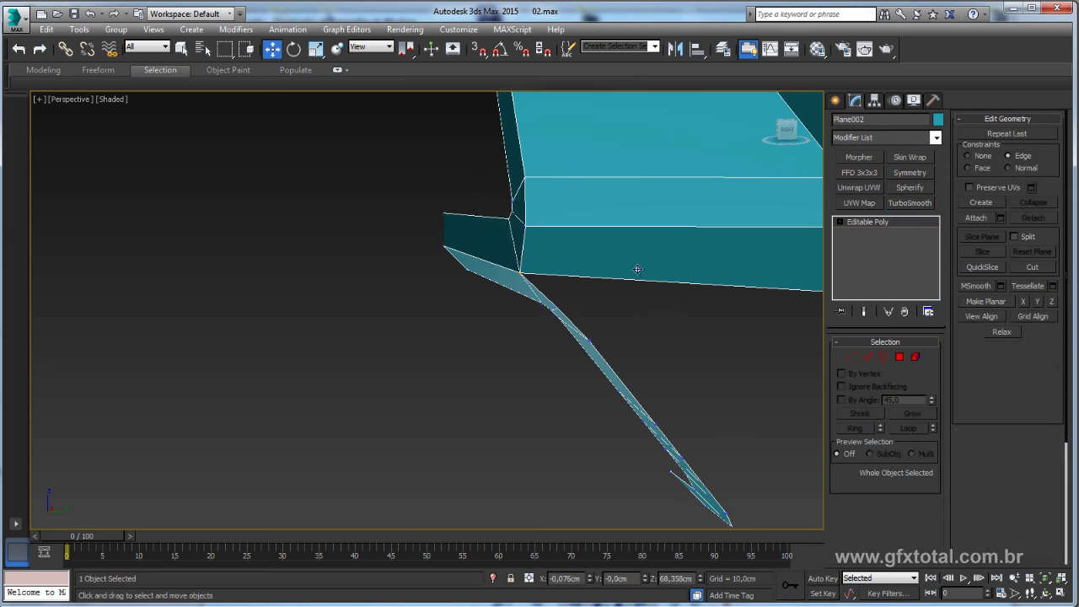
{"action": "middle_click_drag", "start_coordinate": [635, 269], "coordinate": [626, 366], "text": "alt"}
{"action": "scroll", "coordinate": [590, 312], "scroll_direction": "down", "scroll_amount": 3}
{"action": "mouse_move", "coordinate": [590, 312]}
{"action": "middle_mouse_down", "text": "alt"}
{"action": "mouse_move", "coordinate": [700, 307]}
{"action": "mouse_move", "coordinate": [640, 291]}
{"action": "middle_mouse_up", "text": "alt"}
{"action": "scroll", "coordinate": [640, 291], "scroll_direction": "up", "scroll_amount": 3}
Step: Select the open edge loop along the helmet's center in Edge mode
{"action": "middle_click_drag", "start_coordinate": [623, 254], "coordinate": [647, 295], "text": "alt"}
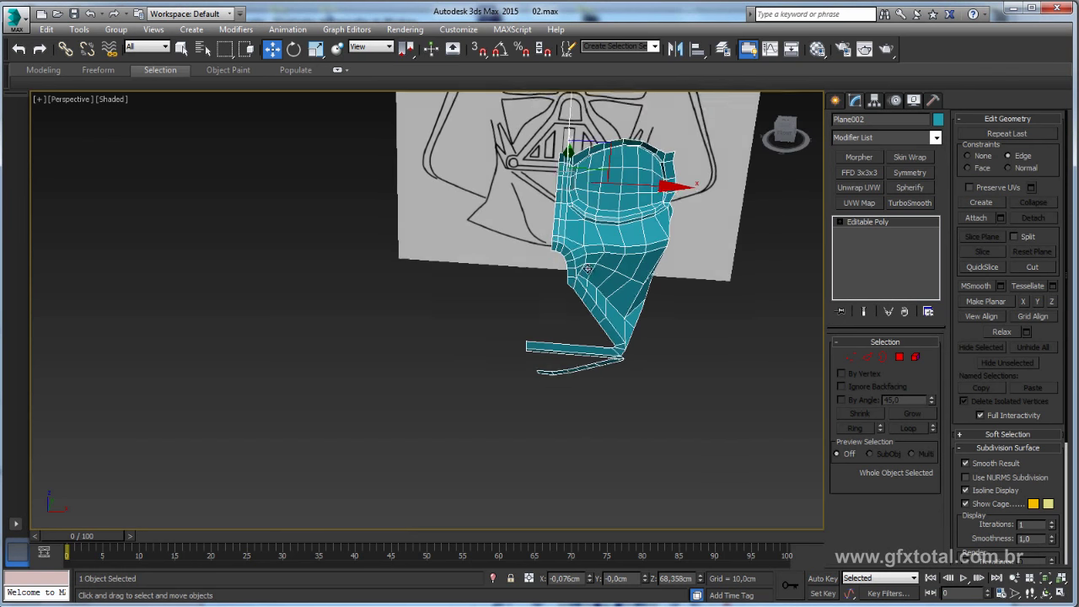
{"action": "left_click", "coordinate": [915, 172]}
{"action": "mouse_move", "coordinate": [699, 248]}
{"action": "middle_mouse_down", "text": "alt"}
{"action": "mouse_move", "coordinate": [681, 272]}
{"action": "mouse_move", "coordinate": [716, 252]}
{"action": "mouse_move", "coordinate": [697, 245]}
{"action": "mouse_move", "coordinate": [550, 269]}
{"action": "mouse_move", "coordinate": [590, 252]}
{"action": "middle_mouse_up", "text": "alt"}
{"action": "scroll", "coordinate": [550, 269], "scroll_direction": "up", "scroll_amount": 3}
{"action": "scroll", "coordinate": [550, 269], "scroll_direction": "up", "scroll_amount": 2}
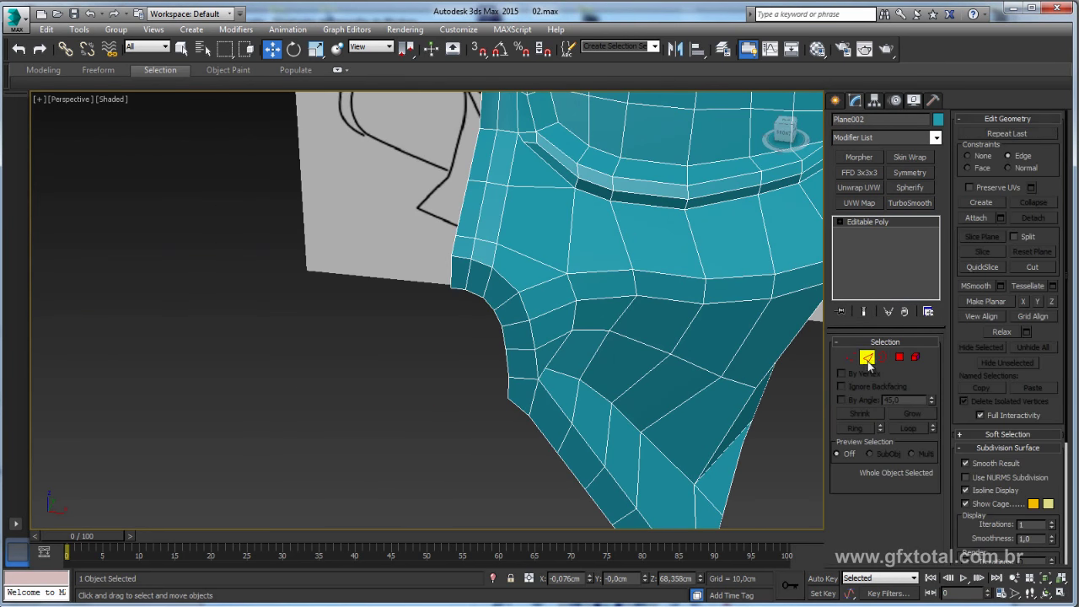
{"action": "left_click", "coordinate": [869, 364]}
{"action": "double_click", "coordinate": [458, 221]}
Step: Add a Symmetry modifier to mirror the half helmet, then return to the base mesh
{"action": "scroll", "coordinate": [520, 228], "scroll_direction": "down", "scroll_amount": 2}
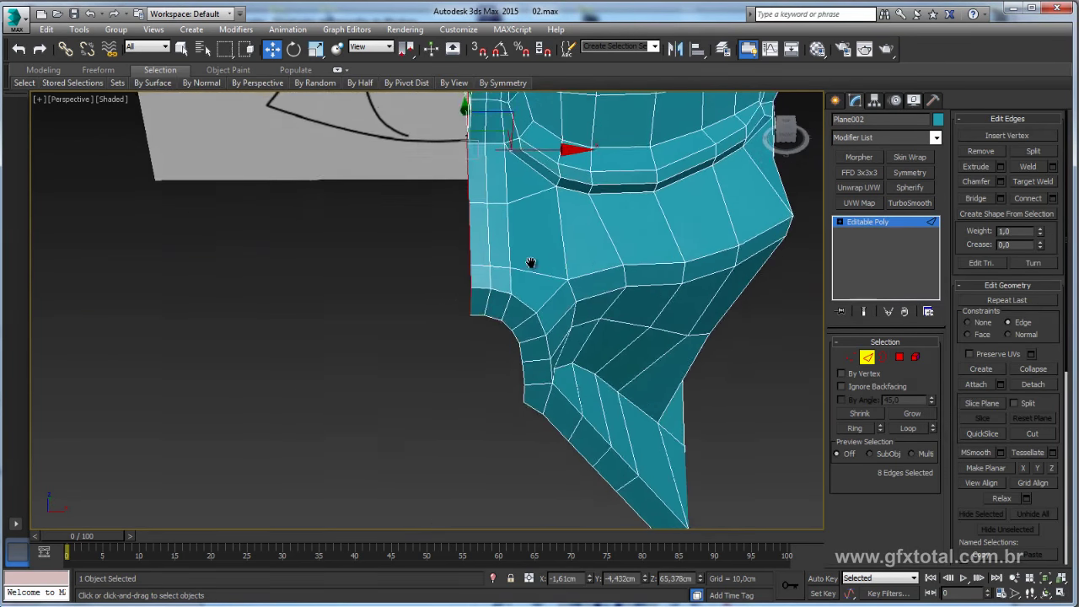
{"action": "scroll", "coordinate": [532, 260], "scroll_direction": "down", "scroll_amount": 2}
{"action": "scroll", "coordinate": [539, 253], "scroll_direction": "down", "scroll_amount": 2}
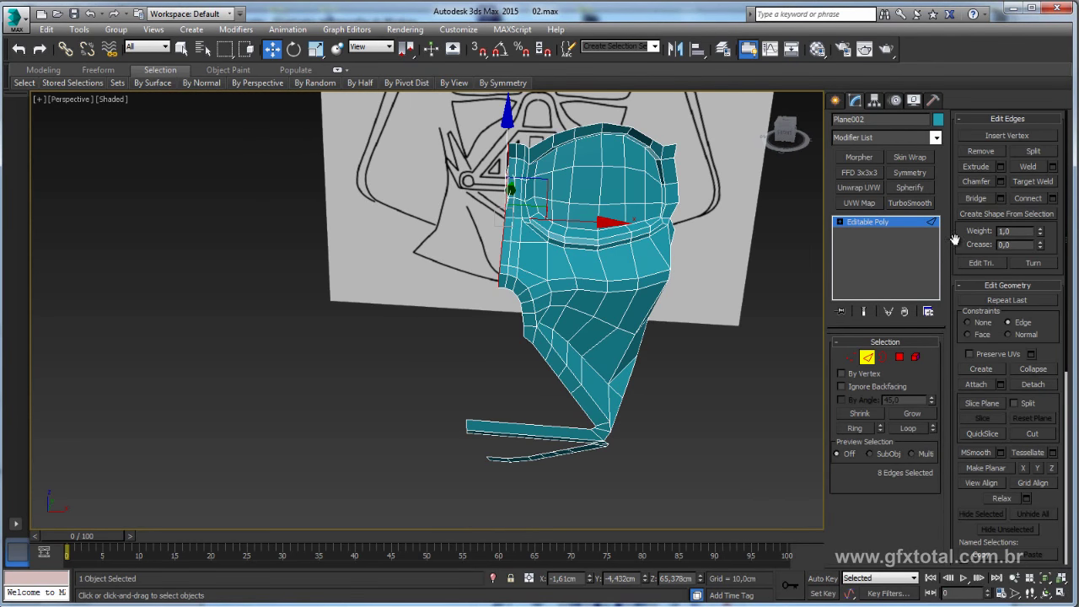
{"action": "left_click", "coordinate": [909, 173]}
{"action": "mouse_move", "coordinate": [601, 317]}
{"action": "middle_mouse_down", "text": "alt"}
{"action": "mouse_move", "coordinate": [698, 245]}
{"action": "mouse_move", "coordinate": [606, 335]}
{"action": "mouse_move", "coordinate": [561, 336]}
{"action": "mouse_move", "coordinate": [612, 352]}
{"action": "mouse_move", "coordinate": [561, 289]}
{"action": "mouse_move", "coordinate": [526, 335]}
{"action": "mouse_move", "coordinate": [453, 296]}
{"action": "mouse_move", "coordinate": [381, 279]}
{"action": "mouse_move", "coordinate": [511, 391]}
{"action": "mouse_move", "coordinate": [480, 405]}
{"action": "mouse_move", "coordinate": [487, 388]}
{"action": "mouse_move", "coordinate": [504, 389]}
{"action": "middle_mouse_up", "text": "alt"}
{"action": "left_click", "coordinate": [867, 232]}
Step: Remove two selected edges from the dome strip
{"action": "left_click", "coordinate": [851, 356]}
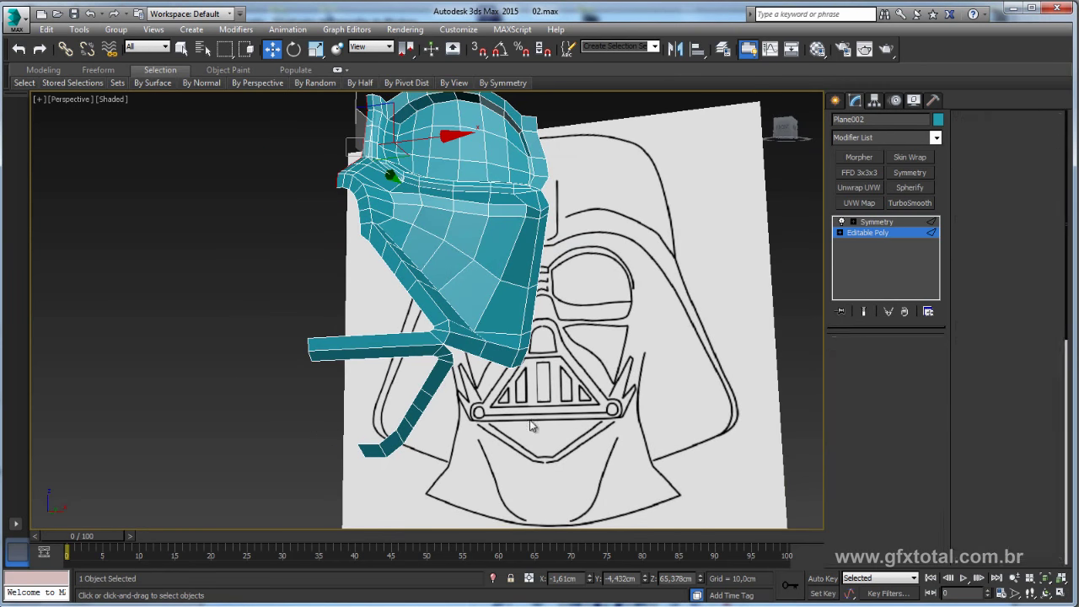
{"action": "key", "text": "z"}
{"action": "mouse_move", "coordinate": [419, 392]}
{"action": "middle_mouse_down", "text": "alt"}
{"action": "mouse_move", "coordinate": [422, 381]}
{"action": "mouse_move", "coordinate": [789, 399]}
{"action": "middle_mouse_up", "text": "alt"}
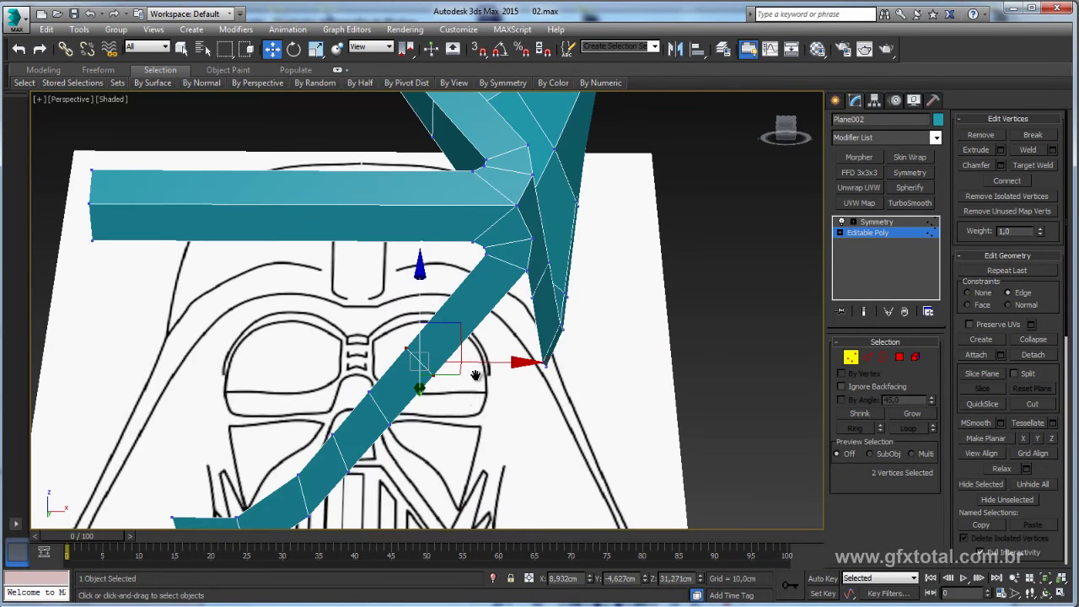
{"action": "left_click", "coordinate": [867, 358]}
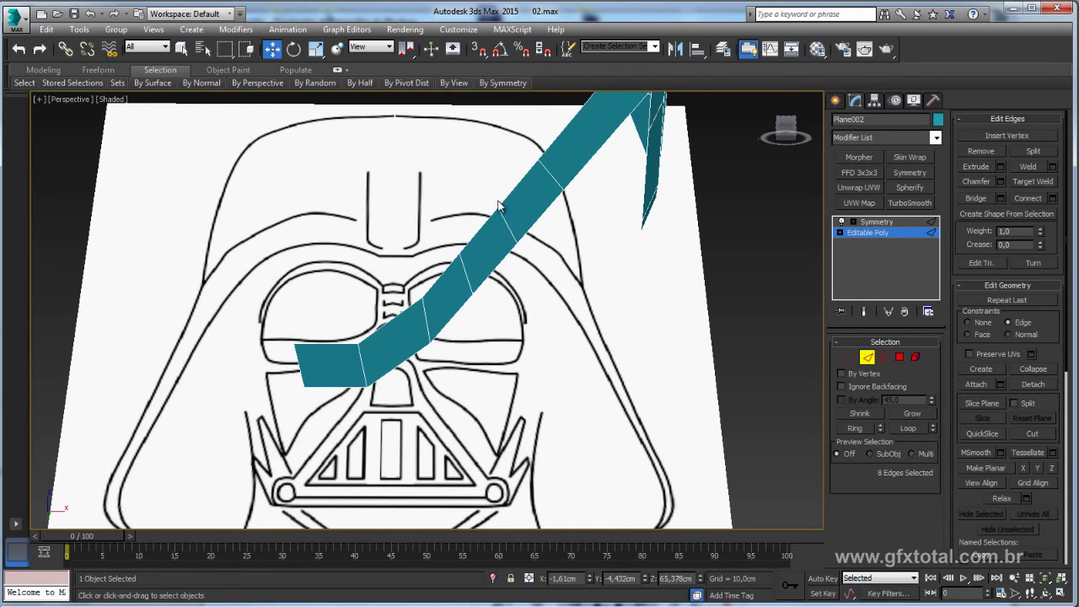
{"action": "left_click", "coordinate": [550, 183]}
{"action": "left_click", "coordinate": [475, 279], "text": "ctrl"}
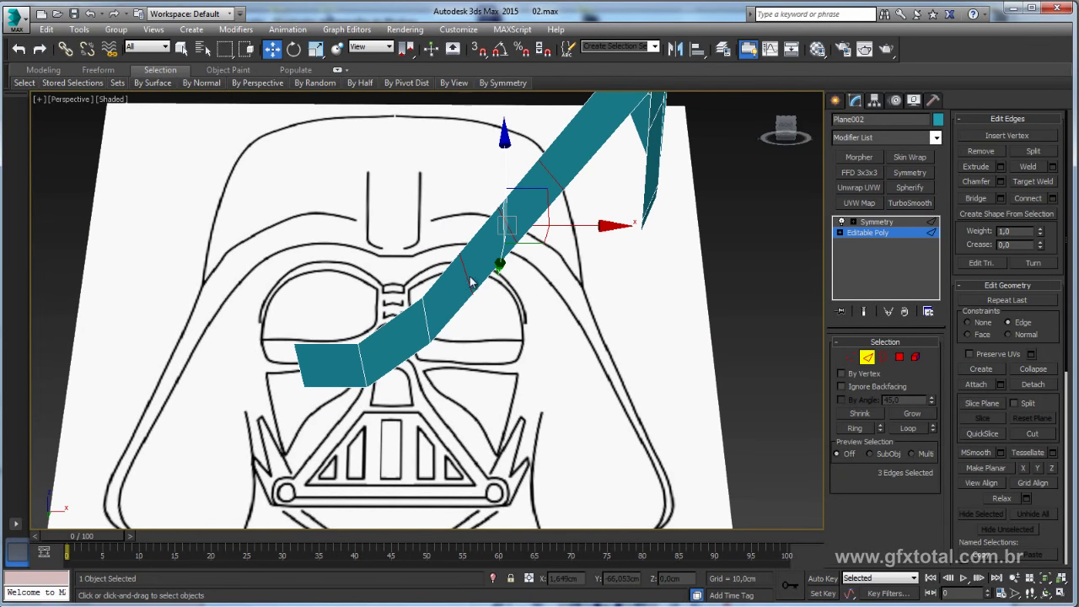
{"action": "left_click", "coordinate": [988, 153]}
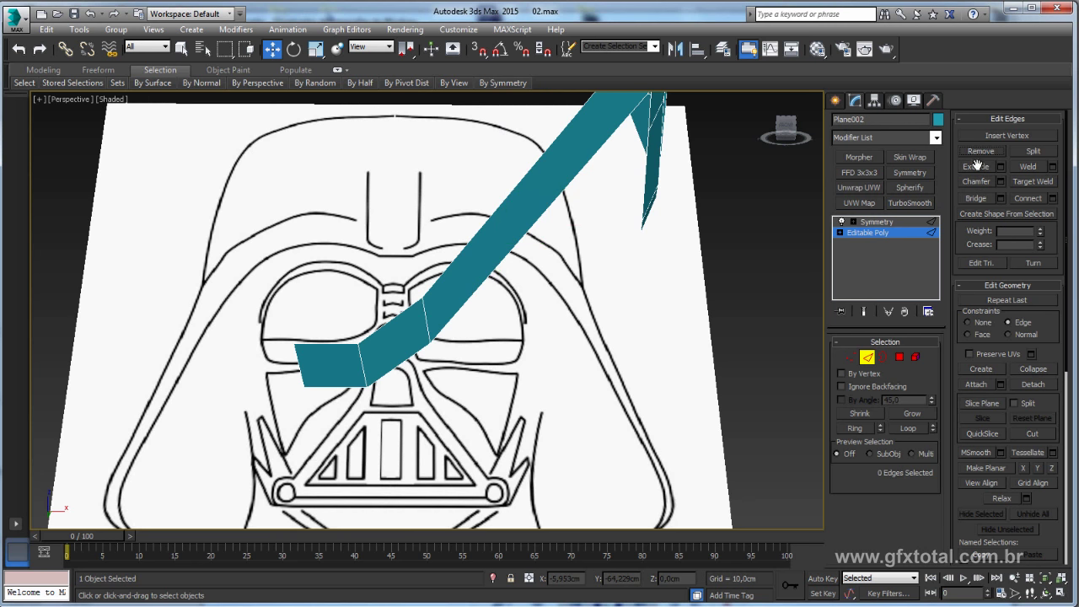
Step: Move the strip's end corner vertices to reshape its end face over the brow
{"action": "left_click", "coordinate": [851, 357]}
{"action": "left_click", "coordinate": [428, 301]}
{"action": "middle_click_drag", "start_coordinate": [428, 301], "coordinate": [970, 265], "text": "alt"}
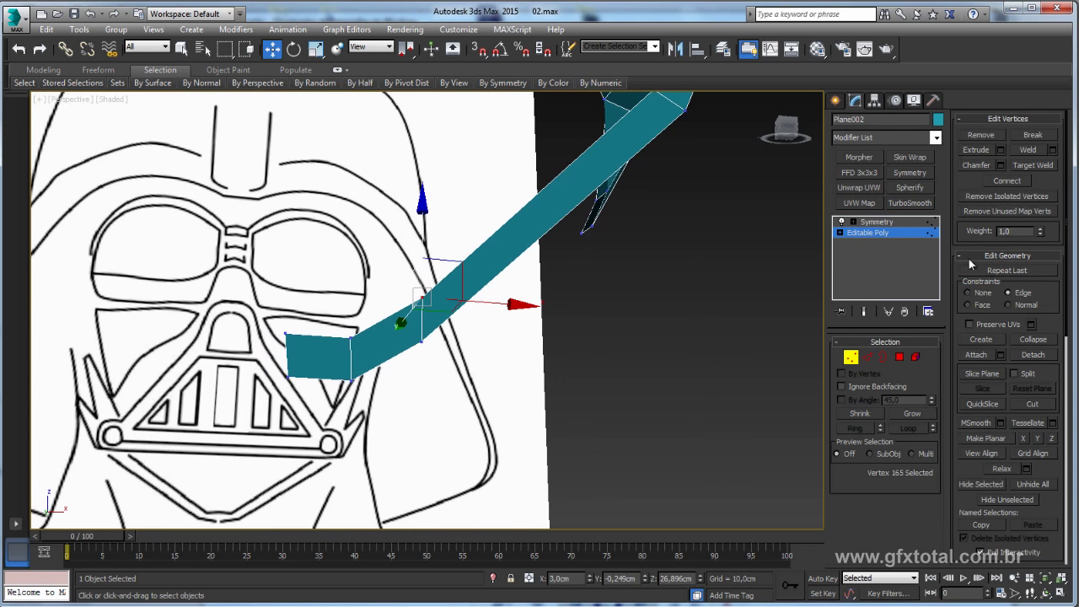
{"action": "middle_click_drag", "start_coordinate": [598, 299], "coordinate": [440, 325], "text": "alt"}
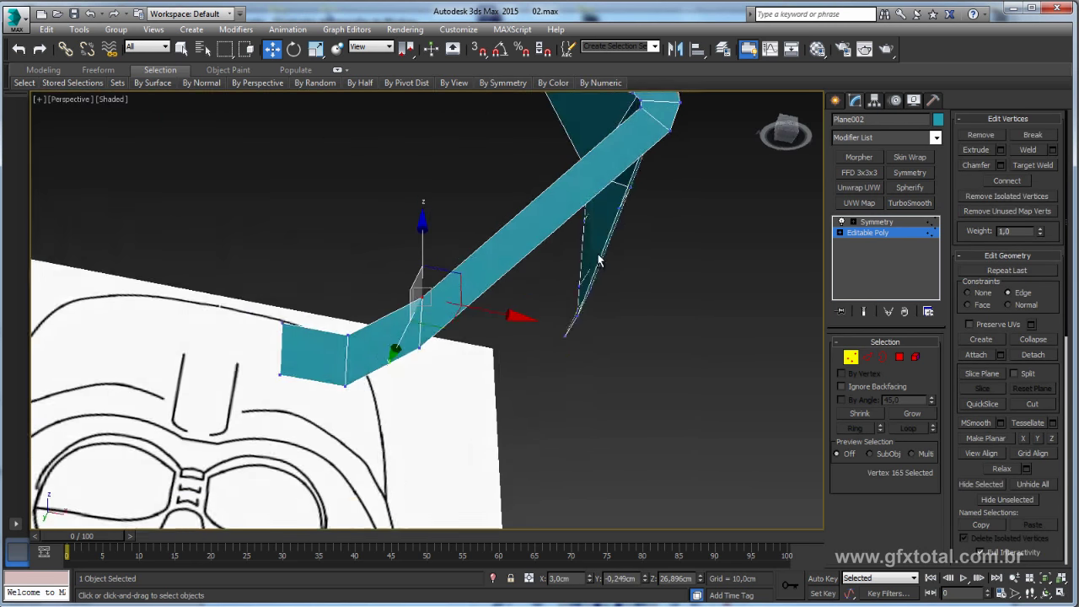
{"action": "mouse_move", "coordinate": [450, 330]}
{"action": "left_mouse_down"}
{"action": "mouse_move", "coordinate": [424, 343]}
{"action": "mouse_move", "coordinate": [477, 327]}
{"action": "mouse_move", "coordinate": [423, 343]}
{"action": "left_mouse_up"}
{"action": "left_click", "coordinate": [348, 335]}
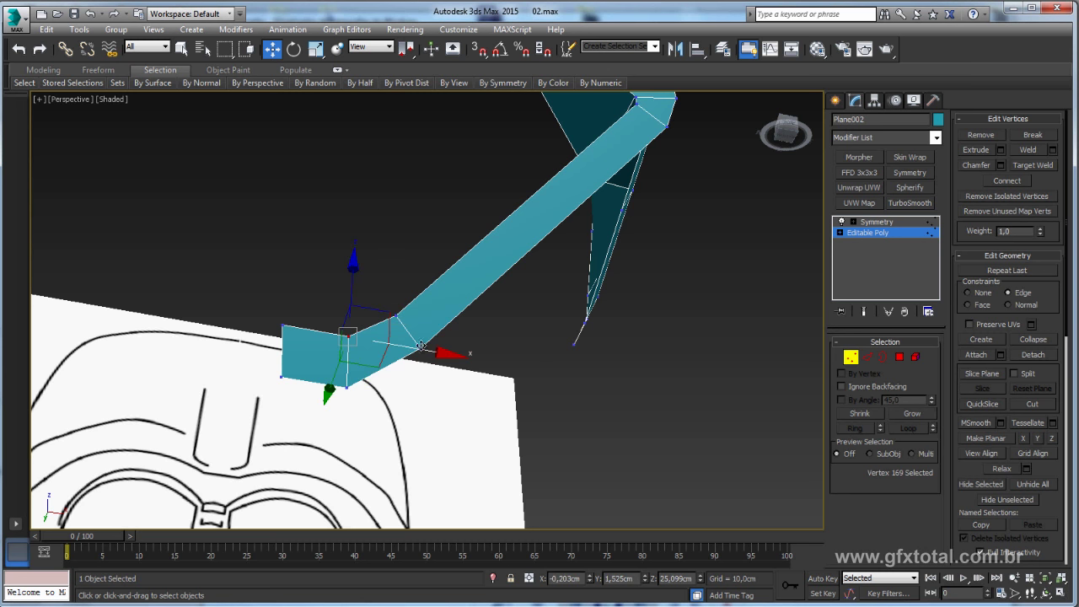
{"action": "mouse_move", "coordinate": [333, 372]}
{"action": "left_mouse_down"}
{"action": "mouse_move", "coordinate": [321, 384]}
{"action": "mouse_move", "coordinate": [268, 379]}
{"action": "left_mouse_up"}
{"action": "left_click", "coordinate": [282, 326]}
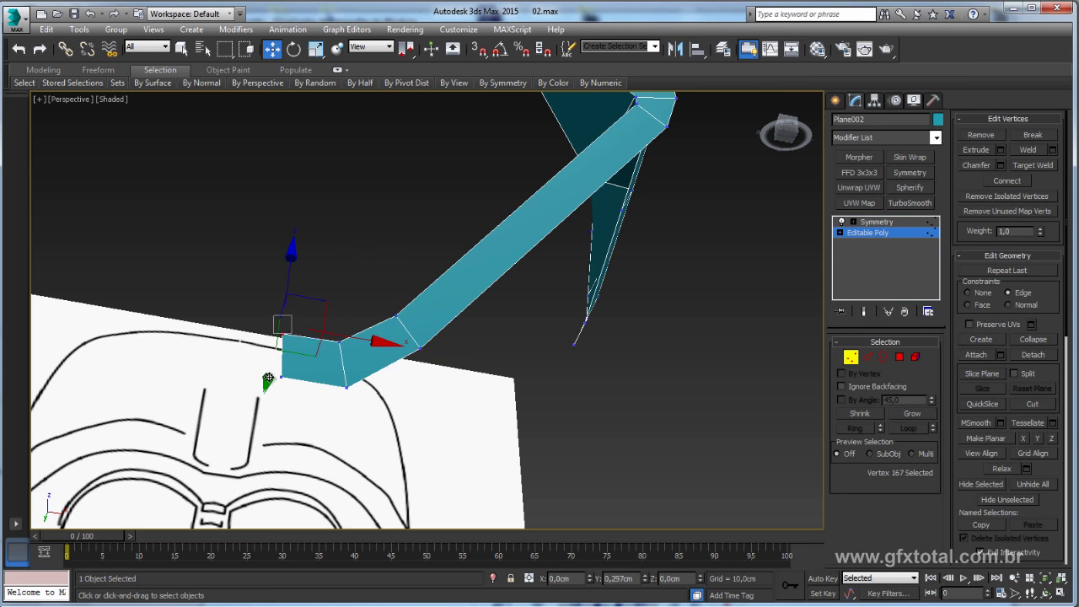
Step: Check the mesh from below against the Darth Vader reference photo
{"action": "left_click", "coordinate": [881, 238]}
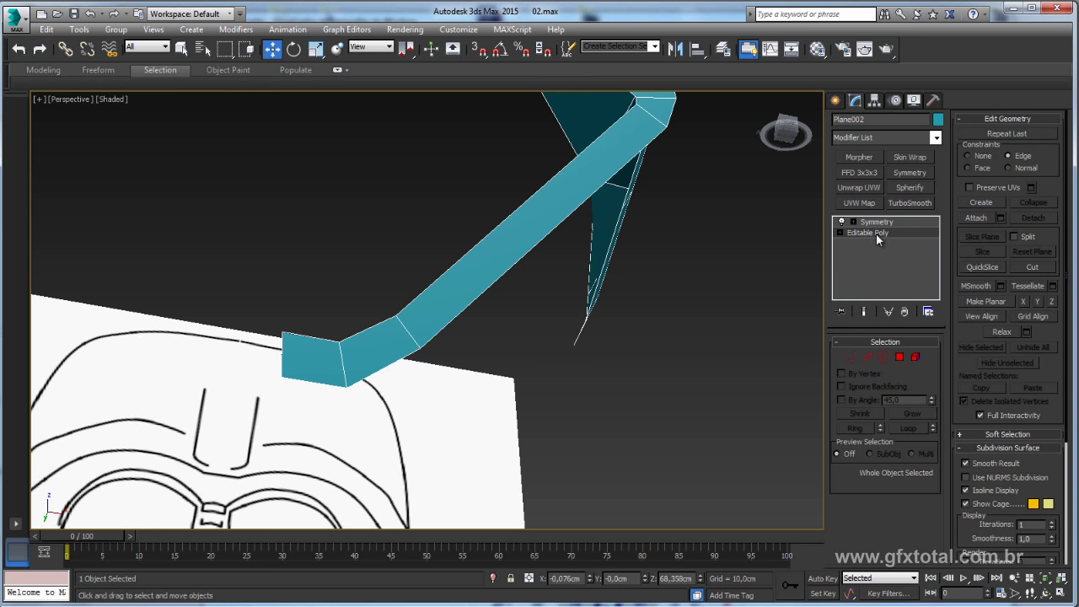
{"action": "key", "text": "1"}
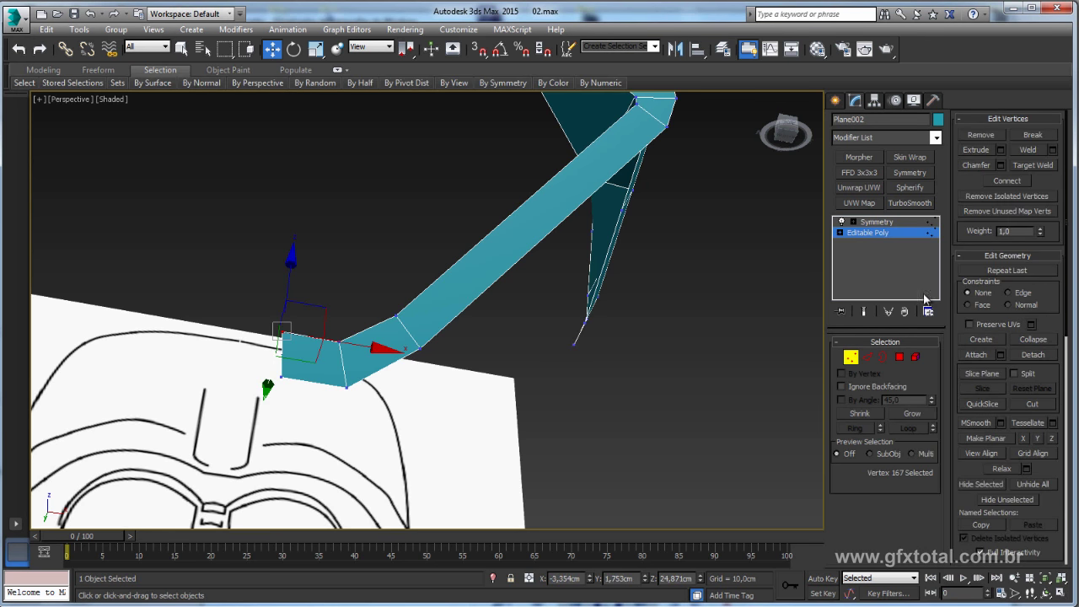
{"action": "scroll", "coordinate": [505, 295], "scroll_direction": "down", "scroll_amount": 5}
{"action": "middle_click_drag", "start_coordinate": [505, 295], "coordinate": [520, 306], "text": "alt"}
{"action": "scroll", "coordinate": [520, 306], "scroll_direction": "up", "scroll_amount": 5}
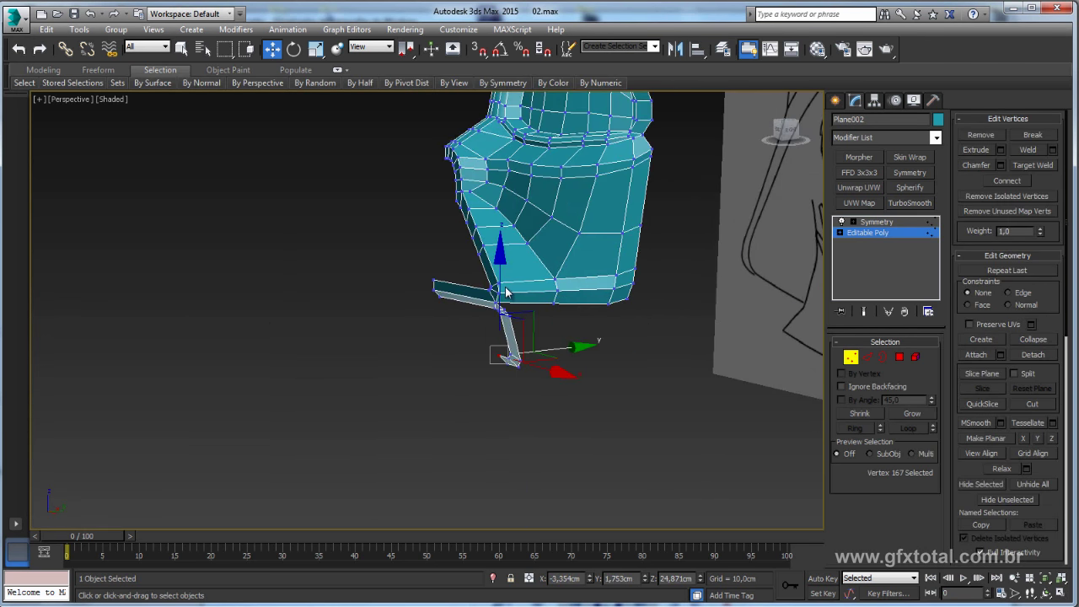
{"action": "key", "text": "alt+Tab"}
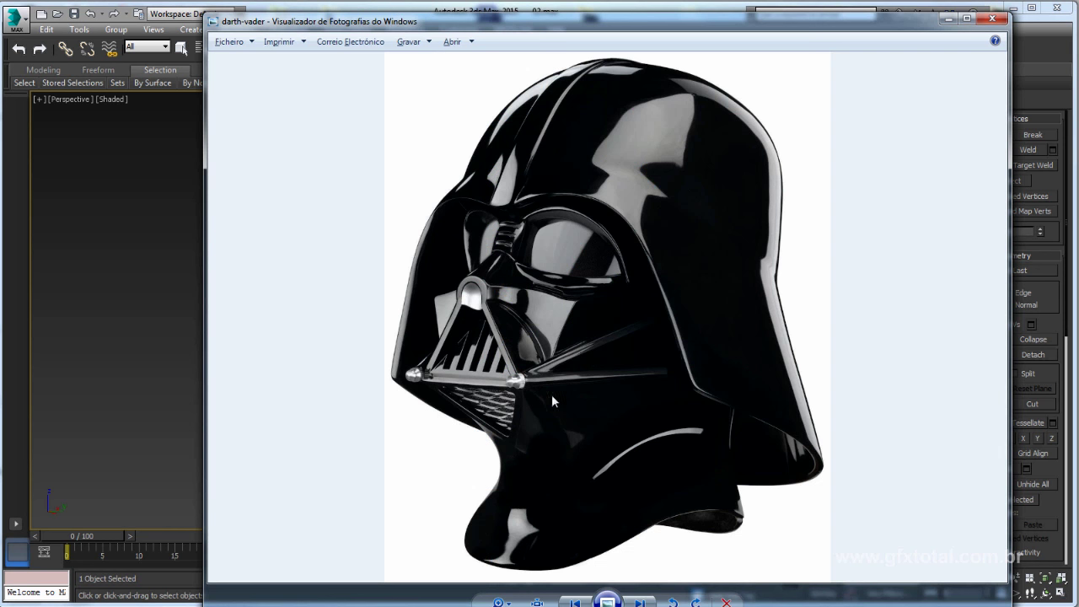
{"action": "key", "text": "alt+Tab"}
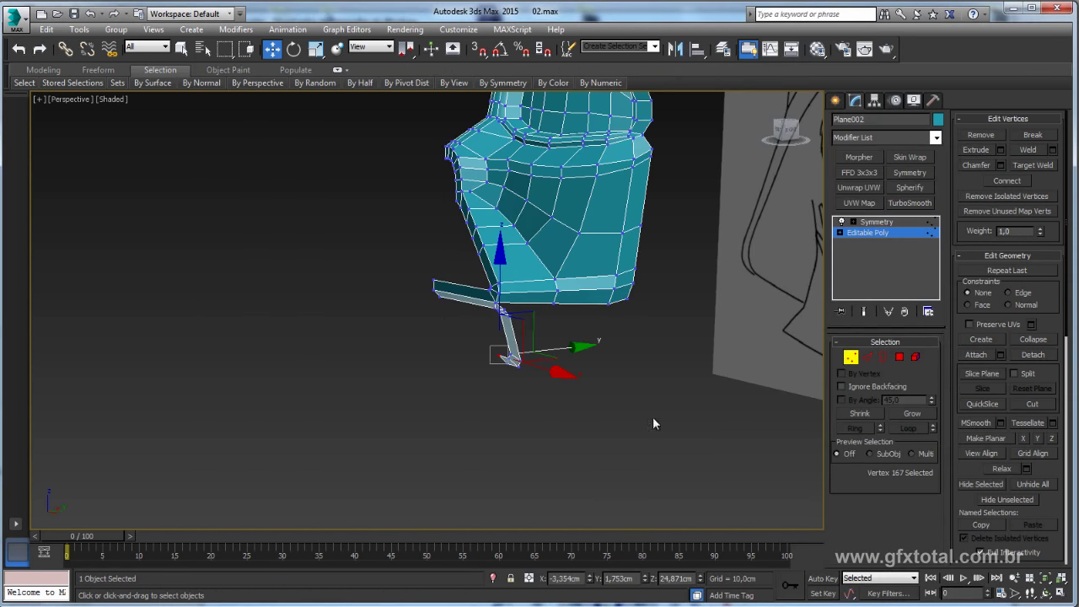
Step: Select the strip's three bottom edges and Shift-drag them down into a flap
{"action": "left_click", "coordinate": [866, 357]}
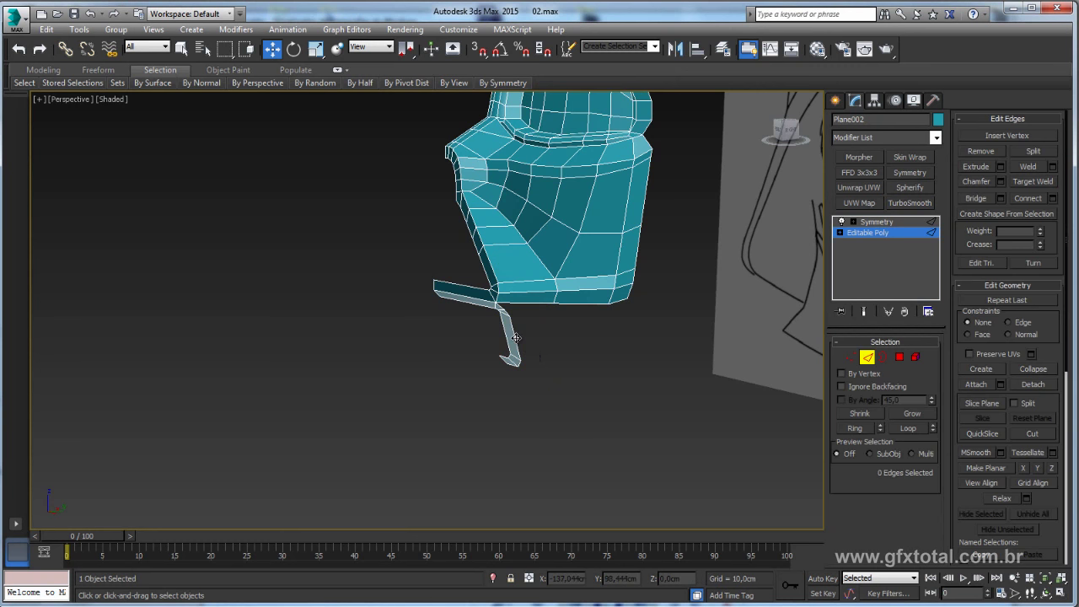
{"action": "left_click", "coordinate": [516, 338]}
{"action": "double_click", "coordinate": [495, 316]}
{"action": "left_click_drag", "start_coordinate": [533, 318], "coordinate": [533, 319], "text": "alt"}
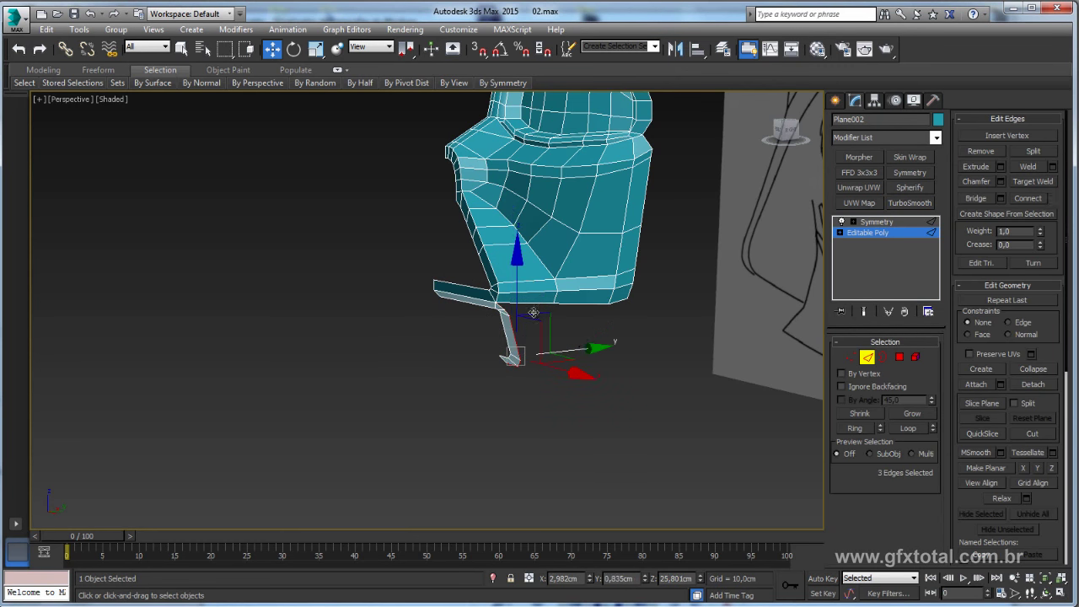
{"action": "middle_click_drag", "start_coordinate": [534, 318], "coordinate": [512, 309], "text": "alt"}
{"action": "mouse_move", "coordinate": [725, 278]}
{"action": "middle_mouse_down", "text": "alt"}
{"action": "mouse_move", "coordinate": [647, 319]}
{"action": "mouse_move", "coordinate": [580, 322]}
{"action": "mouse_move", "coordinate": [566, 386]}
{"action": "mouse_move", "coordinate": [653, 366]}
{"action": "mouse_move", "coordinate": [668, 315]}
{"action": "middle_mouse_up", "text": "alt"}
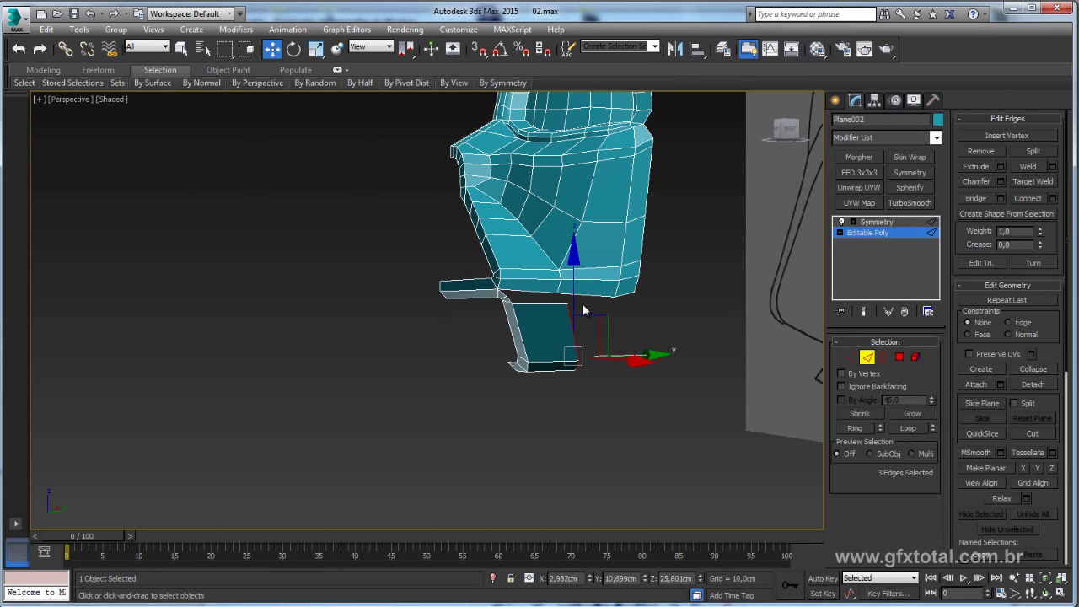
{"action": "middle_click_drag", "start_coordinate": [636, 332], "coordinate": [611, 313], "text": "alt"}
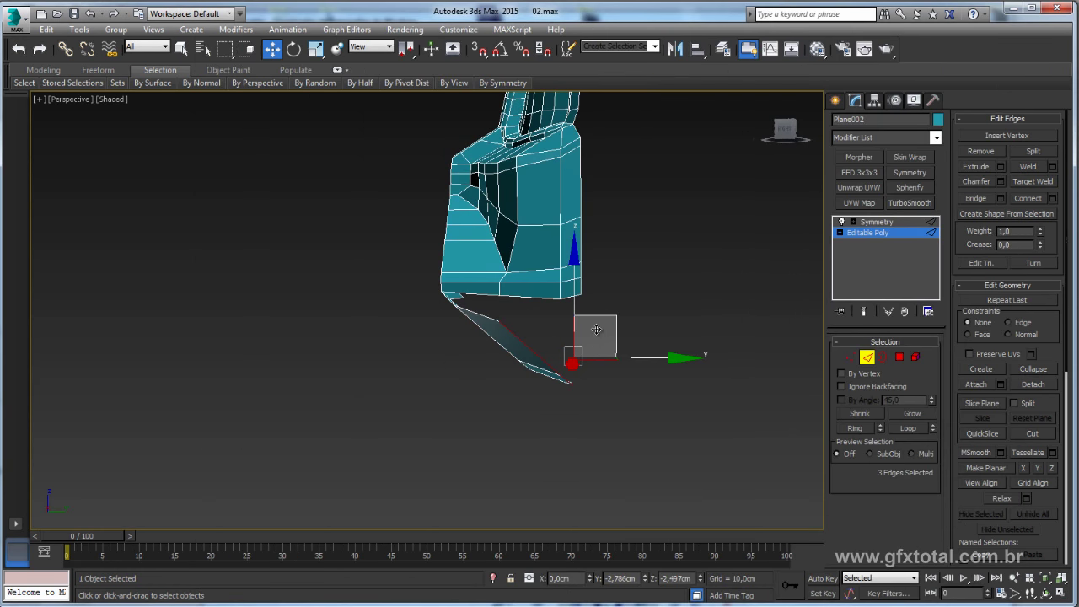
Step: Rotate the flap's three end edges about X by roughly -22.5° and move them beneath the mask
{"action": "key", "text": "e"}
{"action": "left_click_drag", "start_coordinate": [617, 298], "coordinate": [649, 317]}
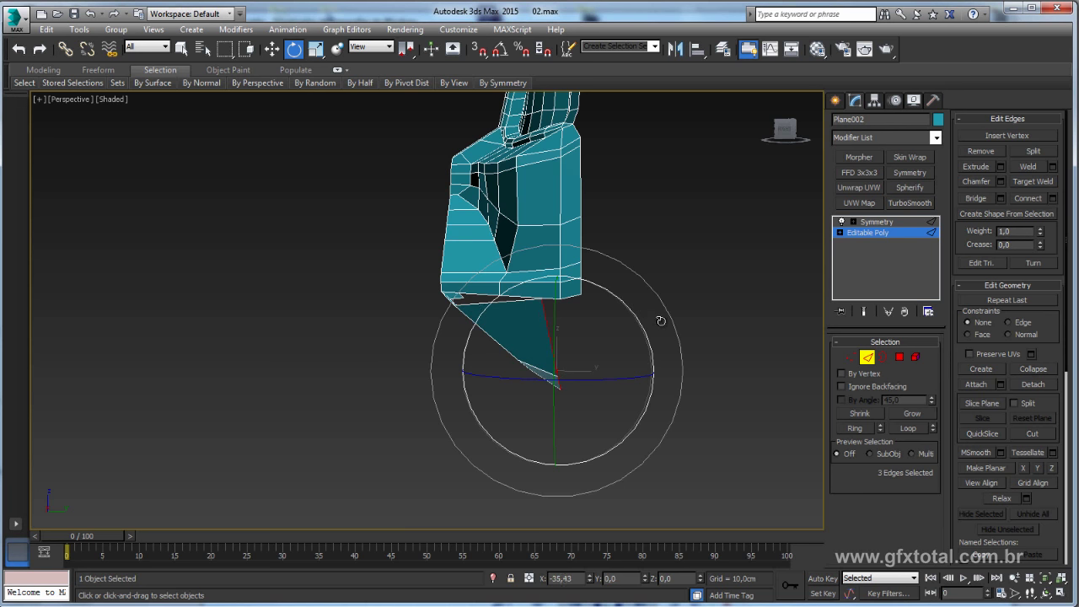
{"action": "key", "text": "w"}
{"action": "middle_click_drag", "start_coordinate": [602, 351], "coordinate": [585, 337], "text": "alt"}
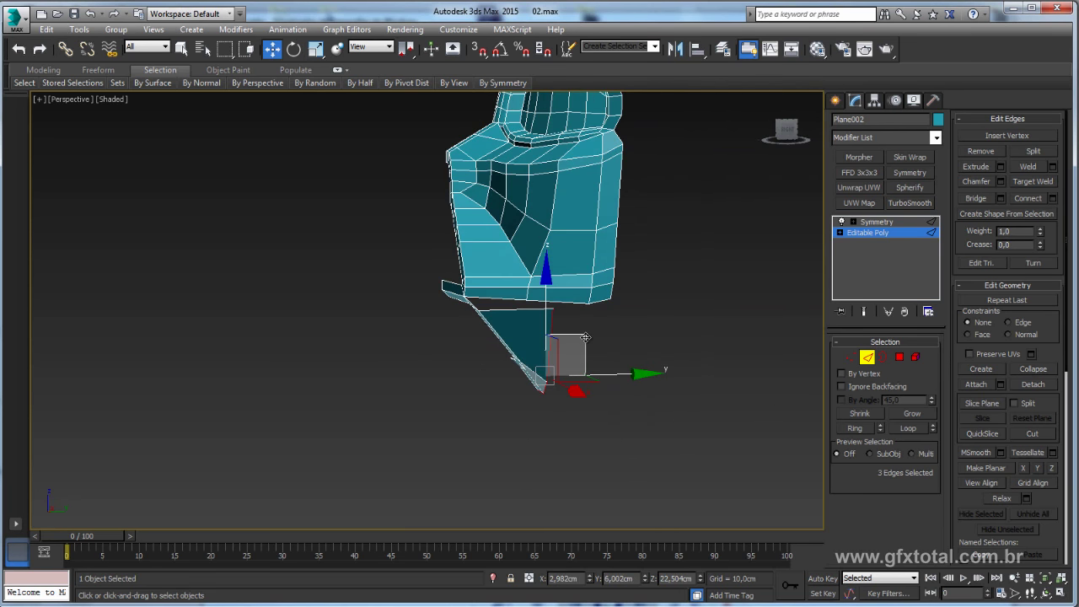
{"action": "middle_click_drag", "start_coordinate": [585, 337], "coordinate": [611, 352], "text": "alt"}
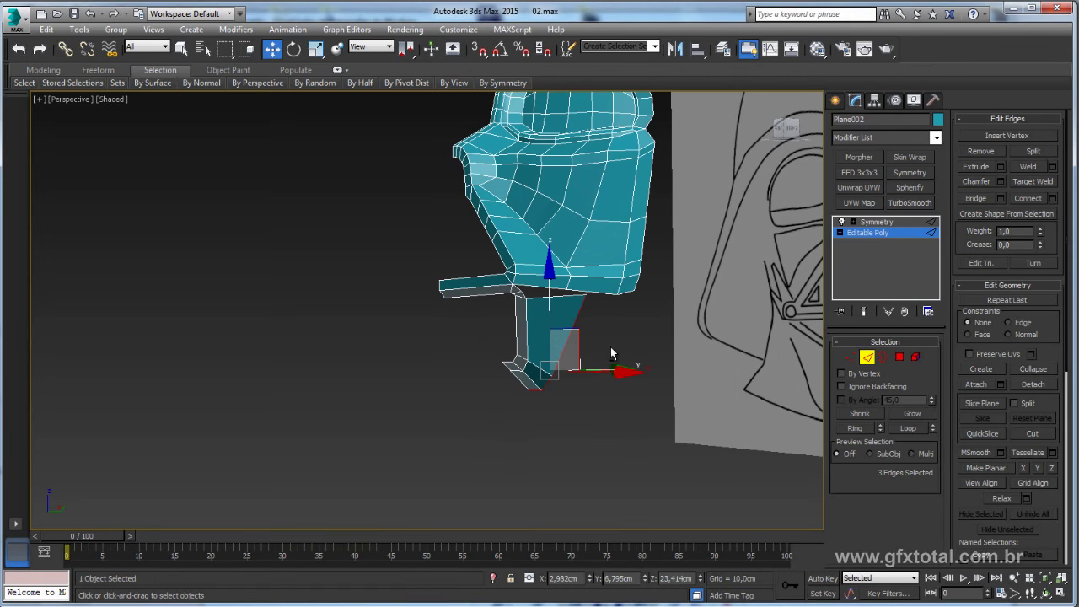
{"action": "key", "text": "alt+Tab"}
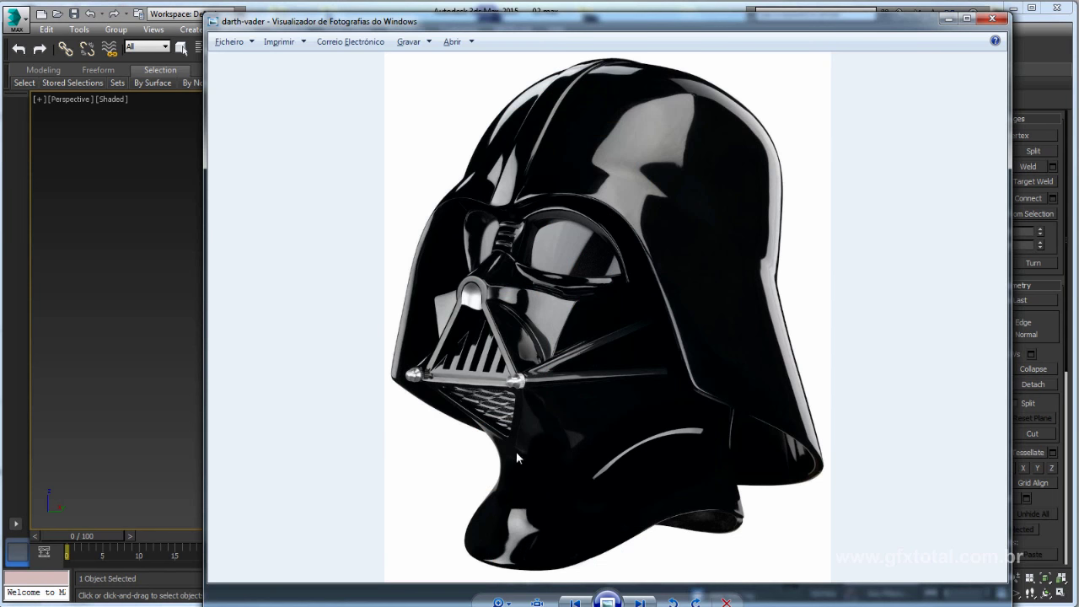
{"action": "key", "text": "alt+Tab"}
{"action": "middle_click_drag", "start_coordinate": [571, 333], "coordinate": [585, 328], "text": "alt"}
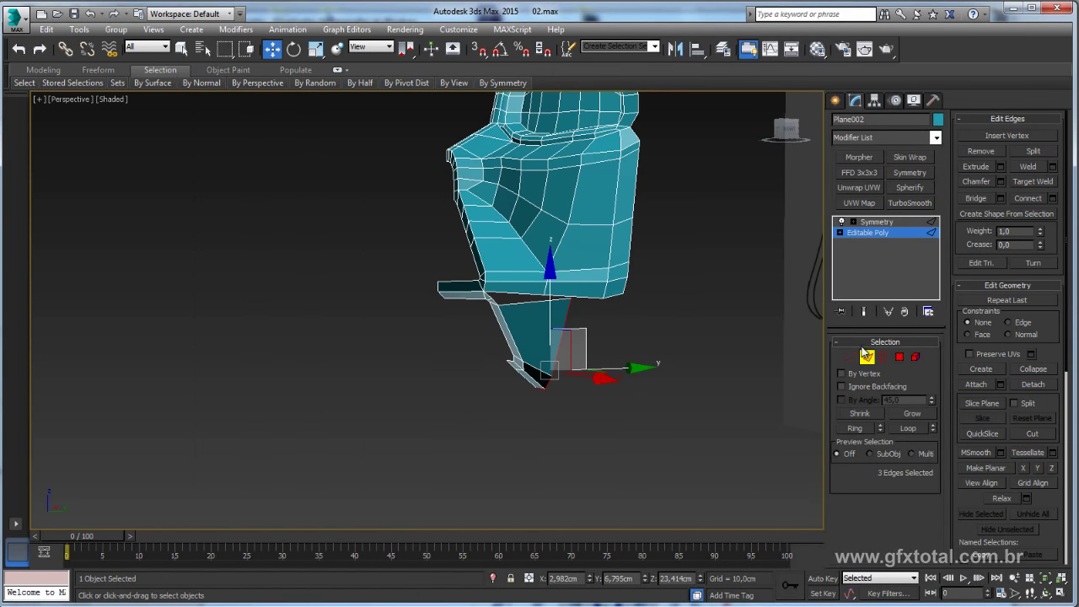
{"action": "key", "text": "shift+z"}
{"action": "key", "text": "shift+z"}
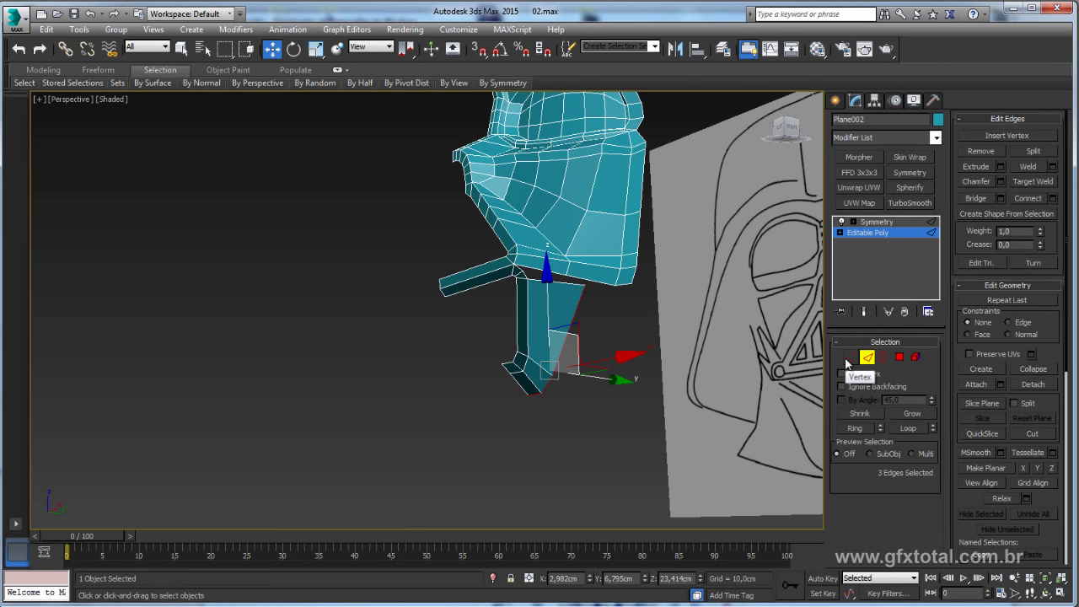
{"action": "left_click", "coordinate": [849, 358]}
{"action": "key", "text": "ctrl+a"}
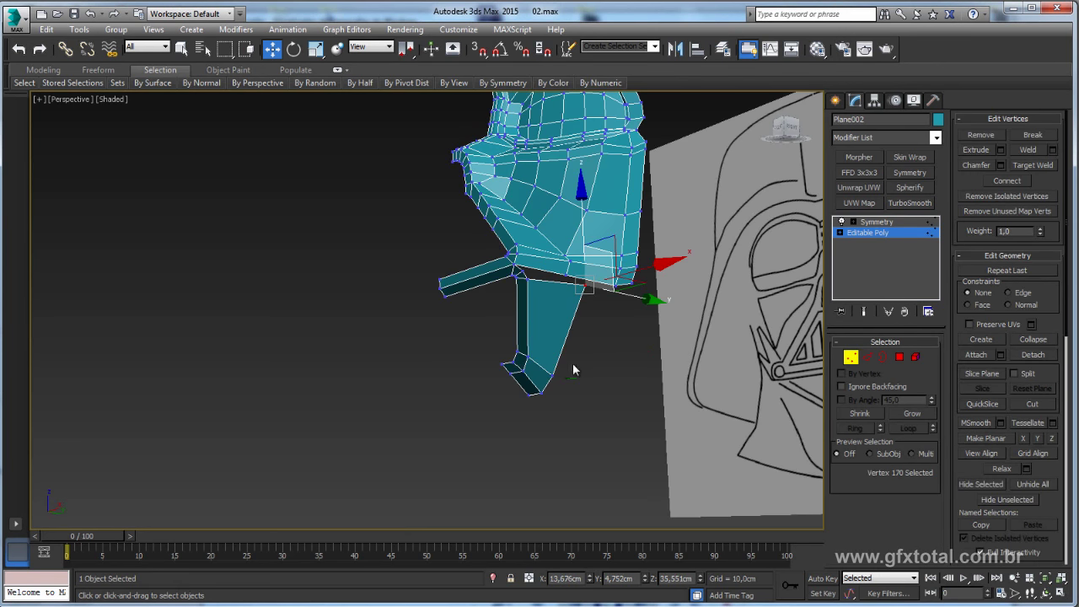
Step: Move the flap's corner vertices and bottom tip vertex inward to follow the sketch's lower mask outline
{"action": "left_click", "coordinate": [551, 376]}
{"action": "key", "text": "shift+z"}
{"action": "key", "text": "shift+z"}
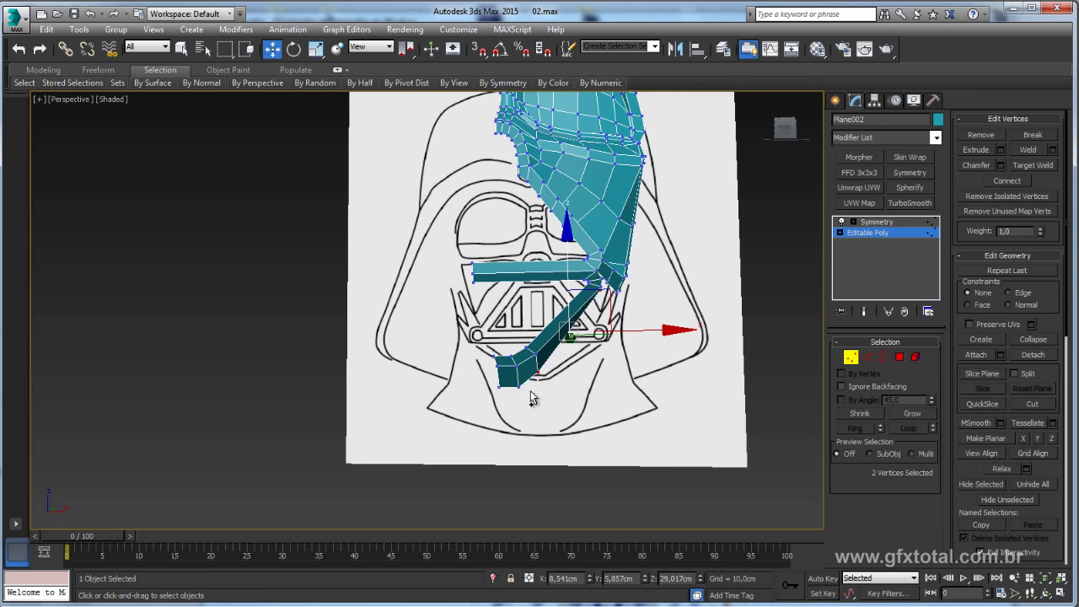
{"action": "left_click", "coordinate": [523, 389]}
{"action": "left_click_drag", "start_coordinate": [563, 318], "coordinate": [592, 344]}
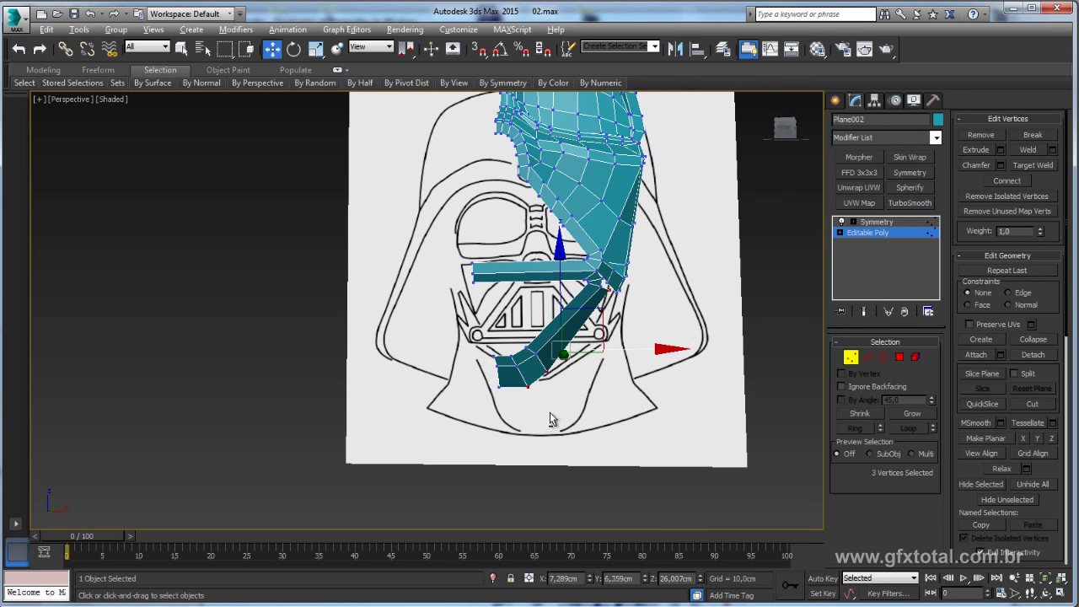
{"action": "left_click", "coordinate": [532, 363]}
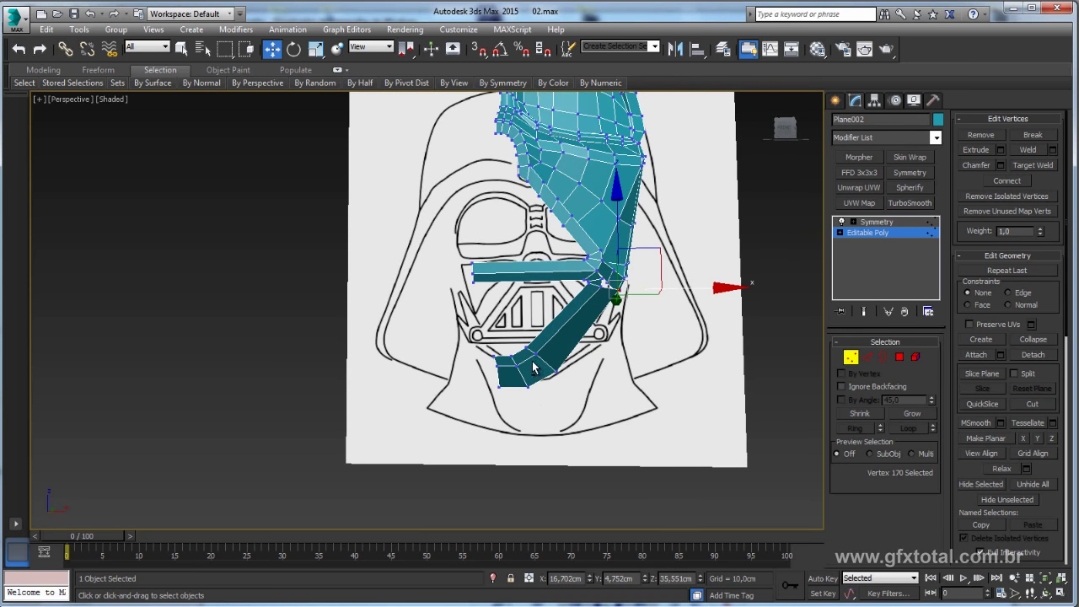
{"action": "left_click_drag", "start_coordinate": [685, 292], "coordinate": [706, 289]}
{"action": "middle_click_drag", "start_coordinate": [708, 318], "coordinate": [661, 263], "text": "alt"}
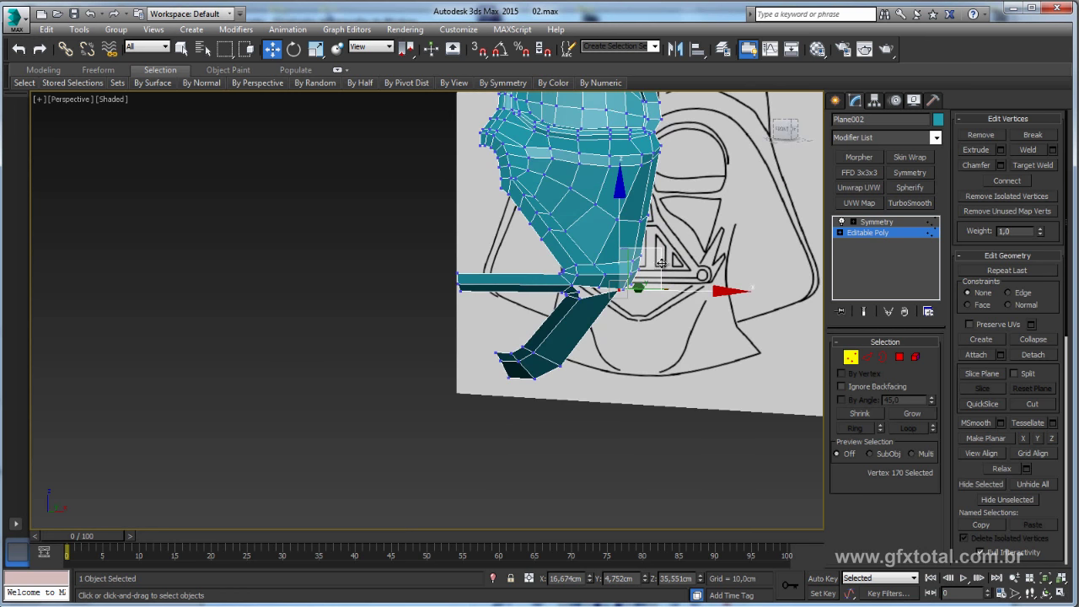
{"action": "left_click_drag", "start_coordinate": [660, 263], "coordinate": [656, 267]}
{"action": "mouse_move", "coordinate": [653, 267]}
{"action": "middle_mouse_down", "text": "alt"}
{"action": "mouse_move", "coordinate": [589, 324]}
{"action": "mouse_move", "coordinate": [693, 310]}
{"action": "middle_mouse_up", "text": "alt"}
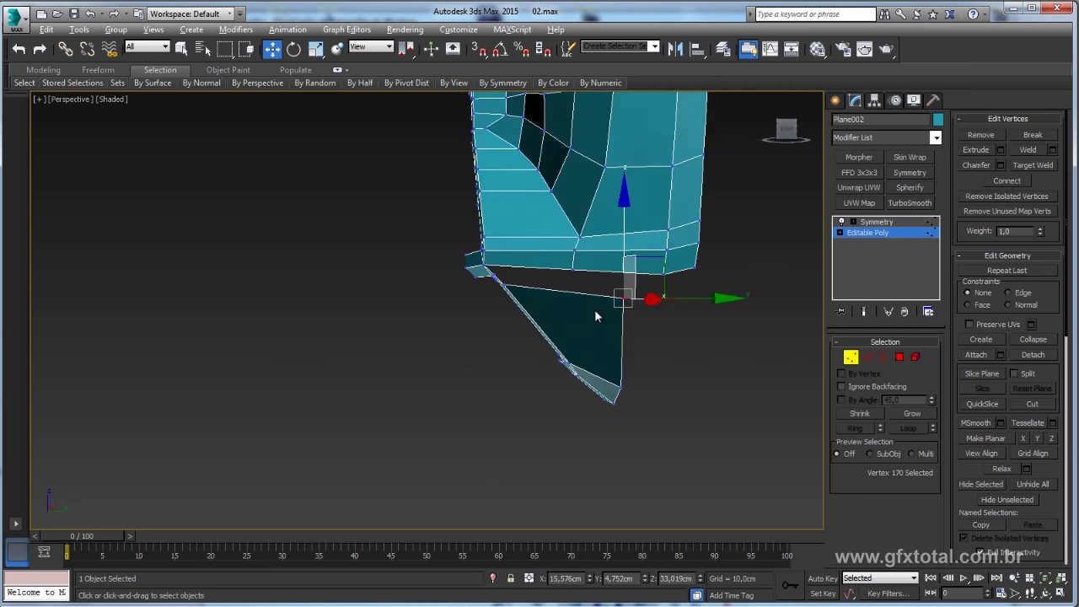
{"action": "left_click_drag", "start_coordinate": [693, 305], "coordinate": [655, 346]}
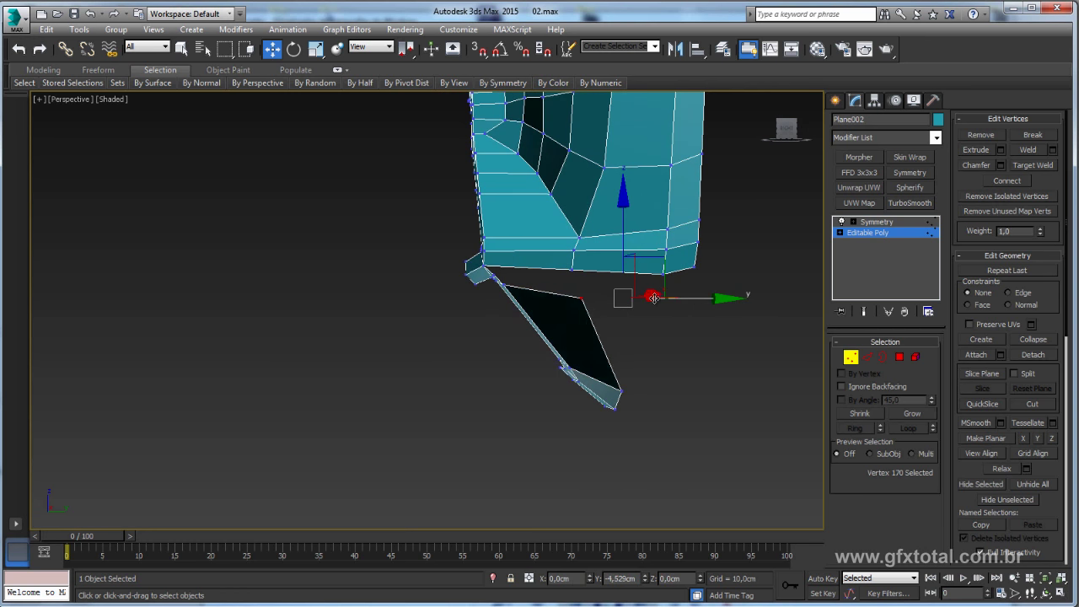
{"action": "left_click", "coordinate": [621, 391]}
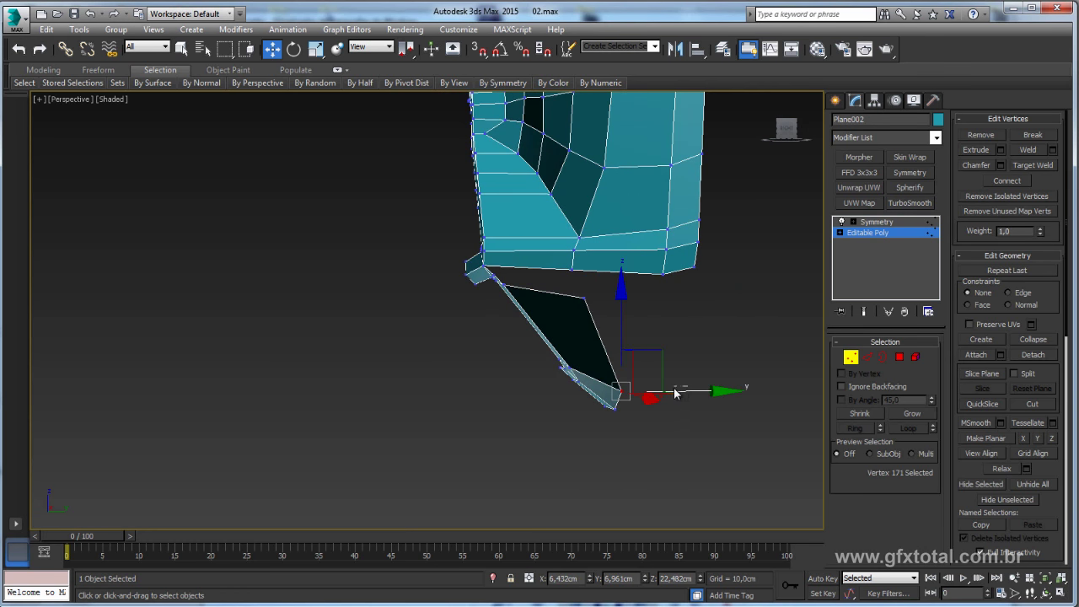
{"action": "left_click_drag", "start_coordinate": [693, 392], "coordinate": [683, 390]}
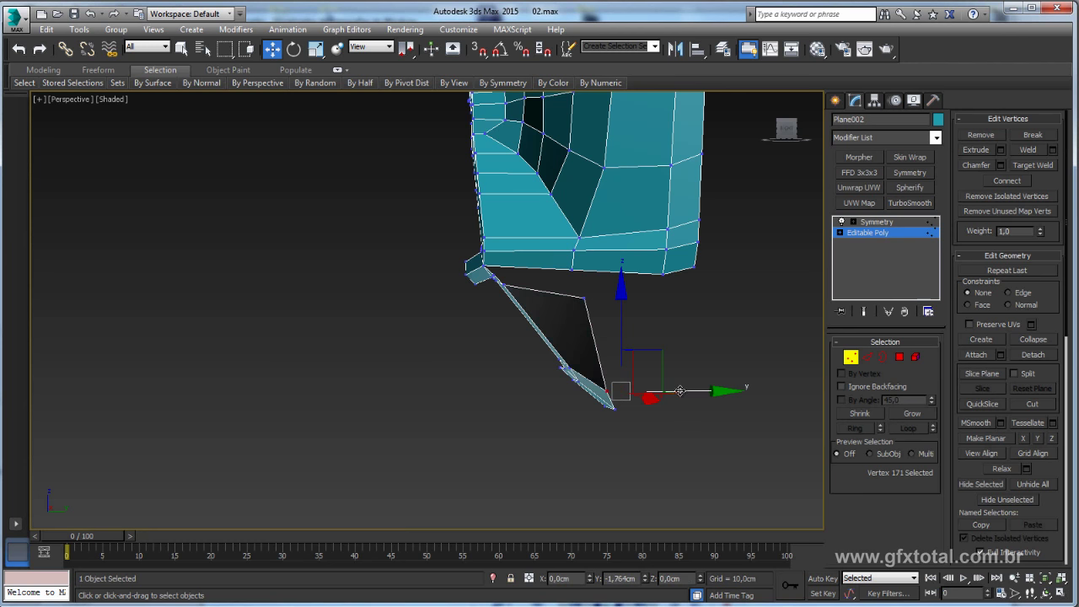
{"action": "middle_click_drag", "start_coordinate": [723, 390], "coordinate": [746, 415], "text": "alt"}
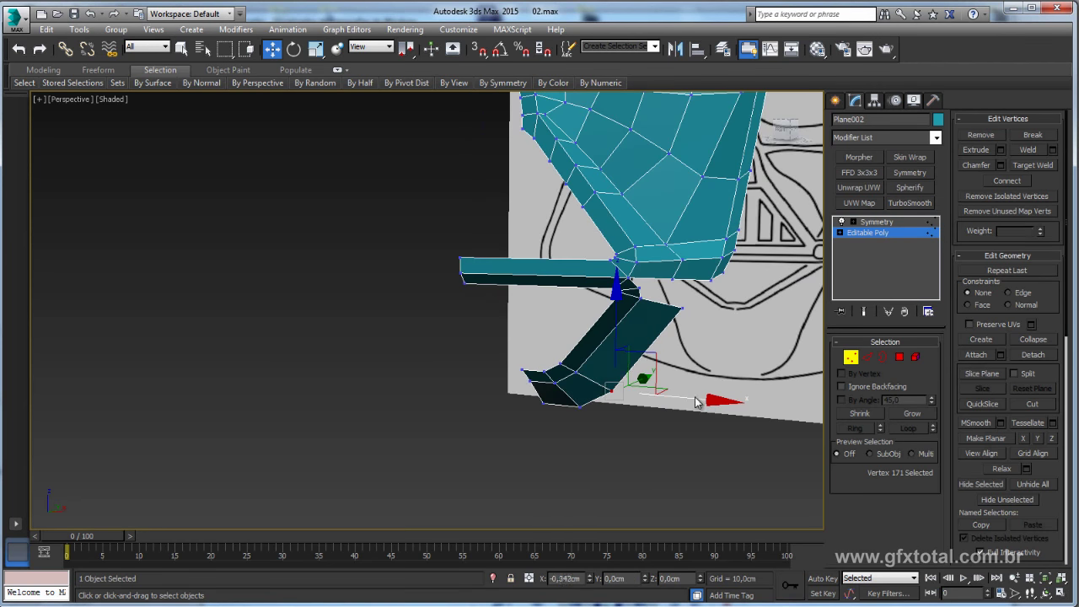
Step: Select the flap's top edge and the facing mask edge across the gap
{"action": "left_click", "coordinate": [867, 357]}
{"action": "mouse_move", "coordinate": [618, 303]}
{"action": "middle_mouse_down", "text": "alt"}
{"action": "mouse_move", "coordinate": [540, 287]}
{"action": "mouse_move", "coordinate": [564, 309]}
{"action": "mouse_move", "coordinate": [549, 315]}
{"action": "mouse_move", "coordinate": [566, 303]}
{"action": "middle_mouse_up", "text": "alt"}
{"action": "scroll", "coordinate": [585, 301], "scroll_direction": "up", "scroll_amount": 2}
{"action": "left_click", "coordinate": [595, 307]}
{"action": "left_click", "coordinate": [586, 275], "text": "ctrl"}
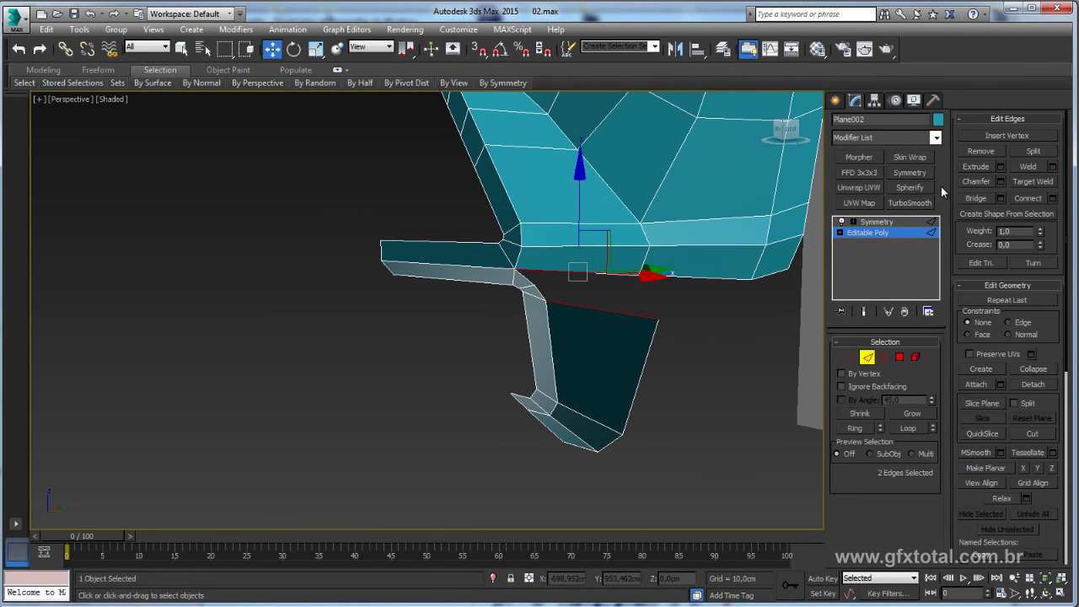
Step: Bridge the two selected edges to fill the gap under the cheek piece
{"action": "left_click", "coordinate": [1001, 198]}
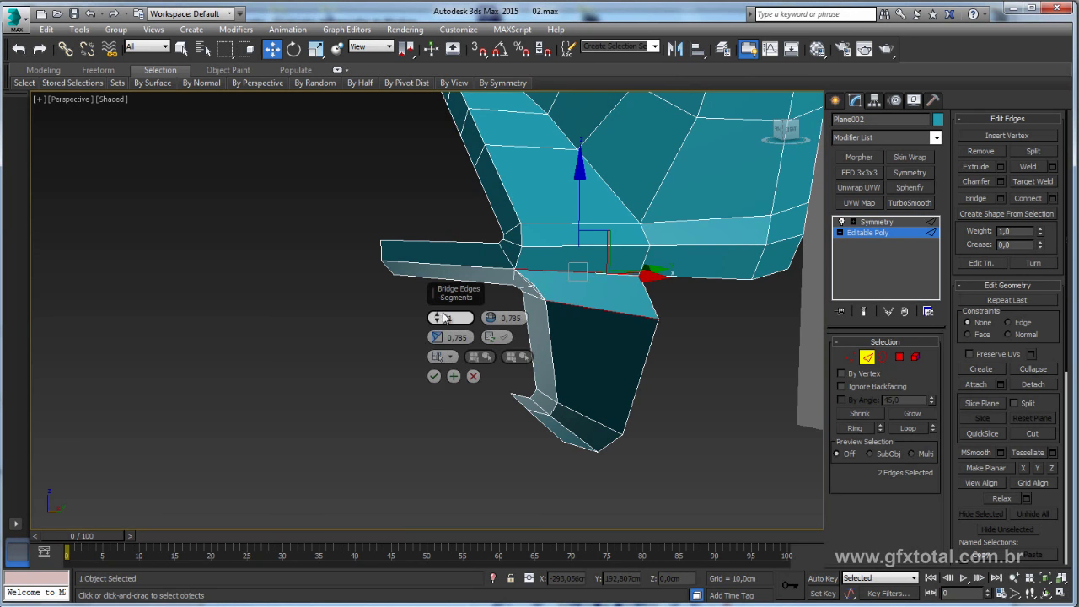
{"action": "left_click", "coordinate": [434, 376]}
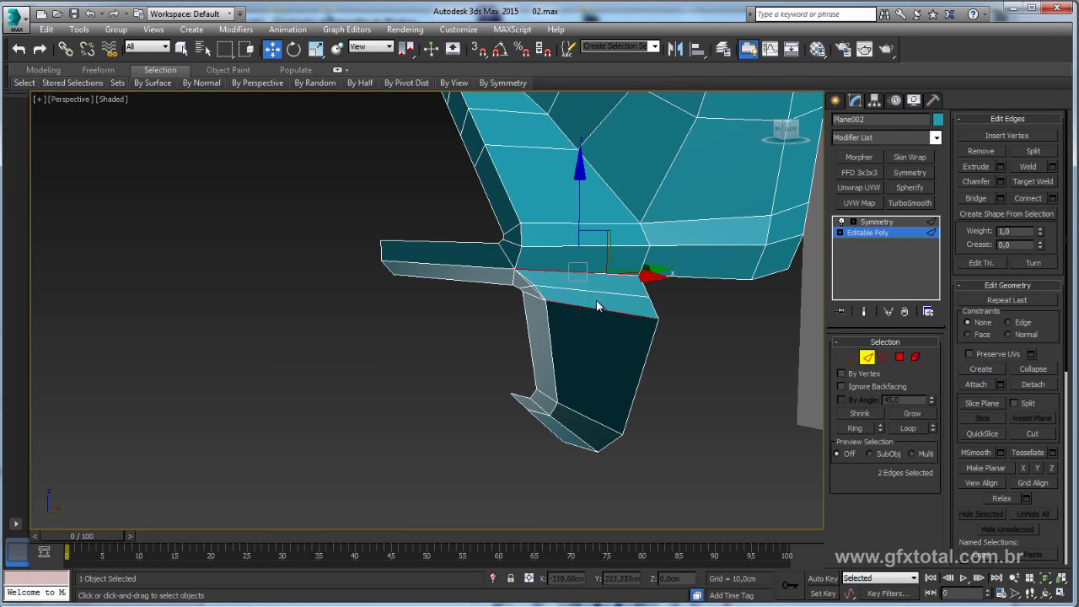
{"action": "left_click", "coordinate": [588, 289]}
{"action": "mouse_move", "coordinate": [587, 289]}
{"action": "middle_mouse_down", "text": "alt"}
{"action": "mouse_move", "coordinate": [628, 293]}
{"action": "mouse_move", "coordinate": [638, 320]}
{"action": "middle_mouse_up", "text": "alt"}
{"action": "scroll", "coordinate": [607, 330], "scroll_direction": "up", "scroll_amount": 3}
{"action": "scroll", "coordinate": [570, 310], "scroll_direction": "up", "scroll_amount": 2}
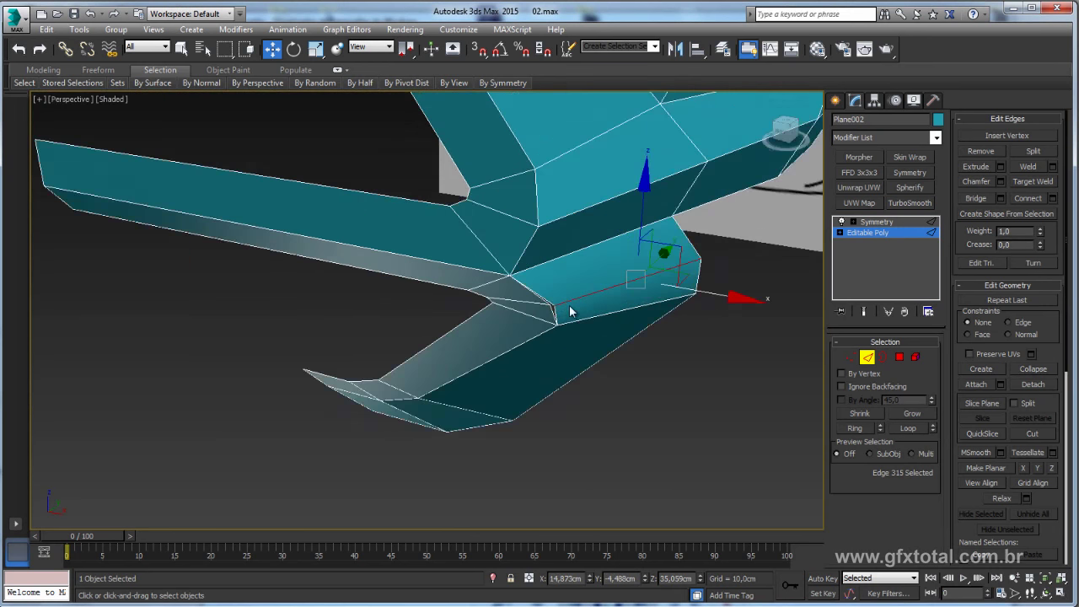
{"action": "scroll", "coordinate": [570, 310], "scroll_direction": "up", "scroll_amount": 2}
Step: Target Weld the loose vertex onto its neighbouring vertex
{"action": "left_click", "coordinate": [852, 358]}
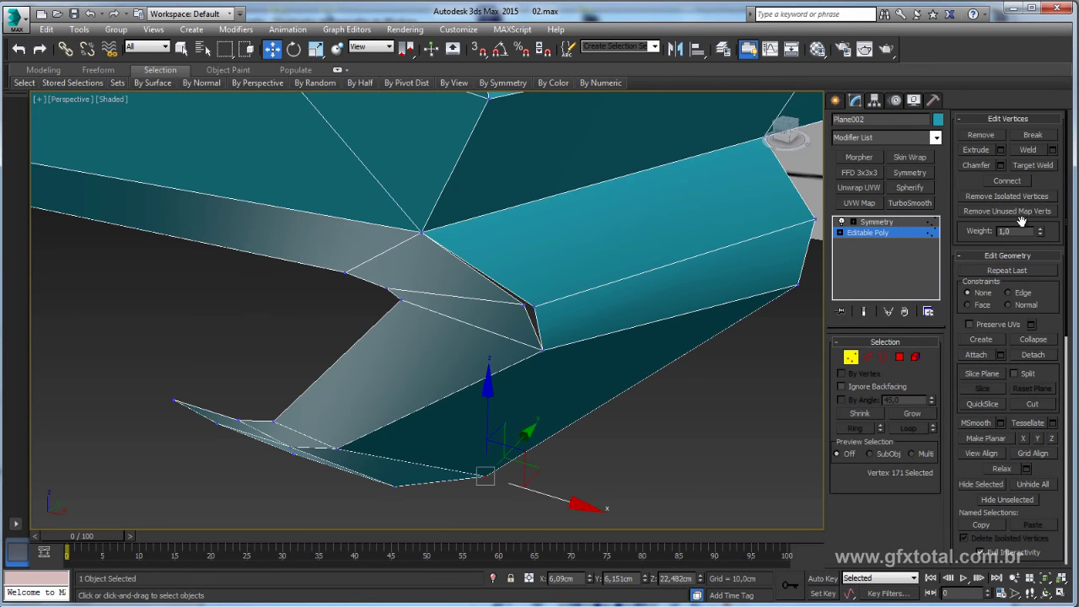
{"action": "left_click", "coordinate": [1036, 167]}
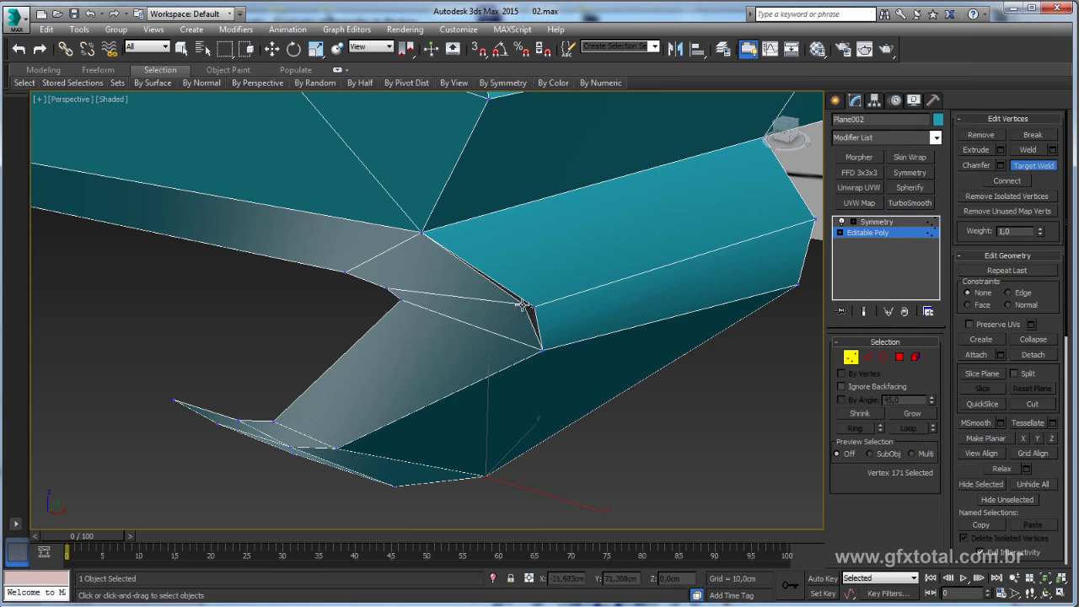
{"action": "left_click_drag", "start_coordinate": [523, 306], "coordinate": [542, 348]}
{"action": "scroll", "coordinate": [564, 311], "scroll_direction": "down", "scroll_amount": 2}
{"action": "key", "text": "w"}
{"action": "scroll", "coordinate": [617, 320], "scroll_direction": "down", "scroll_amount": 3}
{"action": "scroll", "coordinate": [617, 321], "scroll_direction": "down", "scroll_amount": 3}
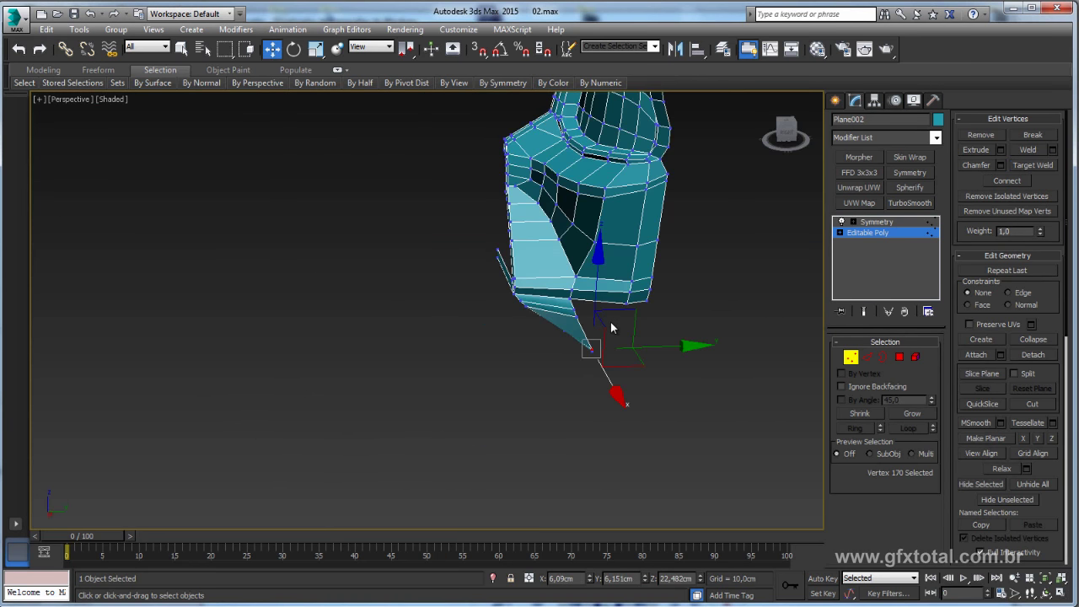
{"action": "mouse_move", "coordinate": [612, 328]}
{"action": "middle_mouse_down", "text": "alt"}
{"action": "mouse_move", "coordinate": [761, 306]}
{"action": "mouse_move", "coordinate": [633, 296]}
{"action": "mouse_move", "coordinate": [593, 337]}
{"action": "mouse_move", "coordinate": [730, 339]}
{"action": "mouse_move", "coordinate": [759, 329]}
{"action": "mouse_move", "coordinate": [671, 312]}
{"action": "mouse_move", "coordinate": [665, 383]}
{"action": "mouse_move", "coordinate": [642, 381]}
{"action": "mouse_move", "coordinate": [658, 371]}
{"action": "middle_mouse_up", "text": "alt"}
Step: Preview the mirrored helmet via Symmetry, compare it with the reference photo, then resume edge editing
{"action": "left_click", "coordinate": [872, 222]}
{"action": "left_click", "coordinate": [861, 233]}
{"action": "middle_click_drag", "start_coordinate": [590, 337], "coordinate": [650, 379], "text": "alt"}
{"action": "scroll", "coordinate": [582, 339], "scroll_direction": "up", "scroll_amount": 3}
{"action": "key", "text": "alt+Tab"}
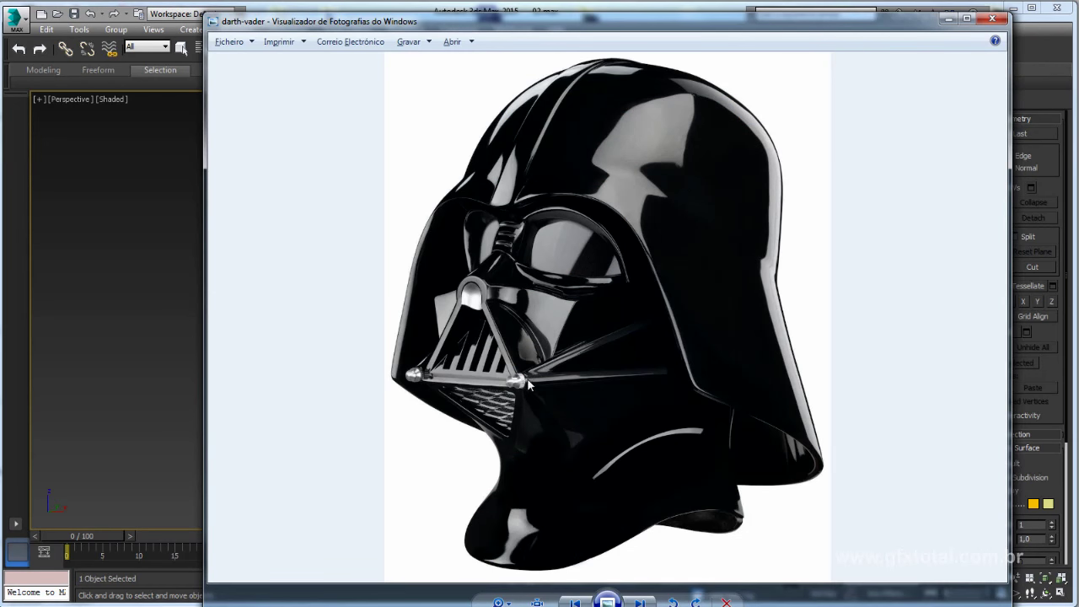
{"action": "key", "text": "alt+Tab"}
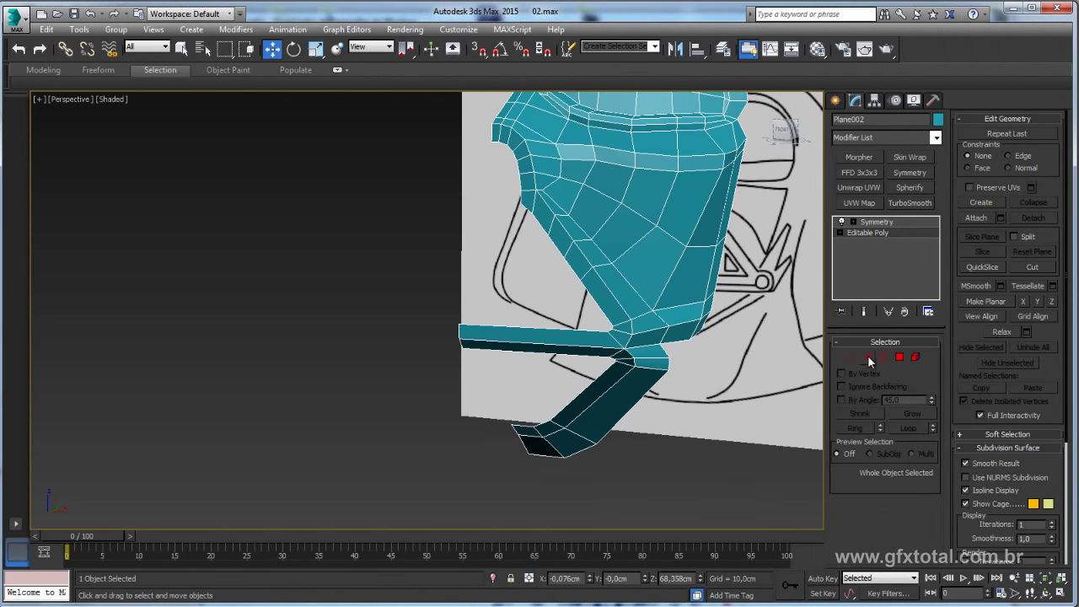
{"action": "left_click", "coordinate": [867, 357]}
{"action": "mouse_move", "coordinate": [717, 363]}
{"action": "middle_mouse_down", "text": "alt"}
{"action": "mouse_move", "coordinate": [759, 356]}
{"action": "mouse_move", "coordinate": [681, 309]}
{"action": "middle_mouse_up", "text": "alt"}
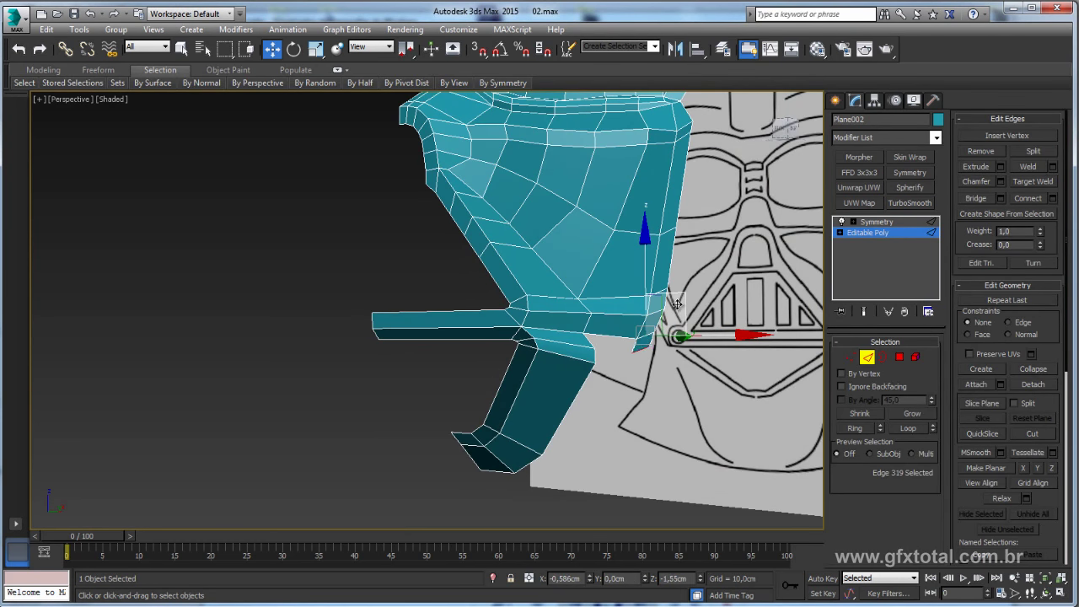
Step: Shift-drag the mask's lower edges down twice to extend a new strip of faces
{"action": "left_click_drag", "start_coordinate": [677, 302], "coordinate": [662, 354], "text": "shift"}
{"action": "middle_click_drag", "start_coordinate": [662, 354], "coordinate": [649, 371], "text": "alt"}
{"action": "left_click_drag", "start_coordinate": [649, 371], "coordinate": [623, 446]}
{"action": "key", "text": "alt+Tab"}
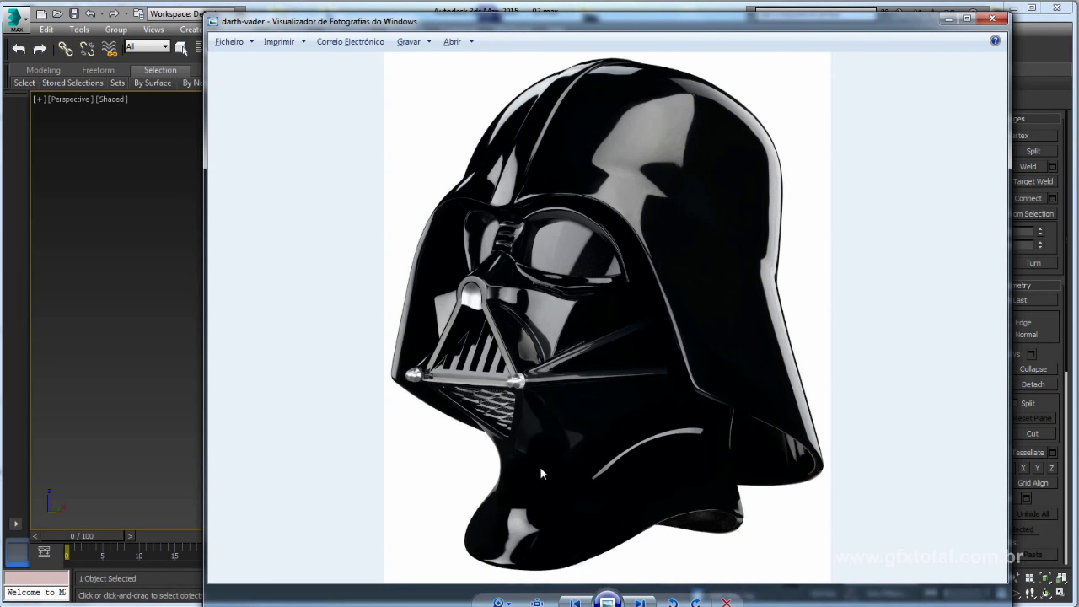
{"action": "key", "text": "alt+Tab"}
{"action": "mouse_move", "coordinate": [647, 436]}
{"action": "middle_mouse_down", "text": "alt"}
{"action": "mouse_move", "coordinate": [625, 382]}
{"action": "mouse_move", "coordinate": [552, 384]}
{"action": "middle_mouse_up", "text": "alt"}
Step: Shift the strip's bottom edges and a vertex near the tooth strip to fit the sketch
{"action": "left_click_drag", "start_coordinate": [536, 375], "coordinate": [519, 397], "text": "alt"}
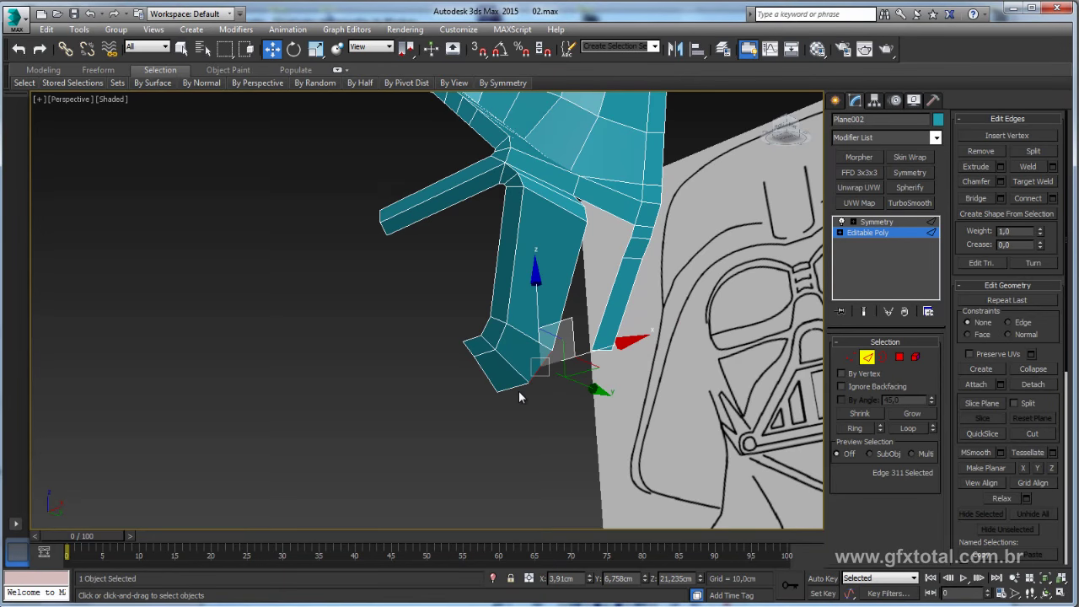
{"action": "left_click", "coordinate": [513, 387]}
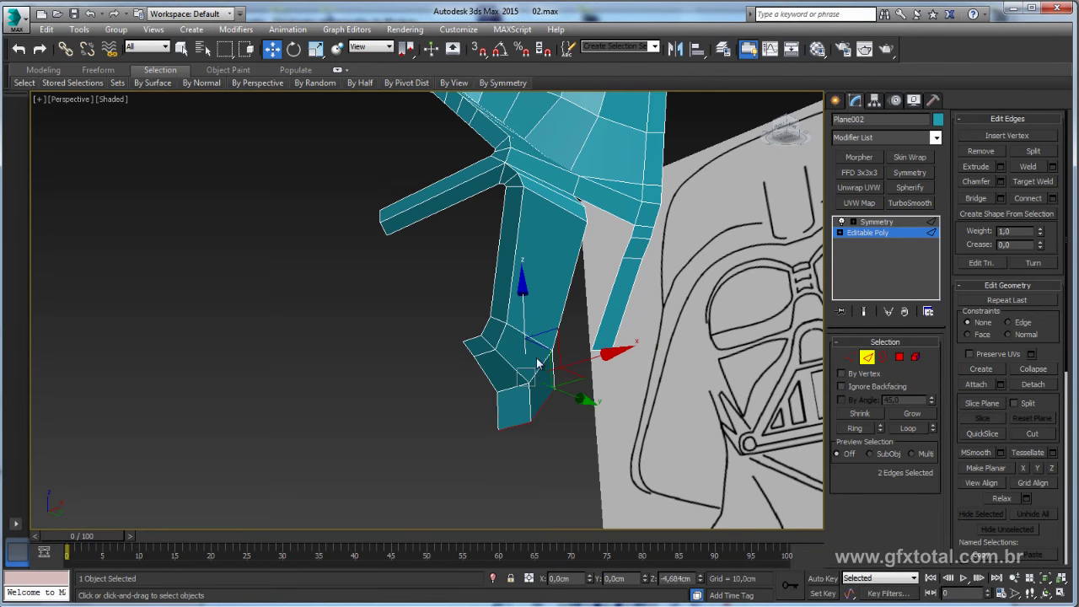
{"action": "middle_click_drag", "start_coordinate": [514, 419], "coordinate": [573, 428], "text": "alt"}
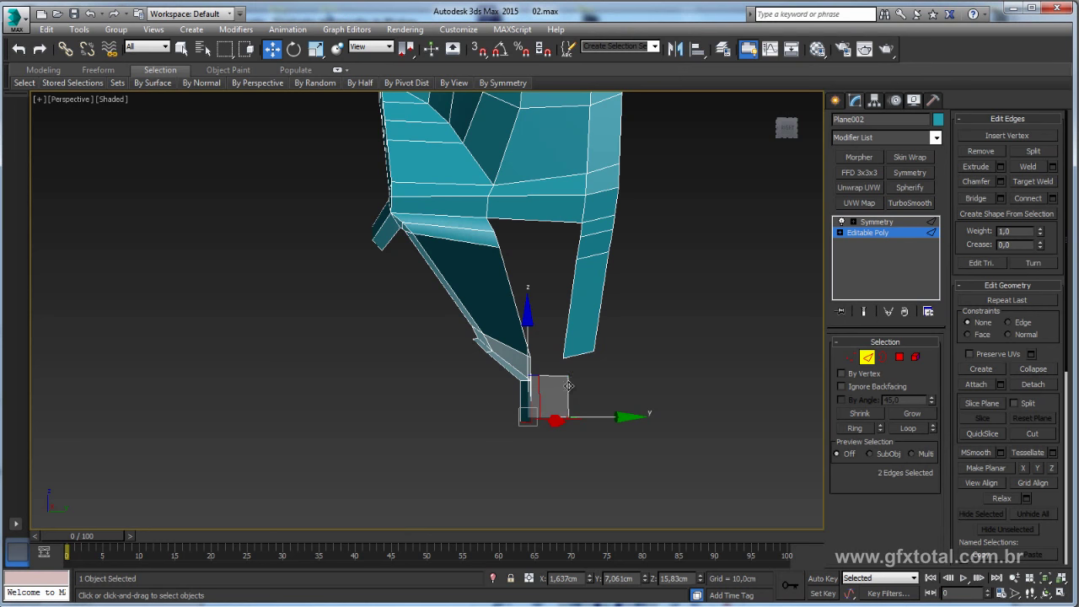
{"action": "left_click_drag", "start_coordinate": [569, 385], "coordinate": [576, 368]}
{"action": "middle_click_drag", "start_coordinate": [570, 365], "coordinate": [733, 381], "text": "alt"}
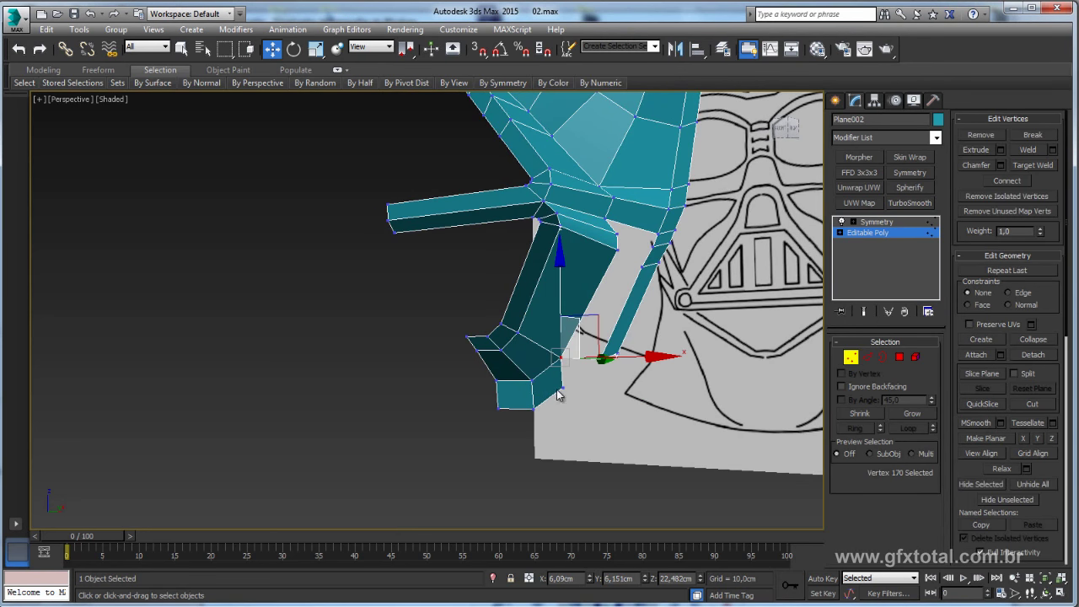
{"action": "middle_click_drag", "start_coordinate": [590, 390], "coordinate": [576, 417], "text": "alt"}
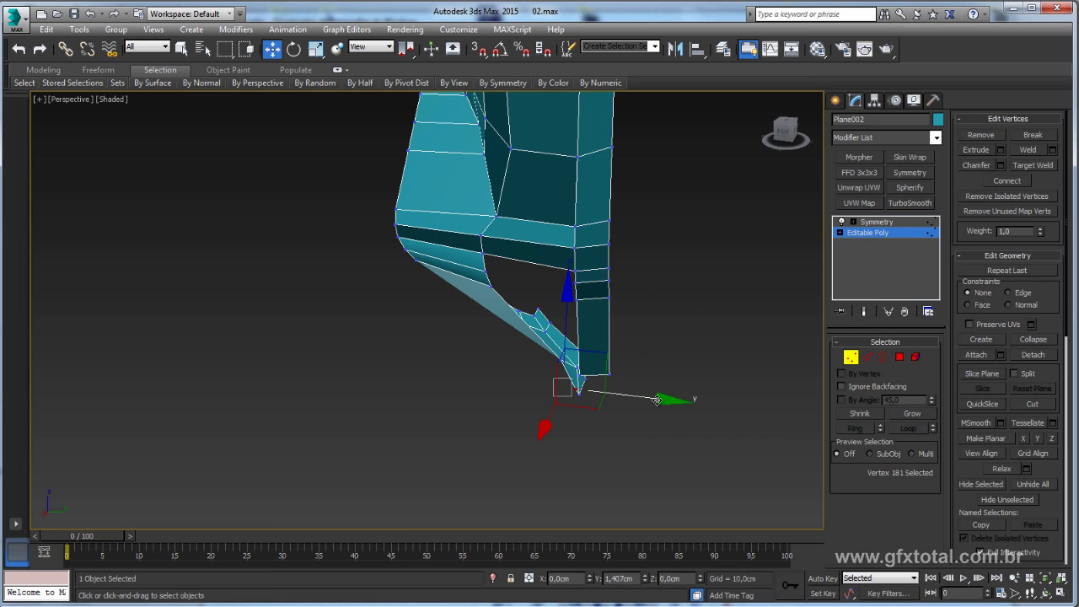
{"action": "mouse_move", "coordinate": [642, 397]}
{"action": "middle_mouse_down", "text": "alt"}
{"action": "mouse_move", "coordinate": [623, 380]}
{"action": "mouse_move", "coordinate": [637, 356]}
{"action": "middle_mouse_up", "text": "alt"}
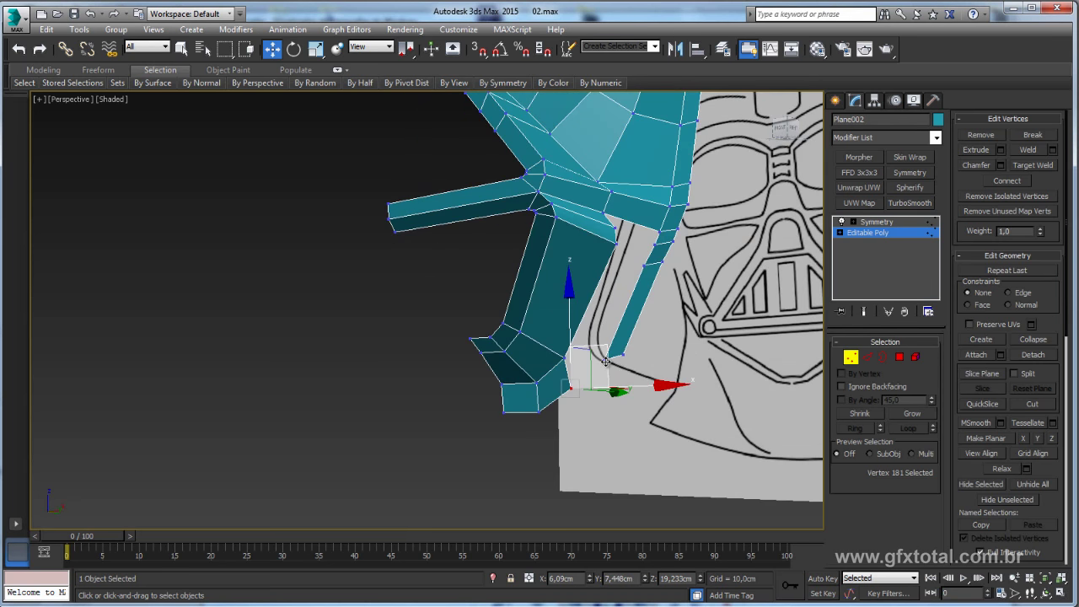
{"action": "left_click", "coordinate": [615, 364]}
{"action": "left_click_drag", "start_coordinate": [637, 336], "coordinate": [645, 355]}
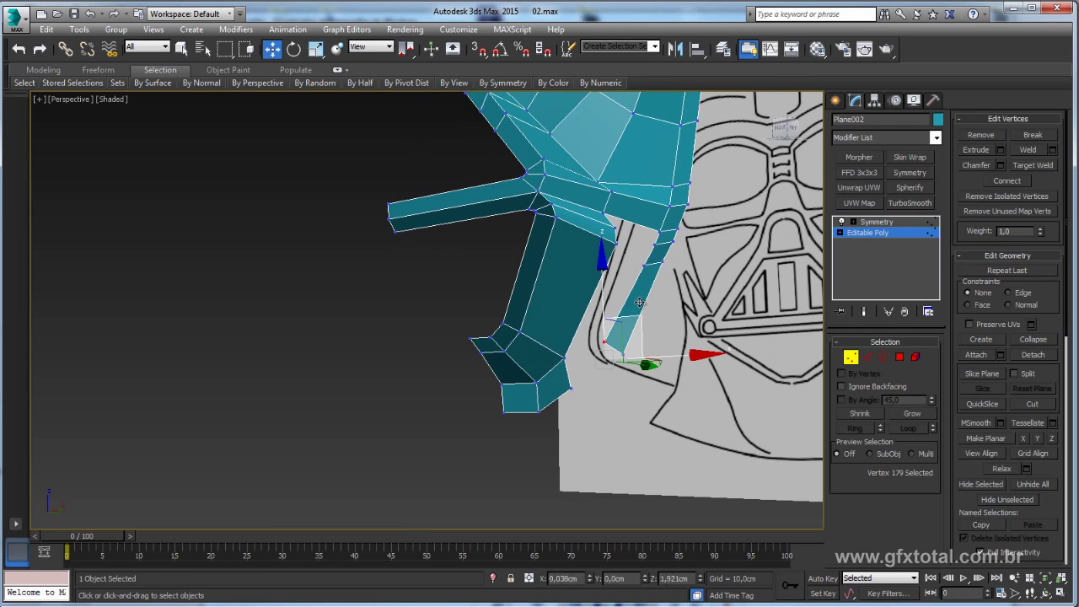
{"action": "left_click", "coordinate": [867, 356]}
{"action": "left_click_drag", "start_coordinate": [563, 377], "coordinate": [712, 325]}
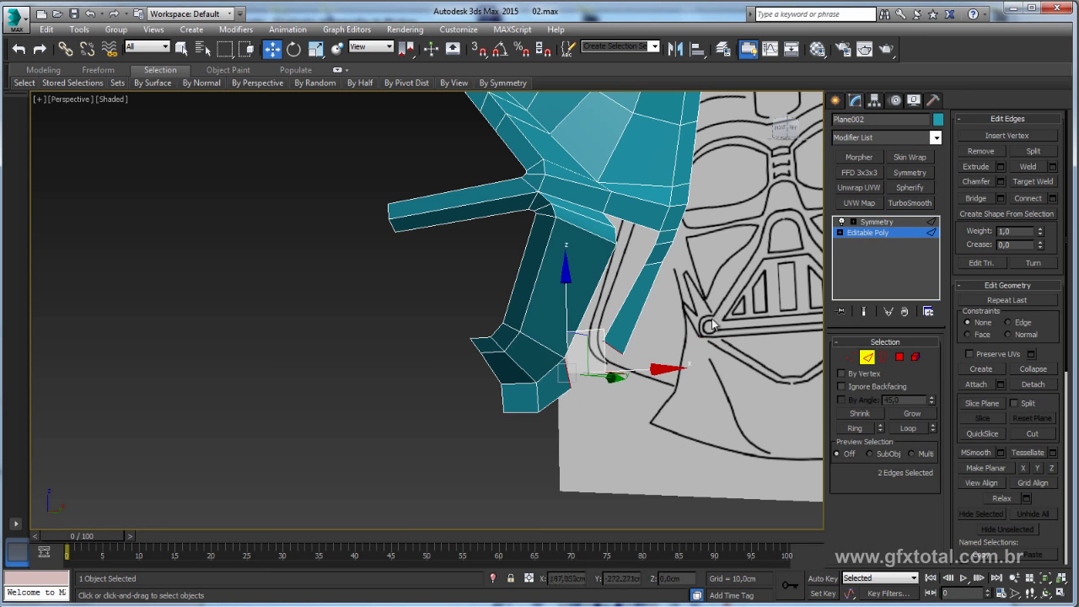
{"action": "mouse_move", "coordinate": [640, 380]}
{"action": "middle_mouse_down", "text": "alt"}
{"action": "mouse_move", "coordinate": [525, 421]}
{"action": "mouse_move", "coordinate": [646, 391]}
{"action": "middle_mouse_up", "text": "alt"}
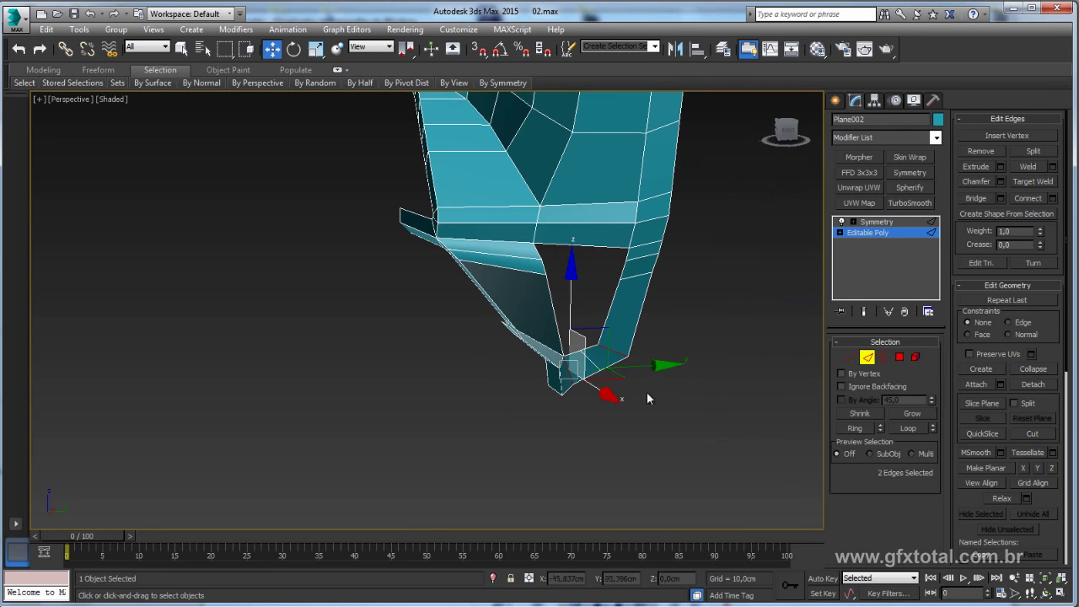
Step: Bridge the two selected edges to close the strip's bottom end
{"action": "left_click", "coordinate": [1000, 198]}
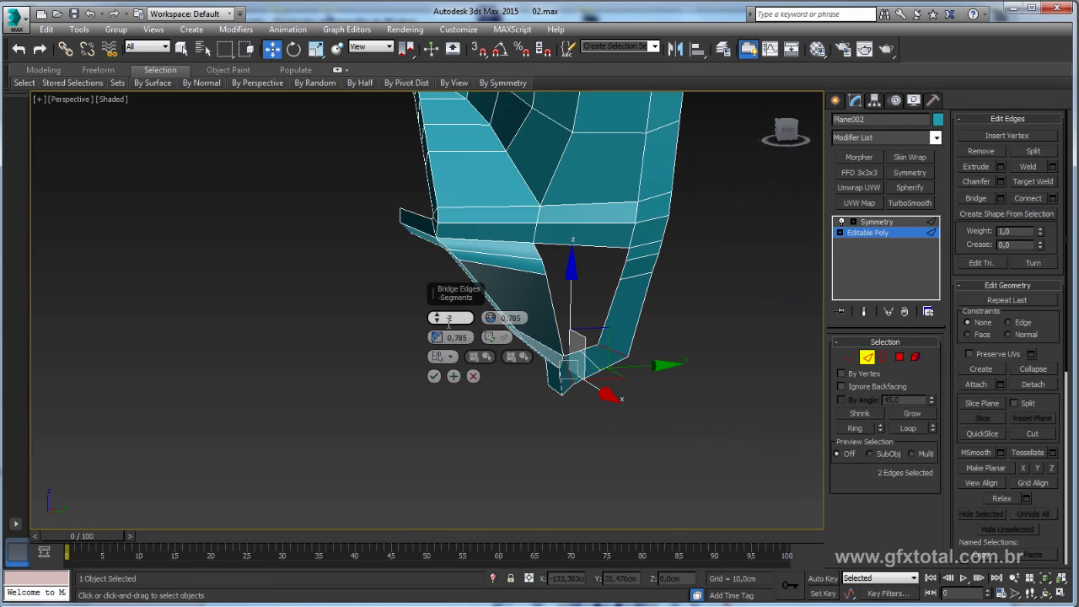
{"action": "left_click", "coordinate": [434, 376]}
{"action": "middle_click_drag", "start_coordinate": [434, 376], "coordinate": [831, 343], "text": "alt"}
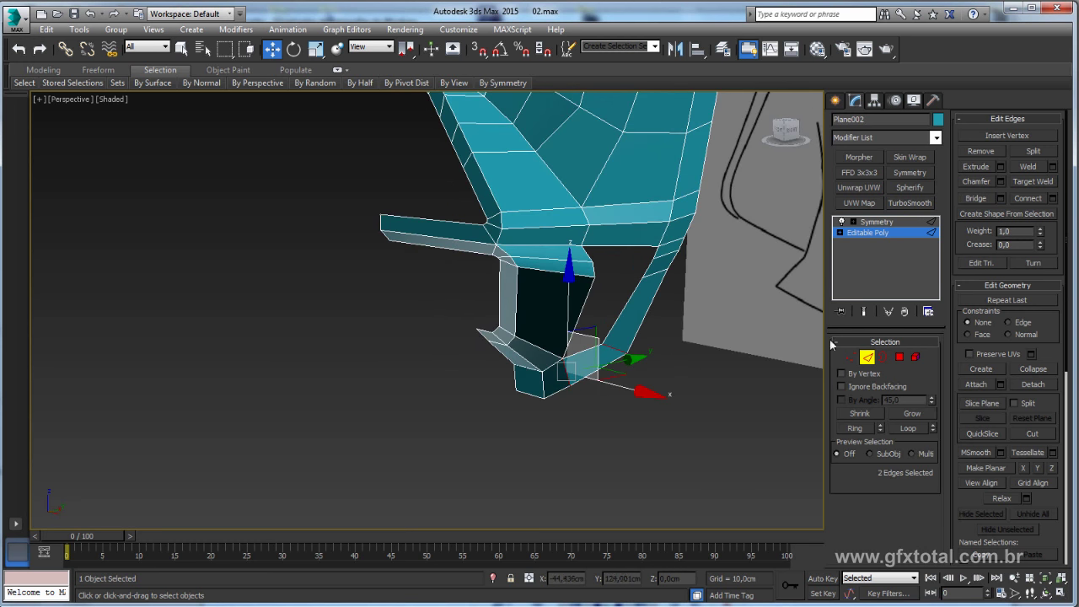
{"action": "left_click", "coordinate": [850, 357]}
{"action": "middle_click_drag", "start_coordinate": [593, 337], "coordinate": [671, 366], "text": "alt"}
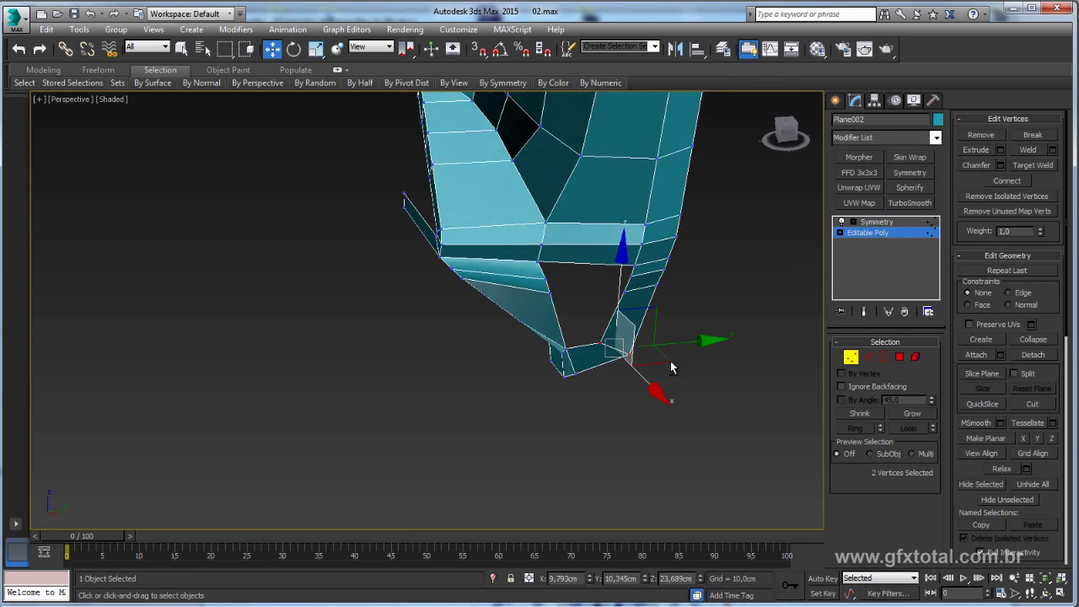
Step: Move the strip's bottom-tip vertices sideways along Y
{"action": "left_click_drag", "start_coordinate": [656, 288], "coordinate": [568, 373]}
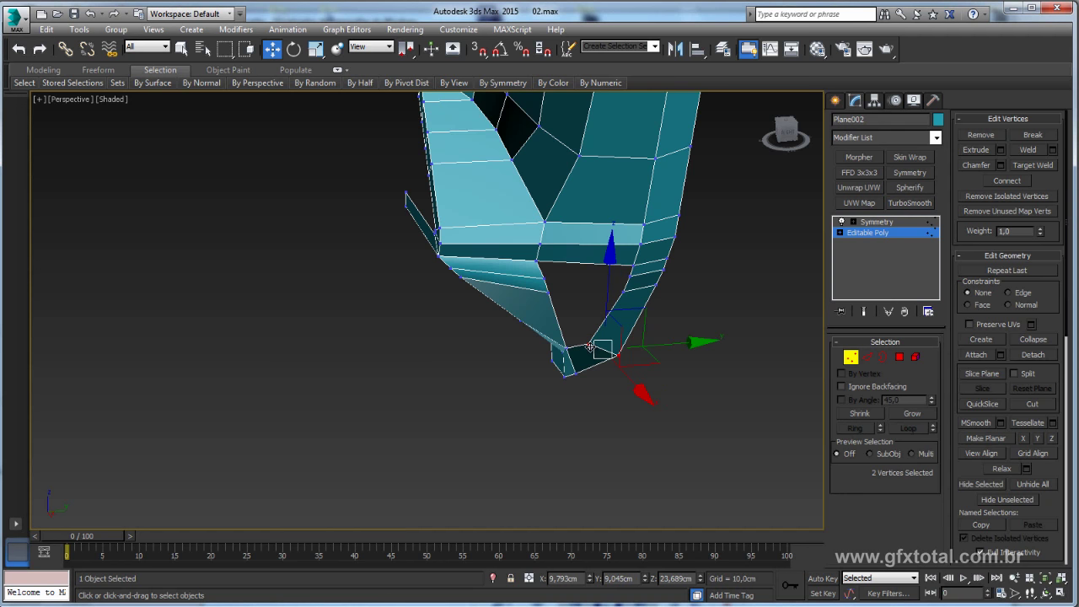
{"action": "left_click_drag", "start_coordinate": [653, 354], "coordinate": [670, 357]}
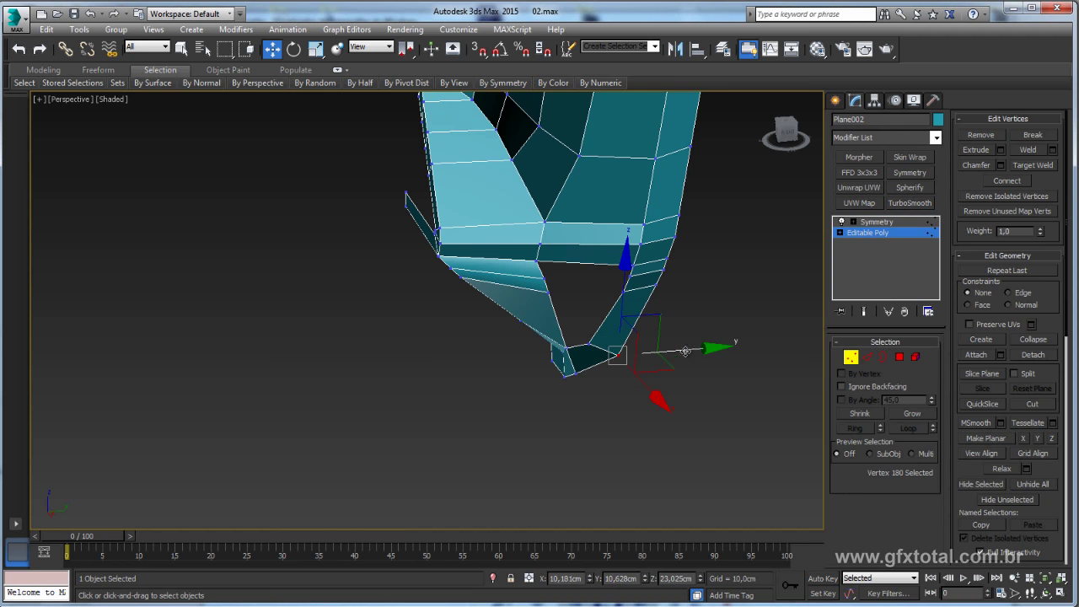
{"action": "middle_click_drag", "start_coordinate": [670, 357], "coordinate": [687, 354], "text": "alt"}
{"action": "scroll", "coordinate": [698, 351], "scroll_direction": "up", "scroll_amount": 5}
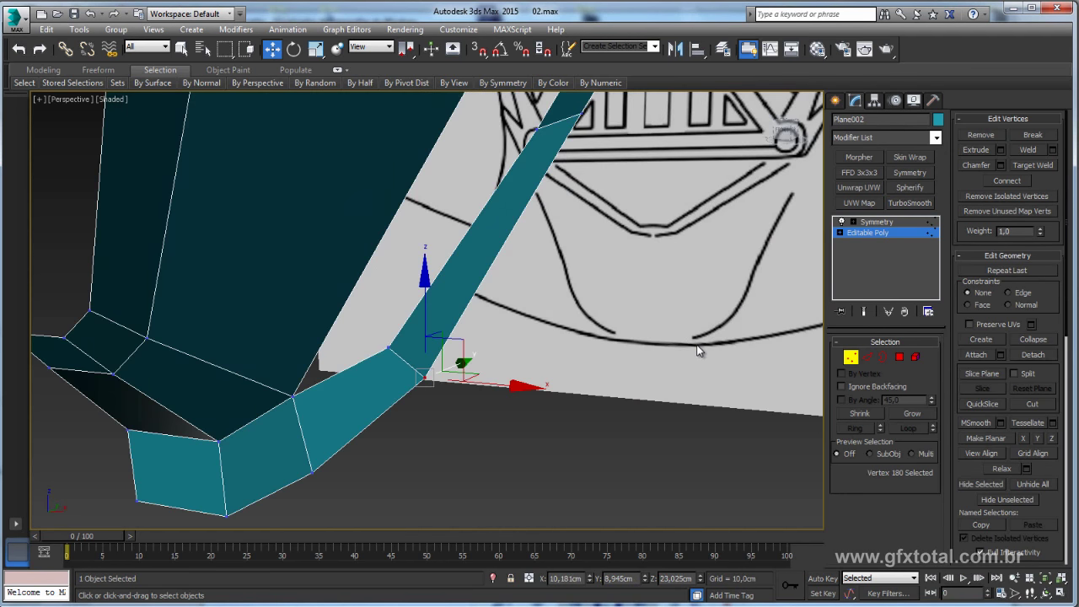
{"action": "scroll", "coordinate": [496, 385], "scroll_direction": "down", "scroll_amount": 3}
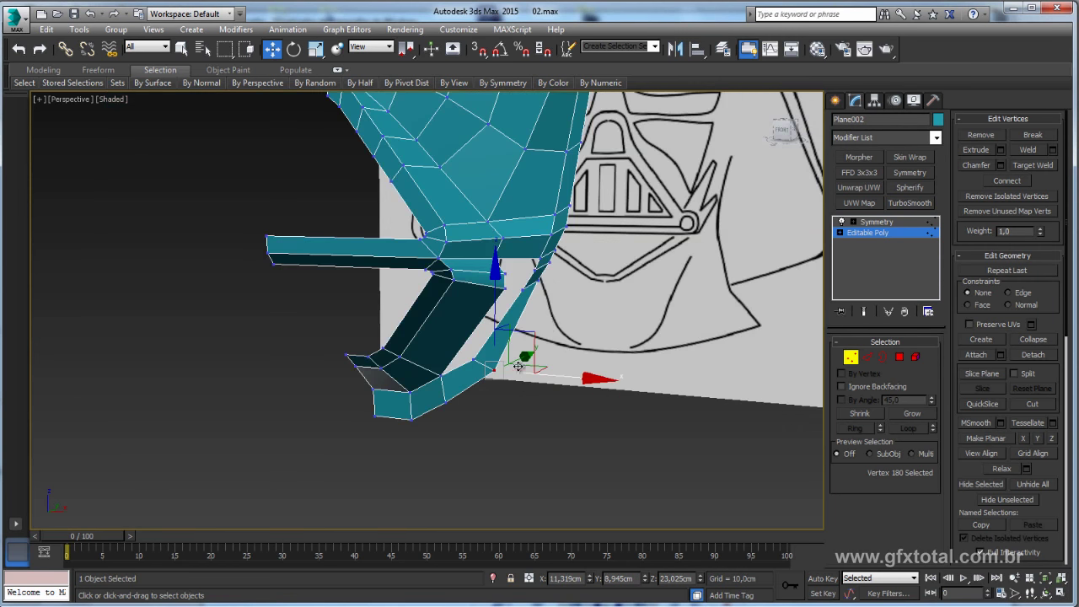
{"action": "middle_click_drag", "start_coordinate": [511, 380], "coordinate": [540, 290], "text": "alt"}
Step: Move two vertices near the mouth grille to match the reference sketch
{"action": "left_click", "coordinate": [538, 264]}
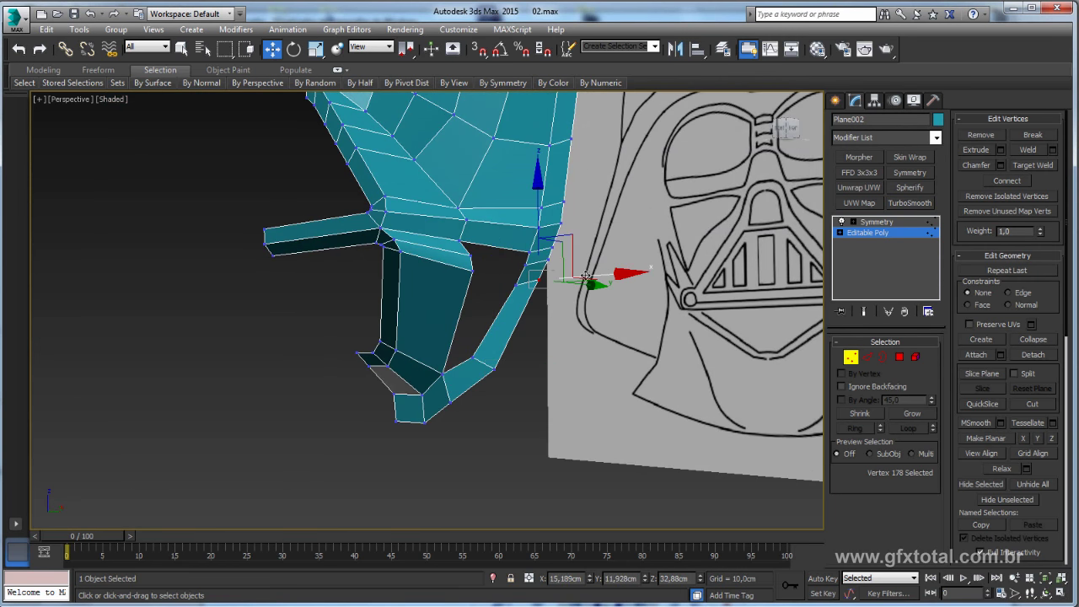
{"action": "left_click", "coordinate": [544, 253], "text": "ctrl"}
{"action": "middle_click_drag", "start_coordinate": [543, 253], "coordinate": [588, 247], "text": "alt"}
{"action": "scroll", "coordinate": [588, 247], "scroll_direction": "up", "scroll_amount": 5}
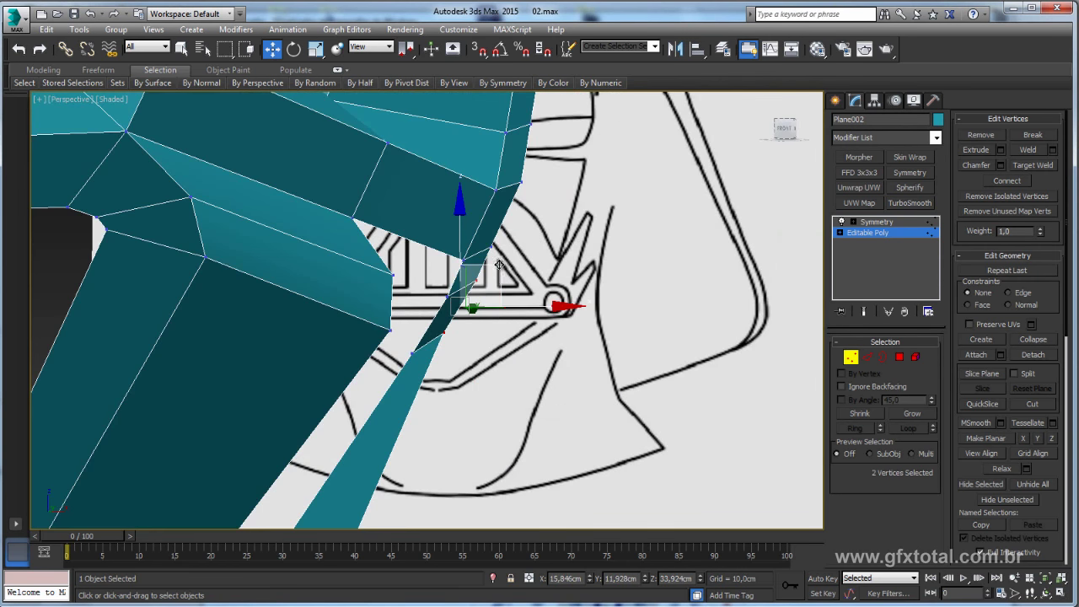
{"action": "mouse_move", "coordinate": [499, 305]}
{"action": "left_mouse_down"}
{"action": "mouse_move", "coordinate": [541, 237]}
{"action": "mouse_move", "coordinate": [551, 265]}
{"action": "left_mouse_up"}
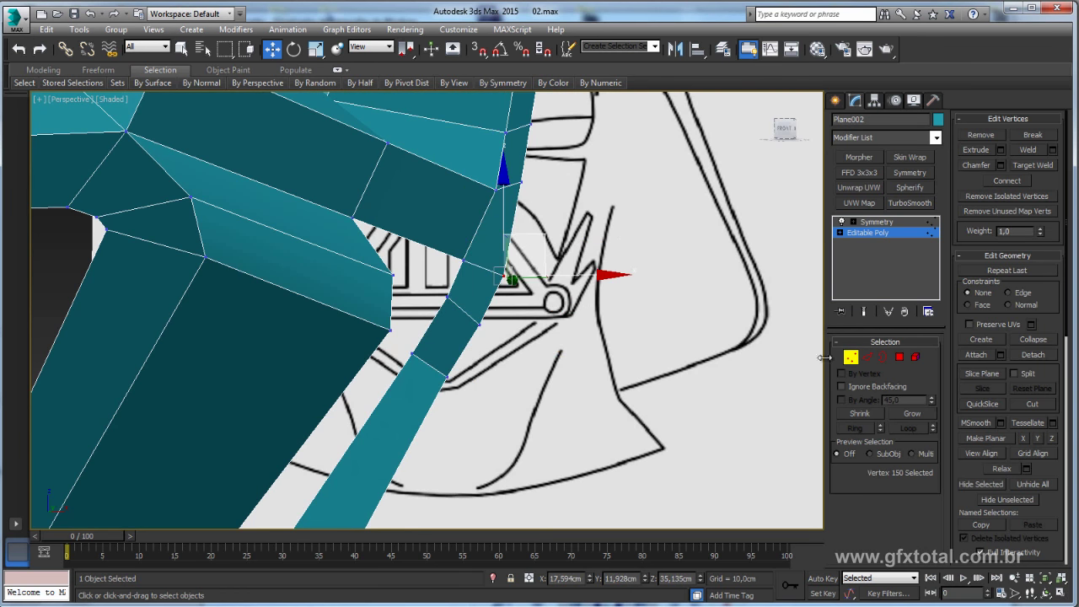
{"action": "left_click", "coordinate": [883, 357]}
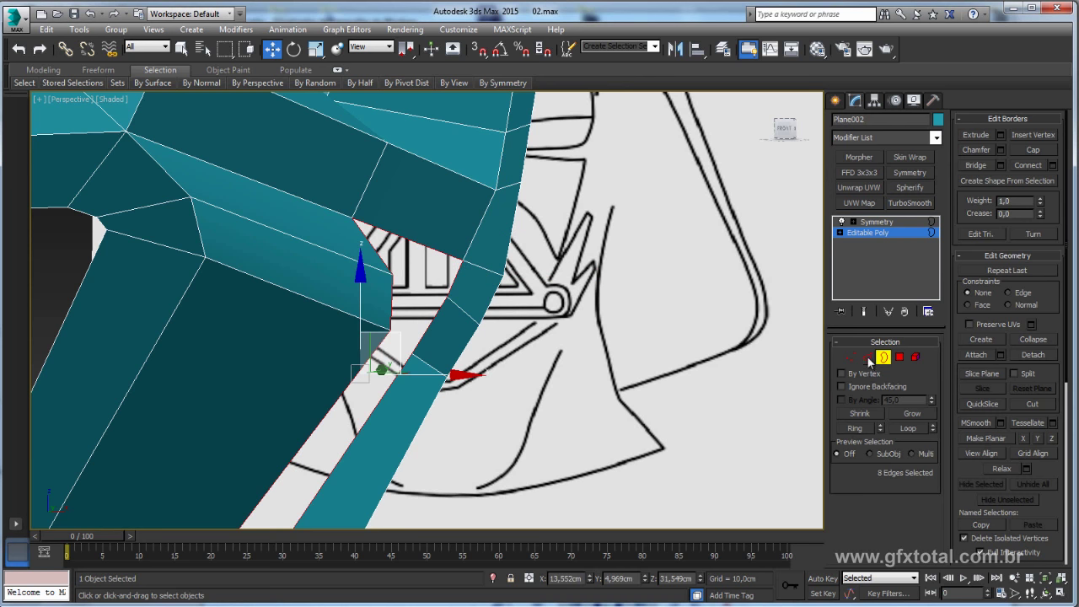
Step: Drop one lower edge from the selection and view the full Symmetry-mirrored mask from a front three-quarter angle
{"action": "left_click", "coordinate": [868, 357]}
{"action": "scroll", "coordinate": [461, 346], "scroll_direction": "down", "scroll_amount": 3}
{"action": "mouse_move", "coordinate": [404, 337]}
{"action": "middle_mouse_down", "text": "alt"}
{"action": "mouse_move", "coordinate": [461, 346]}
{"action": "mouse_move", "coordinate": [511, 336]}
{"action": "middle_mouse_up", "text": "alt"}
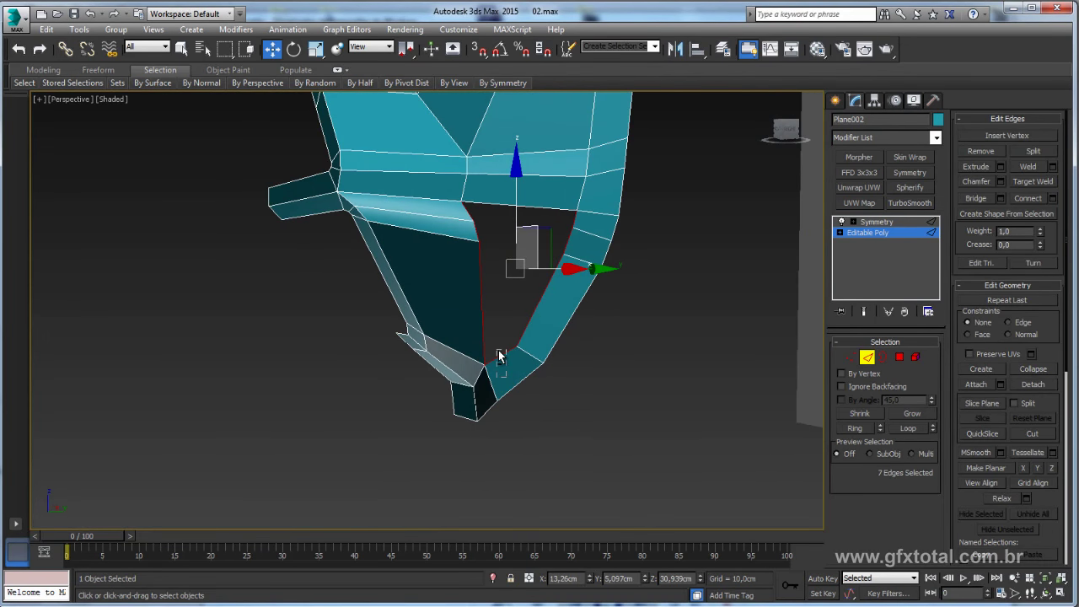
{"action": "left_click", "coordinate": [498, 352], "text": "alt"}
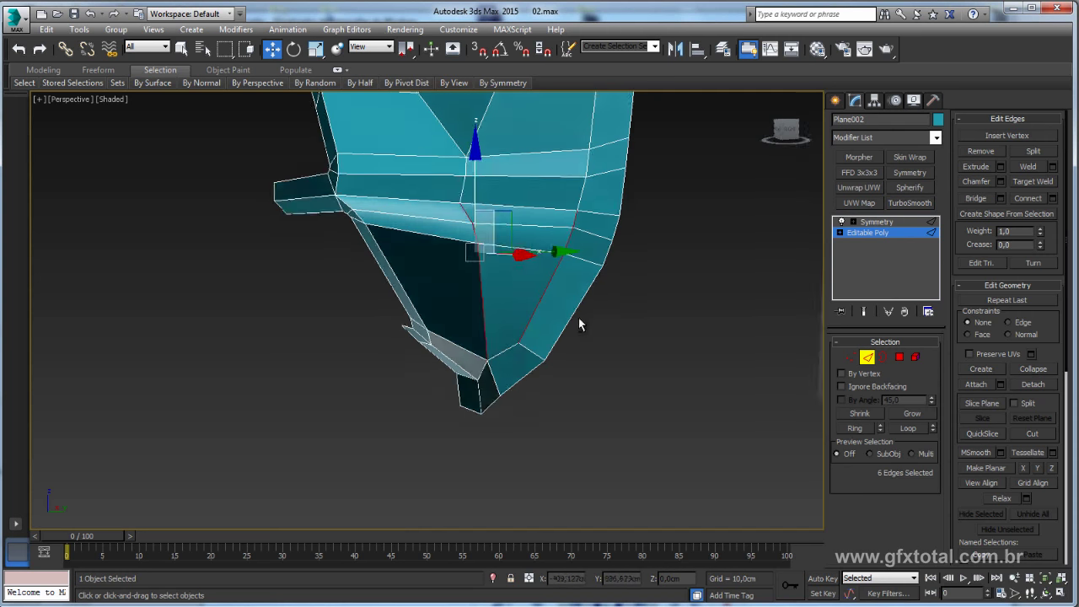
{"action": "middle_click_drag", "start_coordinate": [578, 317], "coordinate": [675, 297], "text": "alt"}
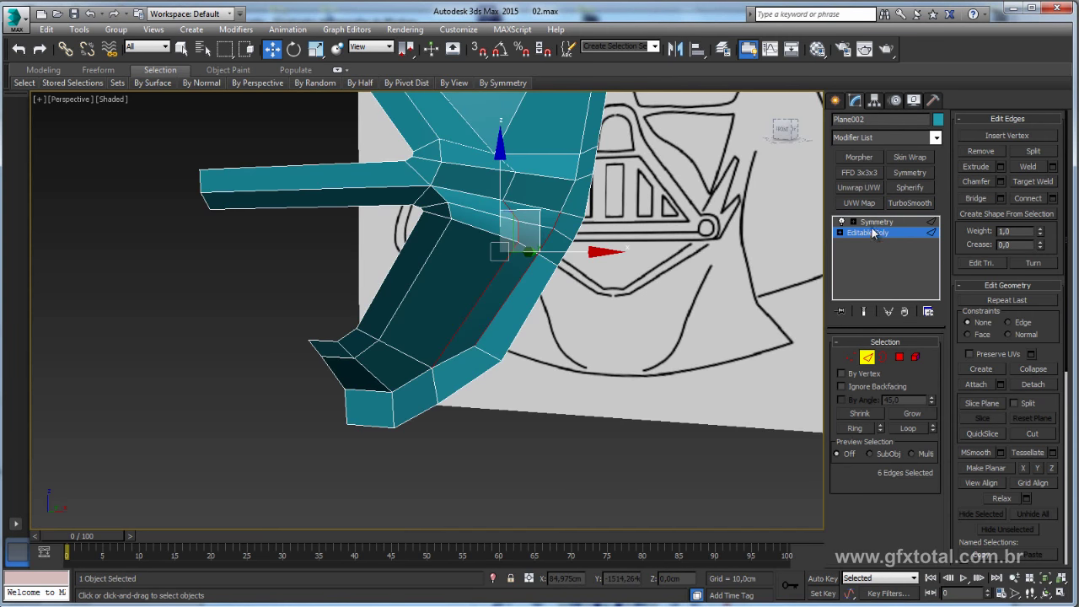
{"action": "left_click", "coordinate": [877, 222]}
{"action": "middle_click_drag", "start_coordinate": [540, 320], "coordinate": [561, 329], "text": "alt"}
{"action": "mouse_move", "coordinate": [521, 475]}
{"action": "middle_mouse_down", "text": "alt"}
{"action": "mouse_move", "coordinate": [585, 379]}
{"action": "mouse_move", "coordinate": [543, 307]}
{"action": "mouse_move", "coordinate": [529, 405]}
{"action": "mouse_move", "coordinate": [508, 439]}
{"action": "mouse_move", "coordinate": [846, 254]}
{"action": "middle_mouse_up", "text": "alt"}
{"action": "scroll", "coordinate": [529, 405], "scroll_direction": "up", "scroll_amount": 3}
Step: Marquee-select the mask's side vertices around the chin joint at Vertex level
{"action": "left_click", "coordinate": [864, 244]}
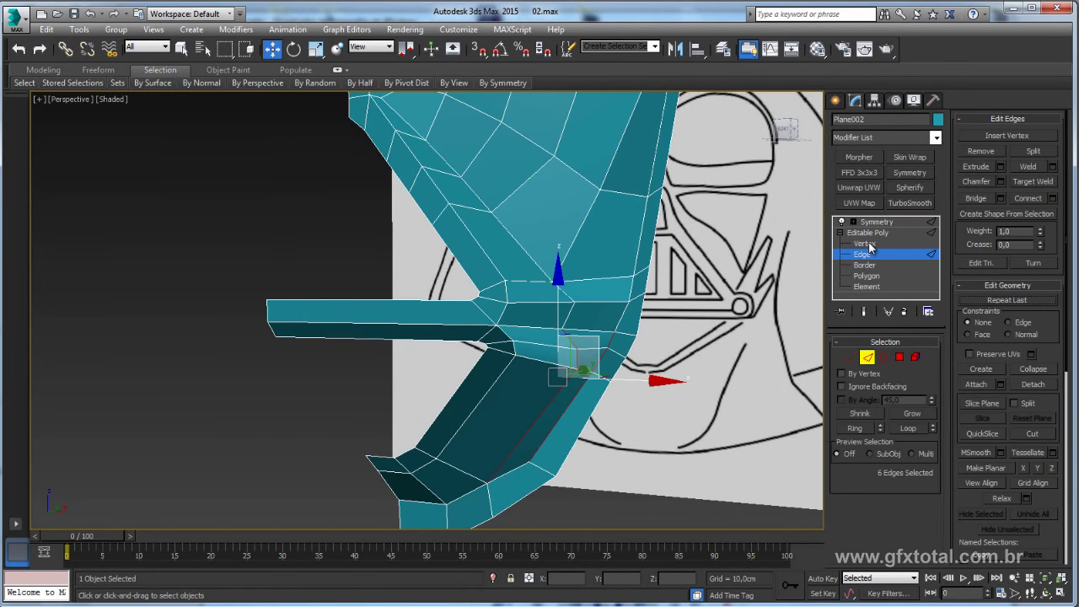
{"action": "middle_click_drag", "start_coordinate": [578, 369], "coordinate": [647, 354], "text": "alt"}
{"action": "scroll", "coordinate": [581, 366], "scroll_direction": "up", "scroll_amount": 2}
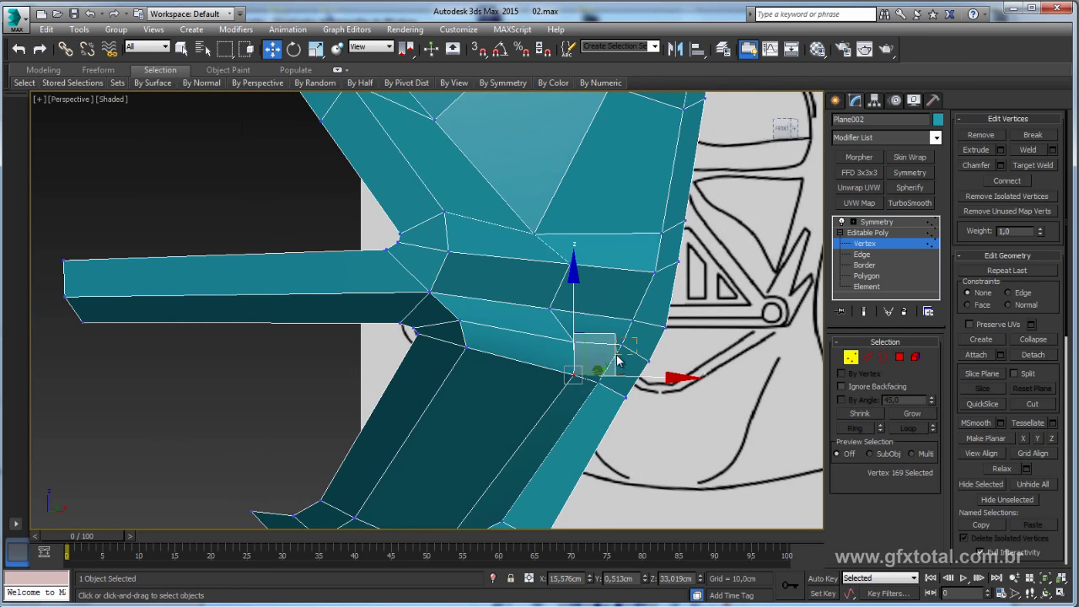
{"action": "left_click_drag", "start_coordinate": [618, 360], "coordinate": [654, 339], "text": "ctrl"}
{"action": "middle_click_drag", "start_coordinate": [654, 340], "coordinate": [668, 319], "text": "alt"}
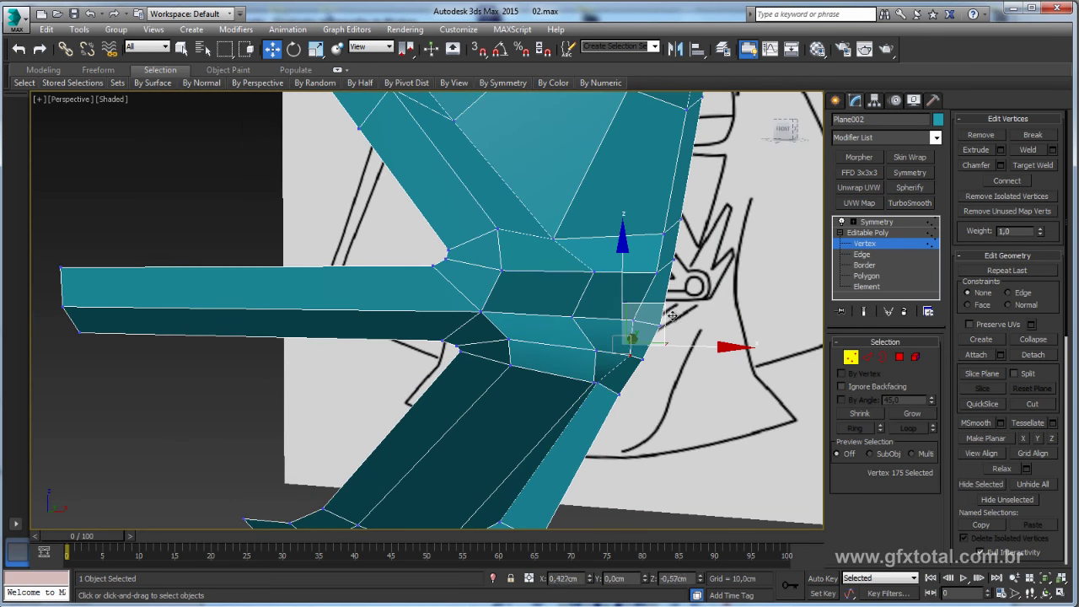
{"action": "left_click_drag", "start_coordinate": [646, 361], "coordinate": [590, 389], "text": "ctrl"}
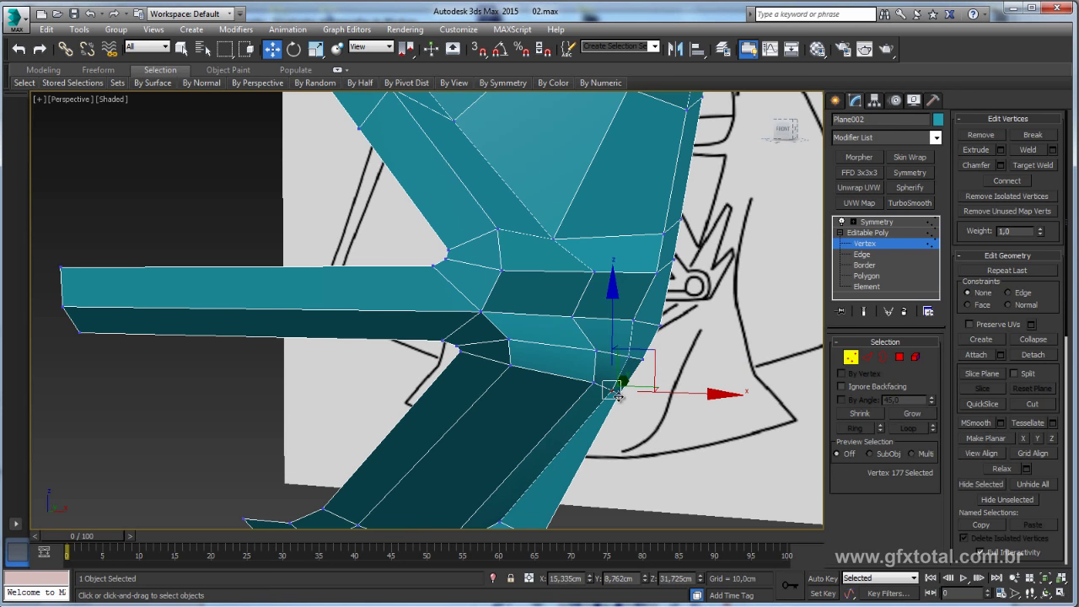
{"action": "left_click_drag", "start_coordinate": [655, 351], "coordinate": [628, 396], "text": "ctrl"}
Step: Preview the full mirrored model and open the darth-vader reference photo in Windows Photo Viewer
{"action": "scroll", "coordinate": [669, 355], "scroll_direction": "down", "scroll_amount": 3}
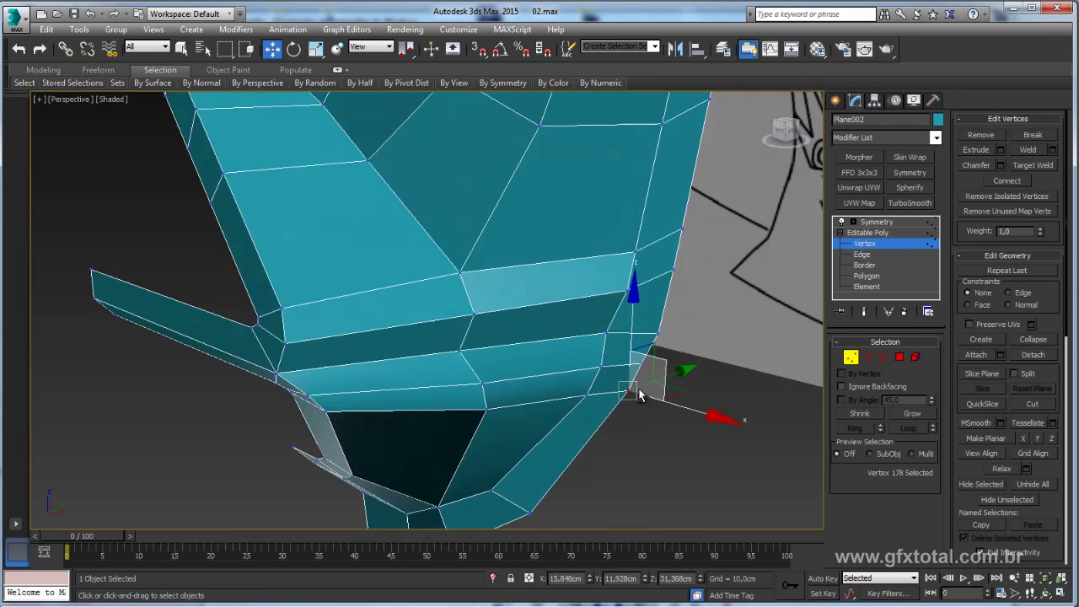
{"action": "scroll", "coordinate": [670, 355], "scroll_direction": "down", "scroll_amount": 3}
{"action": "mouse_move", "coordinate": [669, 356]}
{"action": "middle_mouse_down", "text": "alt"}
{"action": "mouse_move", "coordinate": [538, 366]}
{"action": "mouse_move", "coordinate": [626, 352]}
{"action": "mouse_move", "coordinate": [608, 346]}
{"action": "middle_mouse_up", "text": "alt"}
{"action": "left_click", "coordinate": [878, 222]}
{"action": "key", "text": "alt+Tab"}
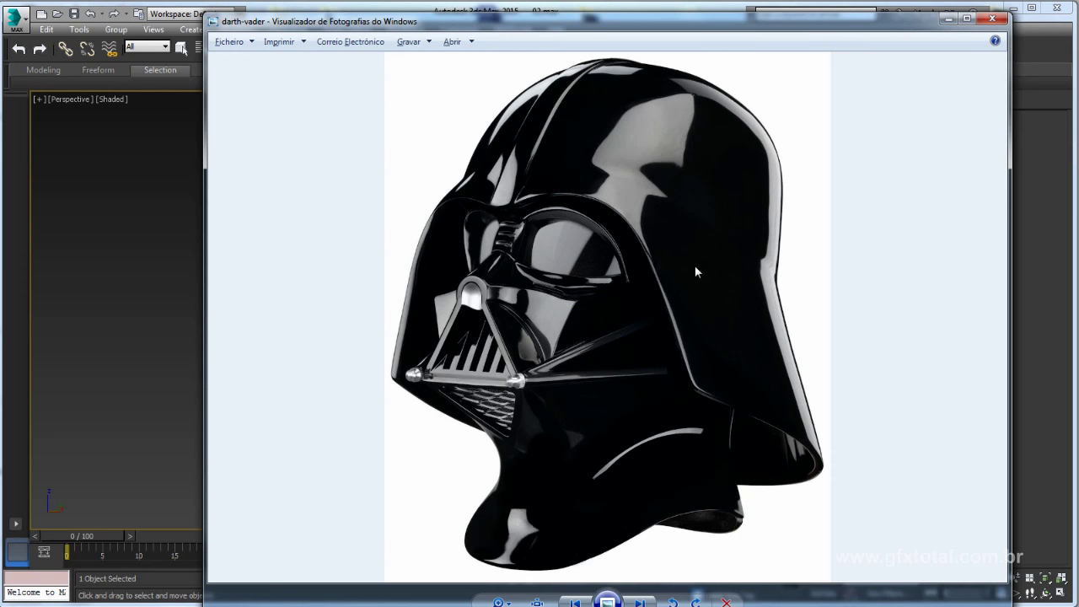
Step: Select the mask's open top edges and Shift-drag them upward into a new strip
{"action": "key", "text": "alt+Tab"}
{"action": "middle_click_drag", "start_coordinate": [590, 320], "coordinate": [496, 310], "text": "alt"}
{"action": "scroll", "coordinate": [522, 287], "scroll_direction": "up", "scroll_amount": 3}
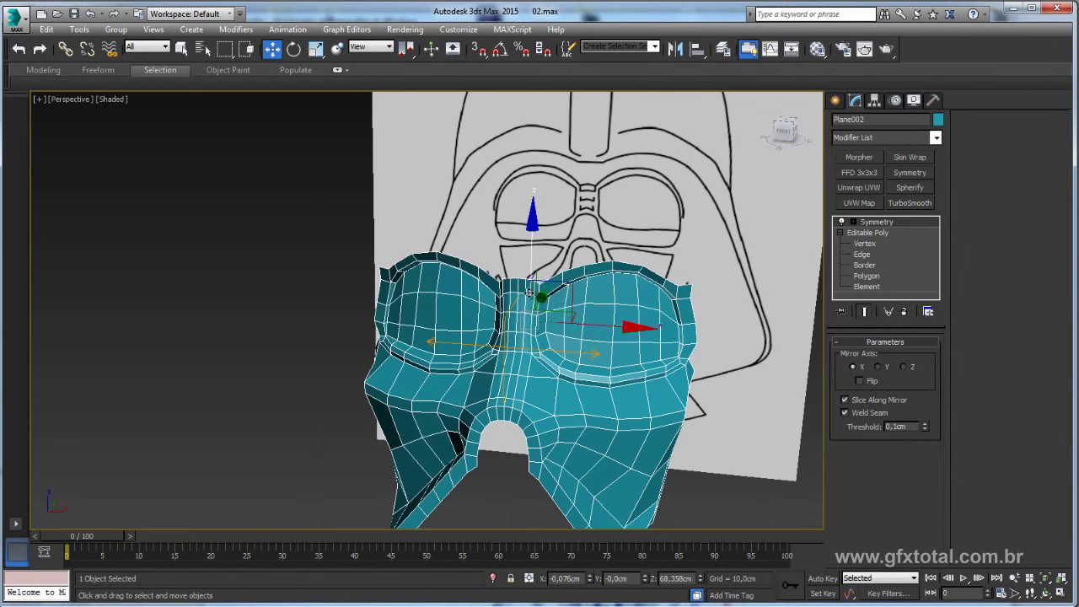
{"action": "scroll", "coordinate": [523, 286], "scroll_direction": "up", "scroll_amount": 1}
{"action": "left_click", "coordinate": [863, 255]}
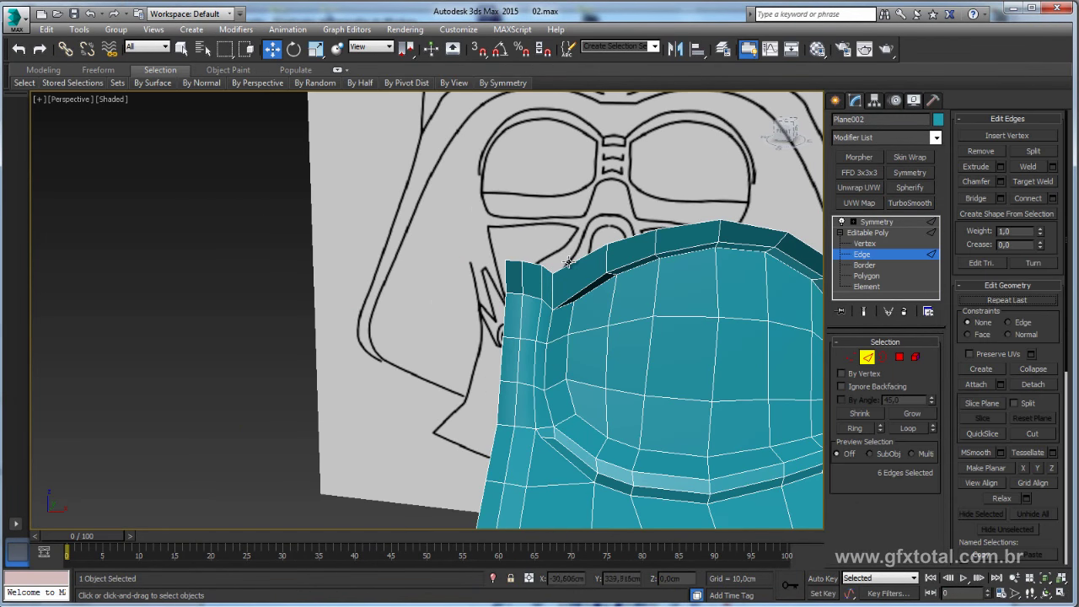
{"action": "left_click", "coordinate": [568, 262], "text": "ctrl"}
{"action": "mouse_move", "coordinate": [568, 268]}
{"action": "middle_mouse_down", "text": "alt"}
{"action": "mouse_move", "coordinate": [501, 306]}
{"action": "mouse_move", "coordinate": [516, 286]}
{"action": "middle_mouse_up", "text": "alt"}
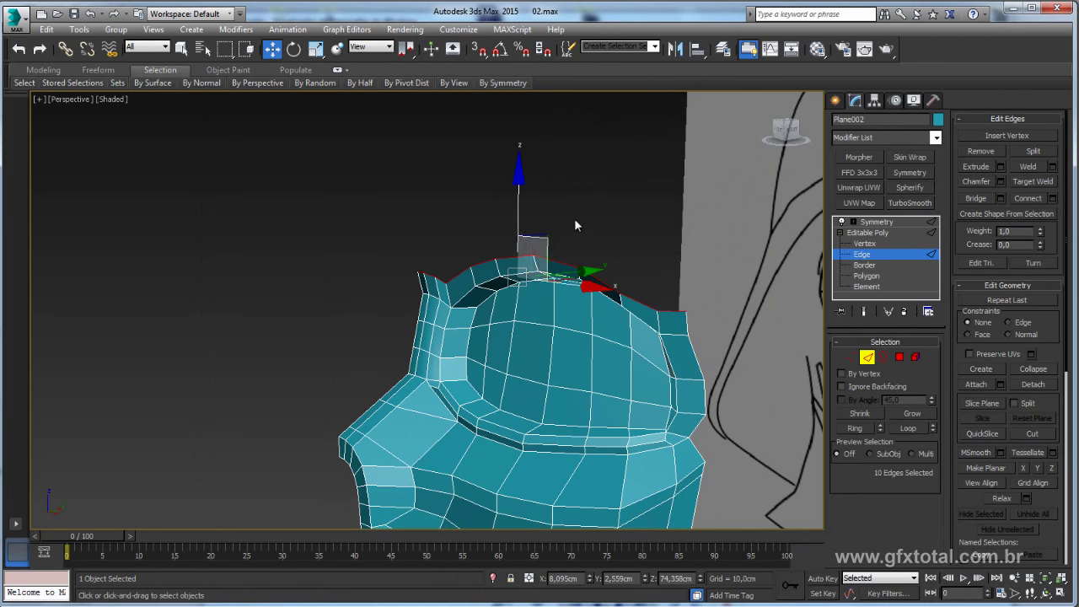
{"action": "mouse_move", "coordinate": [518, 206]}
{"action": "left_mouse_down"}
{"action": "mouse_move", "coordinate": [516, 172]}
{"action": "mouse_move", "coordinate": [501, 182]}
{"action": "left_mouse_up"}
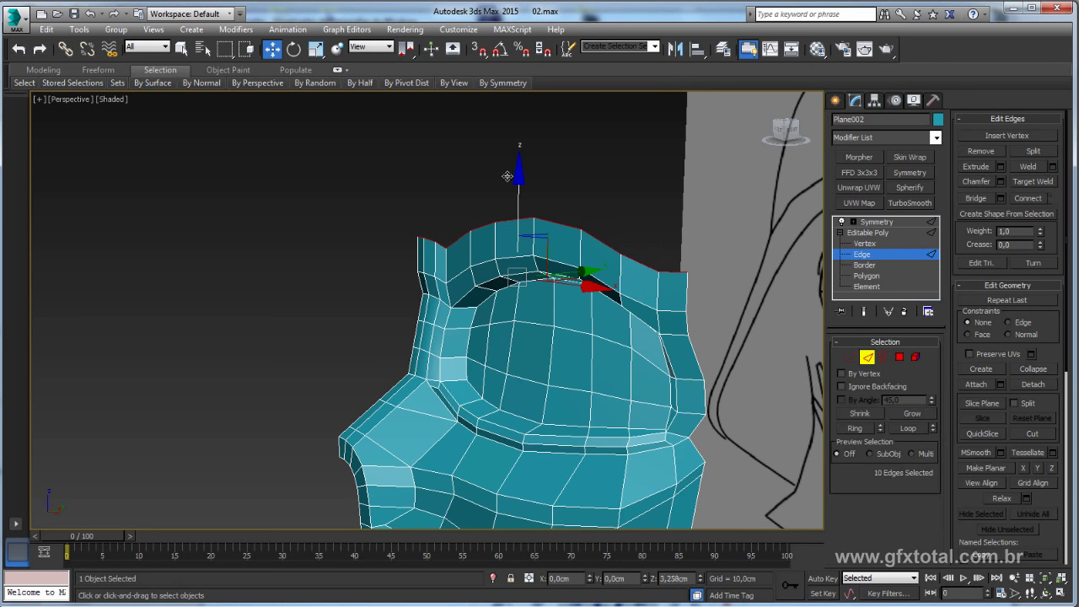
{"action": "middle_click_drag", "start_coordinate": [500, 182], "coordinate": [633, 248], "text": "alt"}
Step: Nudge the new strip's faces, then scale its top edge ring flatter vertically
{"action": "left_click", "coordinate": [900, 358], "text": "ctrl"}
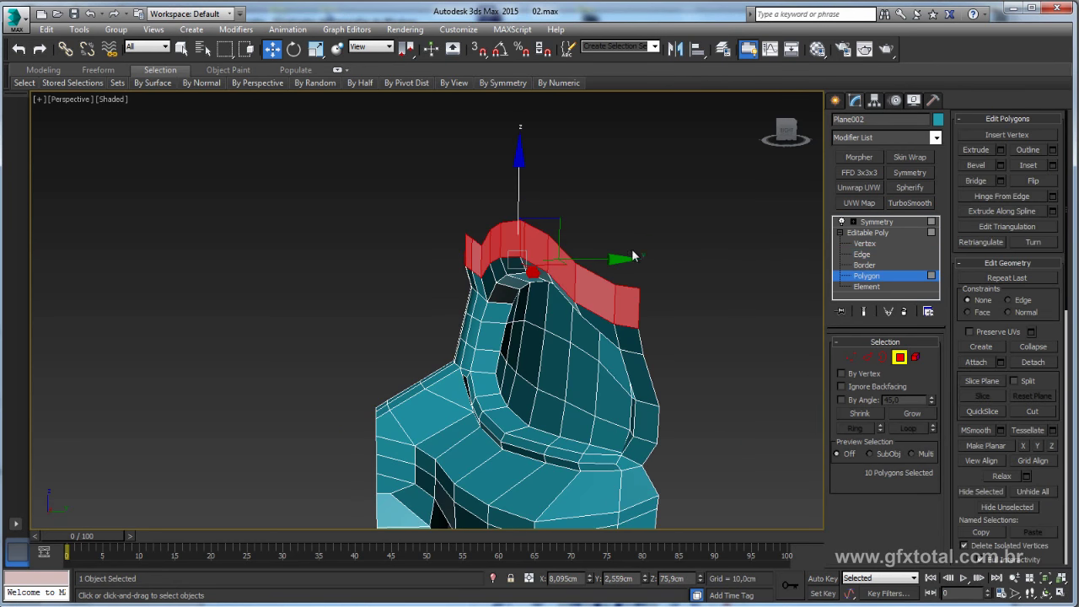
{"action": "left_click_drag", "start_coordinate": [606, 261], "coordinate": [593, 210]}
{"action": "left_click", "coordinate": [869, 357], "text": "ctrl"}
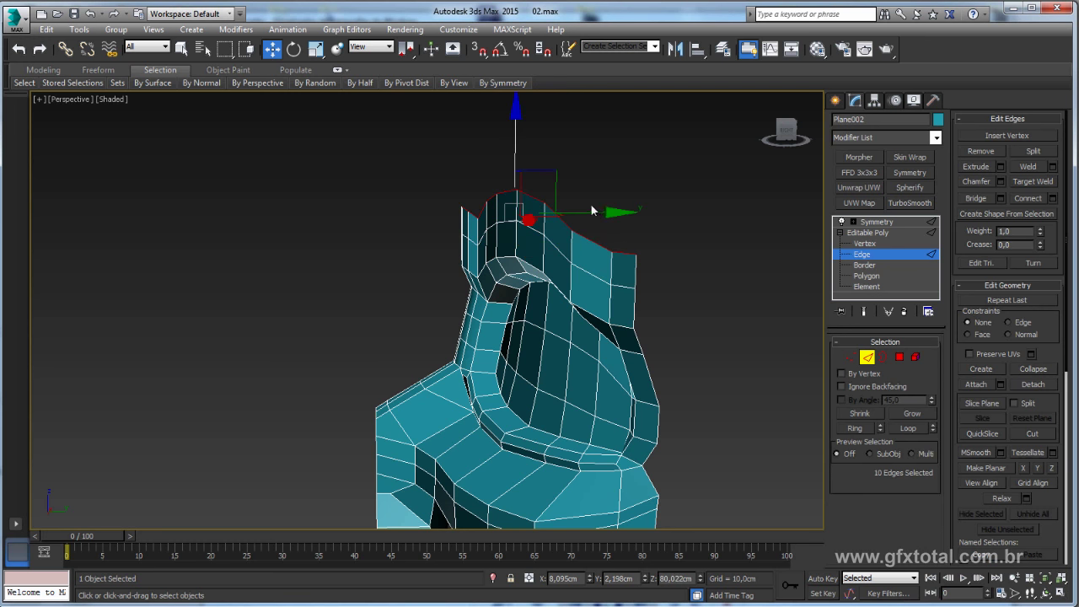
{"action": "middle_click_drag", "start_coordinate": [593, 210], "coordinate": [588, 183], "text": "alt"}
{"action": "key", "text": "e"}
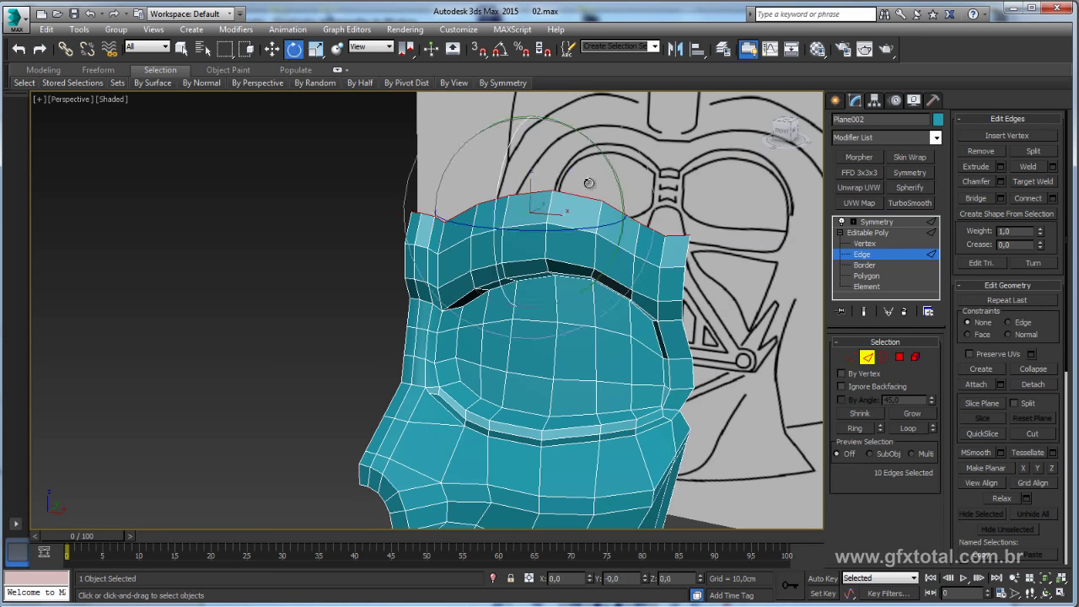
{"action": "key", "text": "r"}
{"action": "left_click_drag", "start_coordinate": [536, 120], "coordinate": [534, 157]}
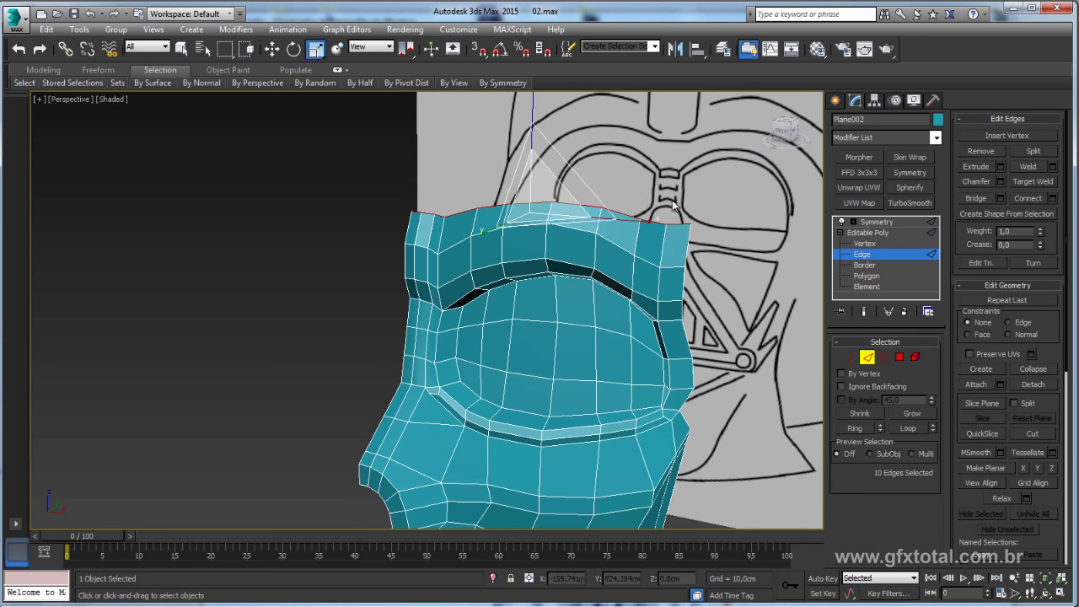
Step: In Front view, pull the strip's outer corner vertices down onto the sketch curve
{"action": "left_click", "coordinate": [852, 361]}
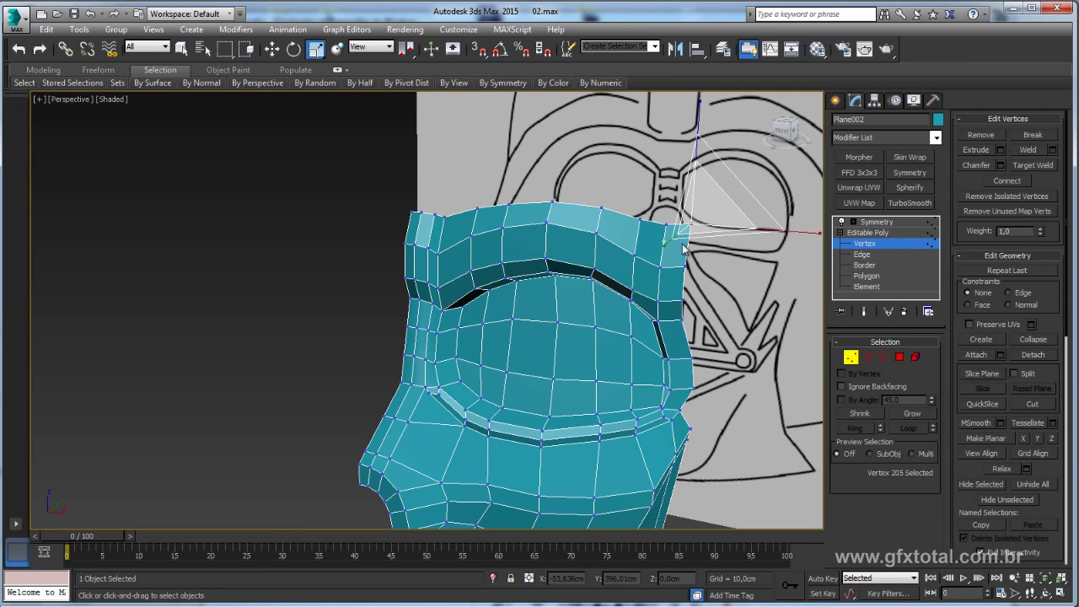
{"action": "key", "text": "f"}
{"action": "scroll", "coordinate": [623, 236], "scroll_direction": "up", "scroll_amount": 3}
{"action": "scroll", "coordinate": [624, 236], "scroll_direction": "up", "scroll_amount": 3}
{"action": "key", "text": "w"}
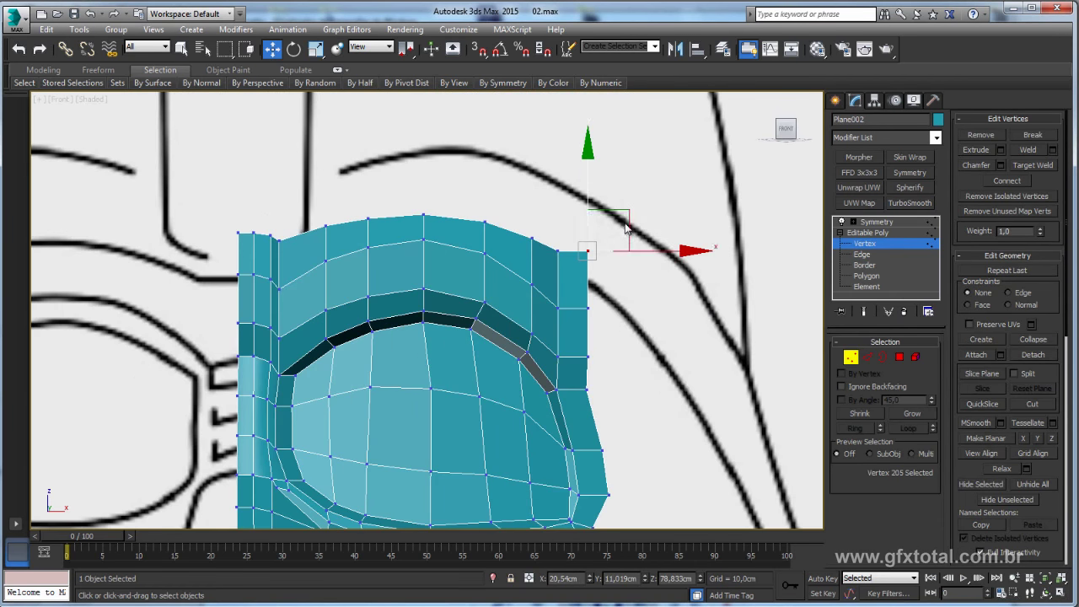
{"action": "left_click_drag", "start_coordinate": [626, 227], "coordinate": [647, 251]}
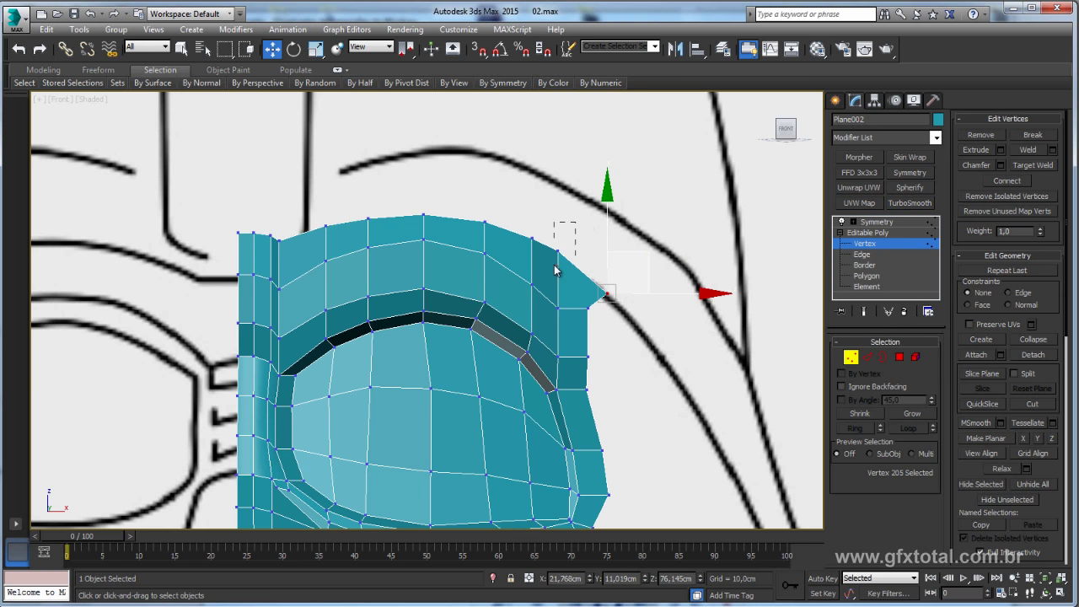
{"action": "left_click_drag", "start_coordinate": [555, 269], "coordinate": [556, 268]}
{"action": "left_click_drag", "start_coordinate": [595, 212], "coordinate": [616, 233]}
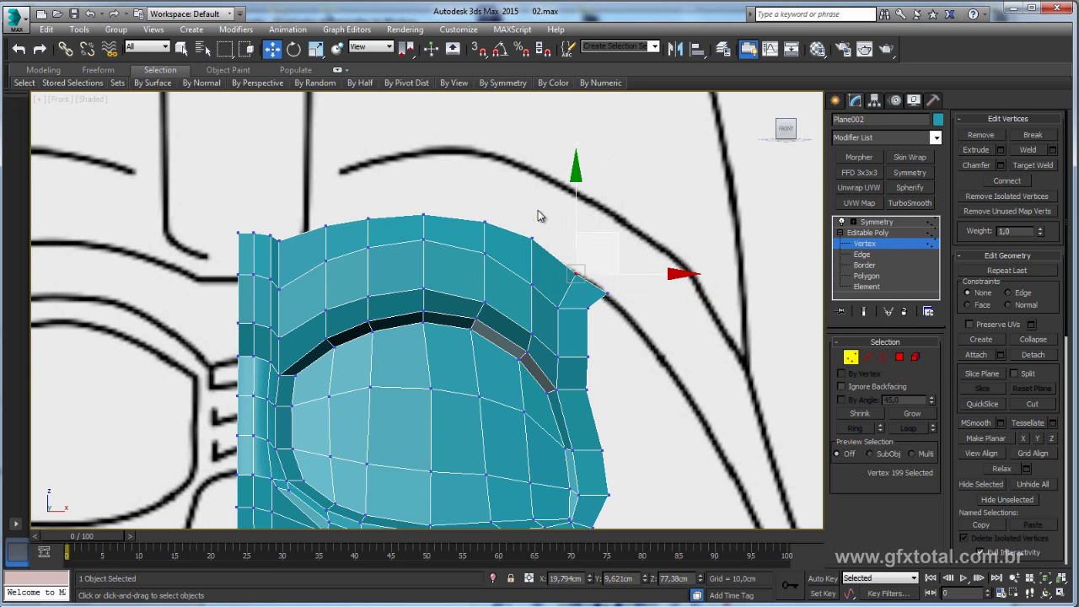
{"action": "left_click", "coordinate": [532, 238]}
{"action": "left_click_drag", "start_coordinate": [569, 221], "coordinate": [581, 235]}
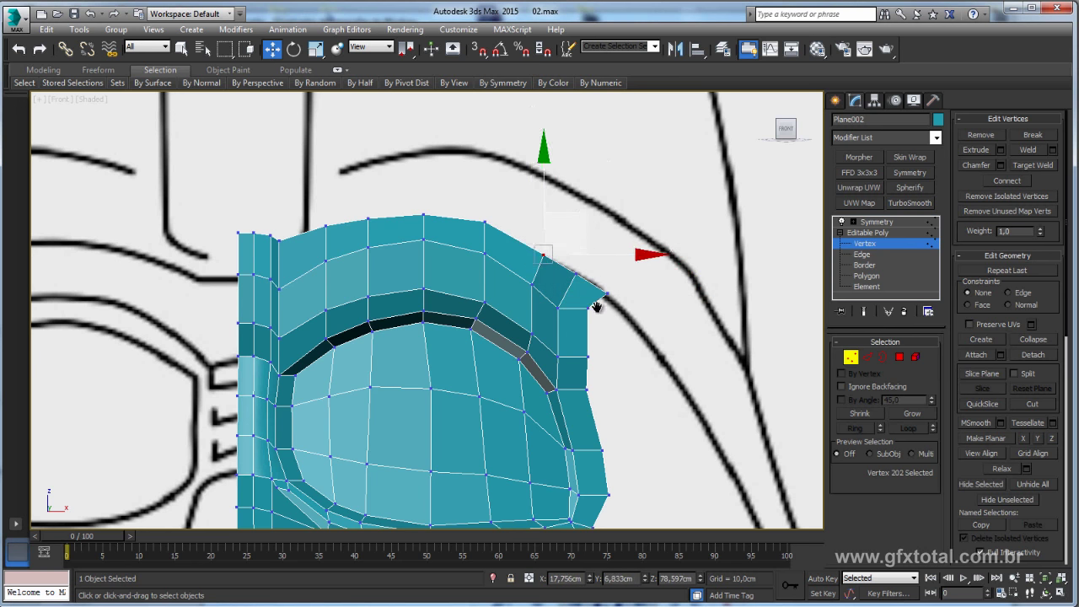
Step: Reposition the centre and left-end top vertices to smooth the strip's curve along the sketch
{"action": "middle_click_drag", "start_coordinate": [596, 308], "coordinate": [583, 270]}
{"action": "left_click_drag", "start_coordinate": [616, 246], "coordinate": [578, 268]}
{"action": "left_click", "coordinate": [479, 191]}
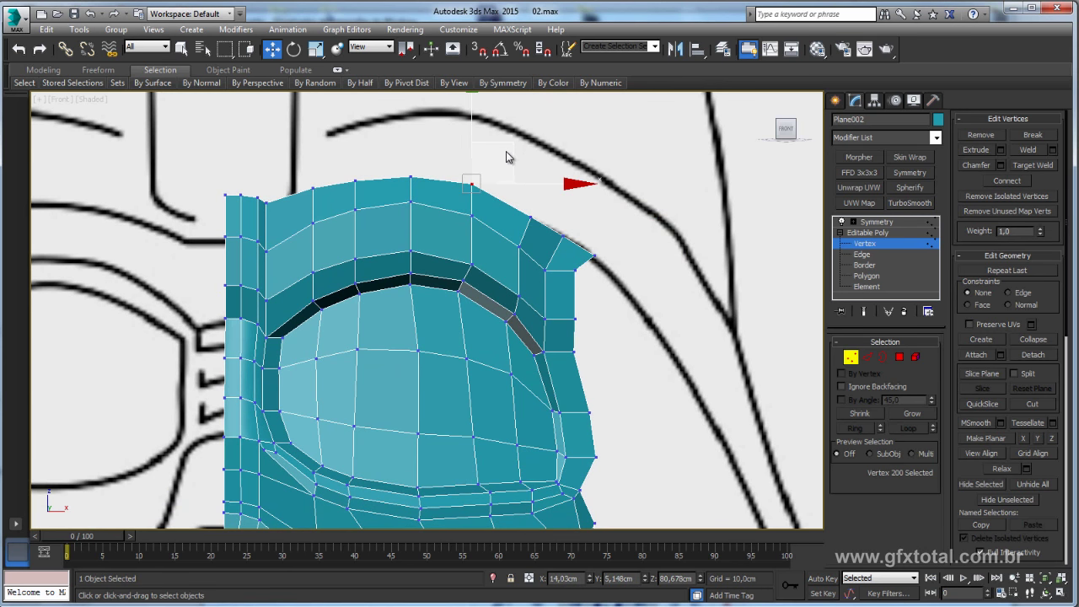
{"action": "left_click", "coordinate": [410, 179]}
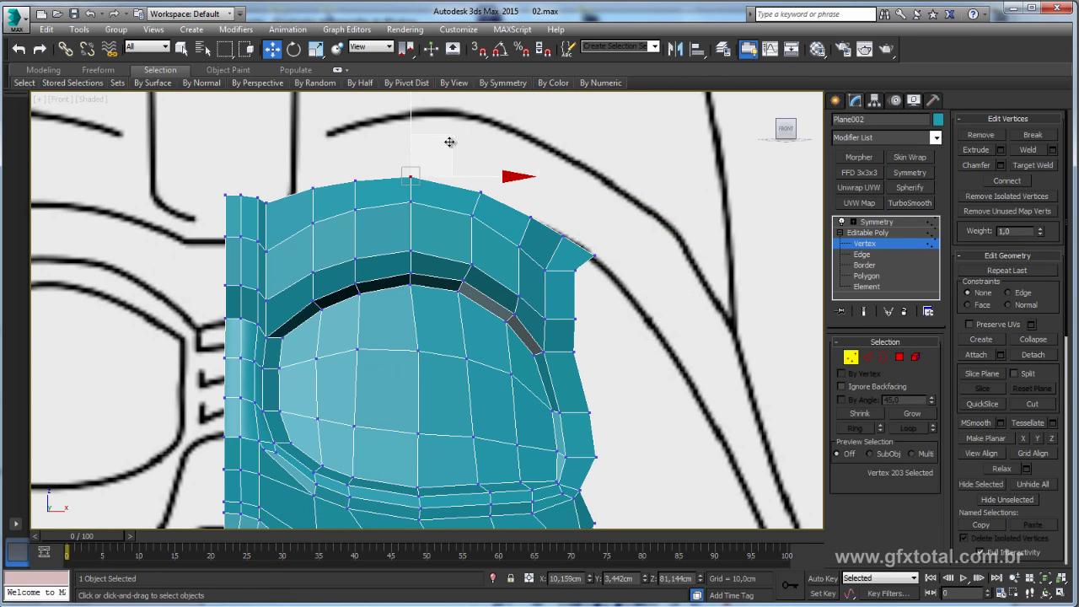
{"action": "left_click_drag", "start_coordinate": [459, 143], "coordinate": [462, 144]}
{"action": "left_click", "coordinate": [302, 179]}
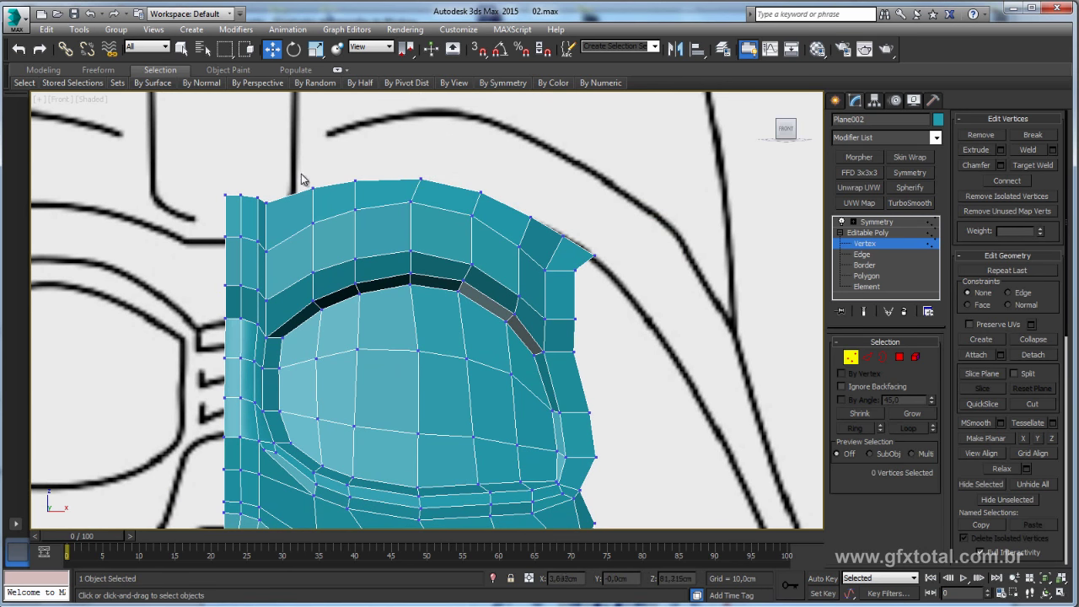
{"action": "left_click", "coordinate": [263, 203]}
{"action": "left_click_drag", "start_coordinate": [268, 204], "coordinate": [285, 232]}
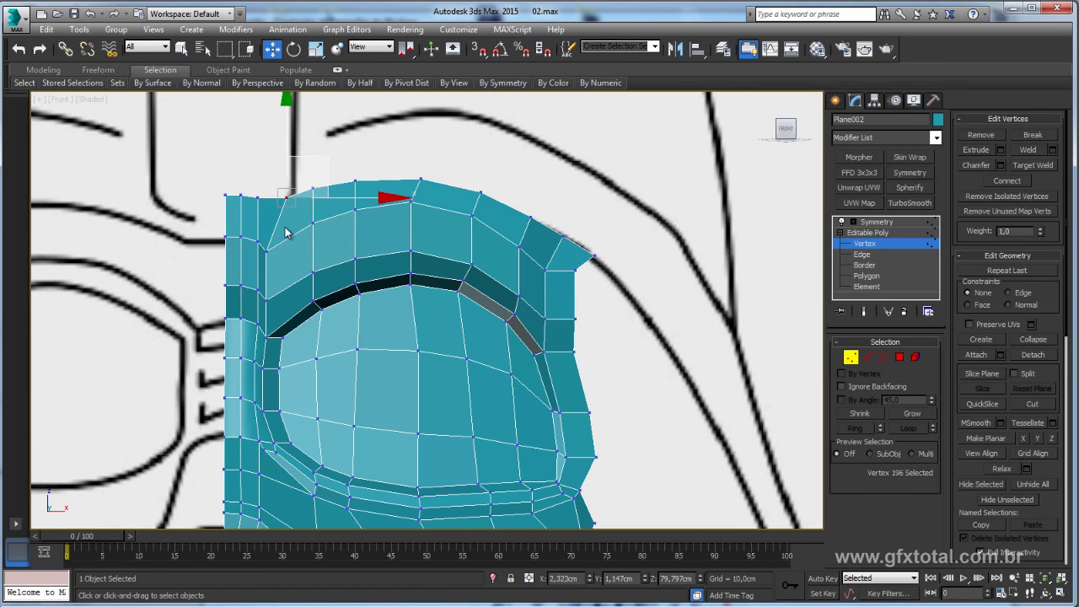
{"action": "left_click", "coordinate": [266, 251]}
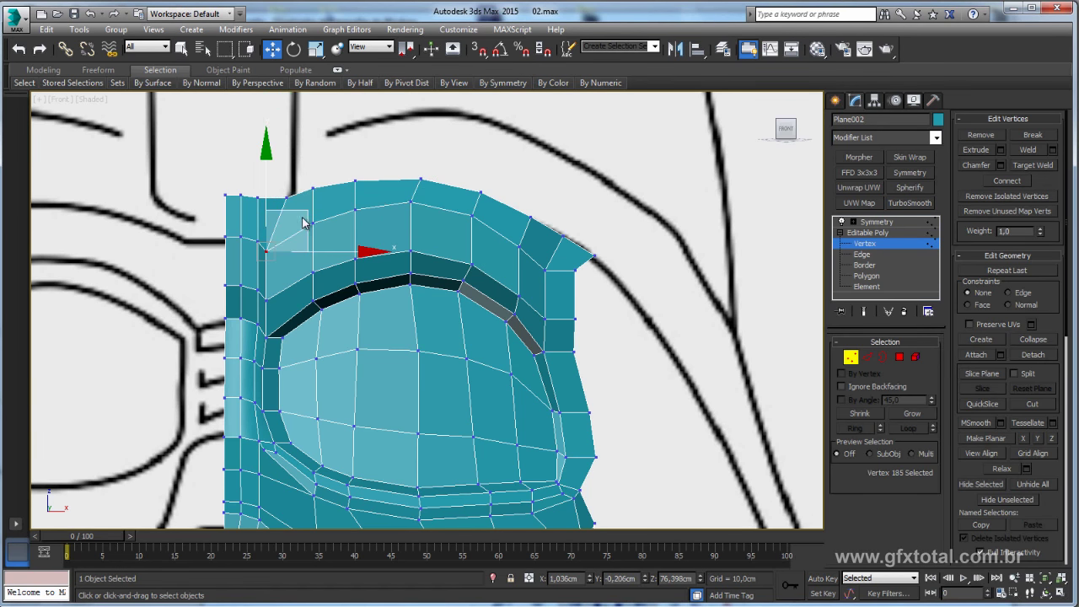
{"action": "left_click_drag", "start_coordinate": [321, 212], "coordinate": [411, 201]}
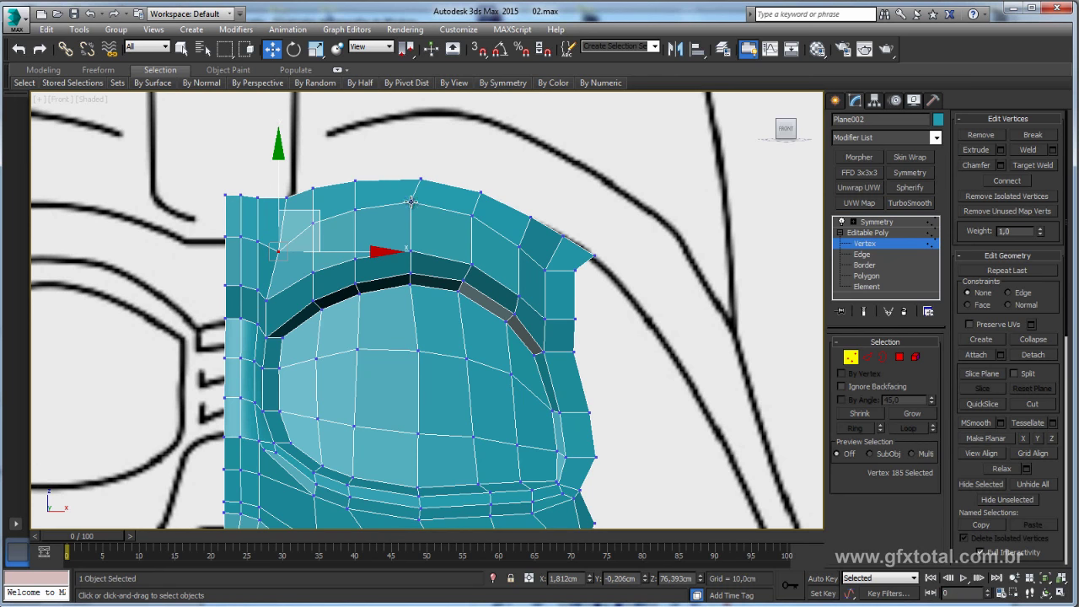
{"action": "left_click", "coordinate": [411, 201]}
{"action": "middle_click_drag", "start_coordinate": [731, 297], "coordinate": [685, 253]}
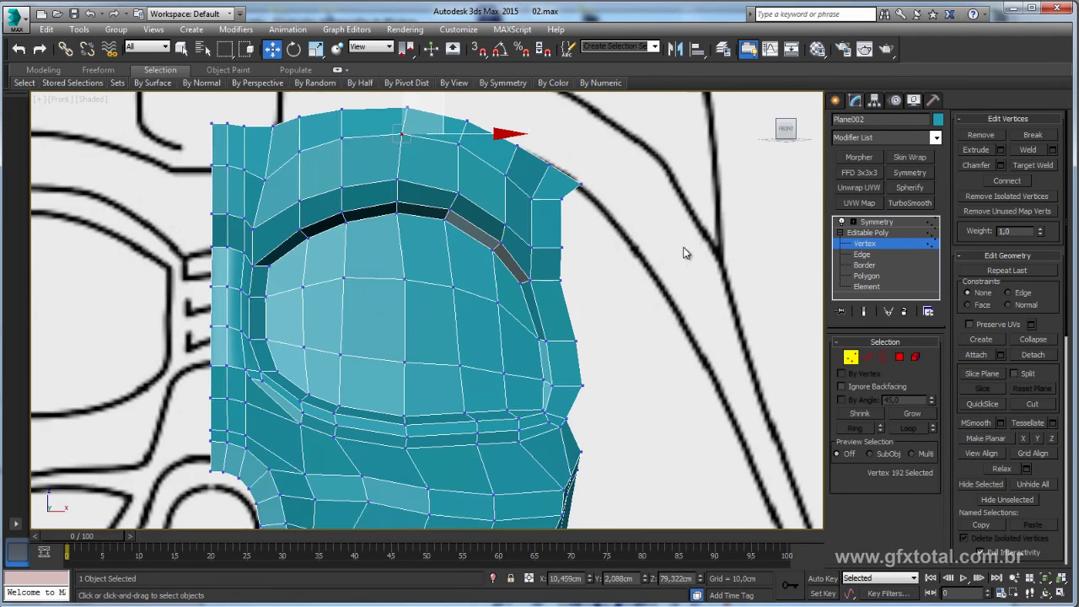
{"action": "scroll", "coordinate": [684, 252], "scroll_direction": "down", "scroll_amount": 4}
{"action": "scroll", "coordinate": [606, 289], "scroll_direction": "up", "scroll_amount": 2}
Step: In Perspective view at Edge level, select the upper centre-seam edges from the top downward
{"action": "key", "text": "p"}
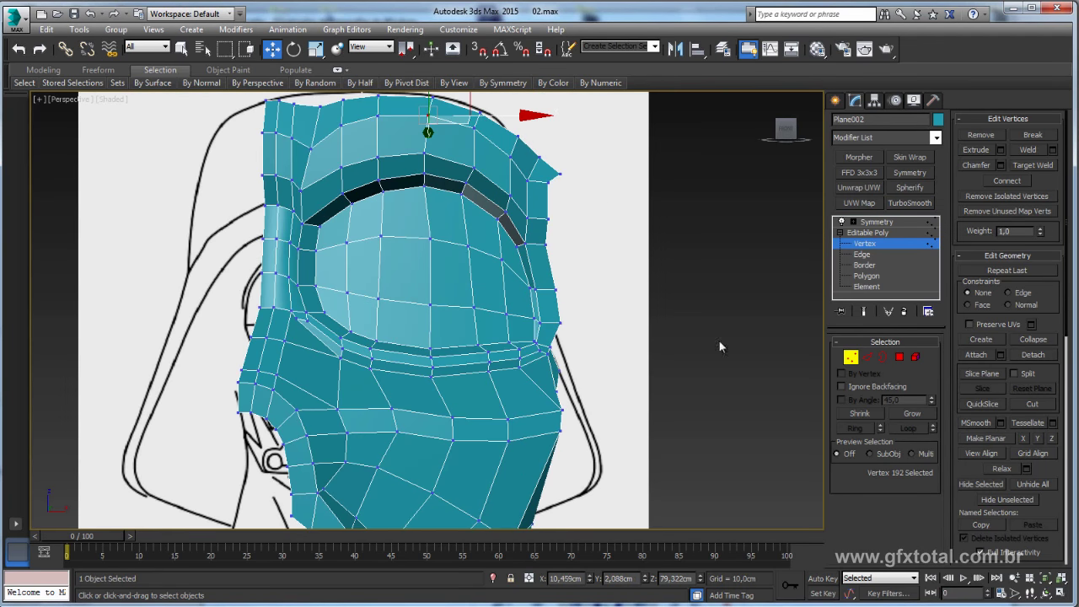
{"action": "left_click", "coordinate": [867, 358]}
{"action": "middle_click_drag", "start_coordinate": [626, 308], "coordinate": [613, 265], "text": "alt"}
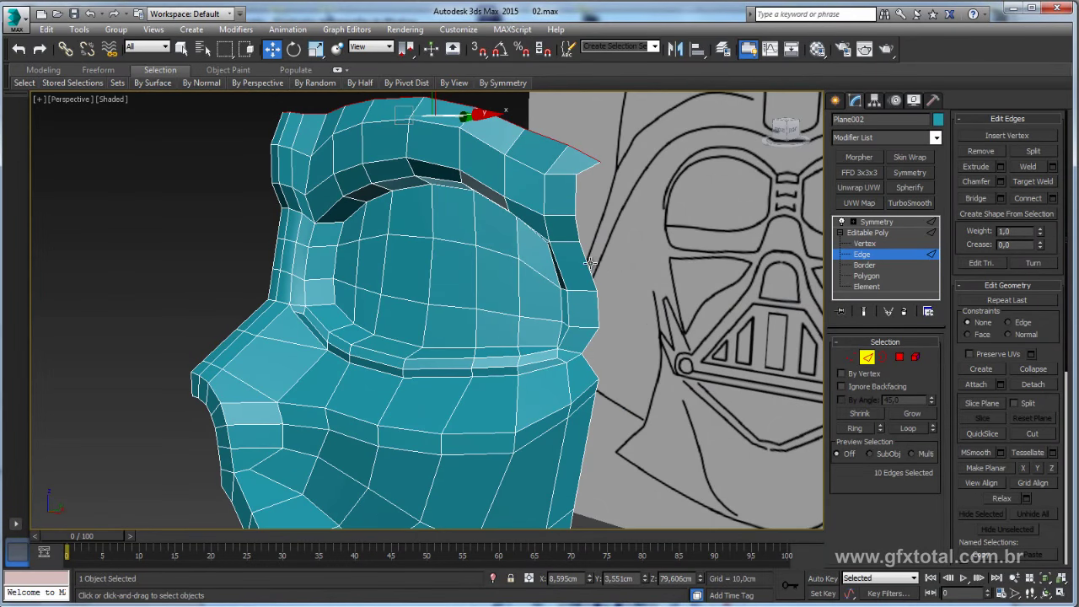
{"action": "left_click", "coordinate": [585, 236]}
{"action": "left_click", "coordinate": [588, 269], "text": "ctrl"}
{"action": "left_click", "coordinate": [600, 320], "text": "ctrl"}
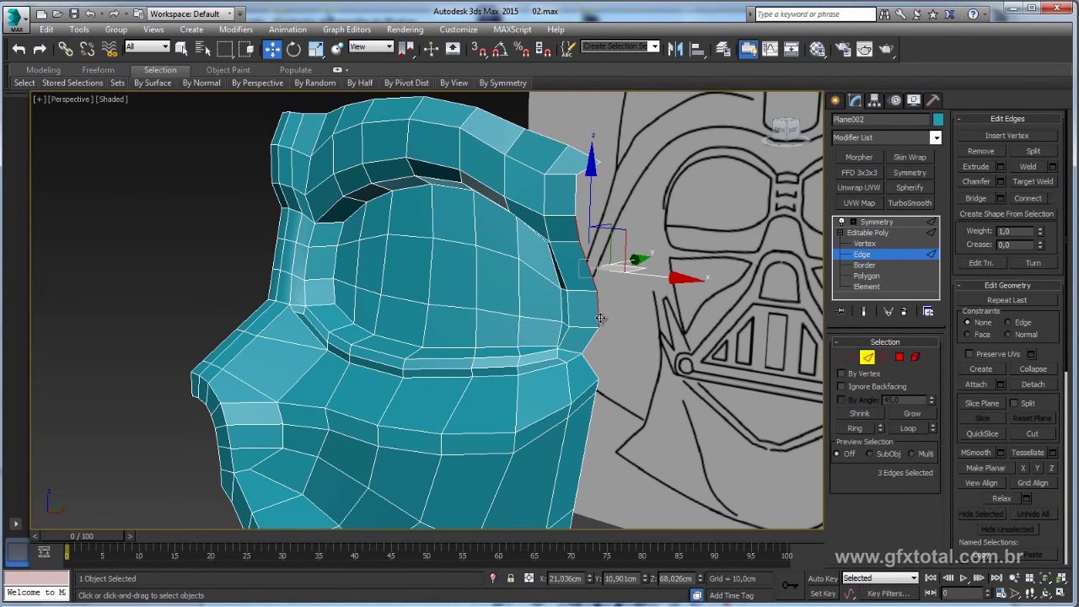
{"action": "left_click", "coordinate": [590, 340], "text": "ctrl"}
{"action": "left_click", "coordinate": [590, 369], "text": "ctrl"}
{"action": "middle_click_drag", "start_coordinate": [590, 369], "coordinate": [593, 396], "text": "alt"}
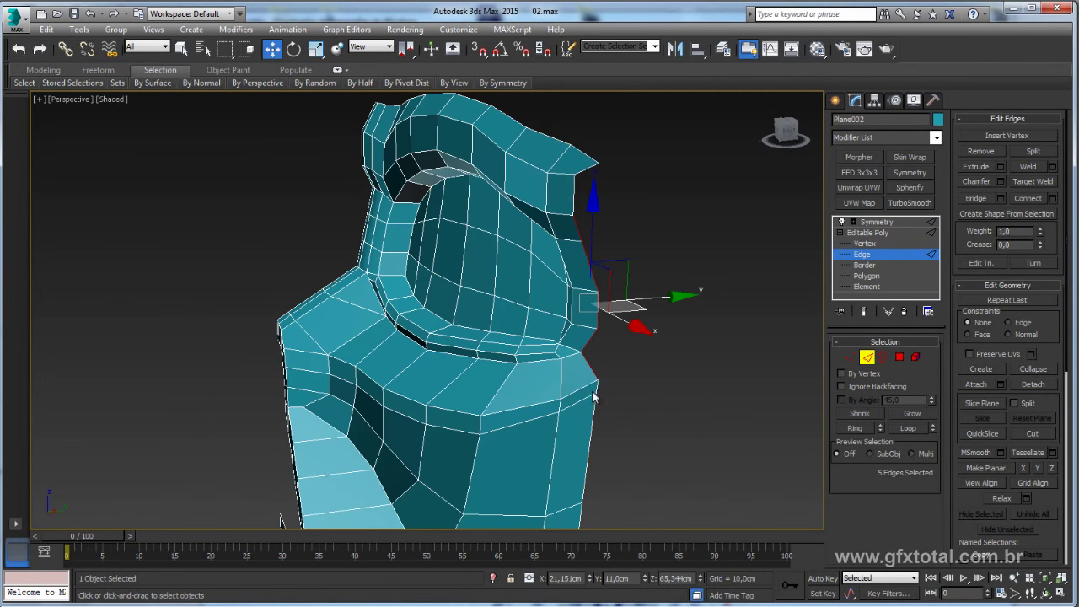
{"action": "left_click", "coordinate": [596, 387], "text": "ctrl"}
{"action": "left_click", "coordinate": [601, 455], "text": "ctrl"}
Step: Add the lower seam edges under the helmet down to the chin tip to the selection
{"action": "middle_click_drag", "start_coordinate": [601, 462], "coordinate": [596, 305], "text": "alt"}
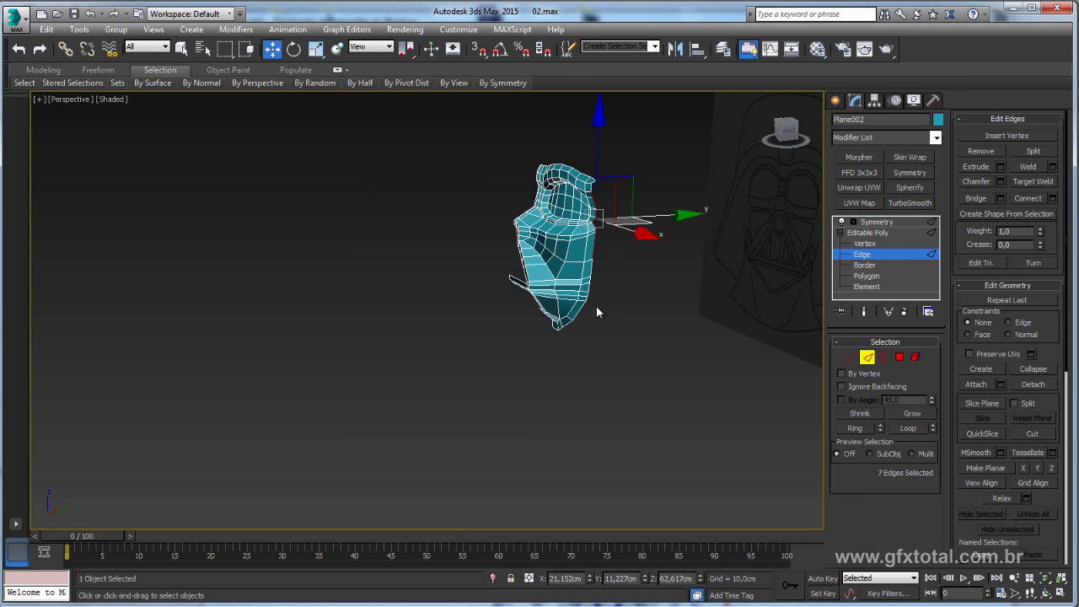
{"action": "scroll", "coordinate": [590, 281], "scroll_direction": "up", "scroll_amount": 3}
{"action": "scroll", "coordinate": [590, 287], "scroll_direction": "up", "scroll_amount": 2}
{"action": "left_click", "coordinate": [588, 275], "text": "ctrl"}
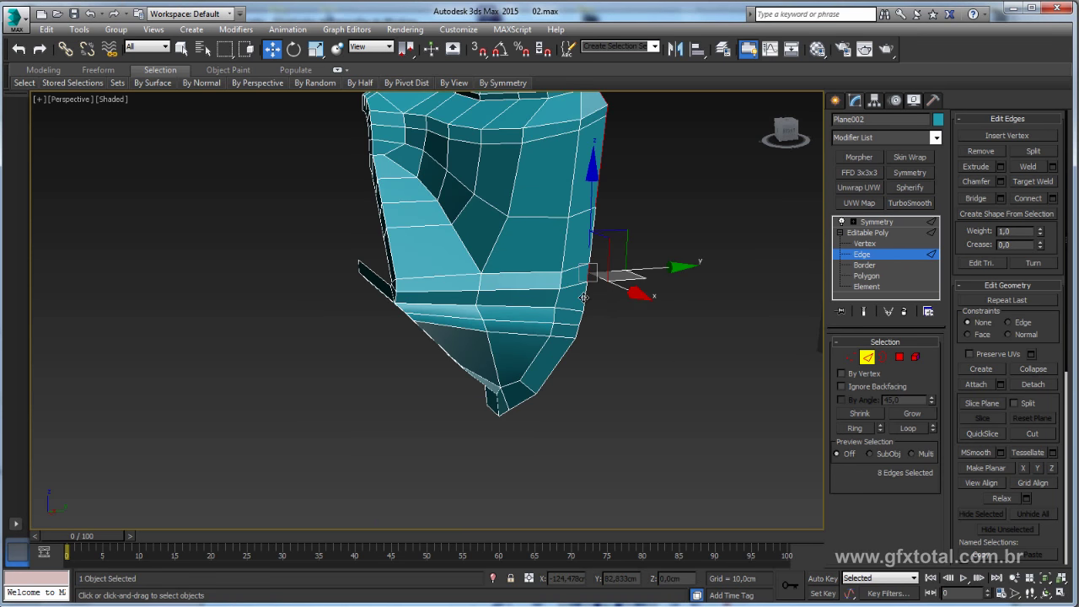
{"action": "left_click", "coordinate": [584, 298], "text": "ctrl"}
{"action": "left_click", "coordinate": [580, 329], "text": "ctrl"}
{"action": "left_click", "coordinate": [576, 337], "text": "ctrl"}
{"action": "left_click", "coordinate": [570, 354], "text": "ctrl"}
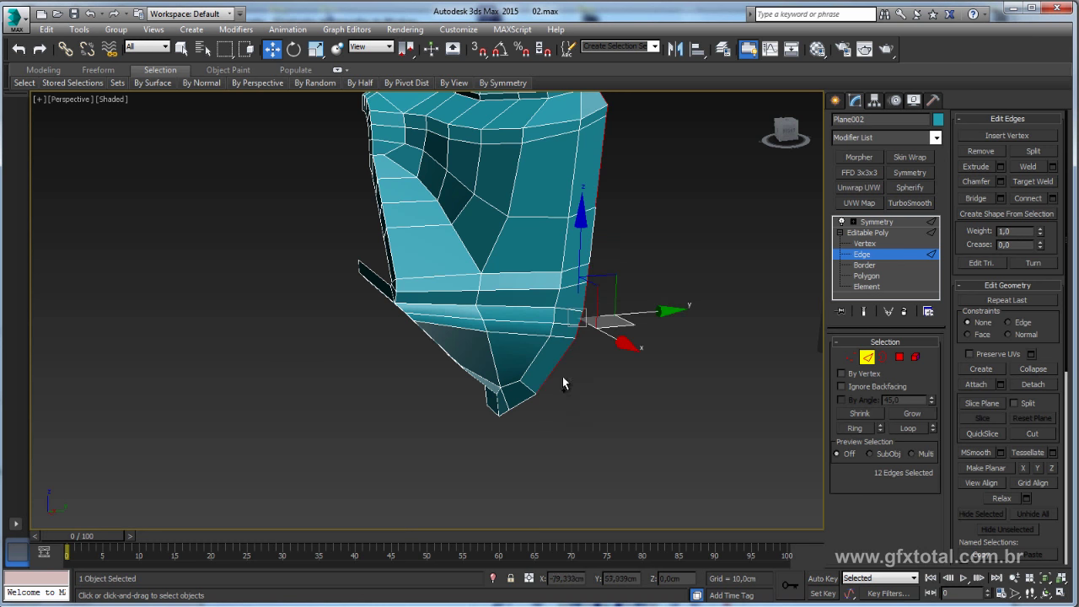
{"action": "left_click", "coordinate": [500, 409], "text": "ctrl"}
{"action": "left_click", "coordinate": [492, 415], "text": "ctrl"}
{"action": "left_click", "coordinate": [489, 408], "text": "ctrl"}
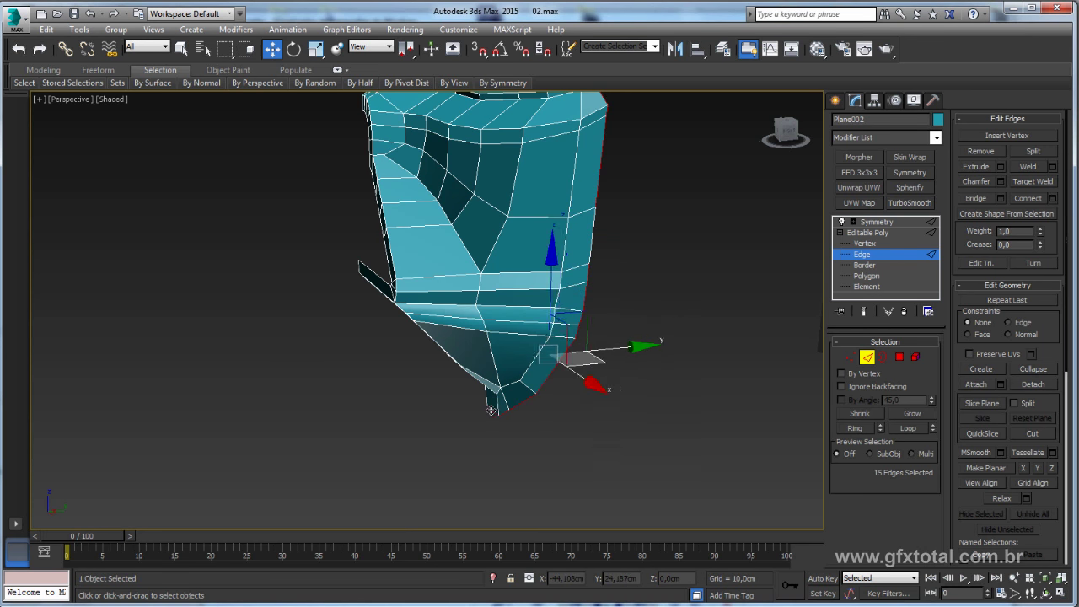
{"action": "middle_click_drag", "start_coordinate": [489, 406], "coordinate": [650, 348], "text": "alt"}
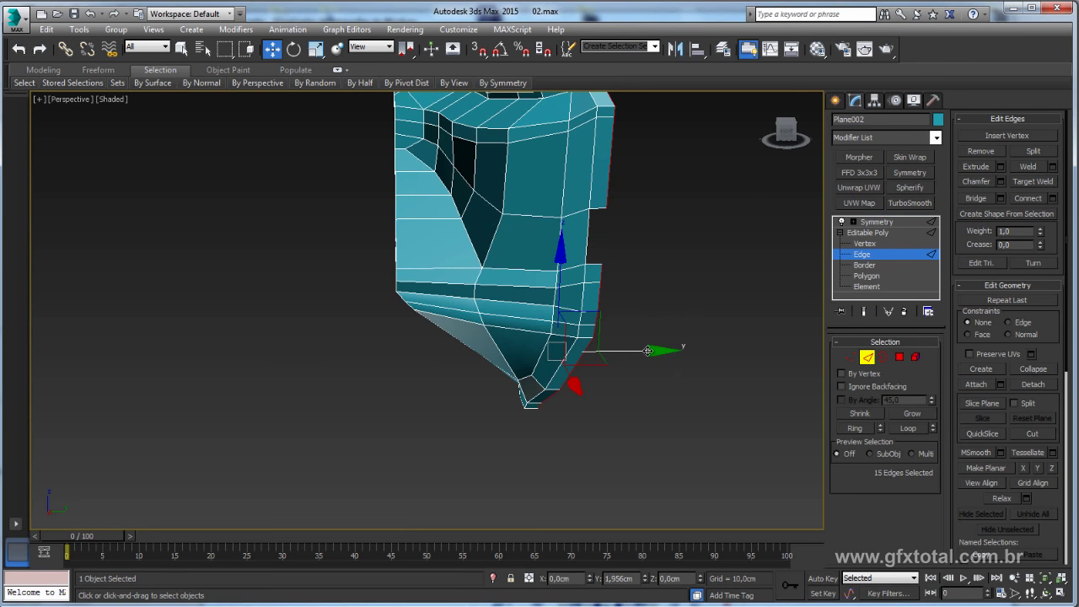
{"action": "mouse_move", "coordinate": [697, 265]}
{"action": "middle_mouse_down", "text": "alt"}
{"action": "mouse_move", "coordinate": [602, 244]}
{"action": "mouse_move", "coordinate": [655, 339]}
{"action": "mouse_move", "coordinate": [591, 369]}
{"action": "mouse_move", "coordinate": [815, 328]}
{"action": "middle_mouse_up", "text": "alt"}
{"action": "left_click", "coordinate": [595, 253], "text": "ctrl"}
{"action": "scroll", "coordinate": [655, 339], "scroll_direction": "down", "scroll_amount": 2}
{"action": "scroll", "coordinate": [655, 339], "scroll_direction": "up", "scroll_amount": 3}
{"action": "left_click", "coordinate": [851, 357]}
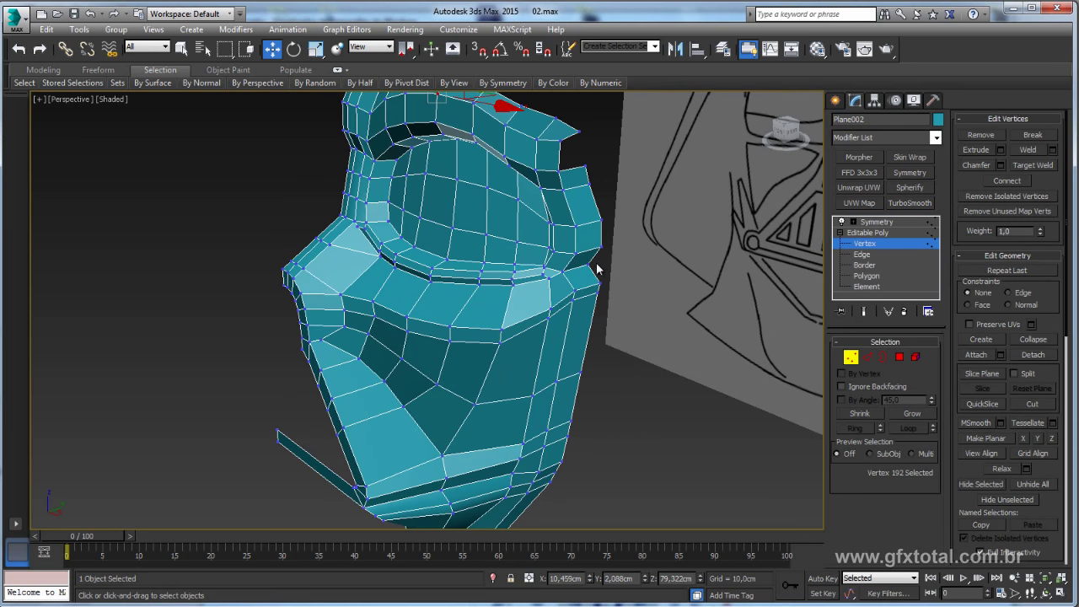
Step: Box-select the five seam vertices beside the eyes and move them along X
{"action": "mouse_move", "coordinate": [633, 270]}
{"action": "middle_mouse_down", "text": "alt"}
{"action": "mouse_move", "coordinate": [623, 284]}
{"action": "mouse_move", "coordinate": [655, 312]}
{"action": "middle_mouse_up", "text": "alt"}
{"action": "scroll", "coordinate": [655, 312], "scroll_direction": "up", "scroll_amount": 3}
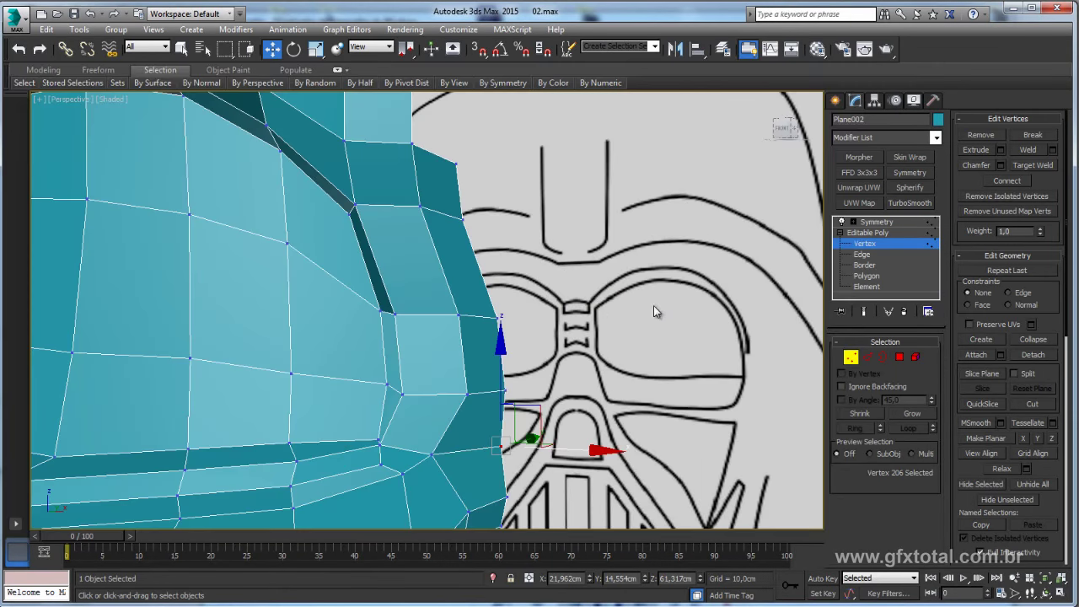
{"action": "scroll", "coordinate": [653, 308], "scroll_direction": "down", "scroll_amount": 2}
{"action": "scroll", "coordinate": [641, 307], "scroll_direction": "down", "scroll_amount": 3}
{"action": "scroll", "coordinate": [639, 170], "scroll_direction": "down", "scroll_amount": 1}
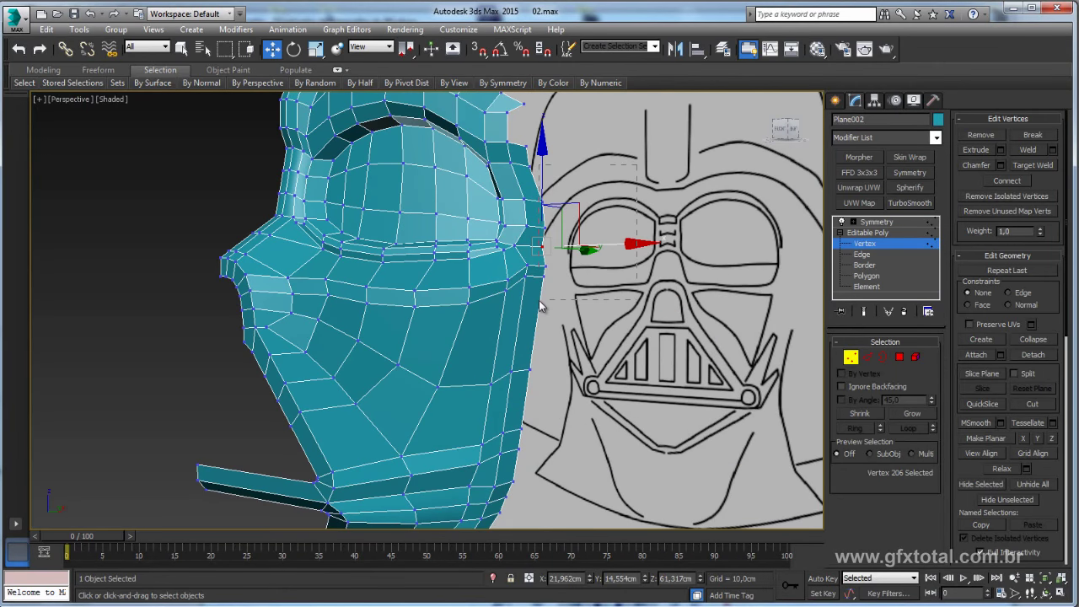
{"action": "left_click_drag", "start_coordinate": [540, 307], "coordinate": [542, 305]}
{"action": "left_click_drag", "start_coordinate": [626, 253], "coordinate": [641, 253]}
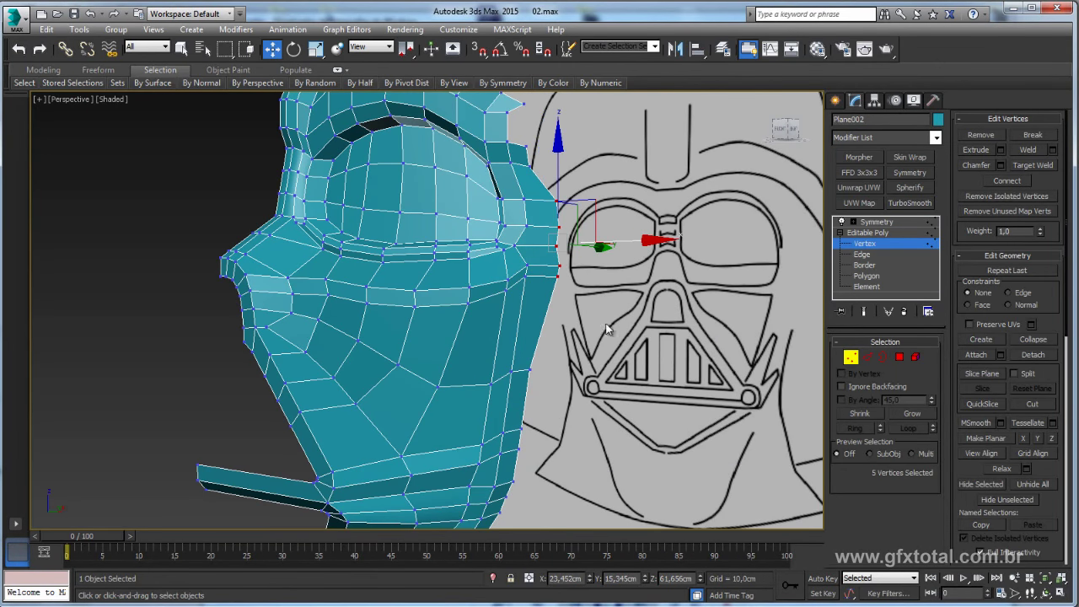
Step: Inspect the nearby seam vertices from mouth grille up to brow, then compare with the reference photo
{"action": "left_click", "coordinate": [537, 369]}
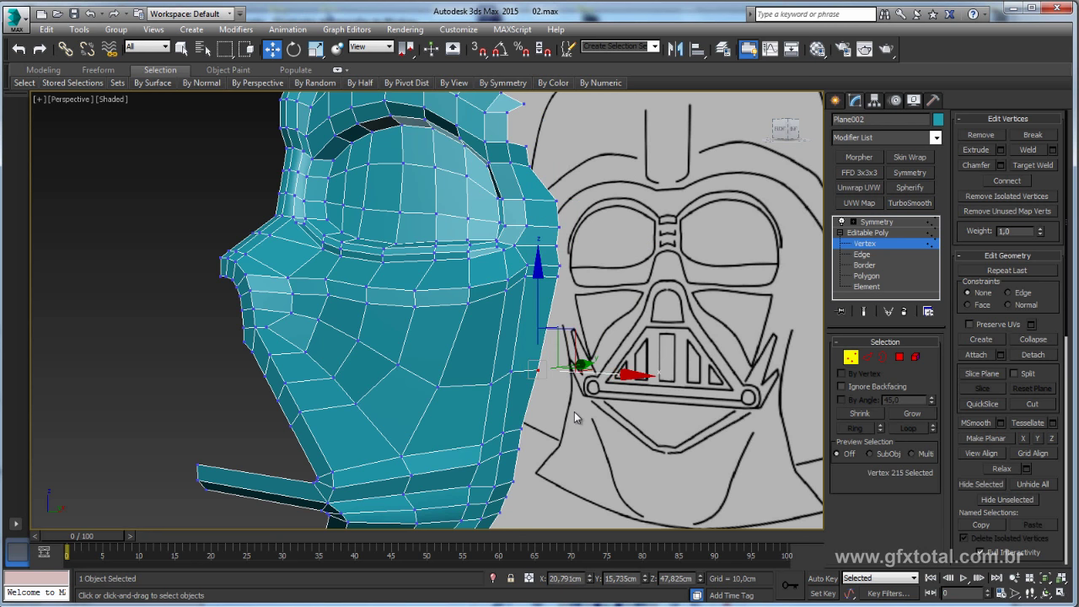
{"action": "left_click", "coordinate": [519, 435]}
{"action": "middle_click_drag", "start_coordinate": [519, 435], "coordinate": [607, 326], "text": "alt"}
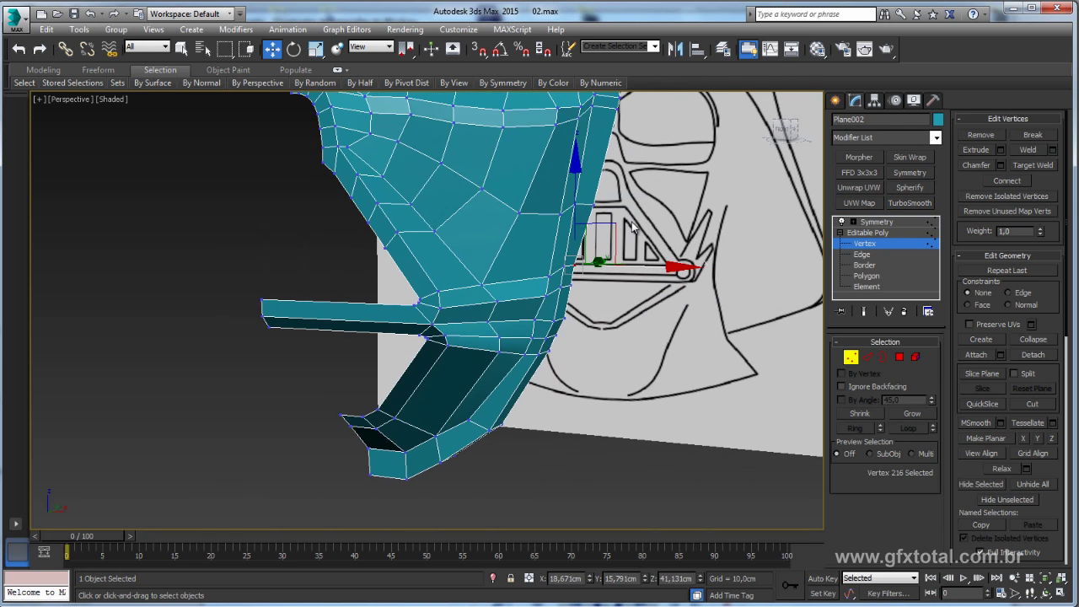
{"action": "scroll", "coordinate": [569, 308], "scroll_direction": "up", "scroll_amount": 2}
{"action": "scroll", "coordinate": [569, 313], "scroll_direction": "up", "scroll_amount": 3}
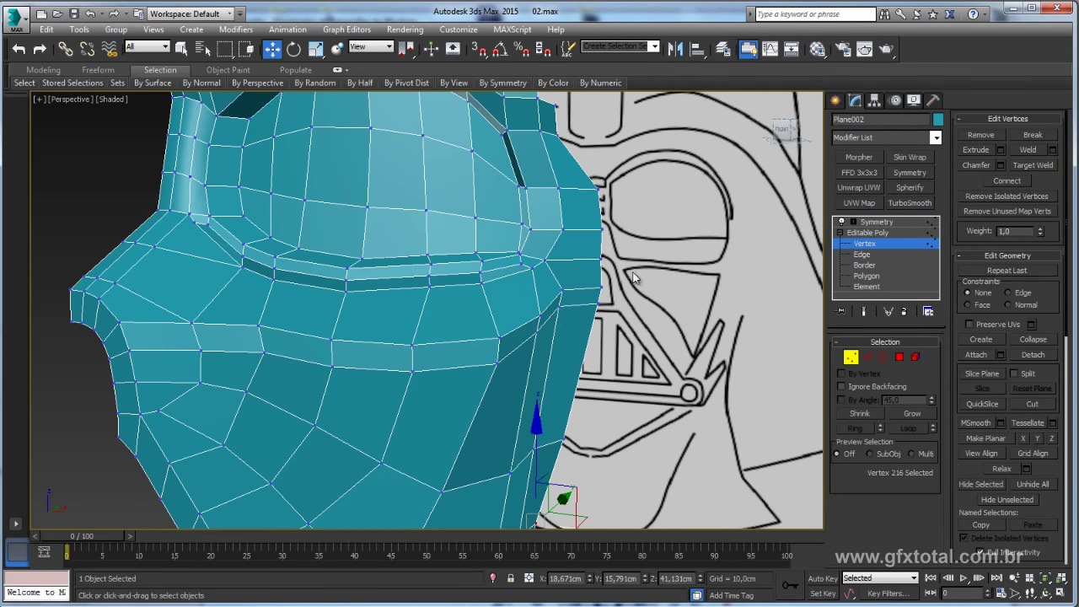
{"action": "left_click", "coordinate": [599, 313]}
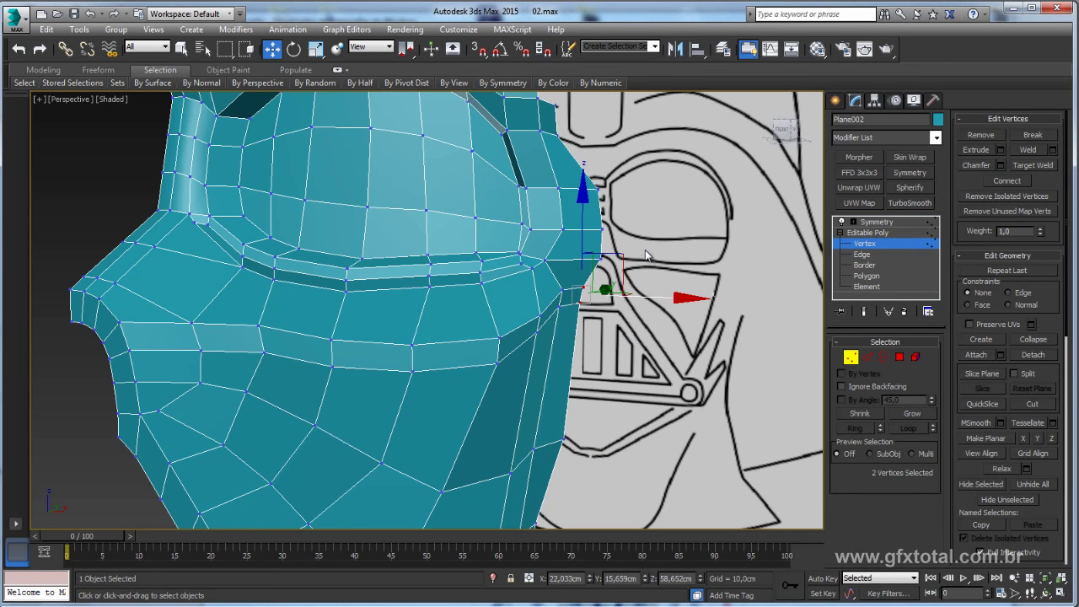
{"action": "left_click", "coordinate": [599, 257]}
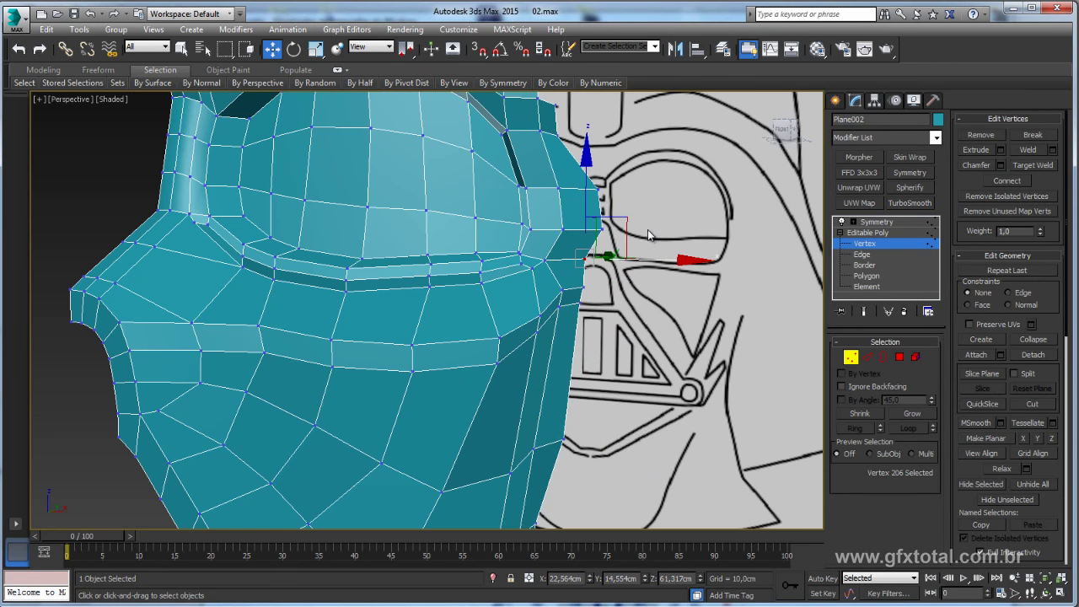
{"action": "left_click", "coordinate": [599, 233]}
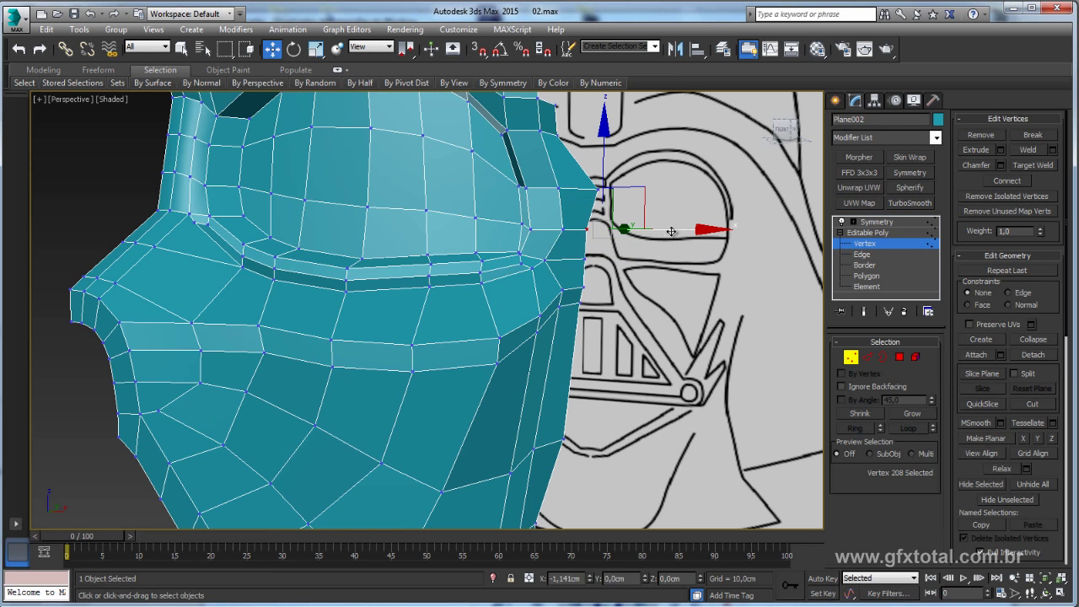
{"action": "left_click", "coordinate": [599, 191]}
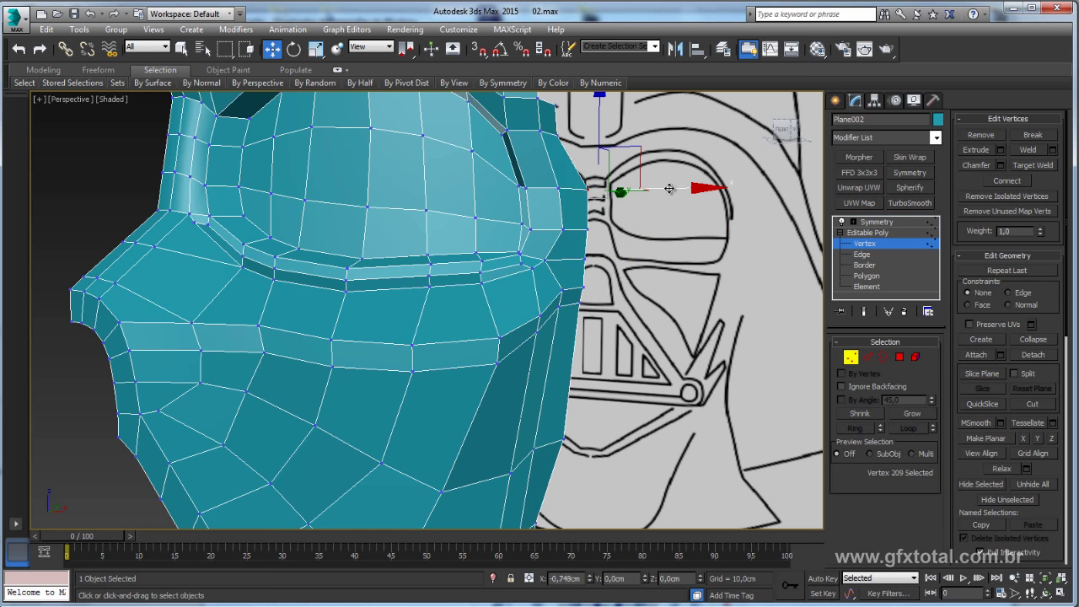
{"action": "scroll", "coordinate": [669, 188], "scroll_direction": "down", "scroll_amount": 3}
{"action": "mouse_move", "coordinate": [669, 188]}
{"action": "middle_mouse_down", "text": "alt"}
{"action": "mouse_move", "coordinate": [612, 365]}
{"action": "mouse_move", "coordinate": [712, 331]}
{"action": "mouse_move", "coordinate": [653, 312]}
{"action": "mouse_move", "coordinate": [552, 339]}
{"action": "mouse_move", "coordinate": [624, 366]}
{"action": "mouse_move", "coordinate": [542, 288]}
{"action": "mouse_move", "coordinate": [609, 356]}
{"action": "mouse_move", "coordinate": [576, 341]}
{"action": "mouse_move", "coordinate": [525, 411]}
{"action": "mouse_move", "coordinate": [528, 434]}
{"action": "mouse_move", "coordinate": [567, 428]}
{"action": "mouse_move", "coordinate": [517, 412]}
{"action": "mouse_move", "coordinate": [460, 422]}
{"action": "middle_mouse_up", "text": "alt"}
{"action": "scroll", "coordinate": [542, 288], "scroll_direction": "up", "scroll_amount": 3}
{"action": "scroll", "coordinate": [577, 340], "scroll_direction": "down", "scroll_amount": 2}
{"action": "key", "text": "alt+Tab"}
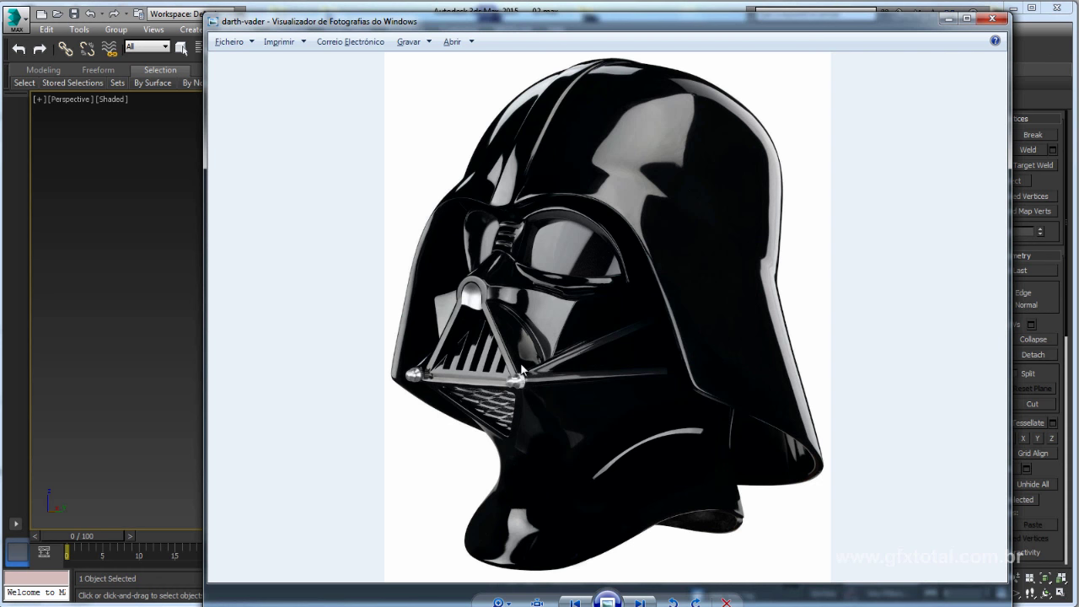
{"action": "key", "text": "alt+Tab"}
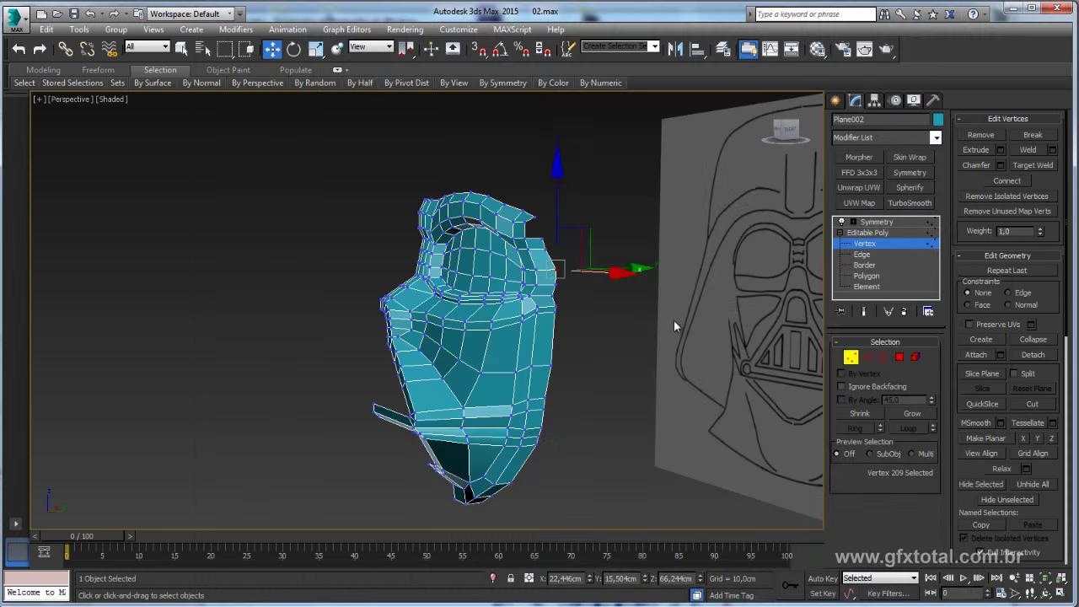
{"action": "mouse_move", "coordinate": [573, 339]}
{"action": "middle_mouse_down", "text": "alt"}
{"action": "mouse_move", "coordinate": [552, 354]}
{"action": "mouse_move", "coordinate": [543, 321]}
{"action": "middle_mouse_up", "text": "alt"}
{"action": "scroll", "coordinate": [546, 312], "scroll_direction": "up", "scroll_amount": 3}
{"action": "scroll", "coordinate": [548, 310], "scroll_direction": "up", "scroll_amount": 3}
{"action": "key", "text": "alt+Tab"}
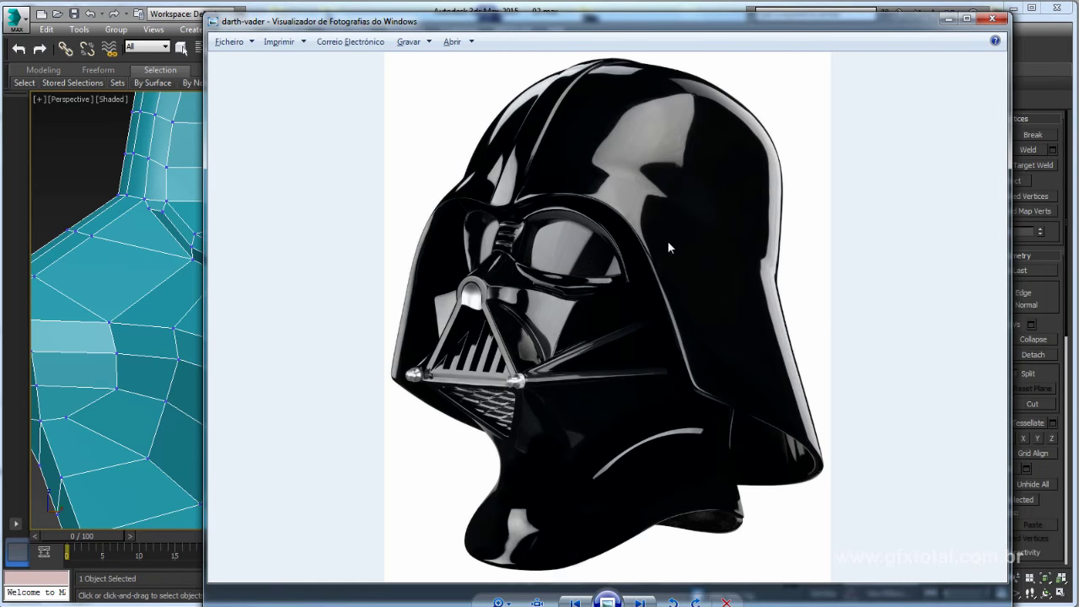
{"action": "key", "text": "alt+Tab"}
{"action": "scroll", "coordinate": [674, 248], "scroll_direction": "down", "scroll_amount": 8}
{"action": "scroll", "coordinate": [652, 236], "scroll_direction": "up", "scroll_amount": 8}
{"action": "scroll", "coordinate": [622, 219], "scroll_direction": "down", "scroll_amount": 6}
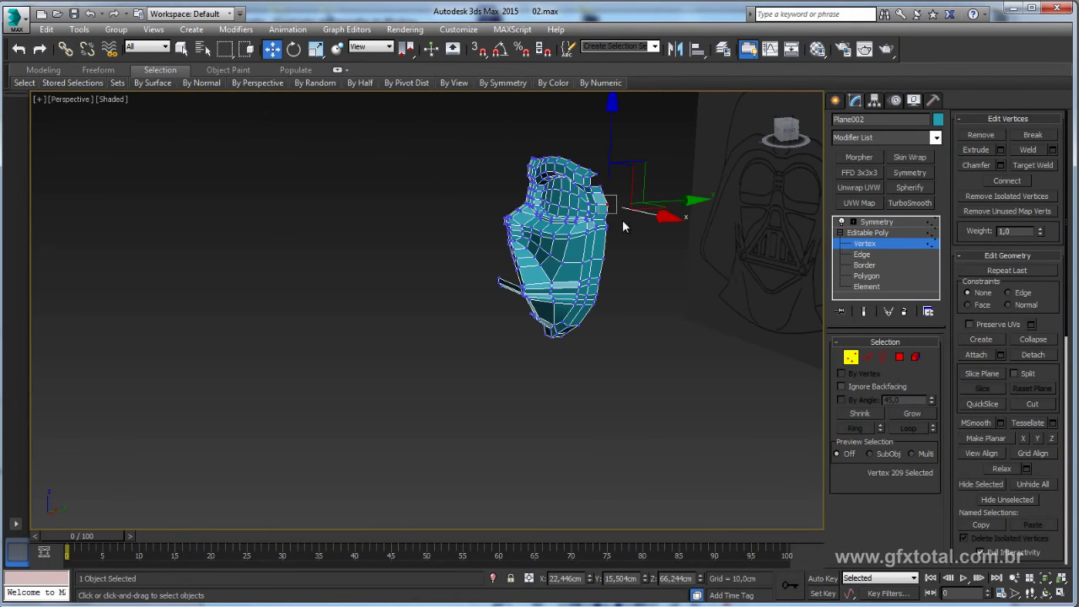
Step: Select the two edges at the mesh top, with the sketch visible behind the mesh
{"action": "scroll", "coordinate": [622, 220], "scroll_direction": "up", "scroll_amount": 3}
{"action": "left_click", "coordinate": [872, 362]}
{"action": "middle_click_drag", "start_coordinate": [519, 140], "coordinate": [522, 308], "text": "alt"}
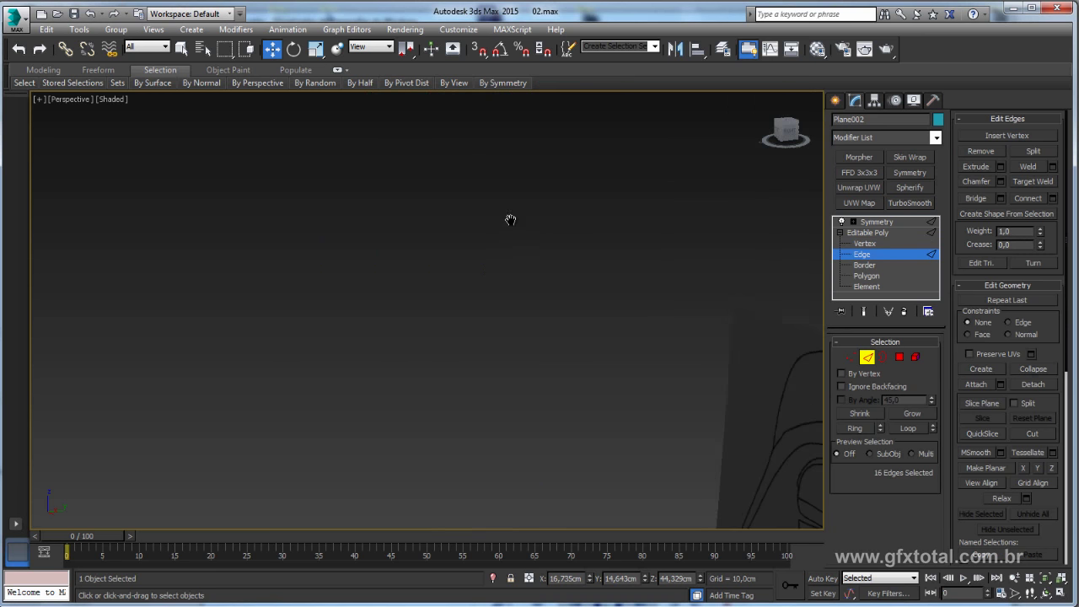
{"action": "left_click", "coordinate": [514, 313]}
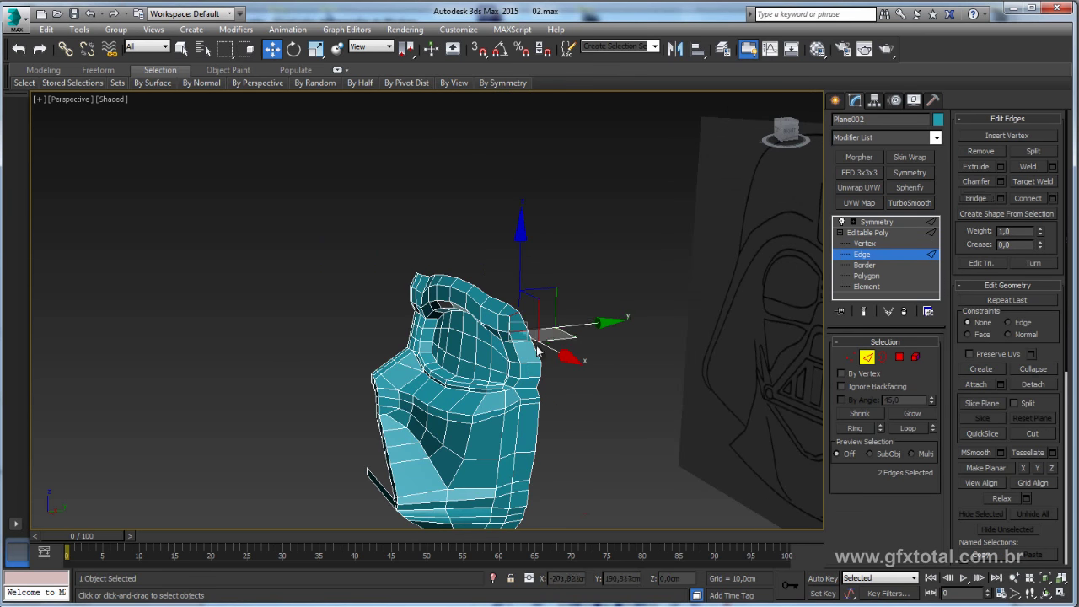
{"action": "scroll", "coordinate": [527, 324], "scroll_direction": "up", "scroll_amount": 2}
{"action": "scroll", "coordinate": [527, 325], "scroll_direction": "up", "scroll_amount": 2}
{"action": "scroll", "coordinate": [527, 324], "scroll_direction": "up", "scroll_amount": 3}
{"action": "middle_click_drag", "start_coordinate": [604, 304], "coordinate": [829, 339], "text": "alt"}
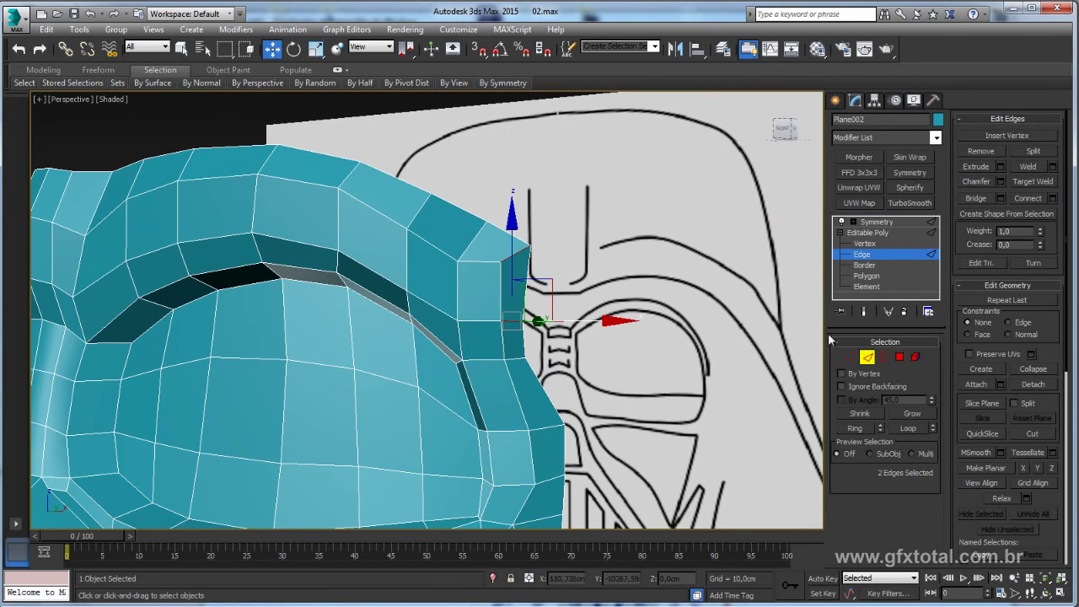
Step: Pull a brow-edge vertex down and to the left toward the sketch outline
{"action": "left_click", "coordinate": [852, 358]}
{"action": "left_click", "coordinate": [515, 328]}
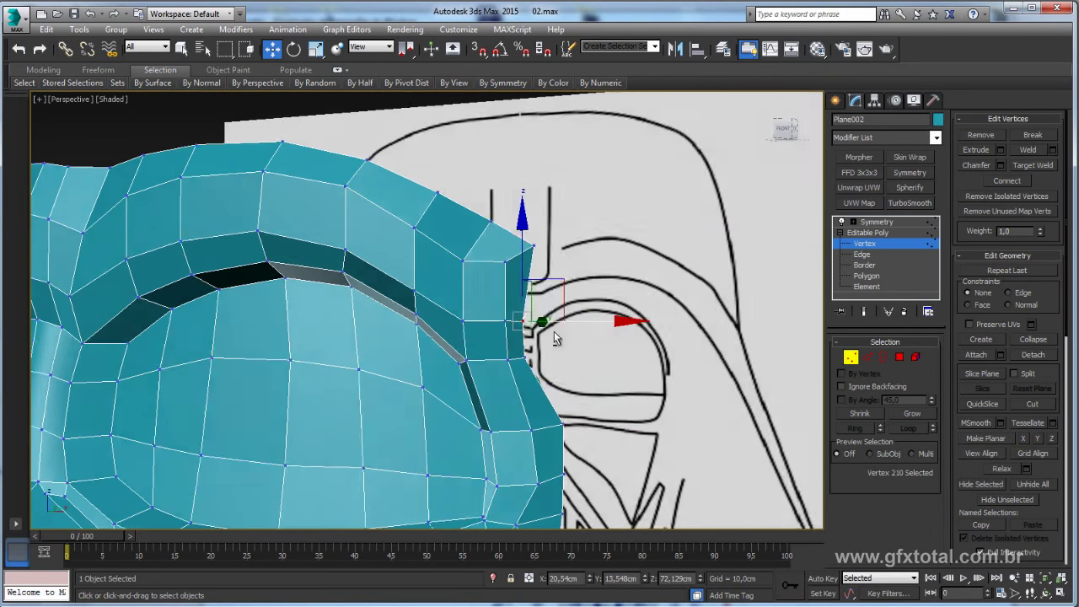
{"action": "middle_click_drag", "start_coordinate": [516, 330], "coordinate": [560, 278], "text": "alt"}
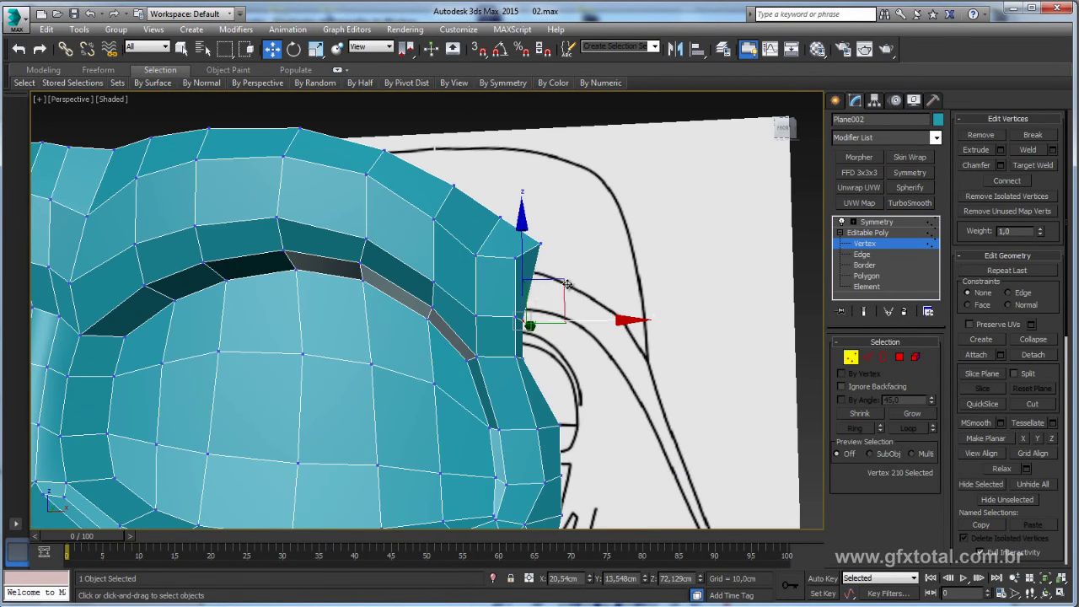
{"action": "left_click", "coordinate": [539, 243]}
{"action": "left_click", "coordinate": [476, 256]}
{"action": "left_click", "coordinate": [516, 259]}
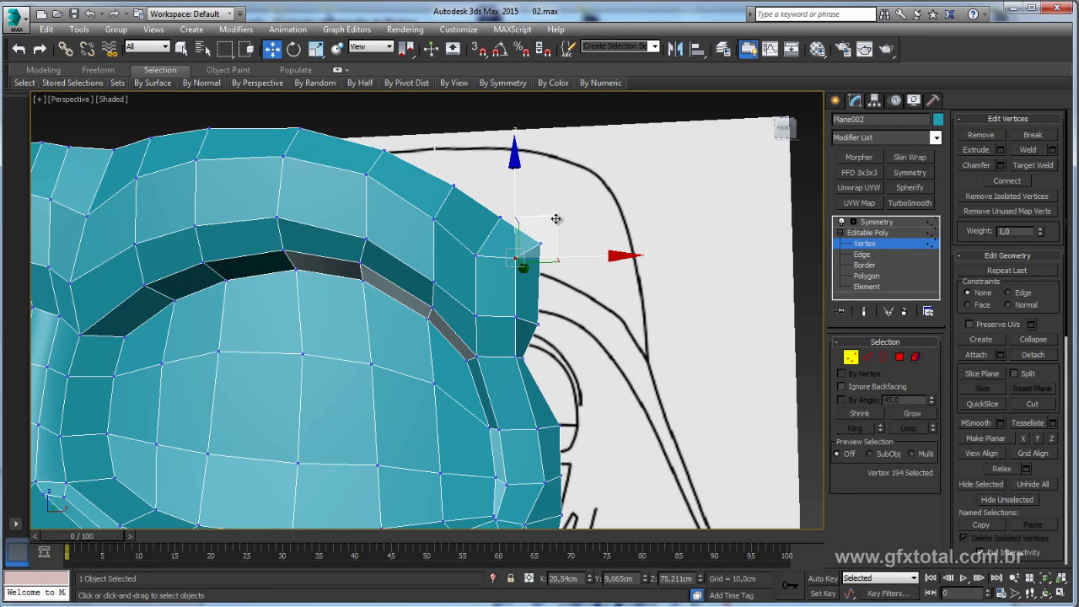
{"action": "left_click_drag", "start_coordinate": [556, 219], "coordinate": [540, 238]}
Step: Move two vertices on the mask's side edge up and to the left
{"action": "left_click", "coordinate": [543, 240]}
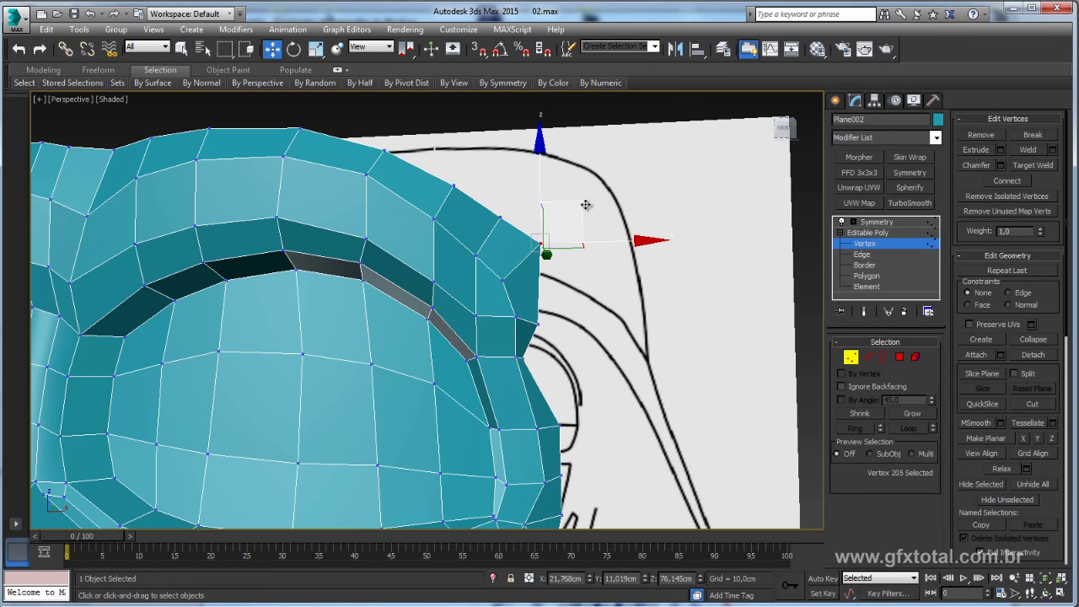
{"action": "left_click", "coordinate": [524, 274]}
{"action": "mouse_move", "coordinate": [567, 295]}
{"action": "middle_mouse_down", "text": "alt"}
{"action": "mouse_move", "coordinate": [574, 345]}
{"action": "mouse_move", "coordinate": [593, 359]}
{"action": "mouse_move", "coordinate": [641, 352]}
{"action": "middle_mouse_up", "text": "alt"}
{"action": "left_click_drag", "start_coordinate": [576, 379], "coordinate": [628, 283]}
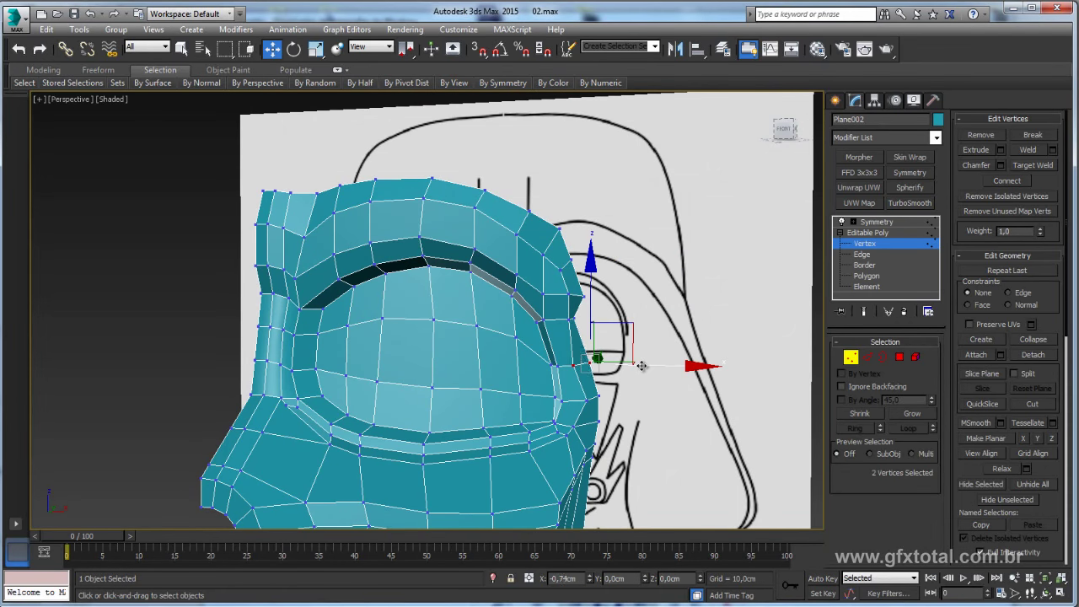
{"action": "left_click", "coordinate": [577, 317]}
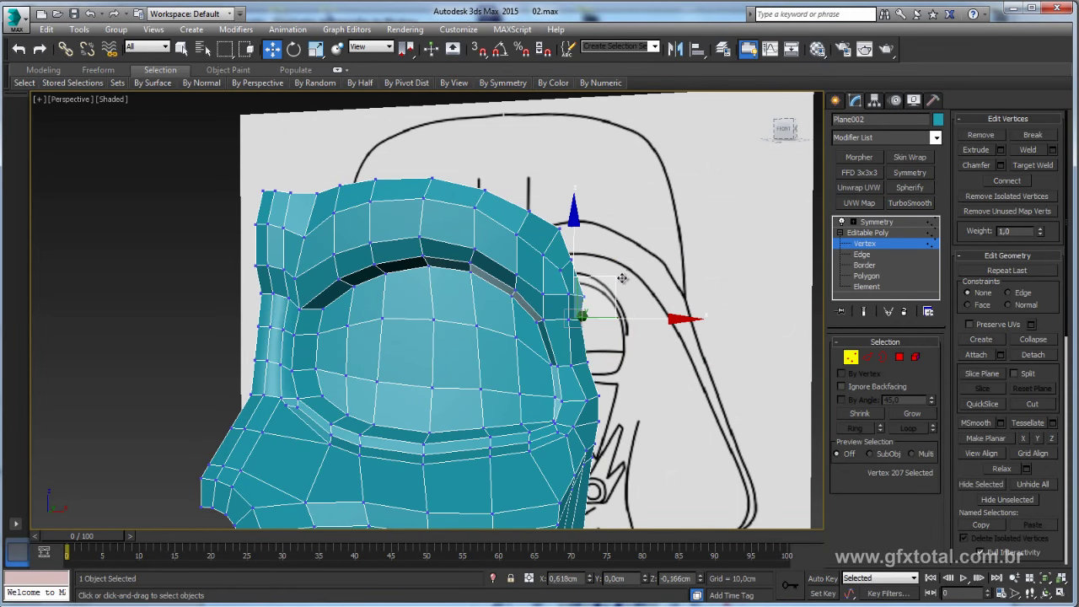
{"action": "scroll", "coordinate": [570, 313], "scroll_direction": "up", "scroll_amount": 3}
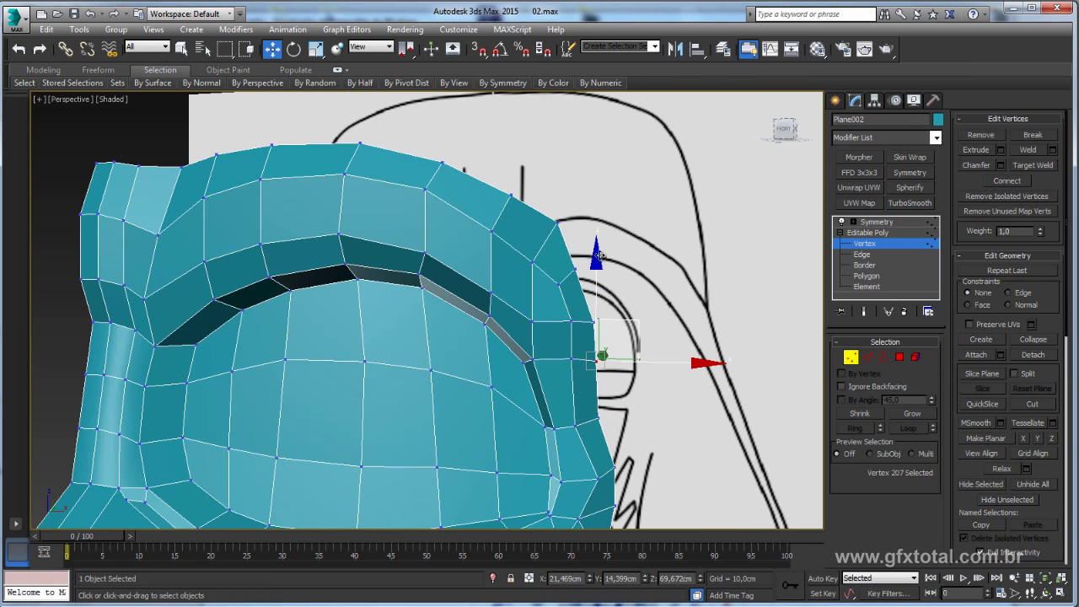
{"action": "left_click_drag", "start_coordinate": [559, 298], "coordinate": [607, 245]}
{"action": "scroll", "coordinate": [616, 236], "scroll_direction": "down", "scroll_amount": 5}
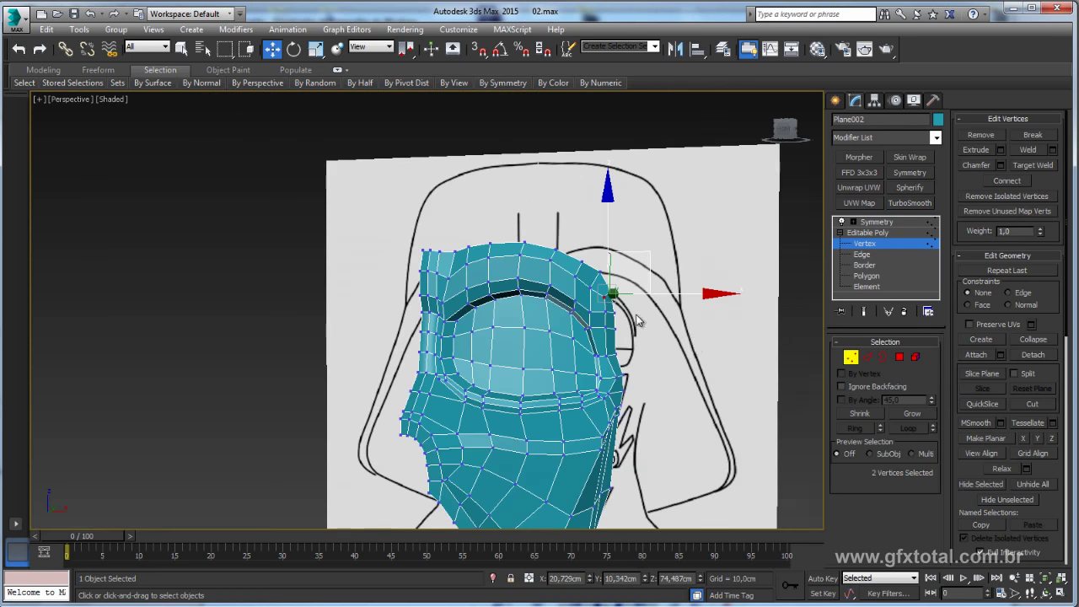
{"action": "mouse_move", "coordinate": [616, 236]}
{"action": "middle_mouse_down", "text": "alt"}
{"action": "mouse_move", "coordinate": [544, 396]}
{"action": "mouse_move", "coordinate": [594, 281]}
{"action": "middle_mouse_up", "text": "alt"}
{"action": "scroll", "coordinate": [594, 281], "scroll_direction": "up", "scroll_amount": 3}
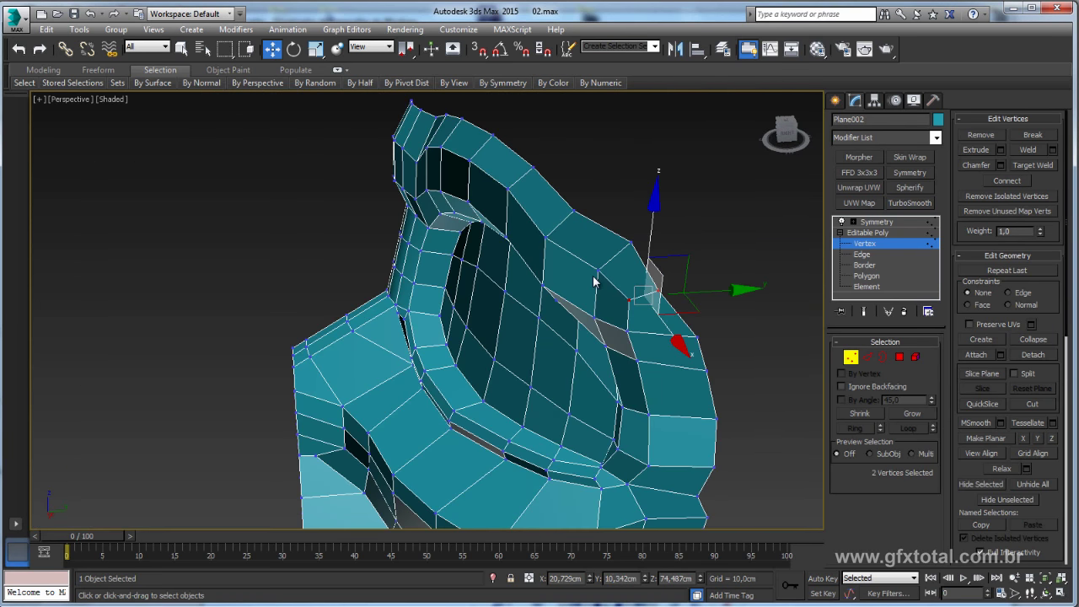
{"action": "left_click_drag", "start_coordinate": [700, 290], "coordinate": [668, 252]}
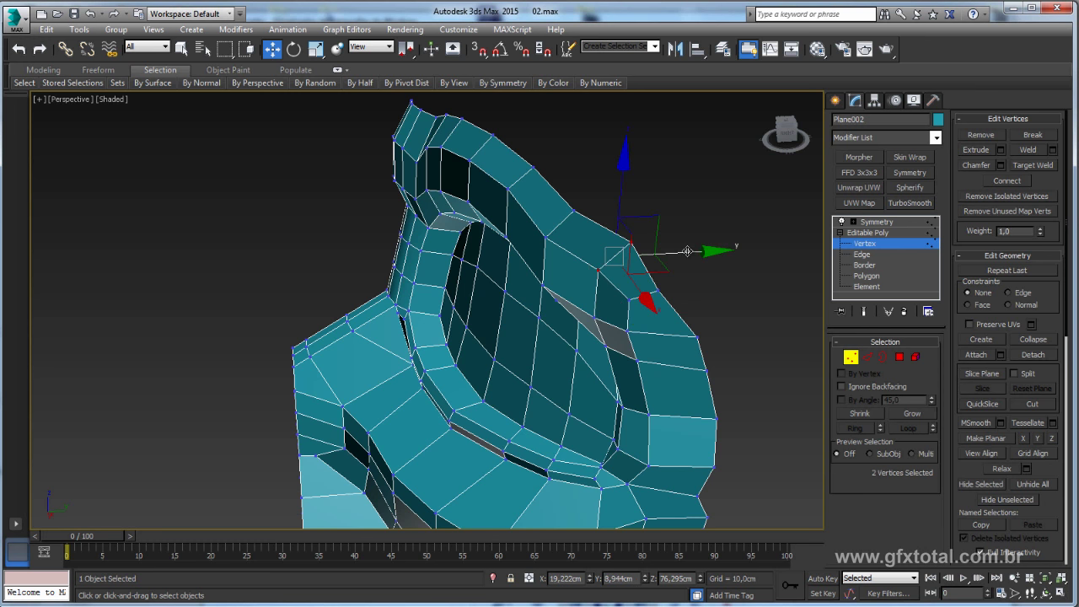
{"action": "mouse_move", "coordinate": [668, 252]}
{"action": "middle_mouse_down", "text": "alt"}
{"action": "mouse_move", "coordinate": [660, 285]}
{"action": "mouse_move", "coordinate": [585, 234]}
{"action": "middle_mouse_up", "text": "alt"}
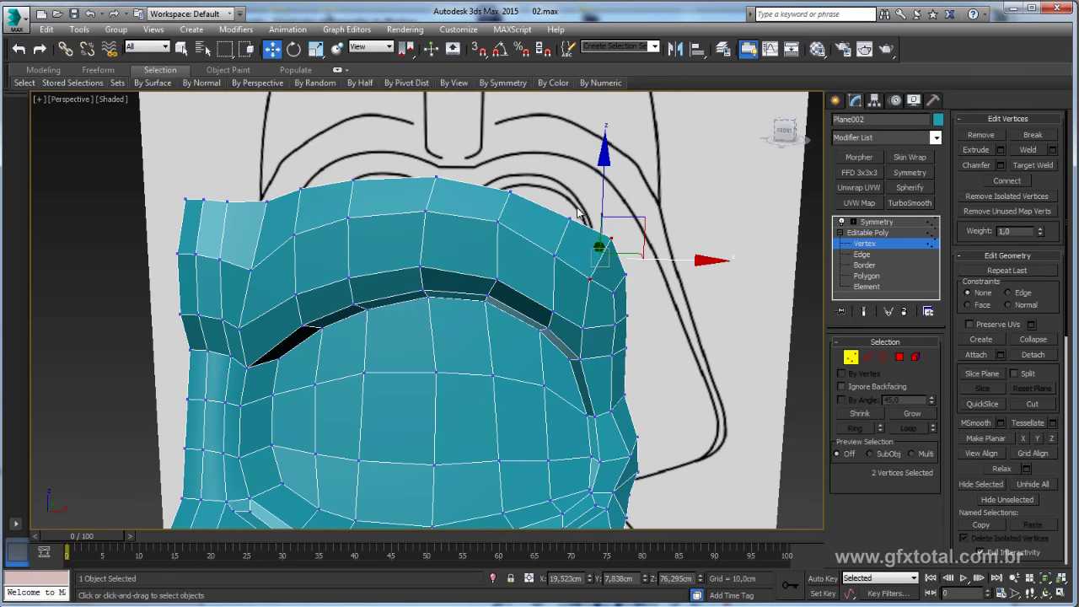
Step: Slide a single brow-edge vertex slightly along Y
{"action": "key", "text": "e"}
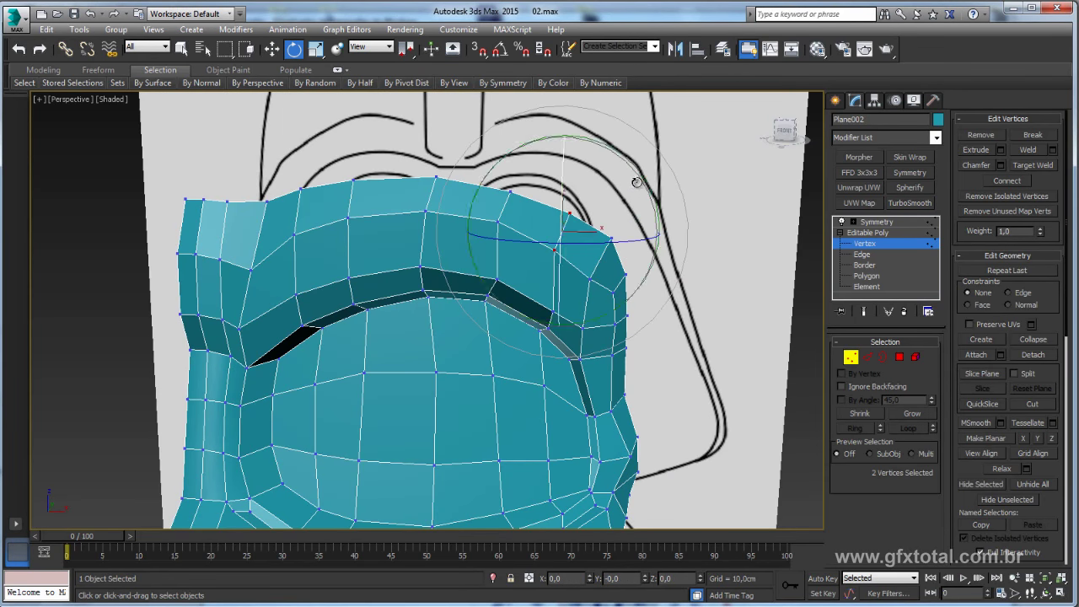
{"action": "middle_click_drag", "start_coordinate": [591, 274], "coordinate": [606, 311], "text": "alt"}
{"action": "key", "text": "w"}
{"action": "left_click", "coordinate": [597, 357]}
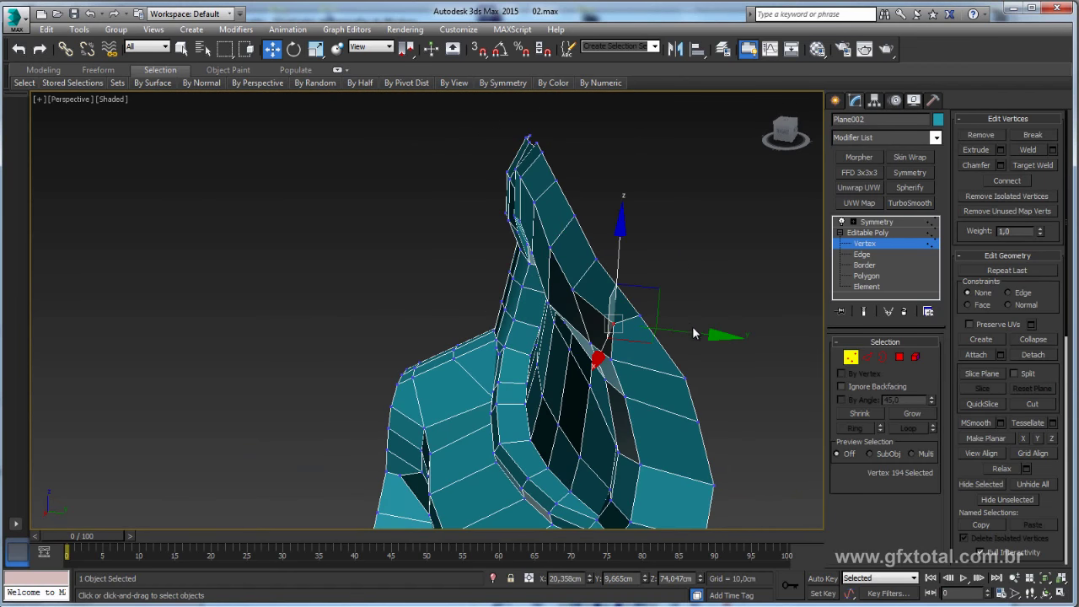
{"action": "left_click_drag", "start_coordinate": [687, 331], "coordinate": [674, 334]}
Step: Exit vertex editing and compare the mask against the real helmet photo and sketch
{"action": "middle_click_drag", "start_coordinate": [661, 360], "coordinate": [762, 357], "text": "alt"}
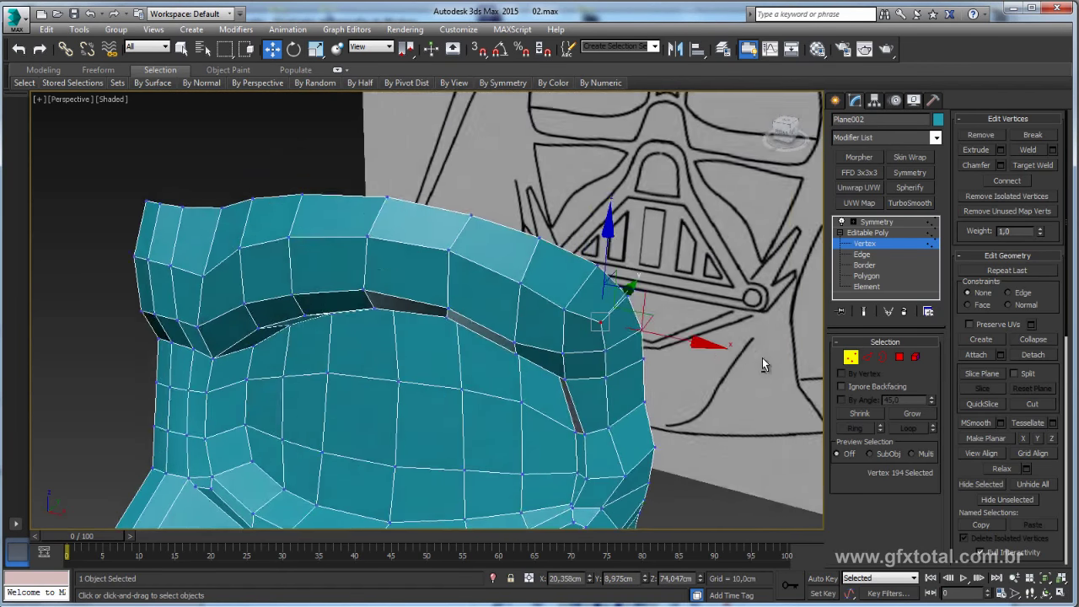
{"action": "scroll", "coordinate": [620, 427], "scroll_direction": "down", "scroll_amount": 2}
{"action": "mouse_move", "coordinate": [620, 427]}
{"action": "middle_mouse_down", "text": "alt"}
{"action": "mouse_move", "coordinate": [590, 320]}
{"action": "mouse_move", "coordinate": [581, 348]}
{"action": "mouse_move", "coordinate": [618, 353]}
{"action": "mouse_move", "coordinate": [620, 369]}
{"action": "middle_mouse_up", "text": "alt"}
{"action": "left_click", "coordinate": [867, 232]}
{"action": "key", "text": "alt+Tab"}
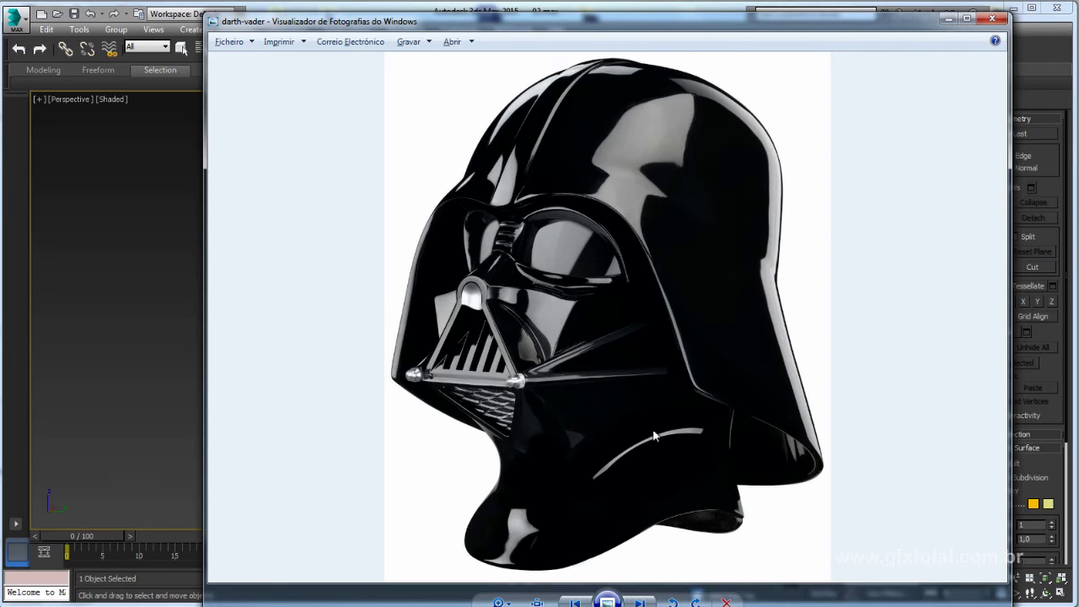
{"action": "key", "text": "alt+Tab"}
{"action": "mouse_move", "coordinate": [635, 454]}
{"action": "middle_mouse_down", "text": "alt"}
{"action": "mouse_move", "coordinate": [615, 392]}
{"action": "mouse_move", "coordinate": [836, 377]}
{"action": "middle_mouse_up", "text": "alt"}
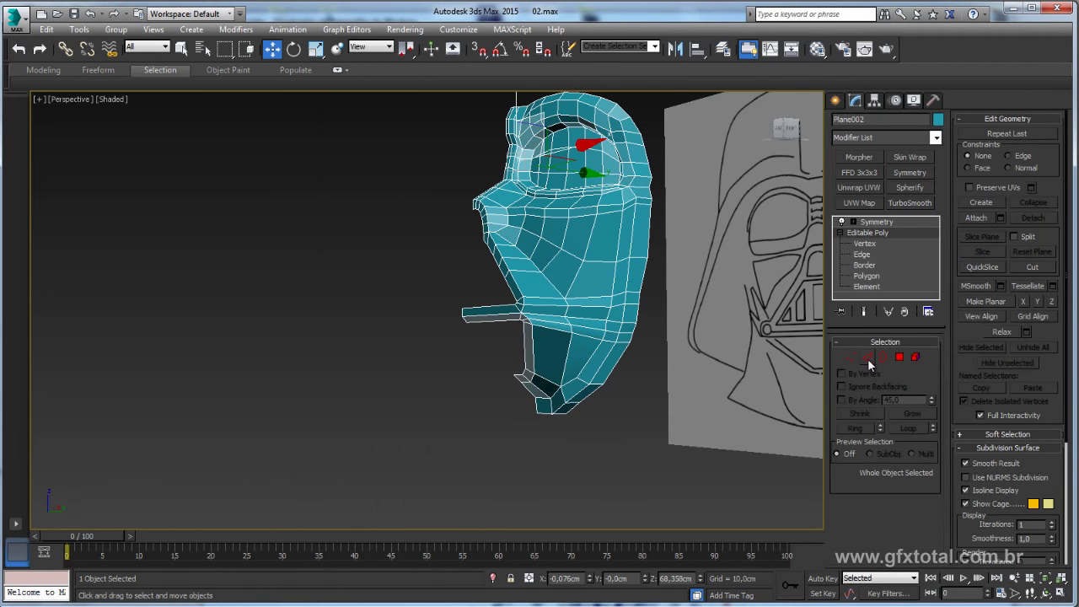
Step: At Vertex level, select the jaw's bottom-tip vertices and raise them toward the sketch outline
{"action": "left_click", "coordinate": [868, 356]}
{"action": "mouse_move", "coordinate": [514, 451]}
{"action": "middle_mouse_down", "text": "alt"}
{"action": "mouse_move", "coordinate": [542, 434]}
{"action": "mouse_move", "coordinate": [619, 429]}
{"action": "mouse_move", "coordinate": [597, 442]}
{"action": "mouse_move", "coordinate": [607, 429]}
{"action": "middle_mouse_up", "text": "alt"}
{"action": "left_click", "coordinate": [586, 437]}
{"action": "key", "text": "1"}
{"action": "left_click", "coordinate": [604, 429]}
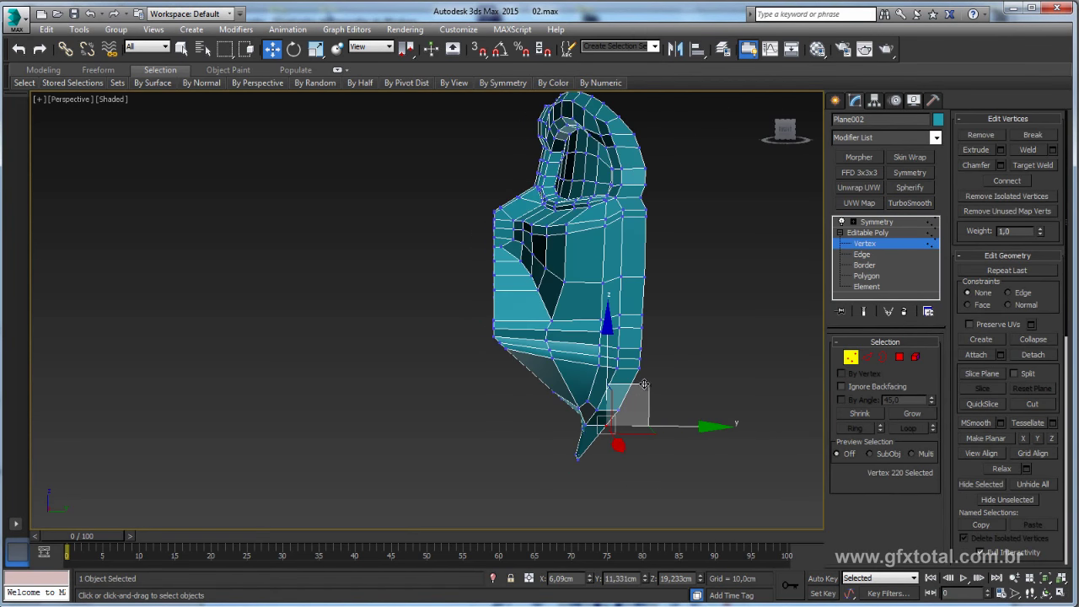
{"action": "left_click", "coordinate": [620, 411]}
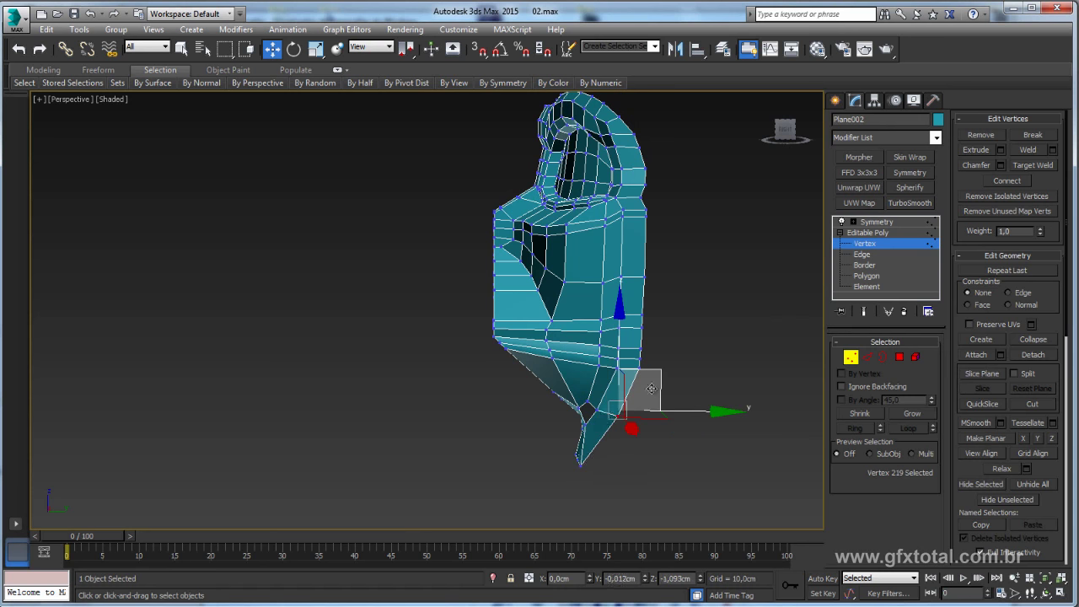
{"action": "middle_click_drag", "start_coordinate": [638, 412], "coordinate": [686, 441], "text": "alt"}
{"action": "left_click_drag", "start_coordinate": [641, 459], "coordinate": [670, 437]}
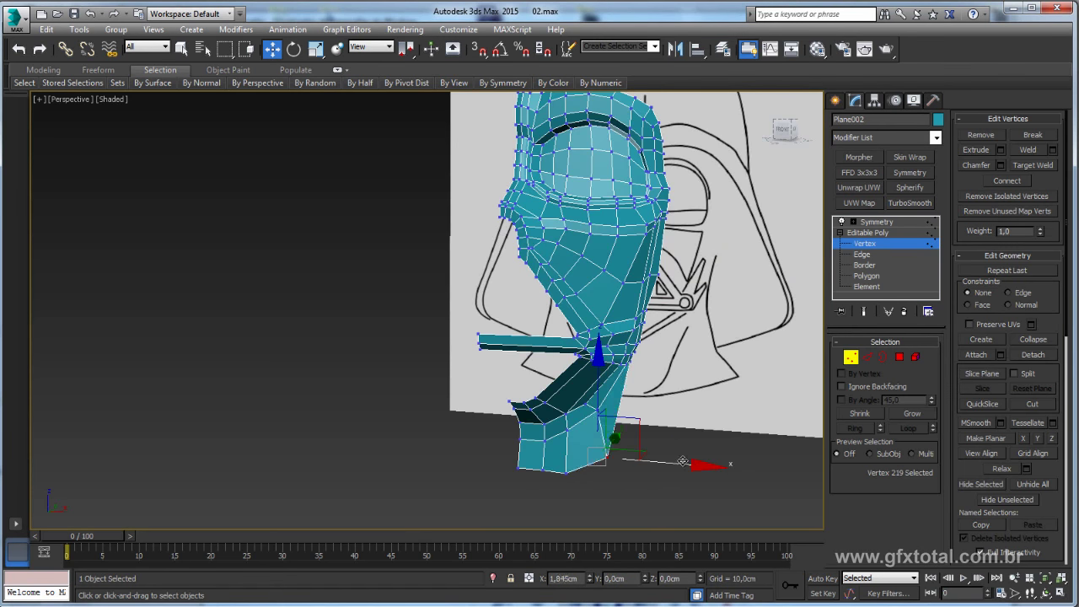
{"action": "middle_click_drag", "start_coordinate": [670, 438], "coordinate": [684, 420], "text": "alt"}
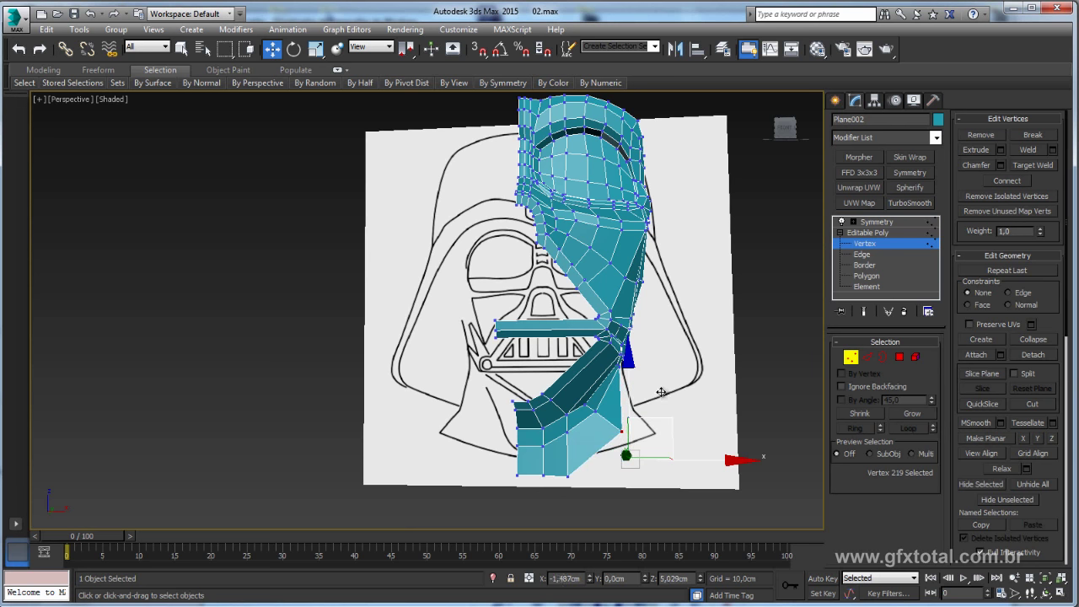
{"action": "mouse_move", "coordinate": [670, 417]}
{"action": "left_mouse_down"}
{"action": "mouse_move", "coordinate": [666, 392]}
{"action": "mouse_move", "coordinate": [640, 393]}
{"action": "left_mouse_up"}
Step: Move a chin-edge vertex right and down onto the reference sketch line
{"action": "left_click", "coordinate": [568, 470]}
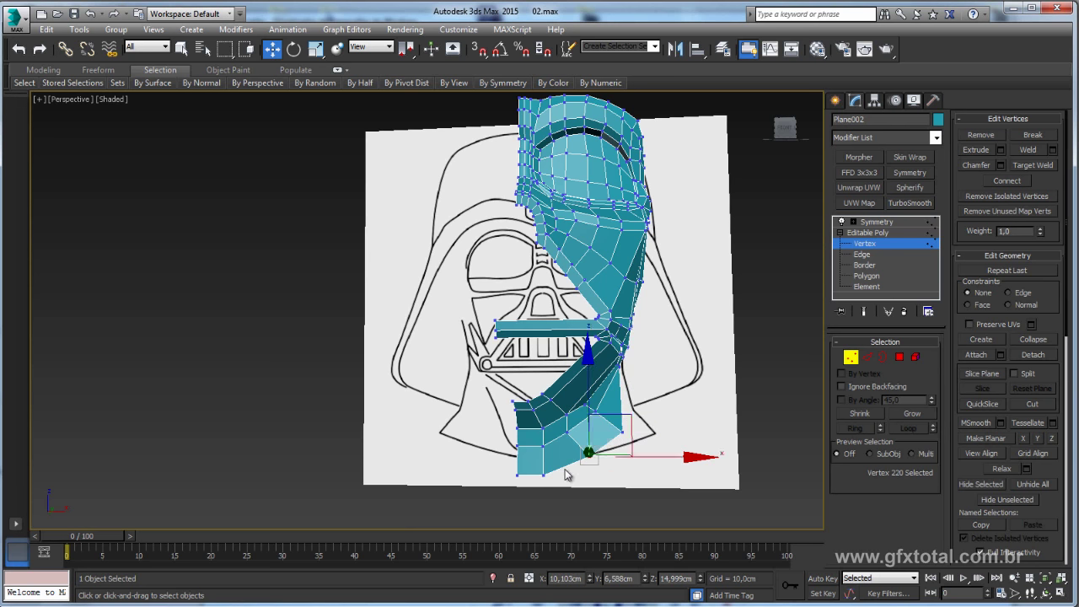
{"action": "left_click", "coordinate": [544, 469]}
{"action": "left_click", "coordinate": [554, 465]}
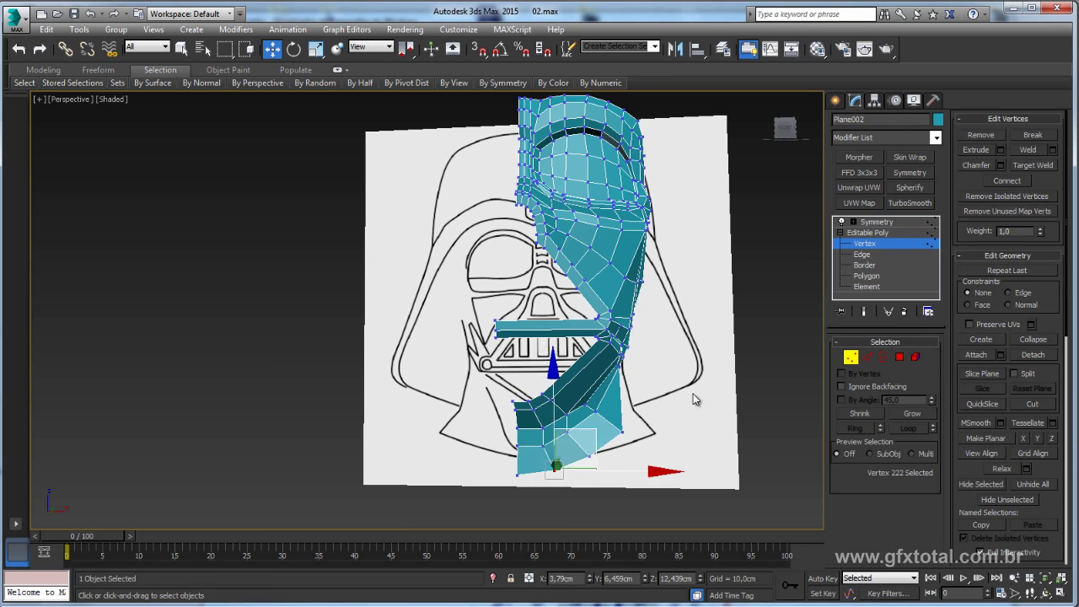
{"action": "mouse_move", "coordinate": [557, 464]}
{"action": "middle_mouse_down", "text": "alt"}
{"action": "mouse_move", "coordinate": [679, 387]}
{"action": "mouse_move", "coordinate": [688, 335]}
{"action": "middle_mouse_up", "text": "alt"}
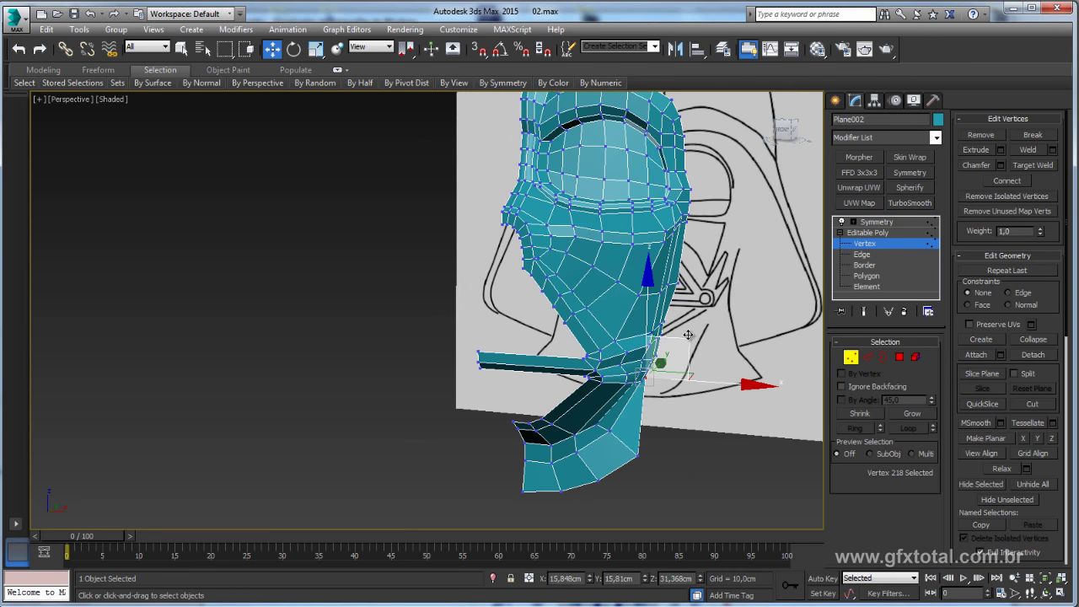
{"action": "scroll", "coordinate": [698, 369], "scroll_direction": "up", "scroll_amount": 5}
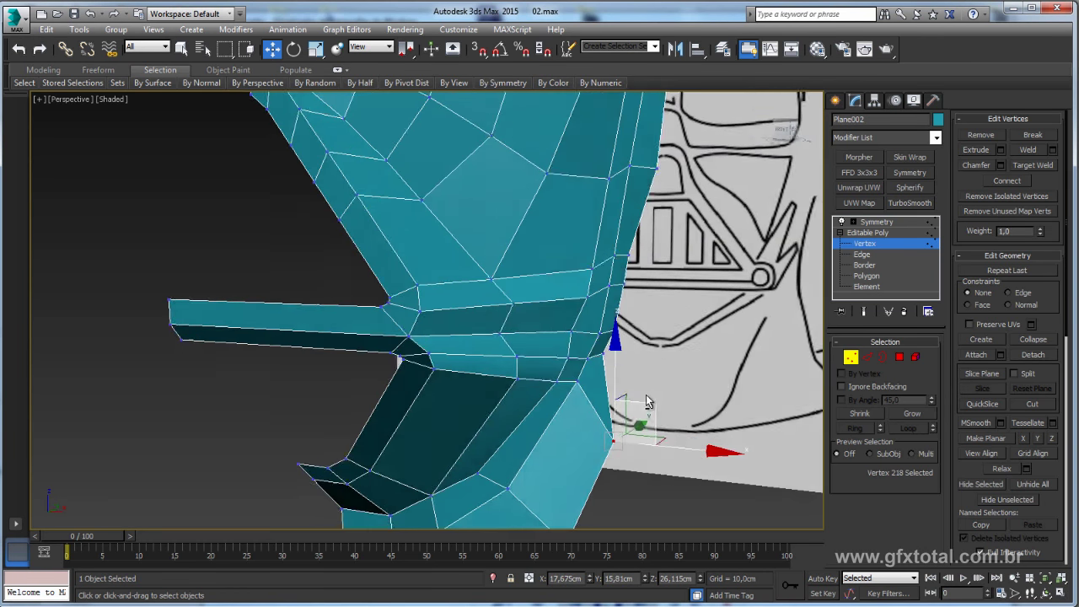
{"action": "scroll", "coordinate": [646, 397], "scroll_direction": "up", "scroll_amount": 2}
{"action": "left_click", "coordinate": [631, 345]}
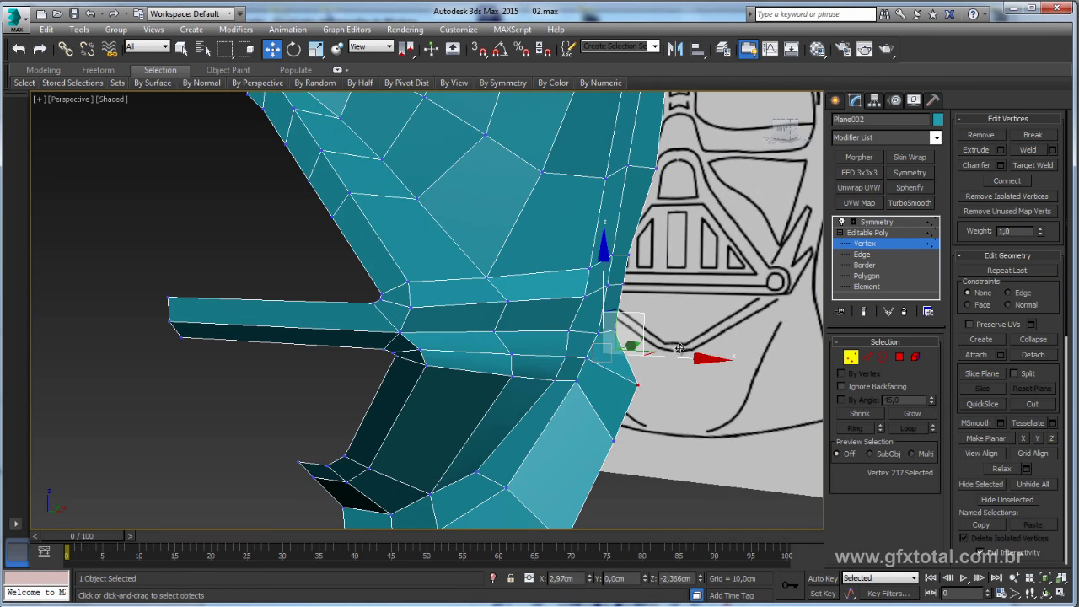
{"action": "left_click_drag", "start_coordinate": [631, 344], "coordinate": [665, 373]}
{"action": "scroll", "coordinate": [681, 435], "scroll_direction": "down", "scroll_amount": 5}
{"action": "mouse_move", "coordinate": [681, 435]}
{"action": "middle_mouse_down", "text": "alt"}
{"action": "mouse_move", "coordinate": [659, 447]}
{"action": "mouse_move", "coordinate": [696, 452]}
{"action": "mouse_move", "coordinate": [722, 383]}
{"action": "mouse_move", "coordinate": [756, 359]}
{"action": "mouse_move", "coordinate": [730, 396]}
{"action": "middle_mouse_up", "text": "alt"}
{"action": "scroll", "coordinate": [662, 451], "scroll_direction": "up", "scroll_amount": 3}
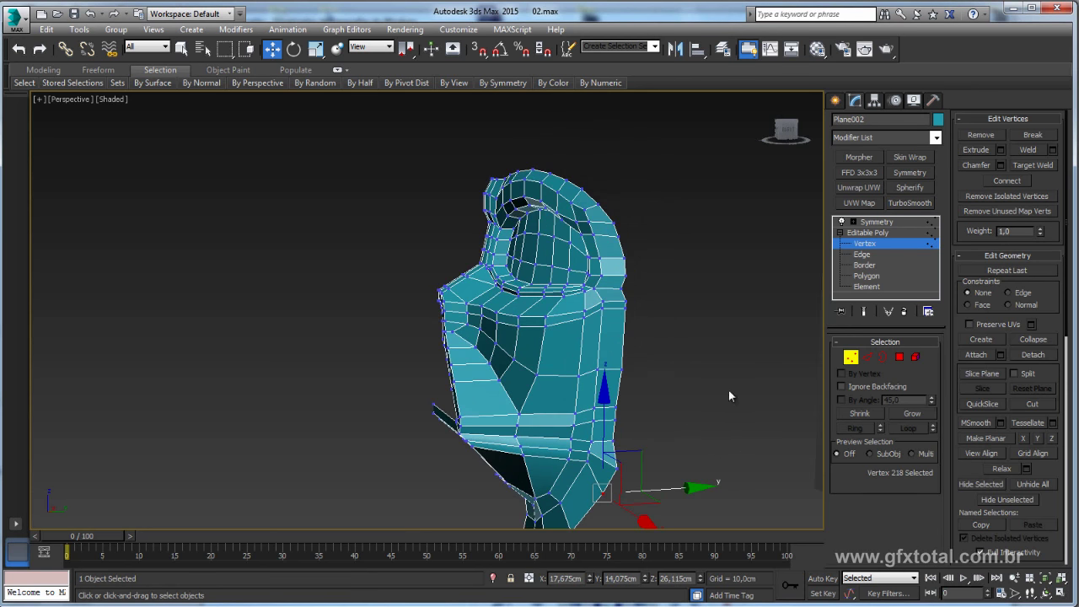
Step: Select the edges along the mask's top crest and Shift-drag them upward into a strip
{"action": "left_click", "coordinate": [868, 360]}
{"action": "left_click", "coordinate": [623, 397]}
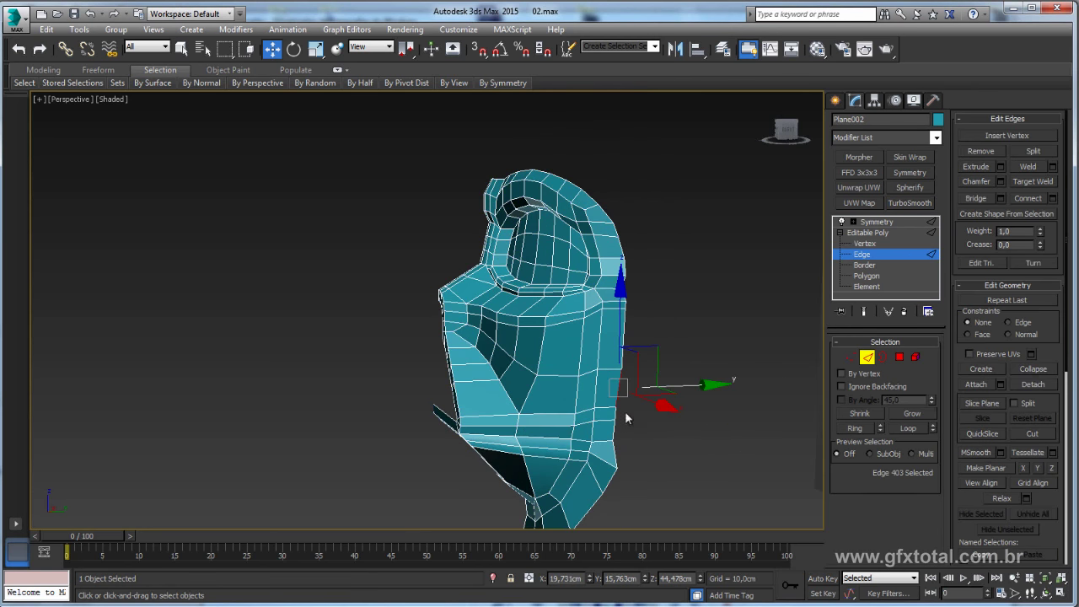
{"action": "left_click", "coordinate": [615, 418], "text": "ctrl"}
{"action": "left_click", "coordinate": [614, 431], "text": "ctrl"}
{"action": "mouse_move", "coordinate": [650, 441]}
{"action": "middle_mouse_down", "text": "alt"}
{"action": "mouse_move", "coordinate": [681, 458]}
{"action": "mouse_move", "coordinate": [645, 482]}
{"action": "mouse_move", "coordinate": [701, 421]}
{"action": "middle_mouse_up", "text": "alt"}
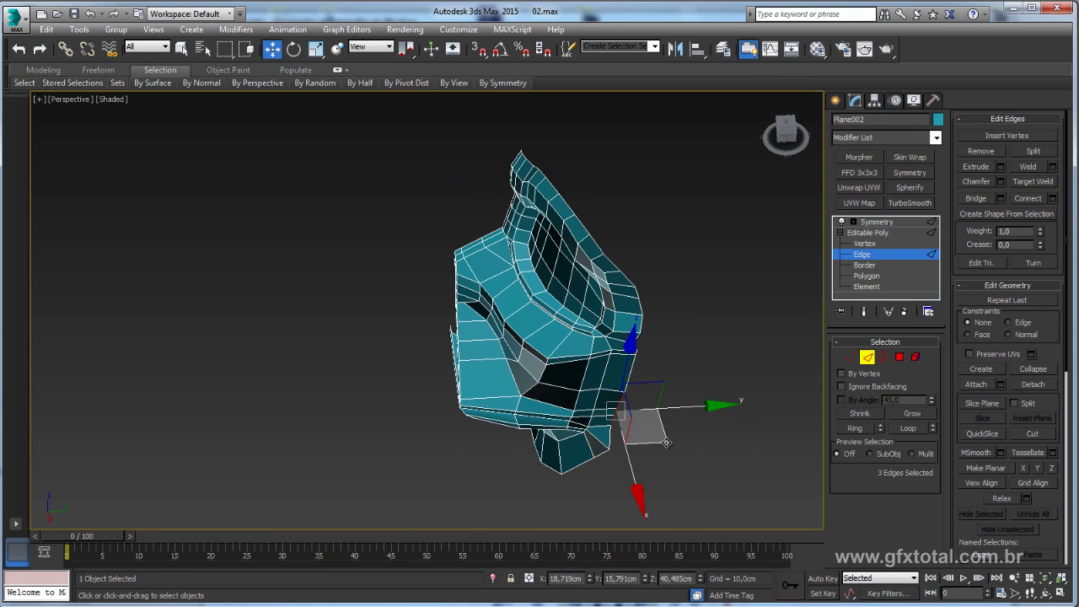
{"action": "mouse_move", "coordinate": [669, 447]}
{"action": "middle_mouse_down", "text": "alt"}
{"action": "mouse_move", "coordinate": [665, 421]}
{"action": "mouse_move", "coordinate": [684, 413]}
{"action": "middle_mouse_up", "text": "alt"}
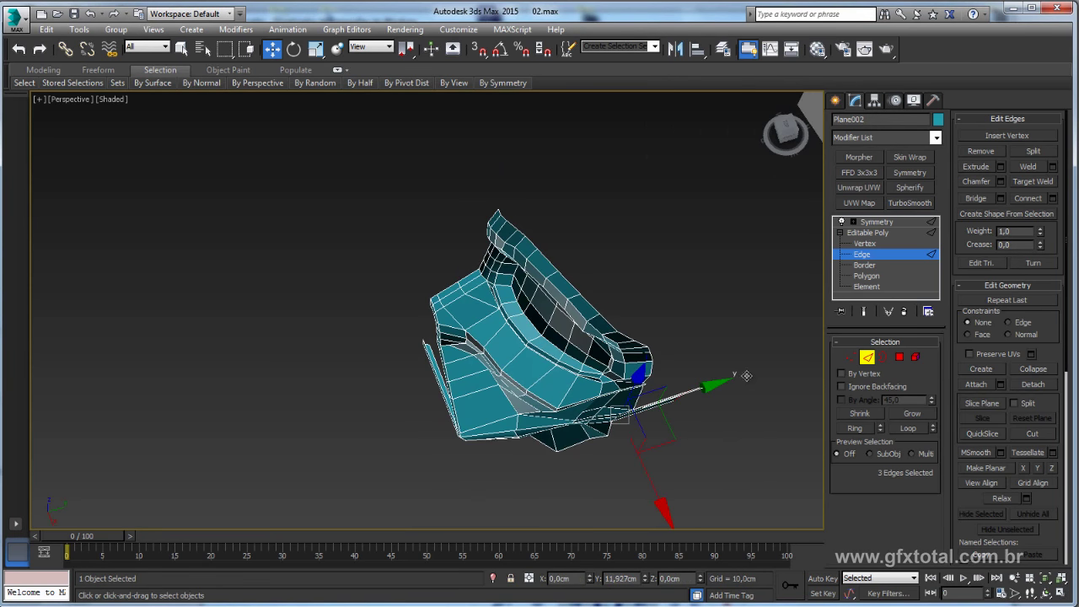
{"action": "mouse_move", "coordinate": [746, 375]}
{"action": "middle_mouse_down", "text": "alt"}
{"action": "mouse_move", "coordinate": [734, 409]}
{"action": "mouse_move", "coordinate": [765, 365]}
{"action": "mouse_move", "coordinate": [746, 357]}
{"action": "middle_mouse_up", "text": "alt"}
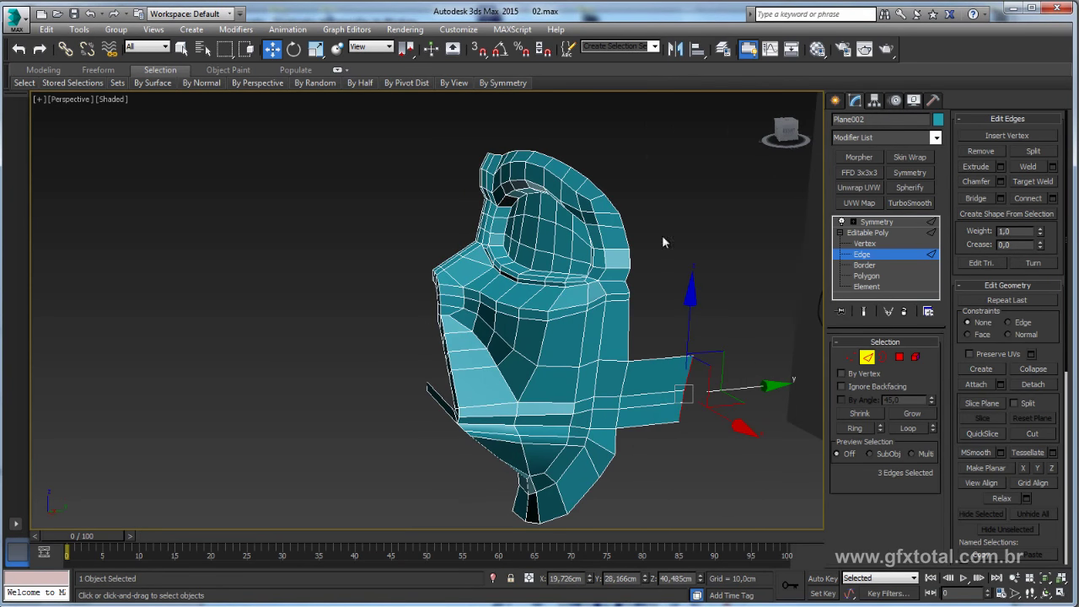
{"action": "mouse_move", "coordinate": [662, 242]}
{"action": "middle_mouse_down", "text": "alt"}
{"action": "mouse_move", "coordinate": [561, 253]}
{"action": "mouse_move", "coordinate": [492, 352]}
{"action": "middle_mouse_up", "text": "alt"}
{"action": "scroll", "coordinate": [492, 352], "scroll_direction": "up", "scroll_amount": 1}
{"action": "scroll", "coordinate": [491, 353], "scroll_direction": "up", "scroll_amount": 1}
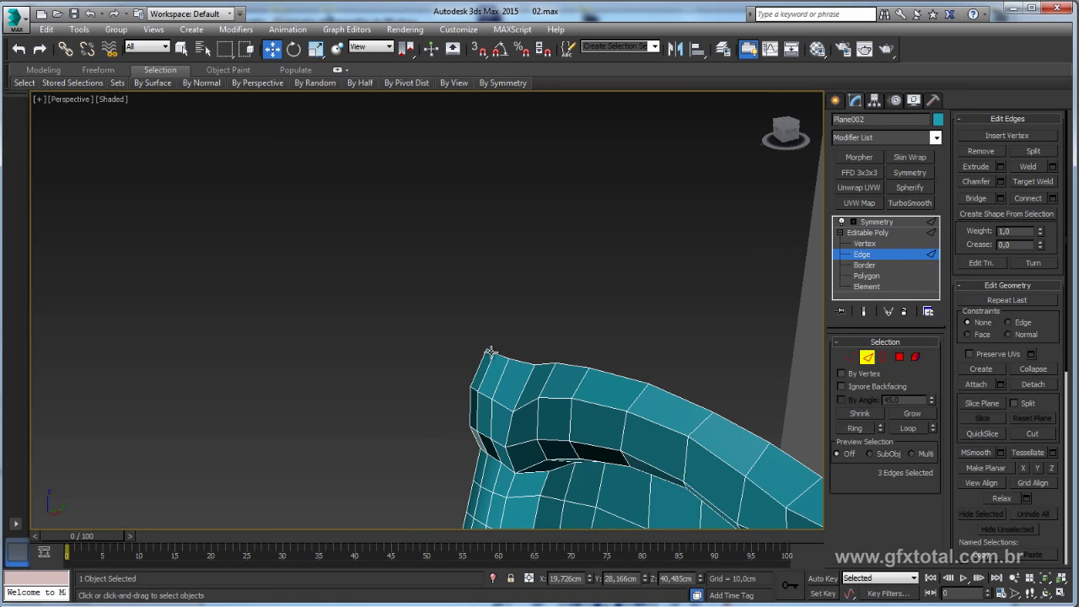
{"action": "middle_click_drag", "start_coordinate": [505, 345], "coordinate": [596, 344], "text": "alt"}
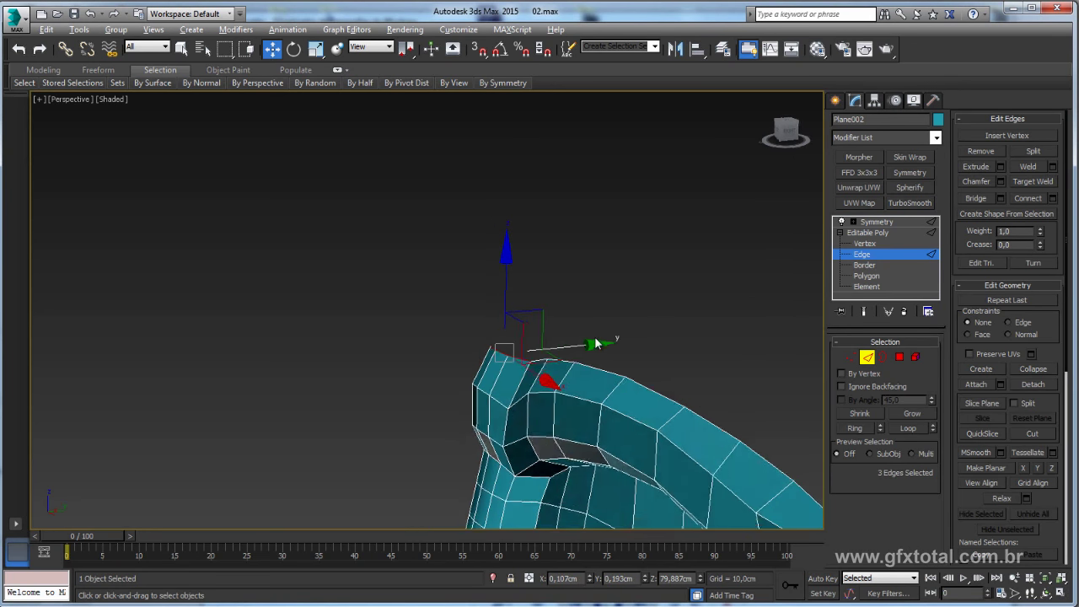
{"action": "left_click_drag", "start_coordinate": [596, 344], "coordinate": [566, 264], "text": "shift"}
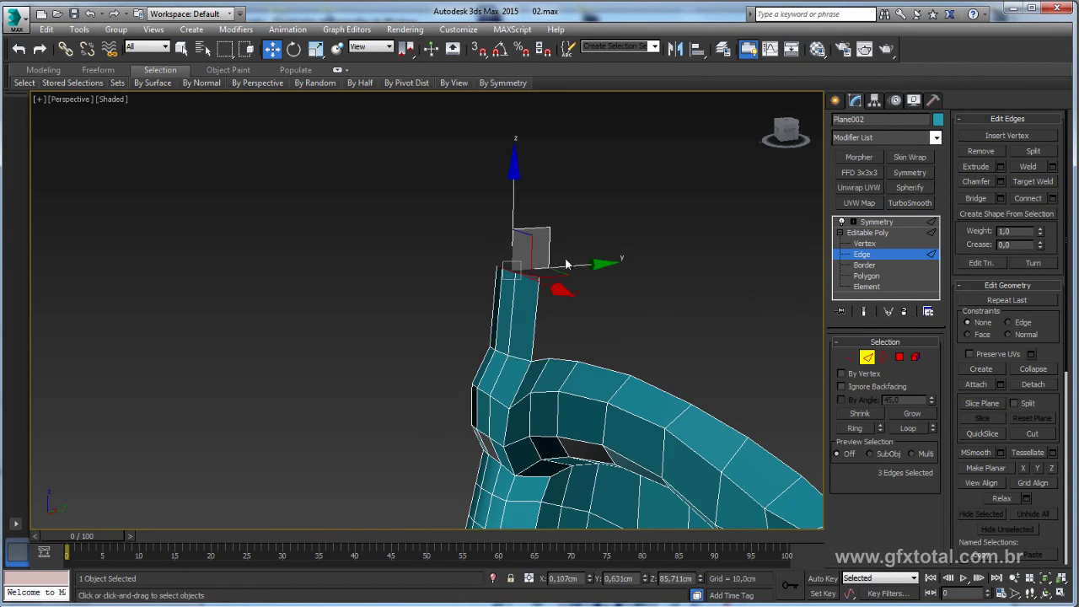
{"action": "scroll", "coordinate": [566, 265], "scroll_direction": "down", "scroll_amount": 2}
{"action": "middle_click_drag", "start_coordinate": [566, 265], "coordinate": [632, 322], "text": "alt"}
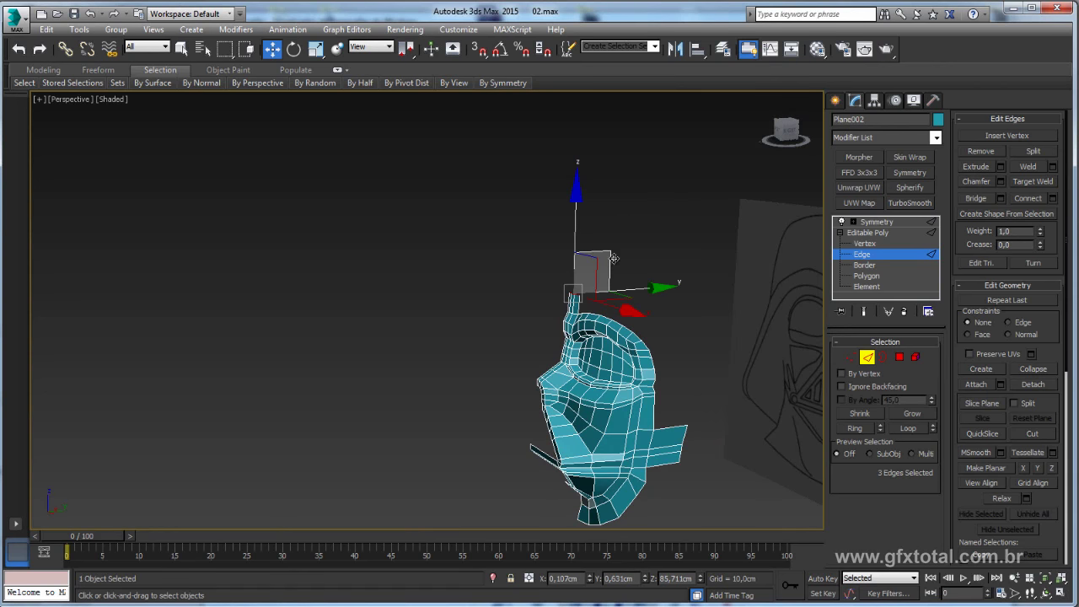
Step: Lengthen the strip further up and back over the head, positioning its end edges
{"action": "left_click_drag", "start_coordinate": [617, 221], "coordinate": [618, 223], "text": "shift"}
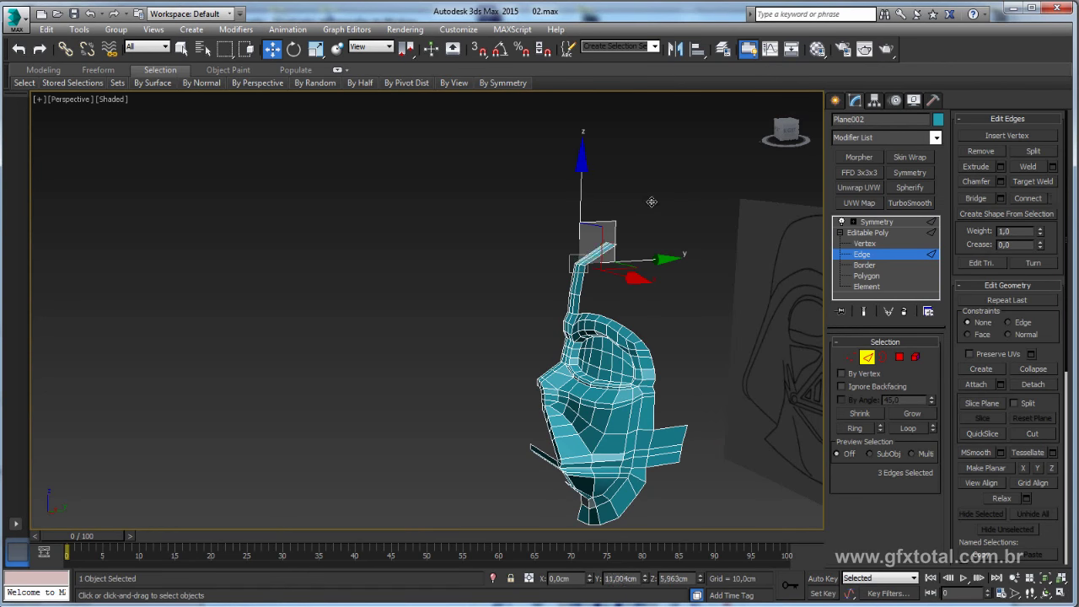
{"action": "middle_click_drag", "start_coordinate": [638, 198], "coordinate": [644, 203], "text": "alt"}
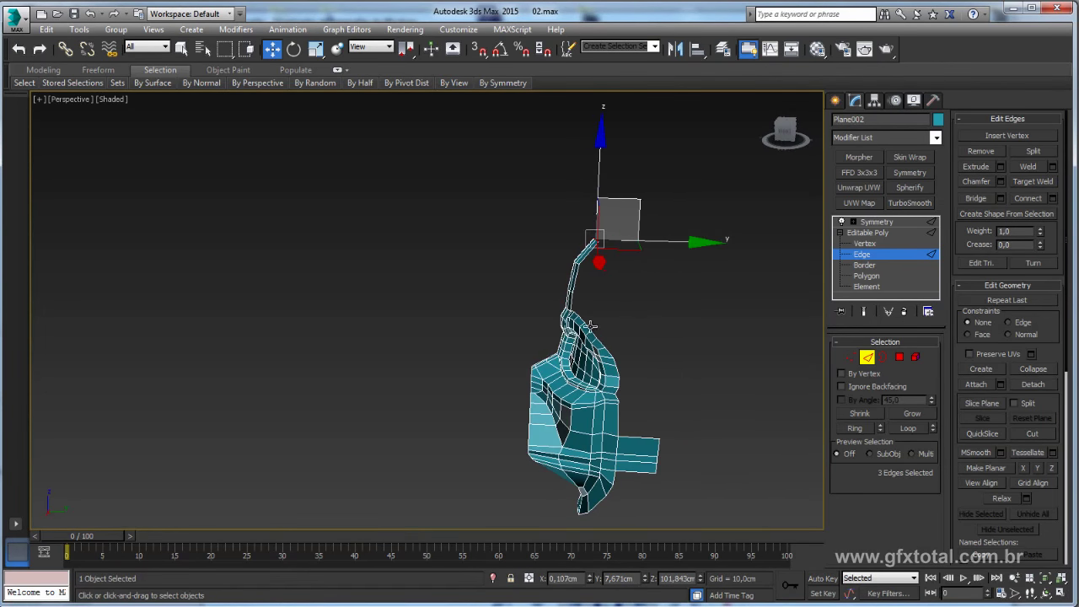
{"action": "left_click_drag", "start_coordinate": [638, 205], "coordinate": [679, 192], "text": "shift"}
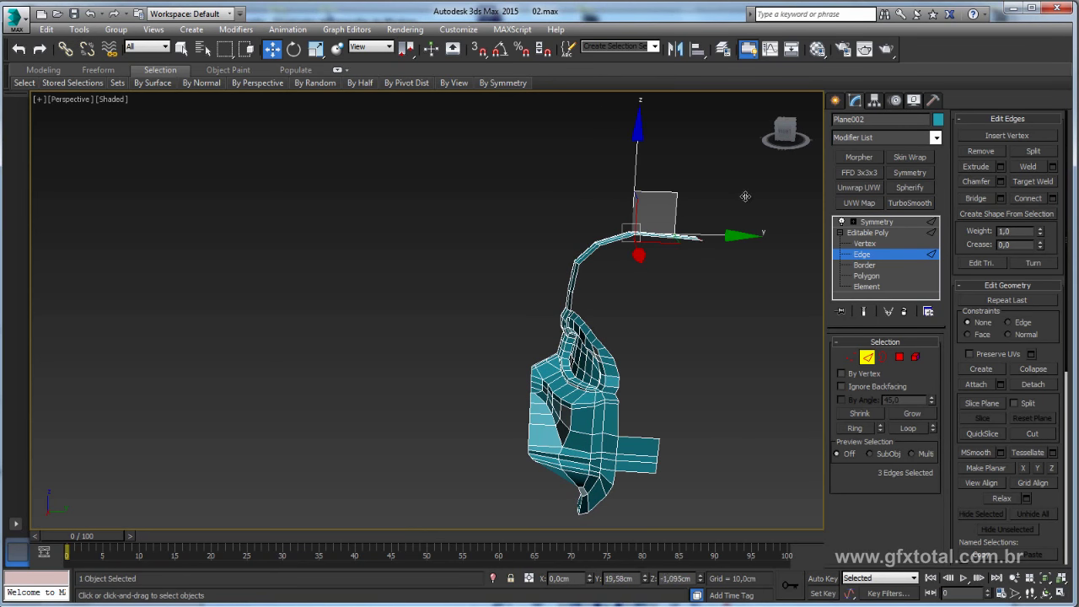
{"action": "left_click", "coordinate": [700, 237]}
{"action": "middle_click_drag", "start_coordinate": [700, 237], "coordinate": [667, 235], "text": "alt"}
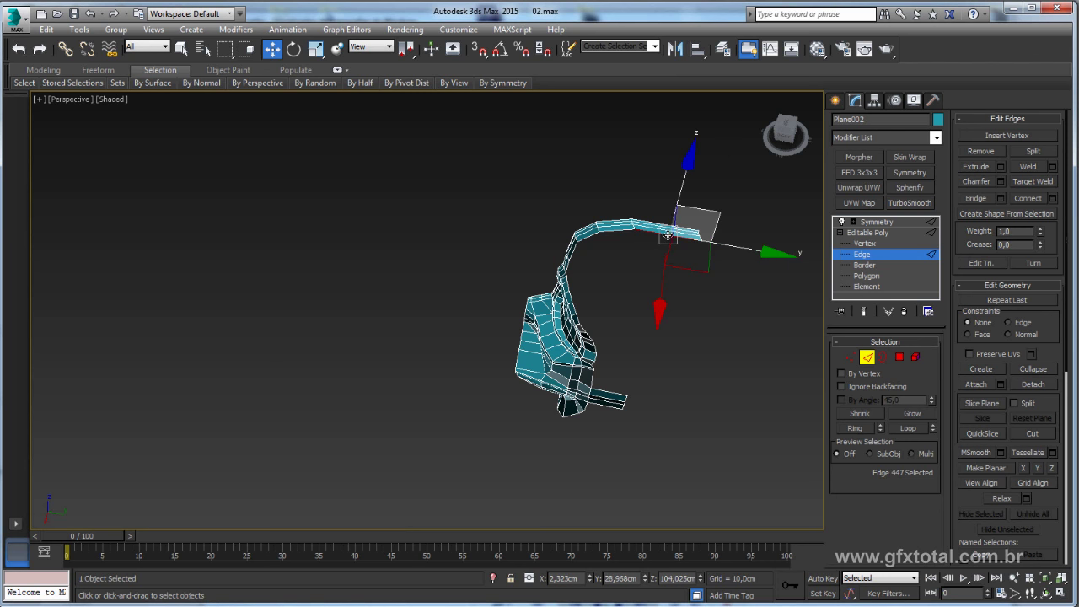
Step: Shift-drag the side arm's end edge outward, then add the strip's end edge to the selection
{"action": "left_click", "coordinate": [626, 398]}
{"action": "middle_click_drag", "start_coordinate": [626, 399], "coordinate": [633, 391], "text": "alt"}
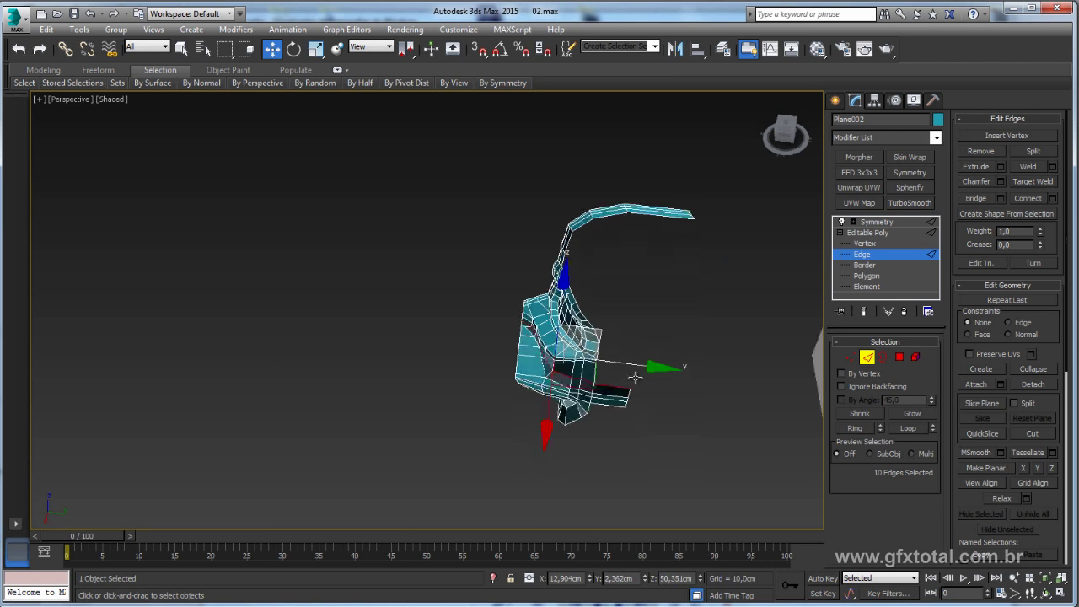
{"action": "scroll", "coordinate": [632, 390], "scroll_direction": "up", "scroll_amount": 3}
{"action": "scroll", "coordinate": [633, 389], "scroll_direction": "up", "scroll_amount": 2}
{"action": "left_click_drag", "start_coordinate": [633, 389], "coordinate": [705, 392], "text": "shift"}
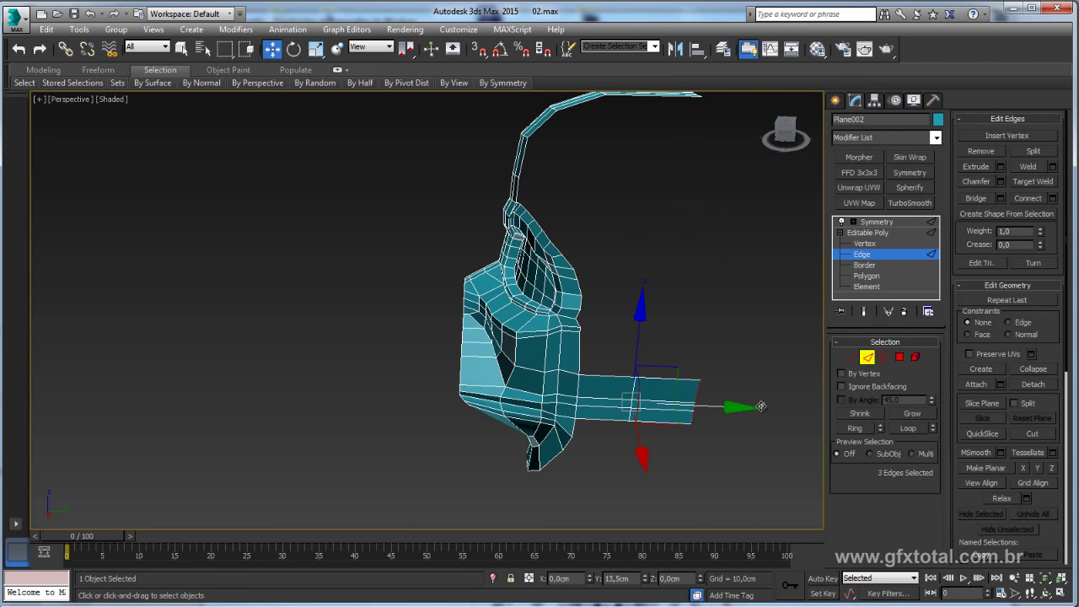
{"action": "left_click", "coordinate": [660, 97], "text": "ctrl"}
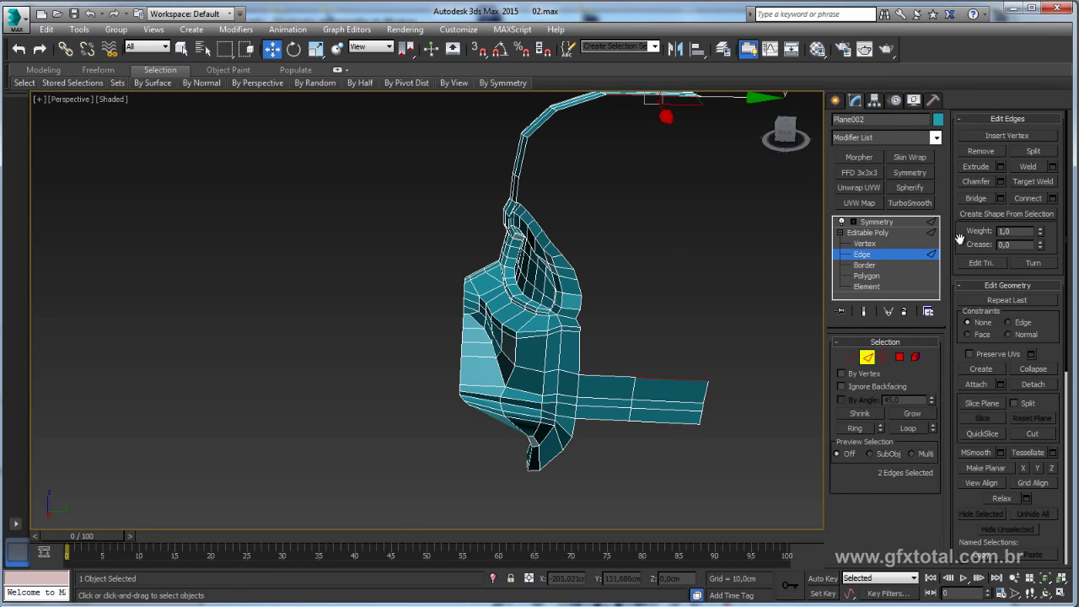
Step: Bridge the strip and side-arm end edges into one band and add a dividing edge
{"action": "left_click", "coordinate": [978, 198]}
{"action": "middle_click_drag", "start_coordinate": [625, 241], "coordinate": [736, 215], "text": "alt"}
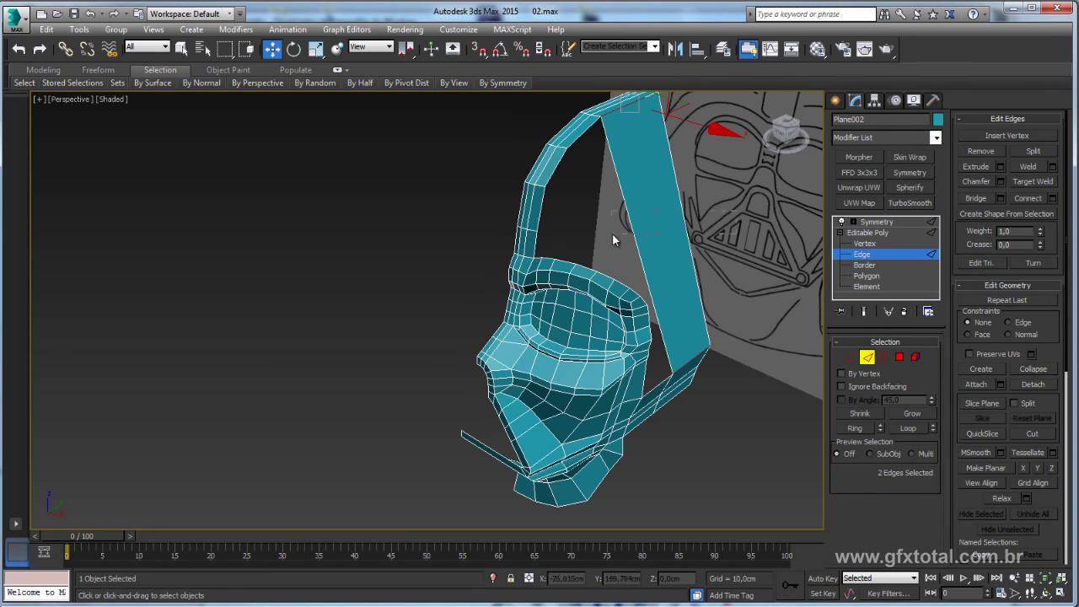
{"action": "left_click", "coordinate": [1029, 199]}
{"action": "left_click", "coordinate": [784, 130]}
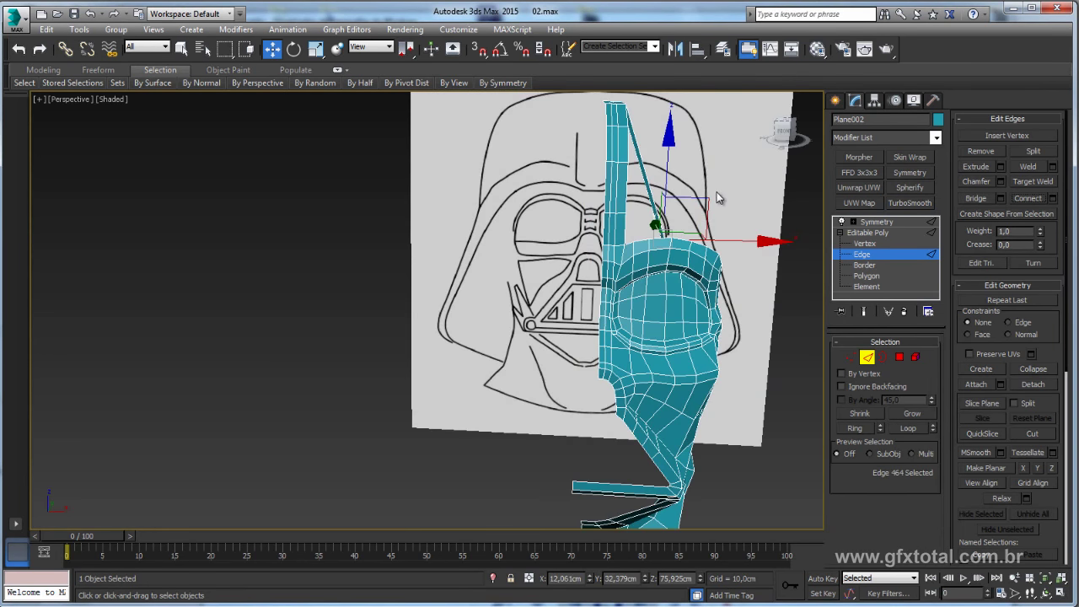
{"action": "scroll", "coordinate": [753, 192], "scroll_direction": "up", "scroll_amount": 5}
{"action": "middle_click_drag", "start_coordinate": [753, 192], "coordinate": [757, 212]}
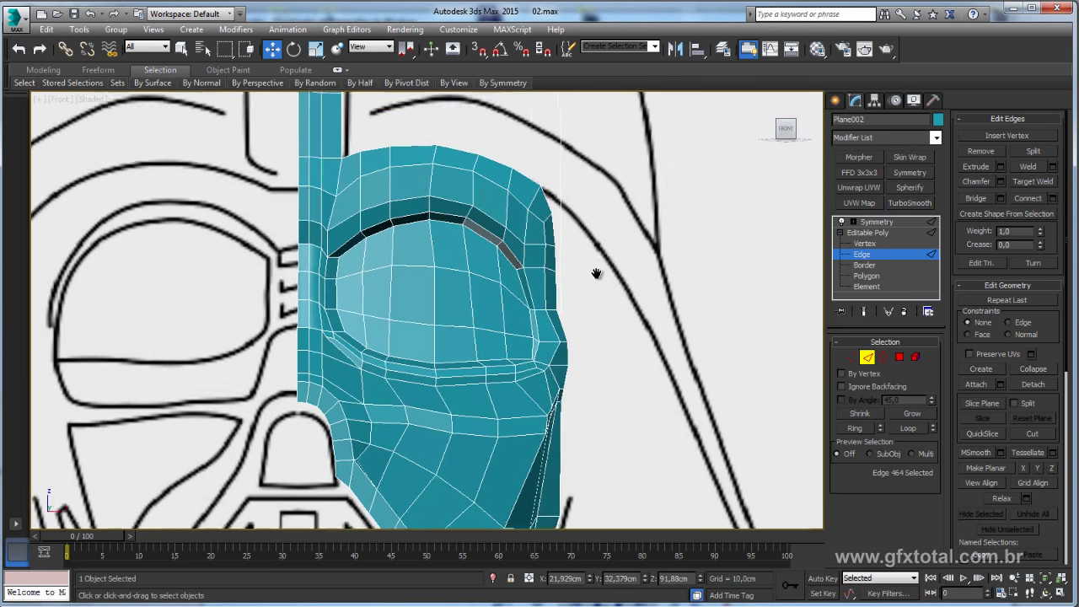
{"action": "scroll", "coordinate": [597, 192], "scroll_direction": "down", "scroll_amount": 3}
{"action": "middle_click_drag", "start_coordinate": [598, 192], "coordinate": [596, 311]}
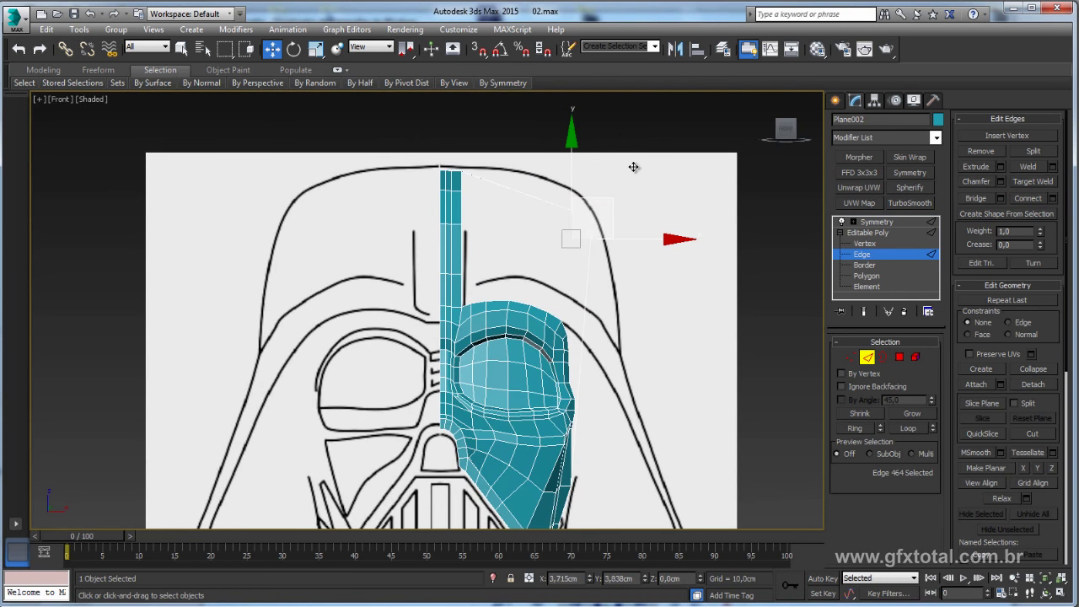
Step: In Front view, connect two more pairs of band edges with new edges
{"action": "left_click", "coordinate": [562, 210]}
{"action": "middle_click_drag", "start_coordinate": [562, 210], "coordinate": [536, 228]}
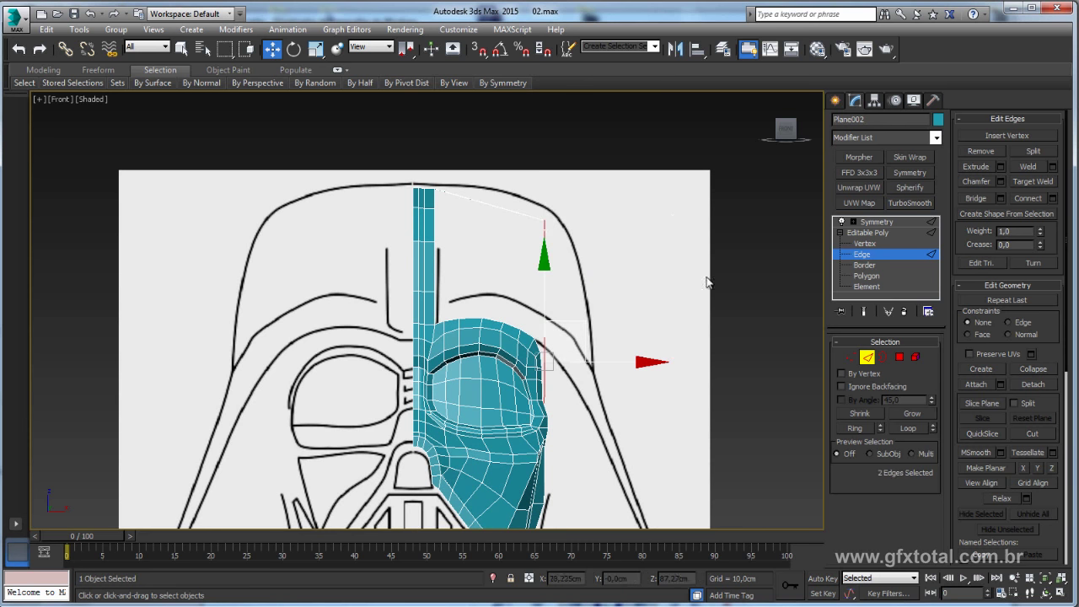
{"action": "left_click", "coordinate": [1026, 199]}
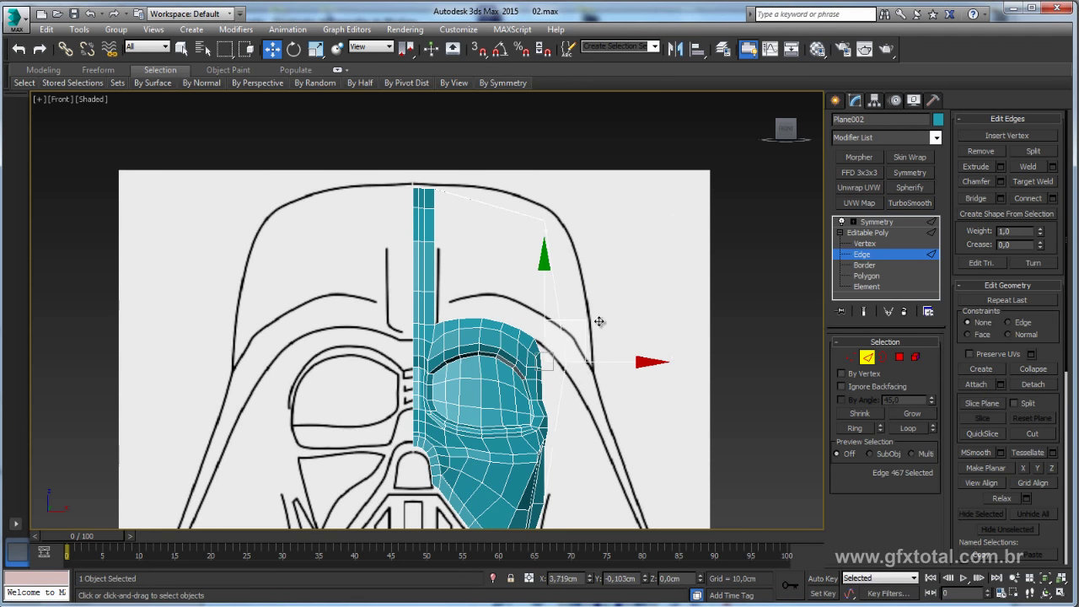
{"action": "mouse_move", "coordinate": [609, 369]}
{"action": "middle_mouse_down"}
{"action": "mouse_move", "coordinate": [548, 331]}
{"action": "mouse_move", "coordinate": [553, 346]}
{"action": "middle_mouse_up"}
{"action": "left_click", "coordinate": [525, 344]}
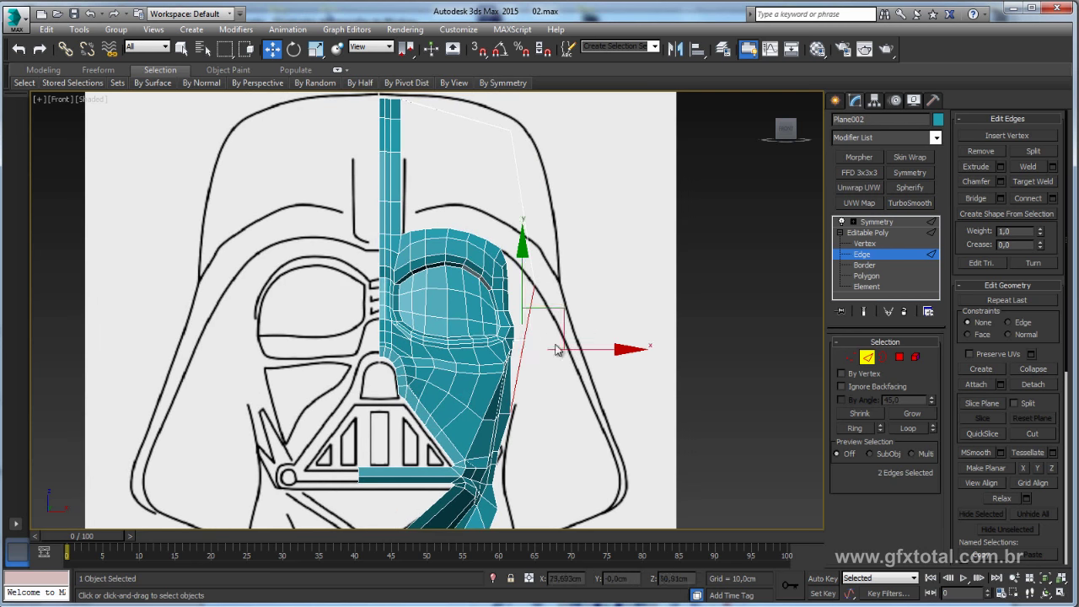
{"action": "left_click", "coordinate": [1034, 201]}
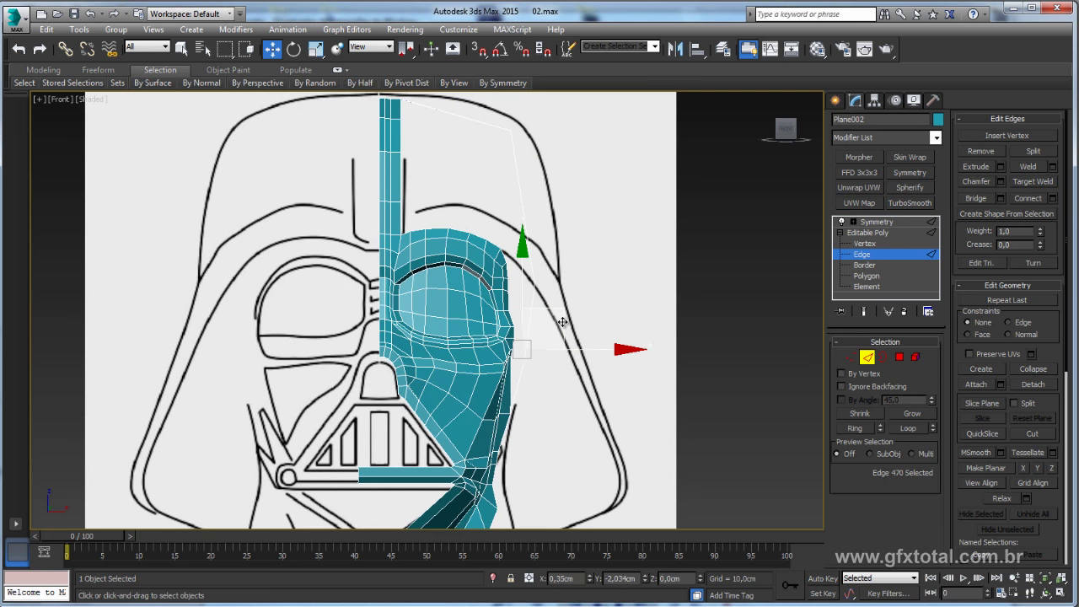
Step: Back in Perspective view, raise the selected band edges slightly to follow the sketch
{"action": "key", "text": "p"}
{"action": "mouse_move", "coordinate": [602, 341]}
{"action": "middle_mouse_down", "text": "alt"}
{"action": "mouse_move", "coordinate": [530, 426]}
{"action": "mouse_move", "coordinate": [640, 314]}
{"action": "mouse_move", "coordinate": [549, 376]}
{"action": "middle_mouse_up", "text": "alt"}
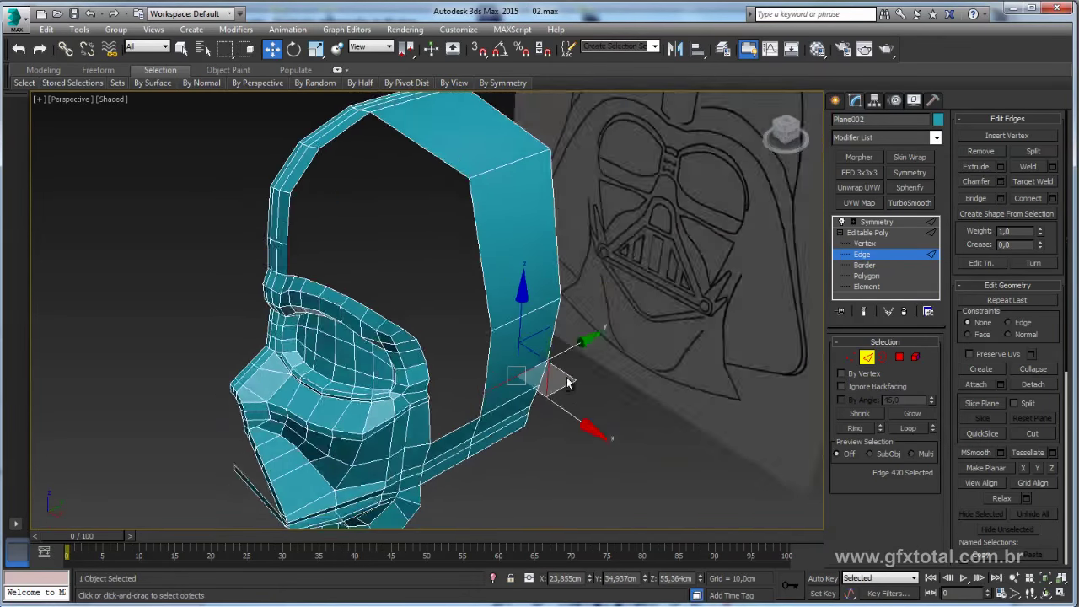
{"action": "scroll", "coordinate": [466, 311], "scroll_direction": "up", "scroll_amount": 5}
{"action": "scroll", "coordinate": [414, 367], "scroll_direction": "down", "scroll_amount": 3}
{"action": "scroll", "coordinate": [428, 390], "scroll_direction": "down", "scroll_amount": 1}
{"action": "scroll", "coordinate": [429, 389], "scroll_direction": "down", "scroll_amount": 4}
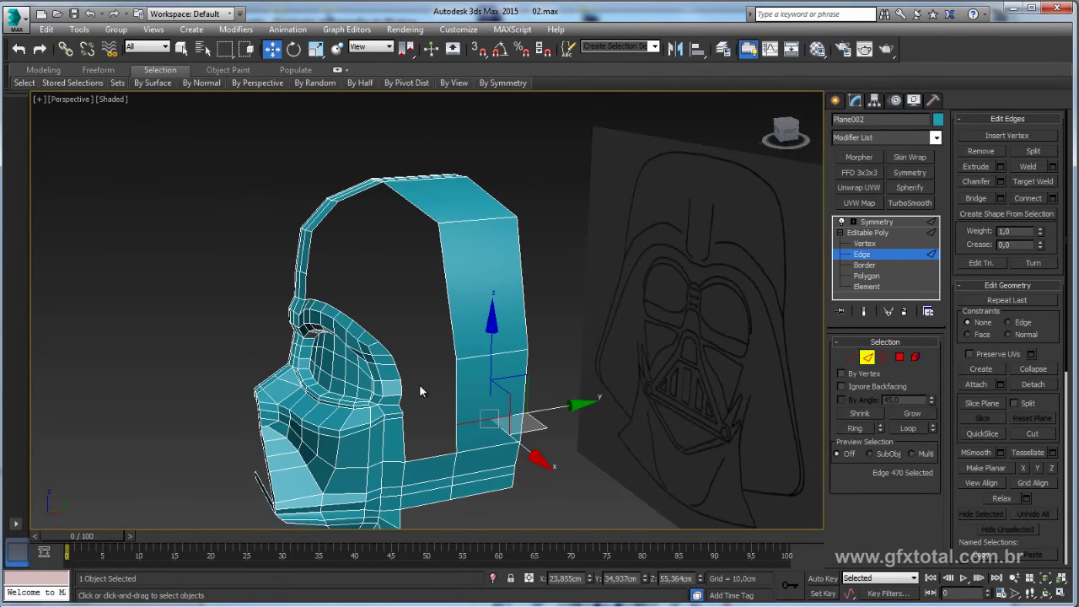
{"action": "middle_click_drag", "start_coordinate": [419, 383], "coordinate": [414, 415], "text": "alt"}
{"action": "scroll", "coordinate": [424, 412], "scroll_direction": "up", "scroll_amount": 5}
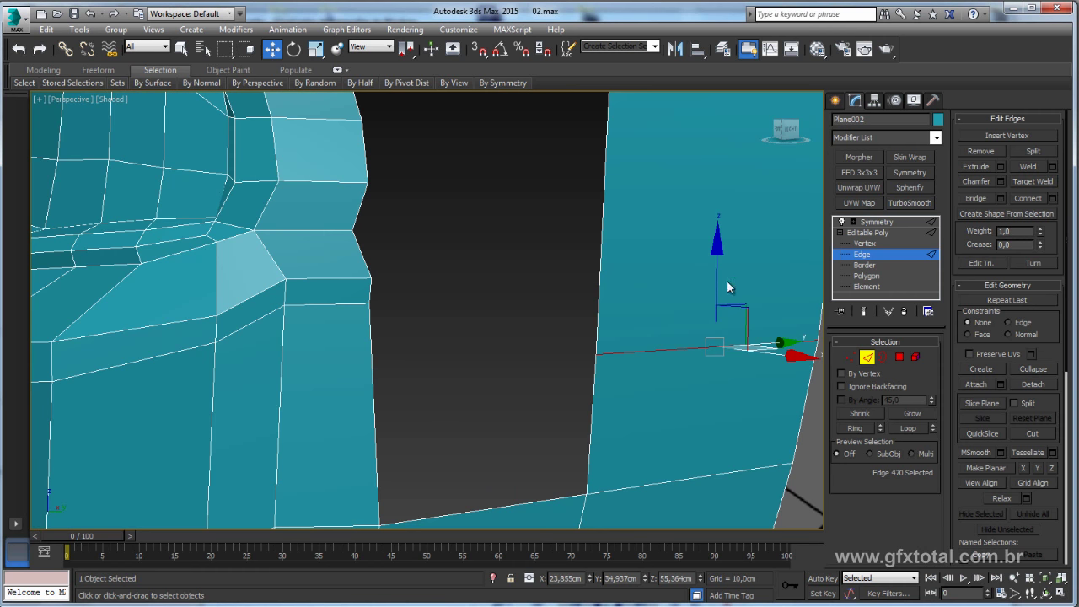
{"action": "left_click_drag", "start_coordinate": [727, 280], "coordinate": [716, 241]}
{"action": "mouse_move", "coordinate": [715, 241]}
{"action": "middle_mouse_down", "text": "alt"}
{"action": "mouse_move", "coordinate": [794, 311]}
{"action": "mouse_move", "coordinate": [802, 300]}
{"action": "middle_mouse_up", "text": "alt"}
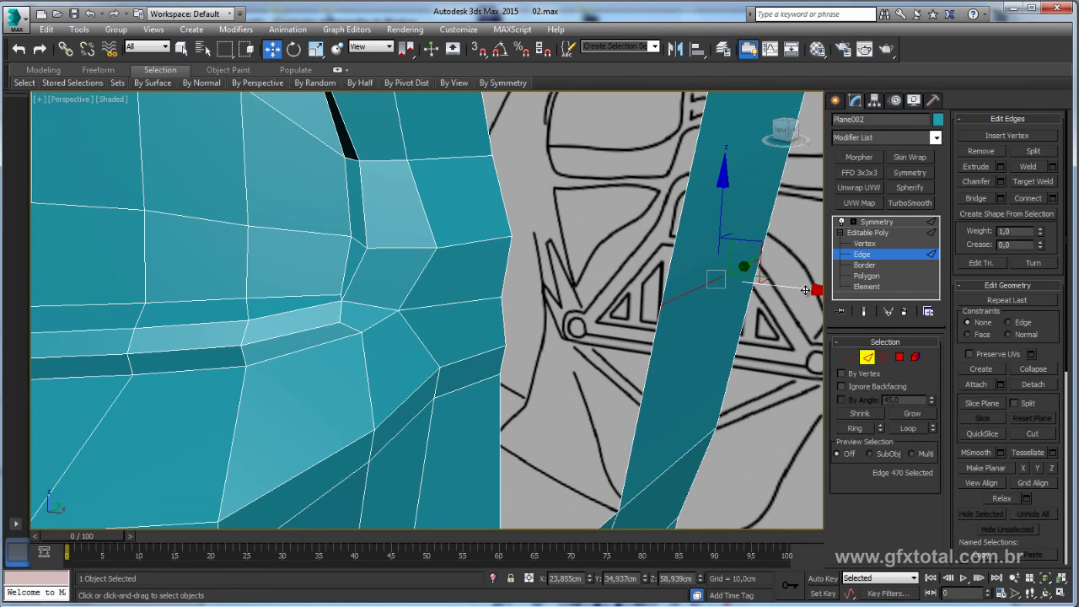
Step: Shift the headband band right, then connect a new edge across it and raise it
{"action": "left_click_drag", "start_coordinate": [805, 290], "coordinate": [684, 364]}
{"action": "left_click", "coordinate": [658, 383]}
{"action": "scroll", "coordinate": [570, 448], "scroll_direction": "down", "scroll_amount": 5}
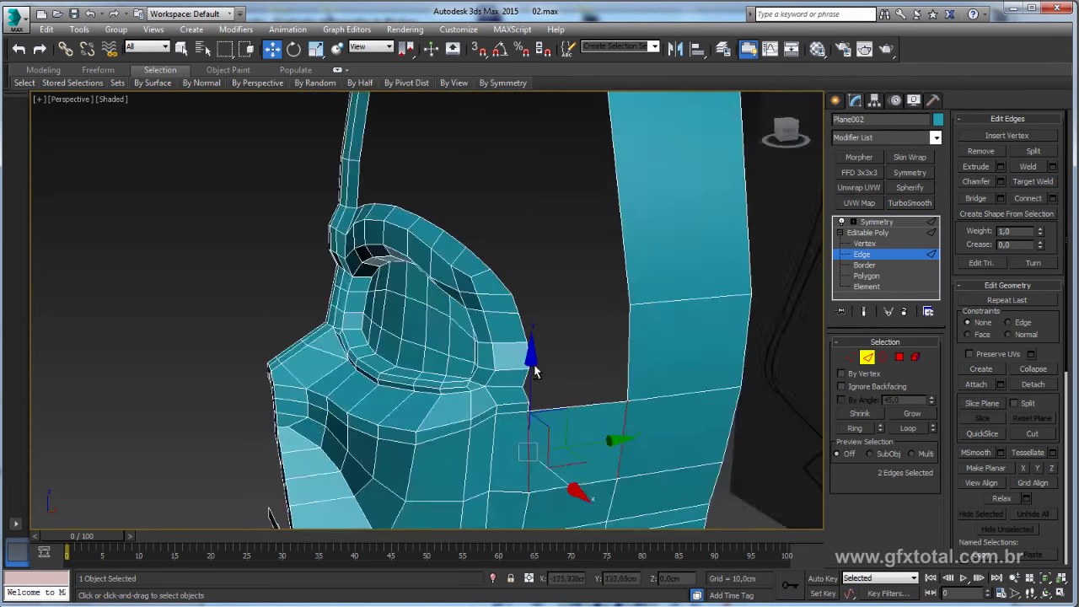
{"action": "mouse_move", "coordinate": [522, 362]}
{"action": "middle_mouse_down", "text": "alt"}
{"action": "mouse_move", "coordinate": [589, 375]}
{"action": "mouse_move", "coordinate": [551, 282]}
{"action": "mouse_move", "coordinate": [563, 291]}
{"action": "middle_mouse_up", "text": "alt"}
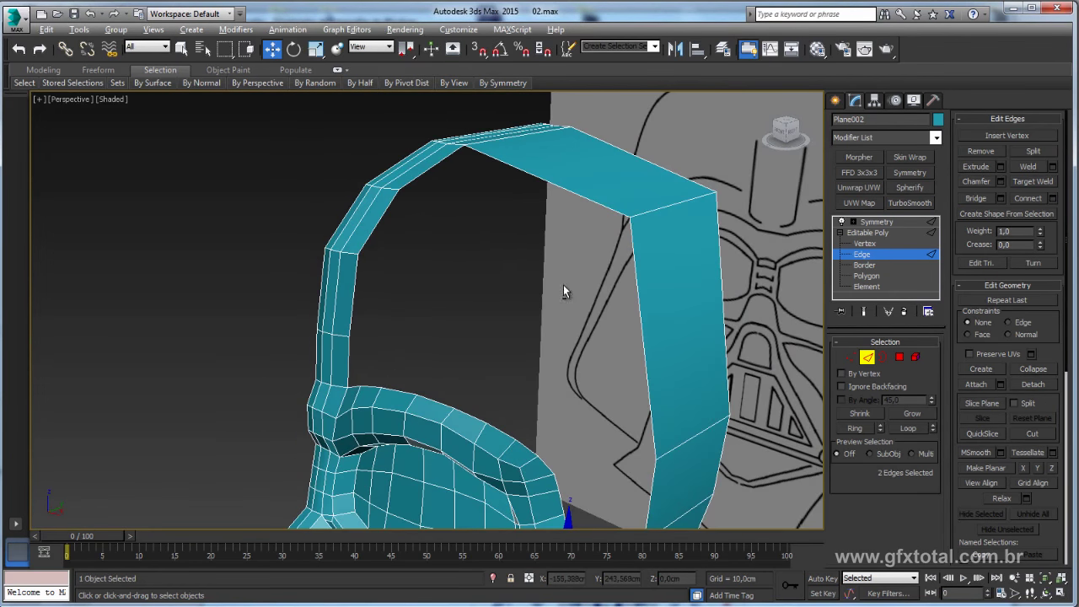
{"action": "mouse_move", "coordinate": [438, 285]}
{"action": "middle_mouse_down", "text": "alt"}
{"action": "mouse_move", "coordinate": [484, 354]}
{"action": "mouse_move", "coordinate": [713, 323]}
{"action": "middle_mouse_up", "text": "alt"}
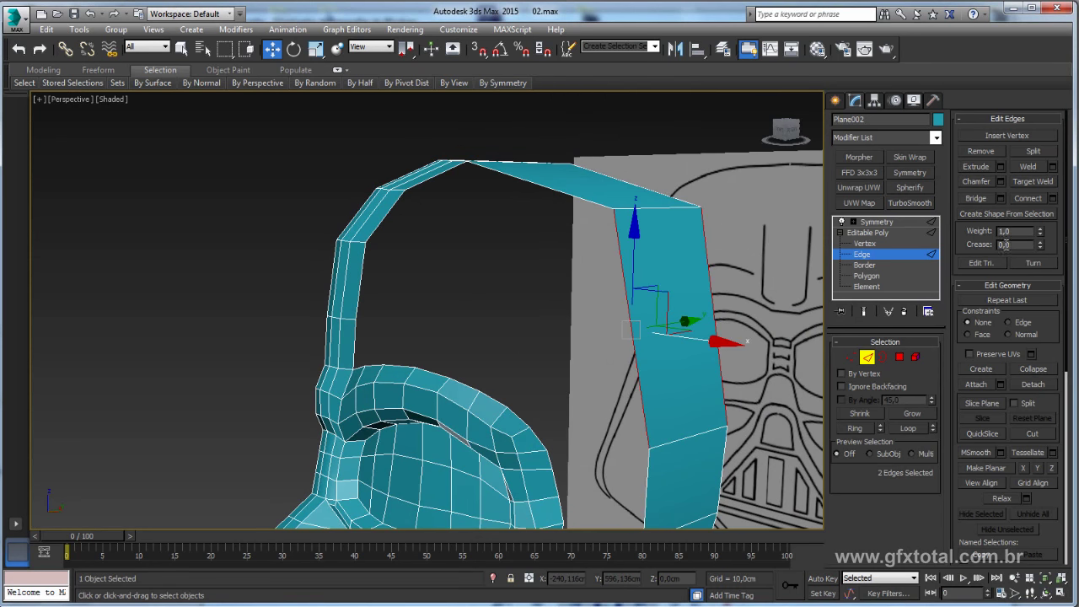
{"action": "left_click", "coordinate": [1028, 198]}
{"action": "mouse_move", "coordinate": [640, 321]}
{"action": "middle_mouse_down", "text": "alt"}
{"action": "mouse_move", "coordinate": [590, 228]}
{"action": "mouse_move", "coordinate": [582, 173]}
{"action": "middle_mouse_up", "text": "alt"}
{"action": "key", "text": "ctrl+shift+e"}
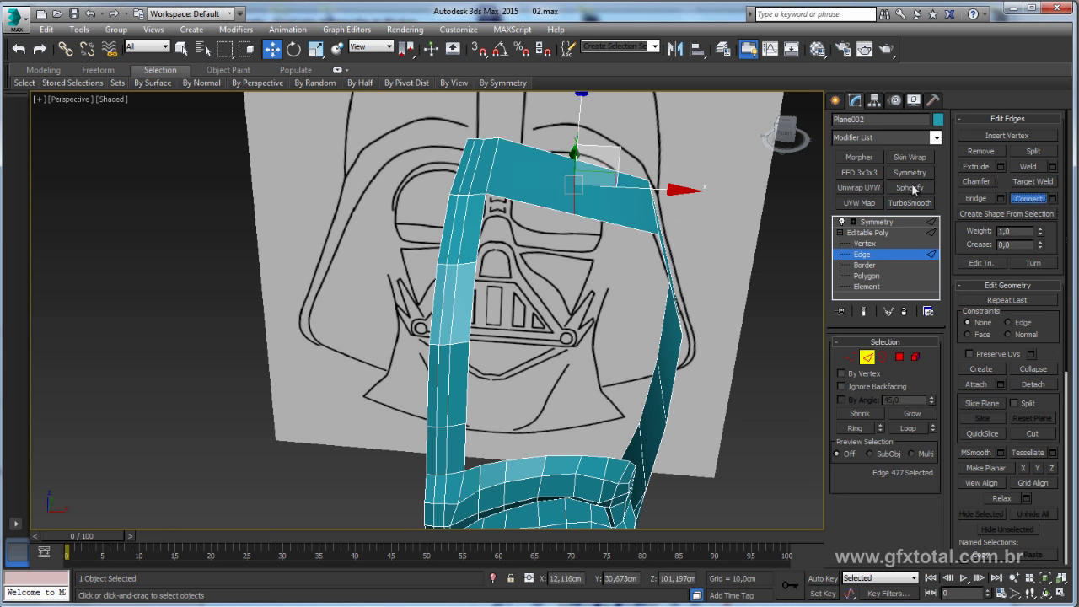
{"action": "left_click_drag", "start_coordinate": [628, 151], "coordinate": [619, 140]}
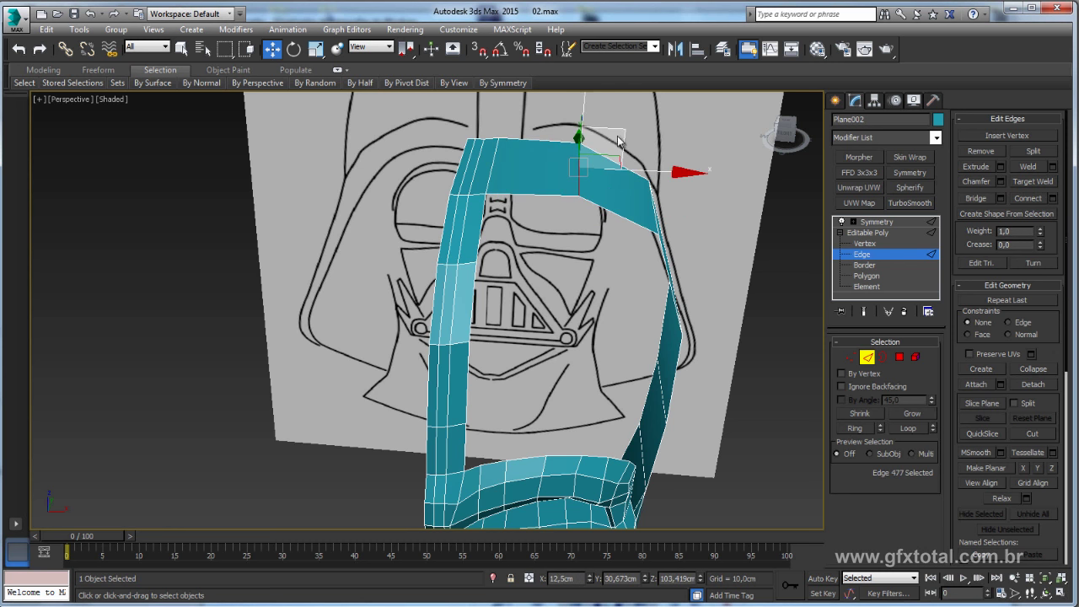
Step: Move the headband's top edges left to match the outline and select its inner arm edges
{"action": "left_click", "coordinate": [494, 171]}
{"action": "left_click", "coordinate": [542, 194]}
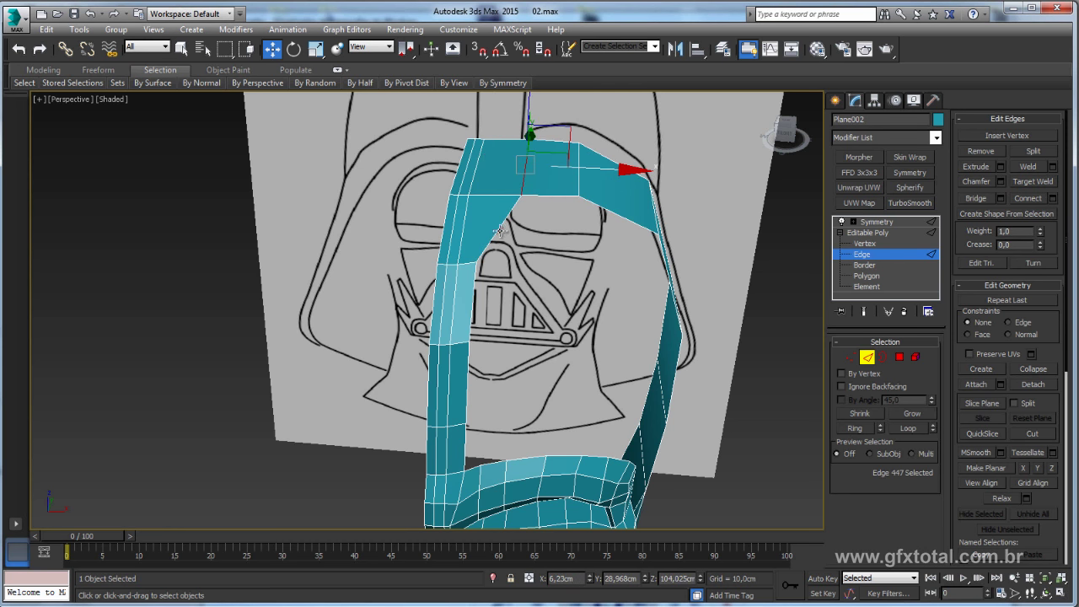
{"action": "mouse_move", "coordinate": [596, 185]}
{"action": "left_mouse_down"}
{"action": "mouse_move", "coordinate": [562, 168]}
{"action": "mouse_move", "coordinate": [607, 167]}
{"action": "left_mouse_up"}
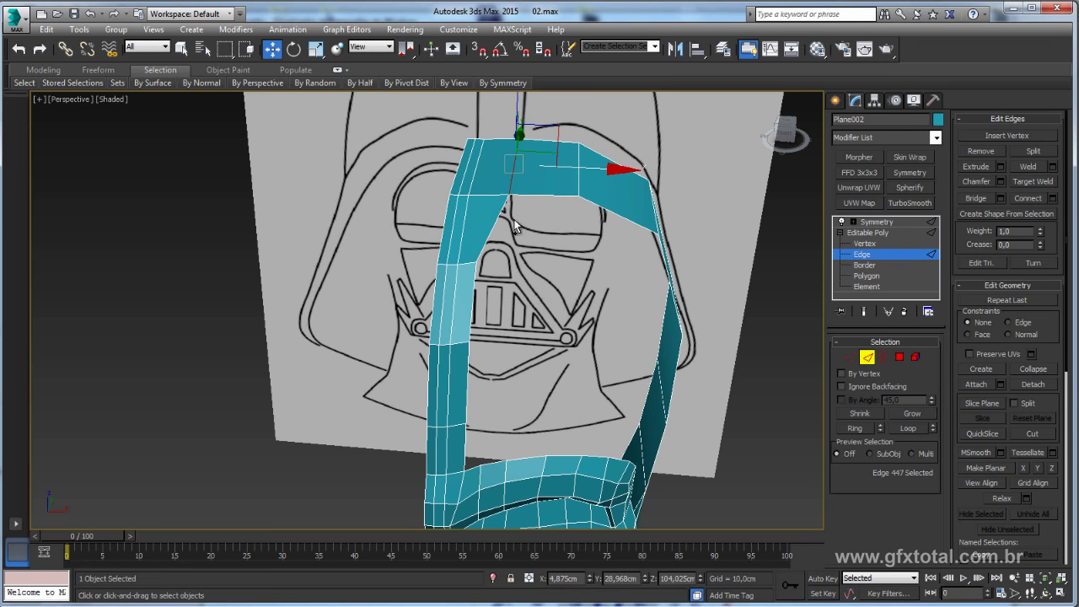
{"action": "left_click", "coordinate": [494, 219], "text": "ctrl"}
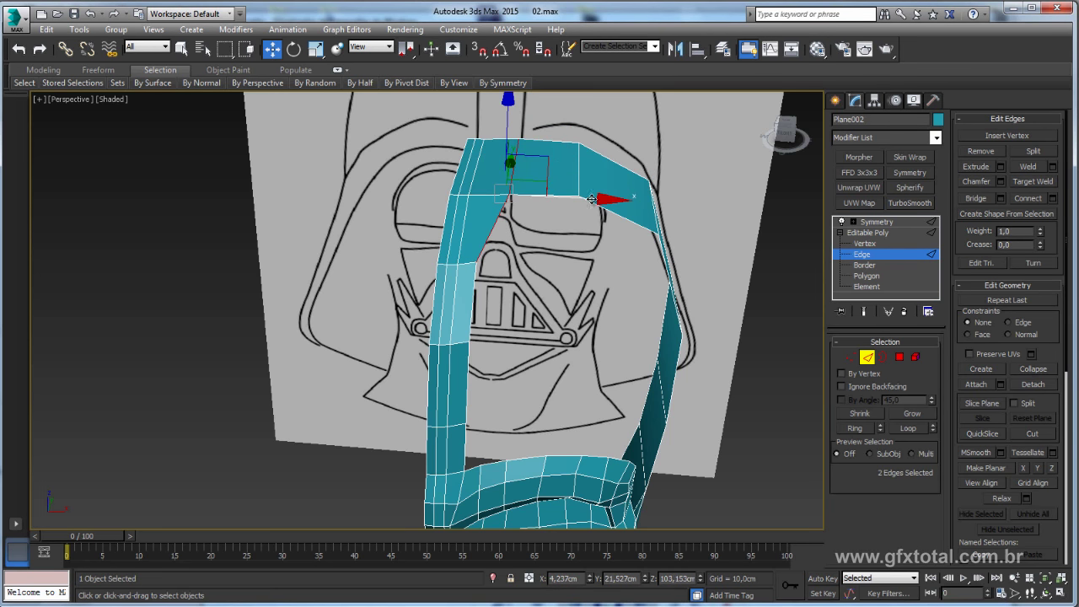
{"action": "left_click", "coordinate": [471, 328]}
{"action": "left_click", "coordinate": [471, 365]}
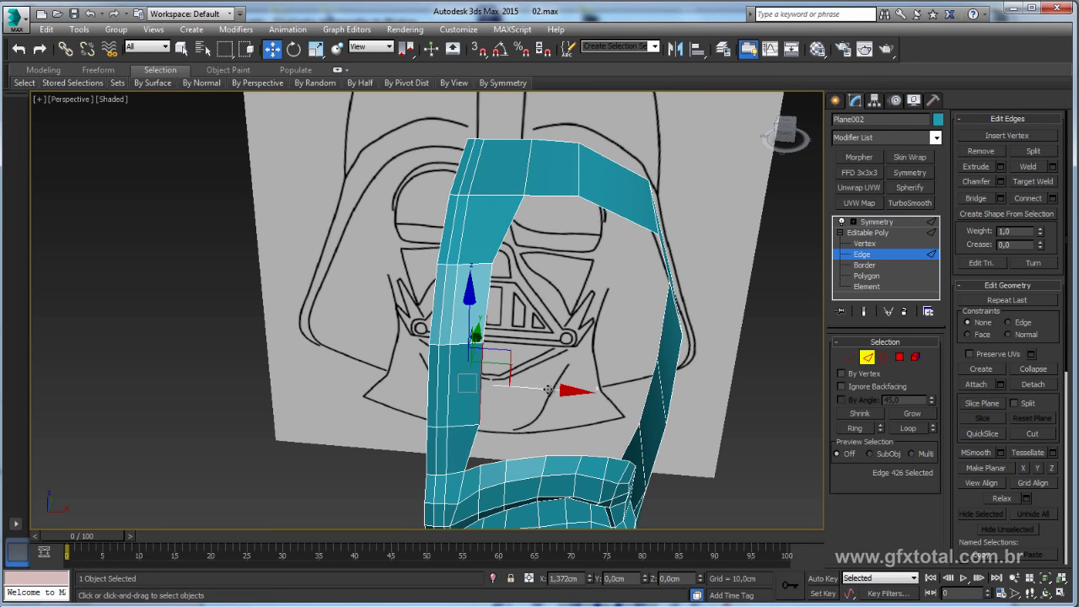
Step: Shift-drag the lower mask's five top arc edges upward into a new row of polygons
{"action": "middle_click_drag", "start_coordinate": [553, 401], "coordinate": [557, 356], "text": "alt"}
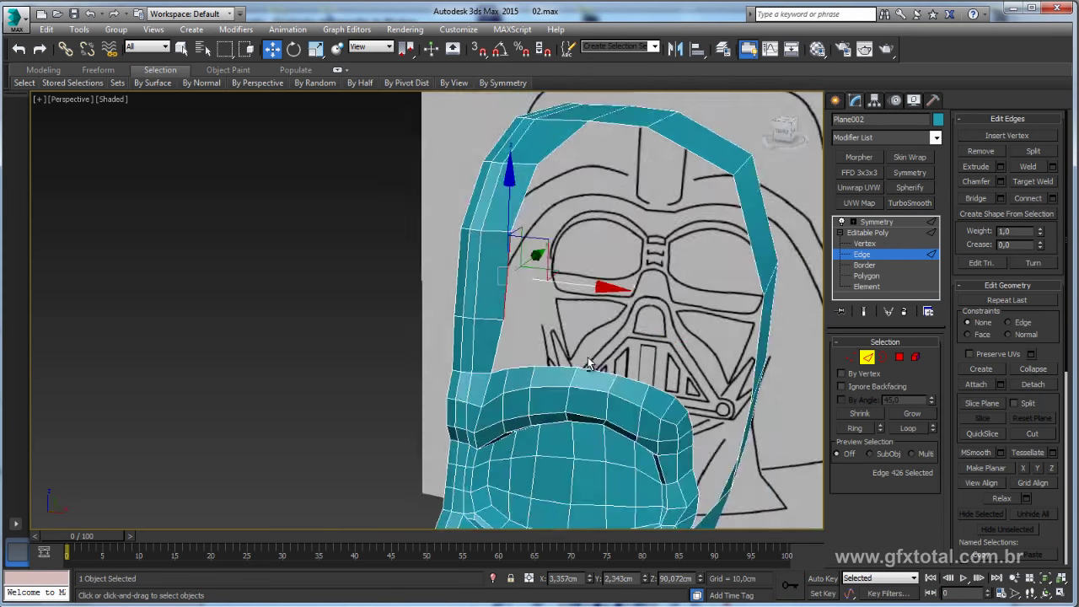
{"action": "left_click", "coordinate": [586, 380]}
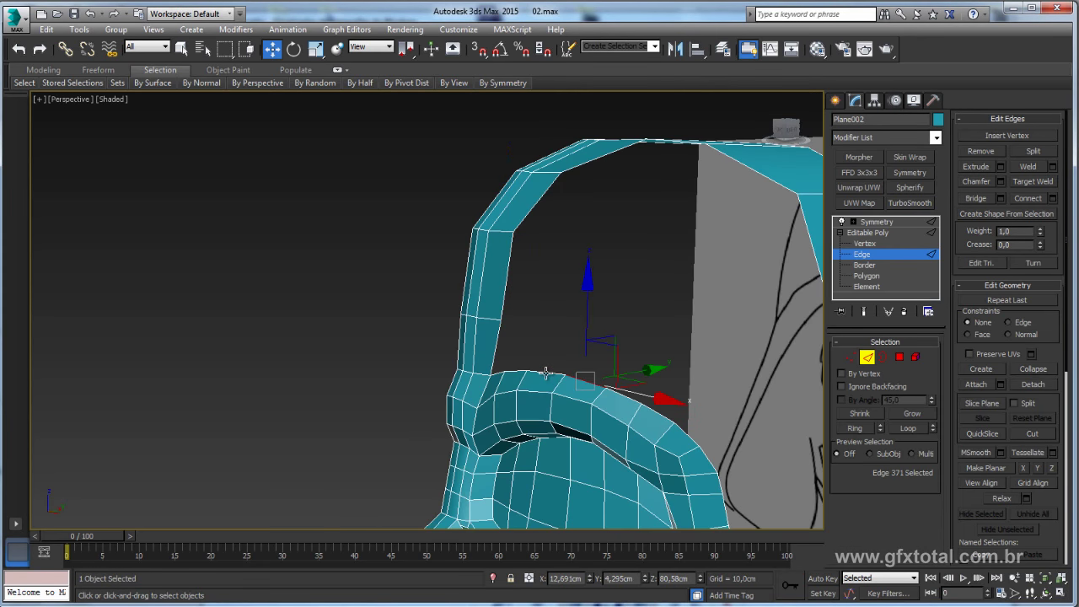
{"action": "left_click", "coordinate": [633, 403], "text": "ctrl"}
{"action": "left_click", "coordinate": [661, 418], "text": "ctrl"}
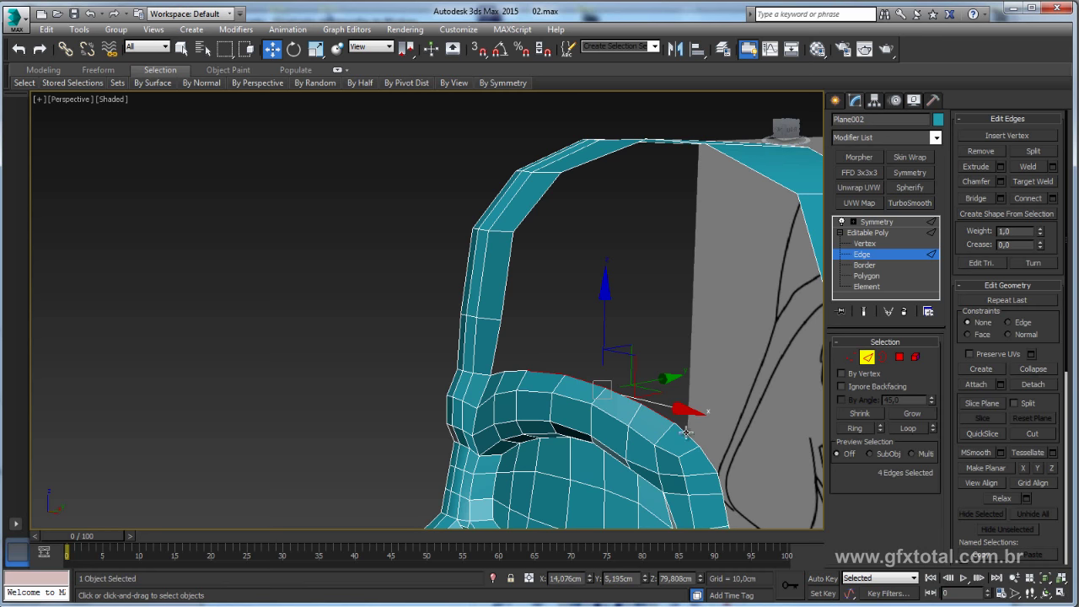
{"action": "middle_click_drag", "start_coordinate": [686, 431], "coordinate": [506, 385], "text": "alt"}
{"action": "left_click", "coordinate": [549, 368], "text": "ctrl"}
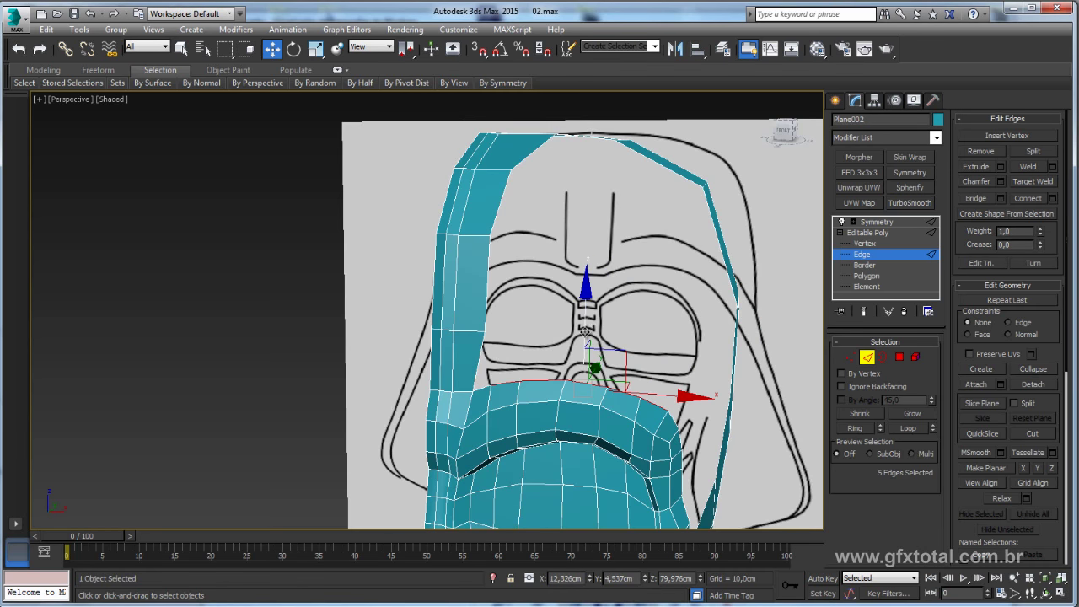
{"action": "left_click_drag", "start_coordinate": [674, 395], "coordinate": [674, 346], "text": "shift"}
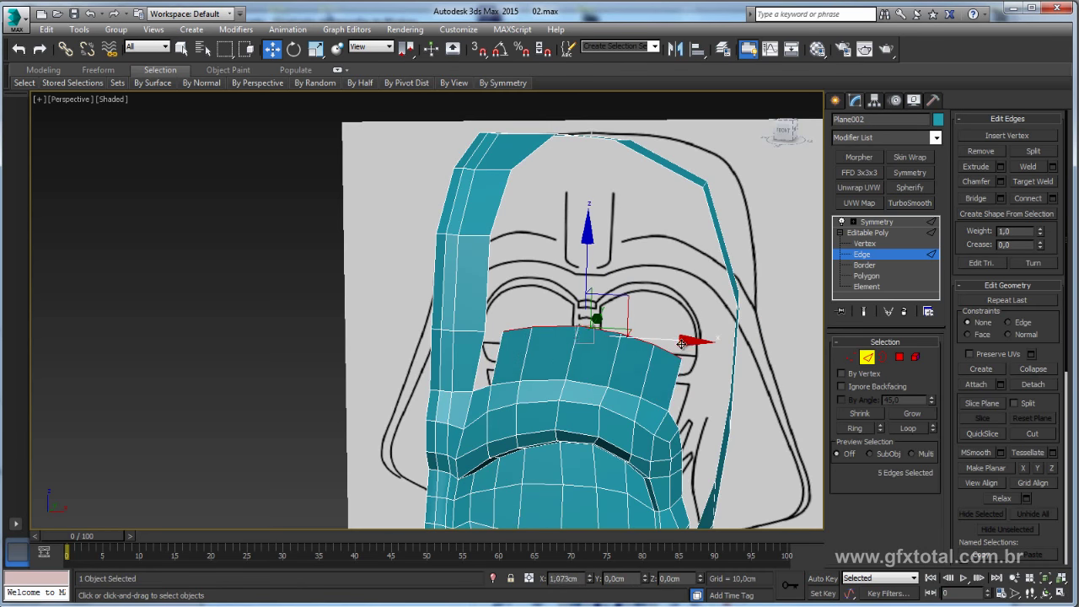
{"action": "key", "text": "e"}
{"action": "key", "text": "w"}
{"action": "middle_click_drag", "start_coordinate": [665, 359], "coordinate": [605, 398], "text": "alt"}
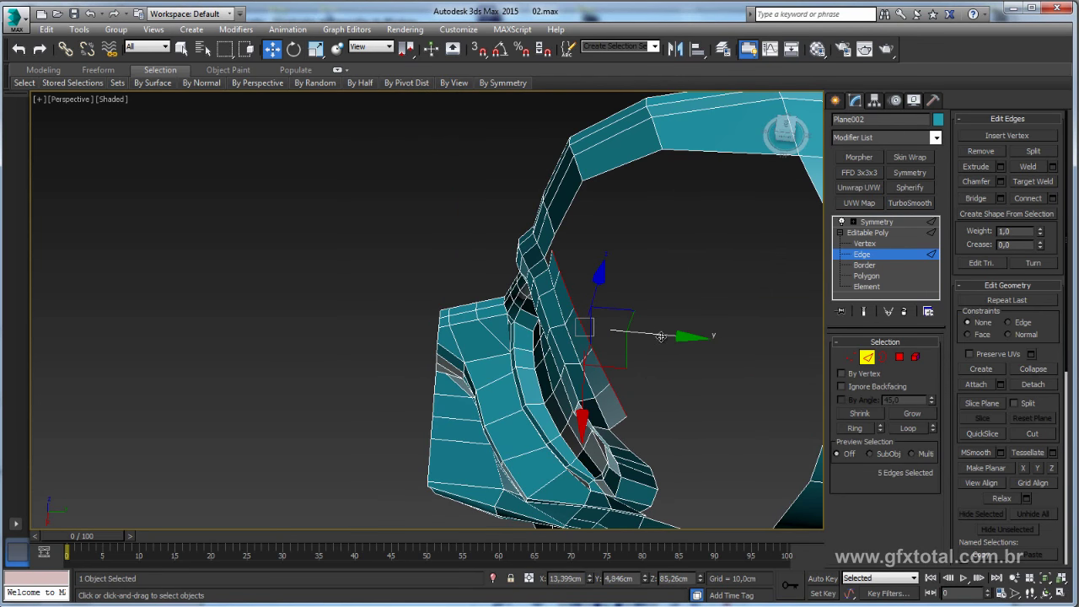
Step: Raise an edge of the new row toward the headband and bridge the two edges
{"action": "left_click", "coordinate": [548, 256]}
{"action": "mouse_move", "coordinate": [534, 262]}
{"action": "middle_mouse_down", "text": "alt"}
{"action": "mouse_move", "coordinate": [553, 265]}
{"action": "mouse_move", "coordinate": [540, 268]}
{"action": "middle_mouse_up", "text": "alt"}
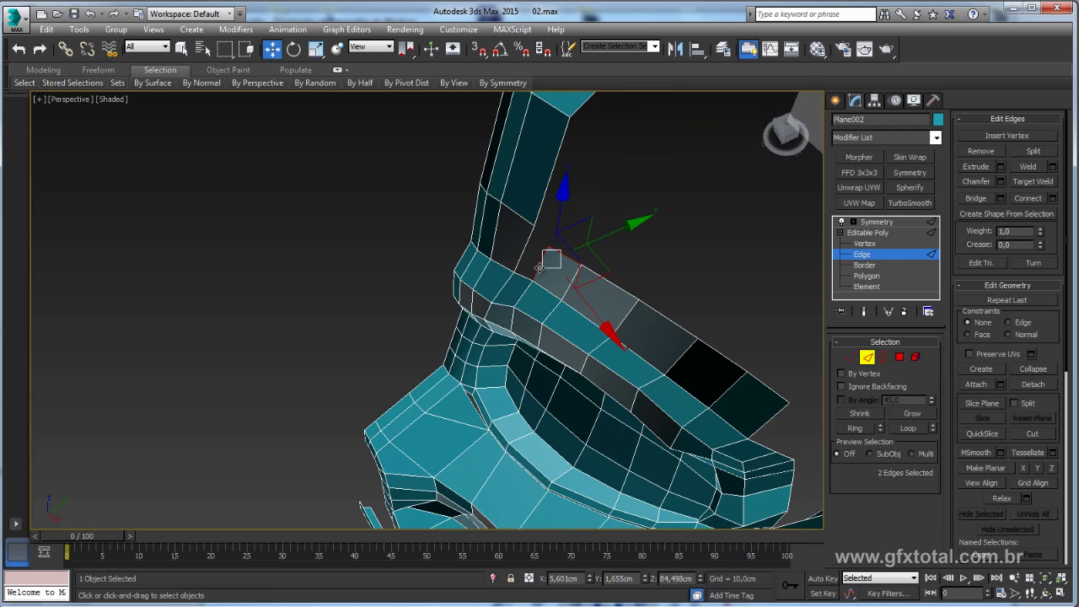
{"action": "left_click_drag", "start_coordinate": [539, 268], "coordinate": [511, 260]}
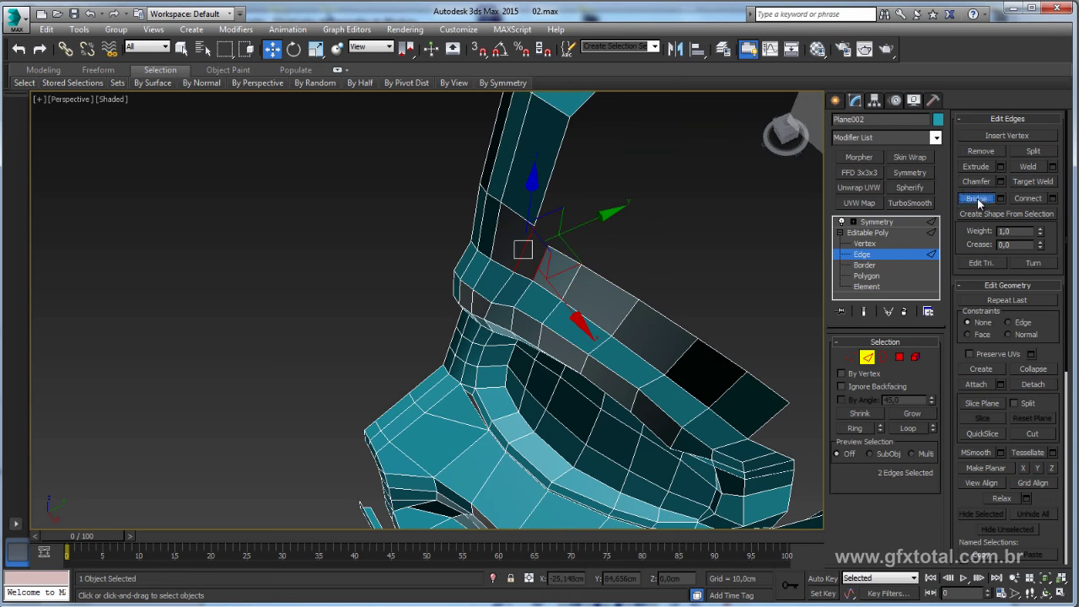
{"action": "left_click", "coordinate": [978, 202]}
Step: Select mask vertices near the new bridge to fit them to the reference
{"action": "key", "text": "1"}
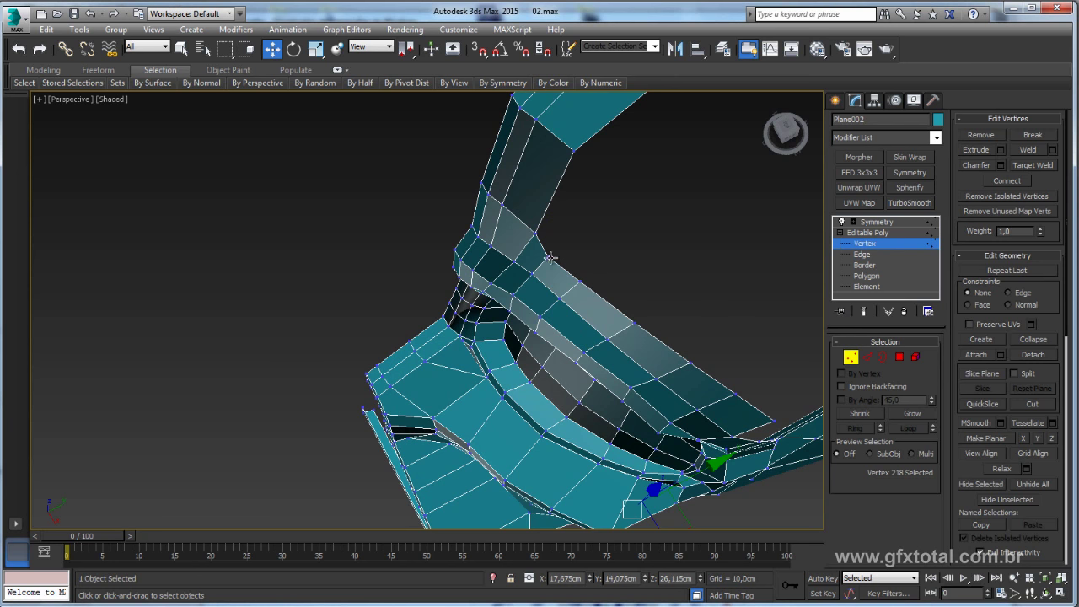
{"action": "left_click", "coordinate": [549, 257]}
{"action": "mouse_move", "coordinate": [590, 278]}
{"action": "middle_mouse_down", "text": "alt"}
{"action": "mouse_move", "coordinate": [652, 319]}
{"action": "mouse_move", "coordinate": [682, 314]}
{"action": "mouse_move", "coordinate": [706, 343]}
{"action": "mouse_move", "coordinate": [686, 349]}
{"action": "middle_mouse_up", "text": "alt"}
{"action": "left_click", "coordinate": [676, 280]}
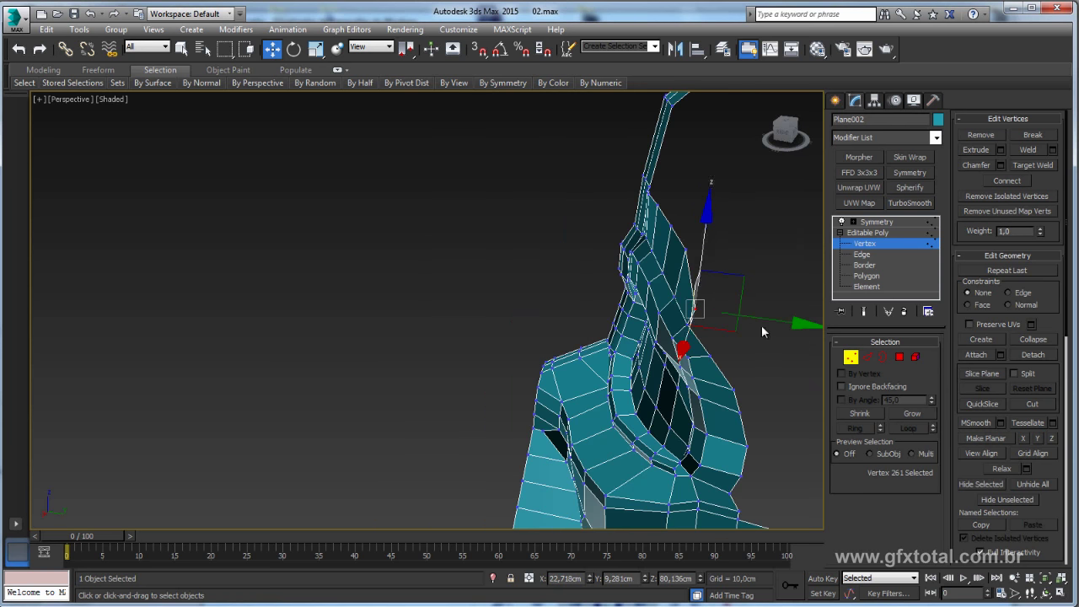
{"action": "left_click", "coordinate": [687, 252]}
{"action": "mouse_move", "coordinate": [688, 252]}
{"action": "middle_mouse_down", "text": "alt"}
{"action": "mouse_move", "coordinate": [739, 219]}
{"action": "mouse_move", "coordinate": [724, 253]}
{"action": "mouse_move", "coordinate": [622, 288]}
{"action": "mouse_move", "coordinate": [477, 208]}
{"action": "mouse_move", "coordinate": [500, 337]}
{"action": "mouse_move", "coordinate": [521, 316]}
{"action": "mouse_move", "coordinate": [582, 331]}
{"action": "mouse_move", "coordinate": [525, 241]}
{"action": "mouse_move", "coordinate": [514, 194]}
{"action": "middle_mouse_up", "text": "alt"}
Step: Select a mask edge loop, then adjust the mask-front vertices against the eye section and side panel
{"action": "key", "text": "2"}
{"action": "double_click", "coordinate": [472, 210]}
{"action": "left_click", "coordinate": [510, 160]}
{"action": "key", "text": "1"}
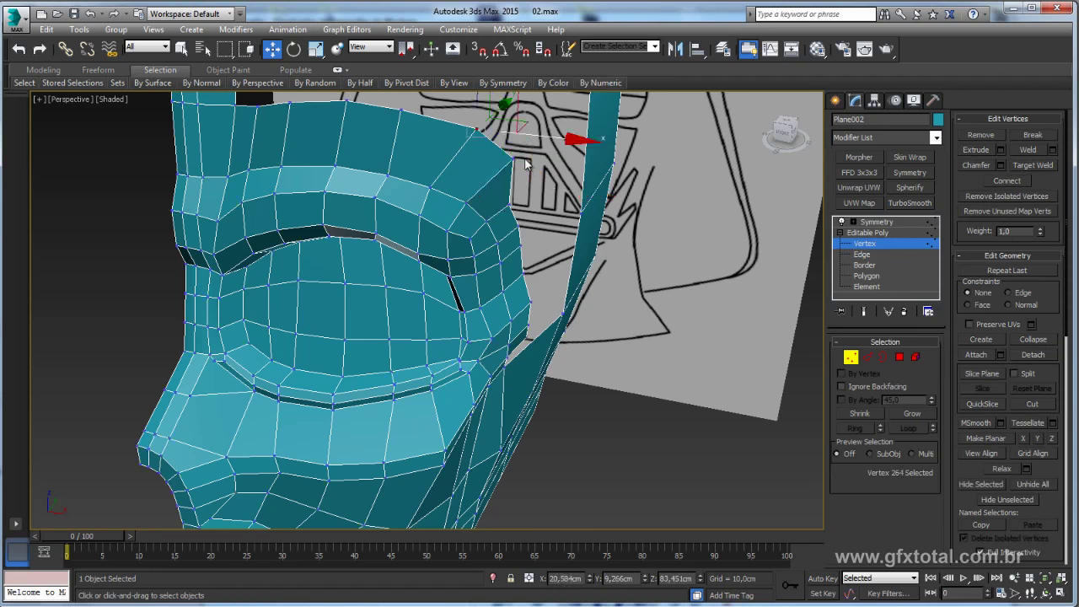
{"action": "mouse_move", "coordinate": [539, 236]}
{"action": "middle_mouse_down", "text": "alt"}
{"action": "mouse_move", "coordinate": [557, 211]}
{"action": "mouse_move", "coordinate": [584, 214]}
{"action": "mouse_move", "coordinate": [518, 294]}
{"action": "mouse_move", "coordinate": [592, 284]}
{"action": "mouse_move", "coordinate": [525, 295]}
{"action": "mouse_move", "coordinate": [562, 308]}
{"action": "mouse_move", "coordinate": [503, 241]}
{"action": "middle_mouse_up", "text": "alt"}
{"action": "left_click", "coordinate": [552, 261]}
{"action": "left_click", "coordinate": [556, 296], "text": "alt"}
{"action": "left_click", "coordinate": [495, 231]}
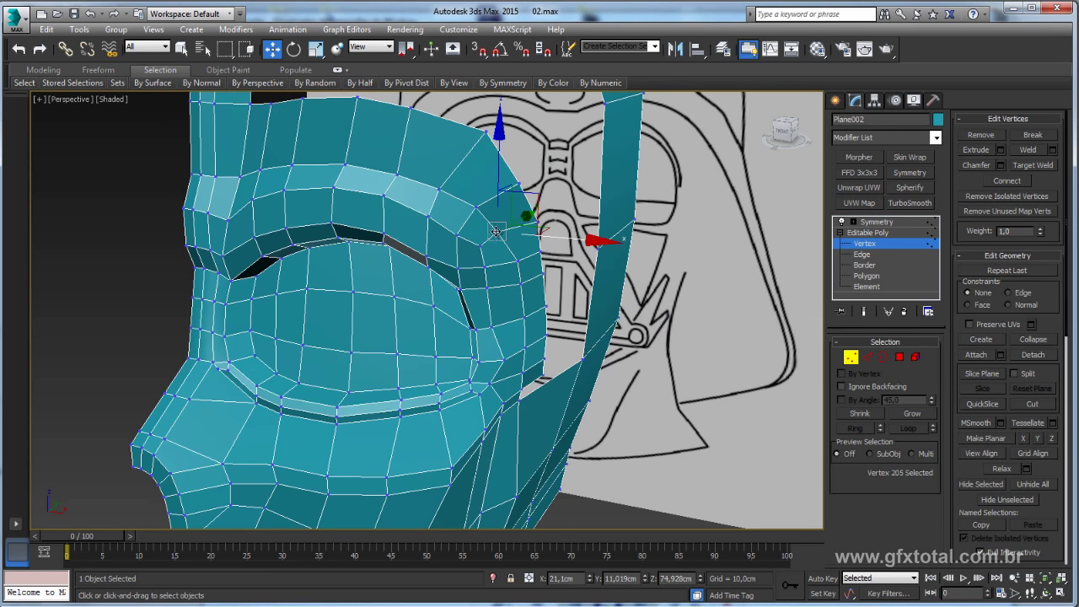
{"action": "mouse_move", "coordinate": [581, 249]}
{"action": "middle_mouse_down", "text": "alt"}
{"action": "mouse_move", "coordinate": [578, 306]}
{"action": "mouse_move", "coordinate": [578, 272]}
{"action": "mouse_move", "coordinate": [540, 280]}
{"action": "middle_mouse_up", "text": "alt"}
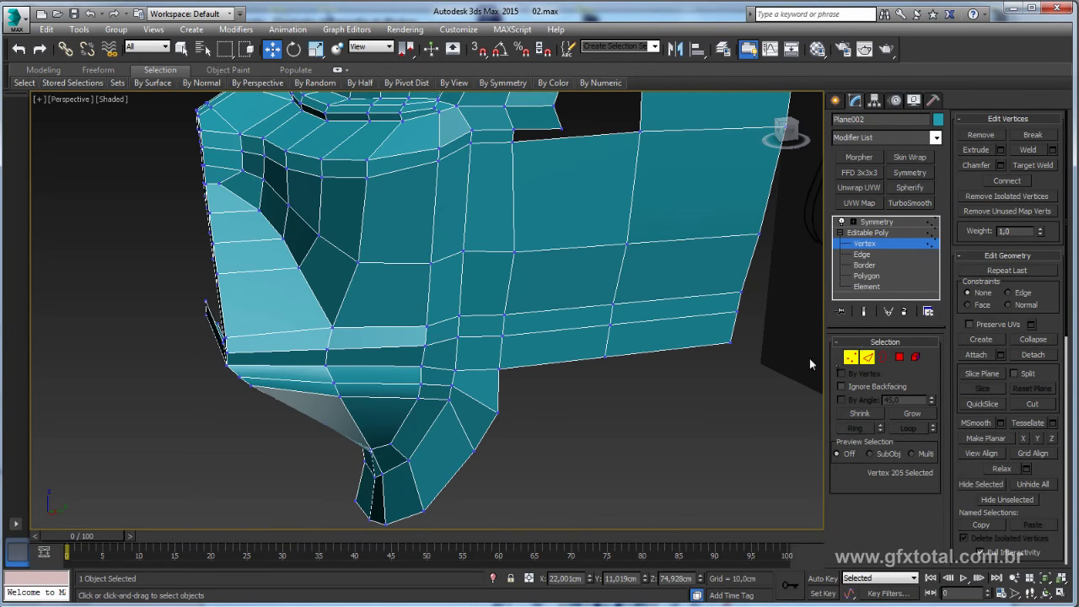
{"action": "key", "text": "2"}
{"action": "left_click_drag", "start_coordinate": [590, 115], "coordinate": [590, 111]}
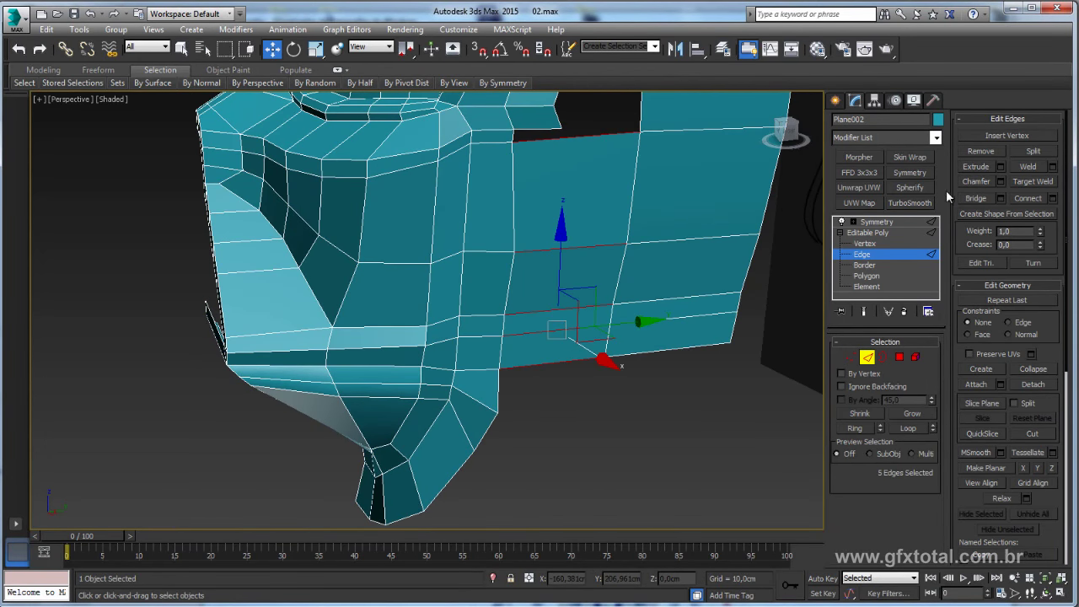
{"action": "left_click", "coordinate": [1039, 200]}
{"action": "left_click", "coordinate": [546, 131]}
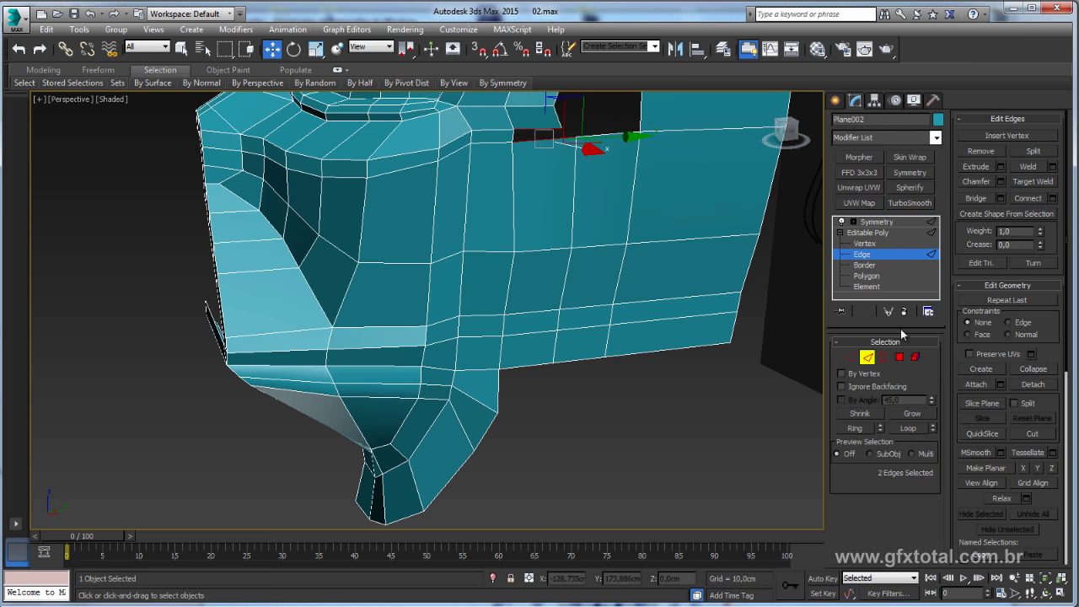
{"action": "mouse_move", "coordinate": [612, 150]}
{"action": "middle_mouse_down", "text": "alt"}
{"action": "mouse_move", "coordinate": [599, 354]}
{"action": "mouse_move", "coordinate": [578, 361]}
{"action": "middle_mouse_up", "text": "alt"}
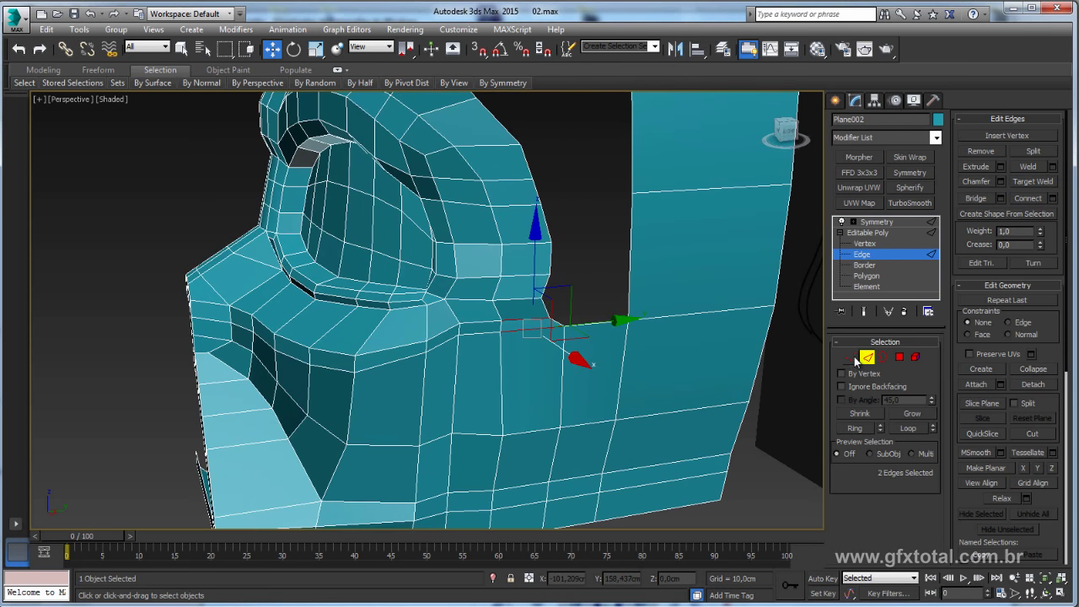
{"action": "key", "text": "1"}
{"action": "middle_click_drag", "start_coordinate": [541, 299], "coordinate": [590, 291], "text": "alt"}
{"action": "left_click_drag", "start_coordinate": [502, 275], "coordinate": [567, 331]}
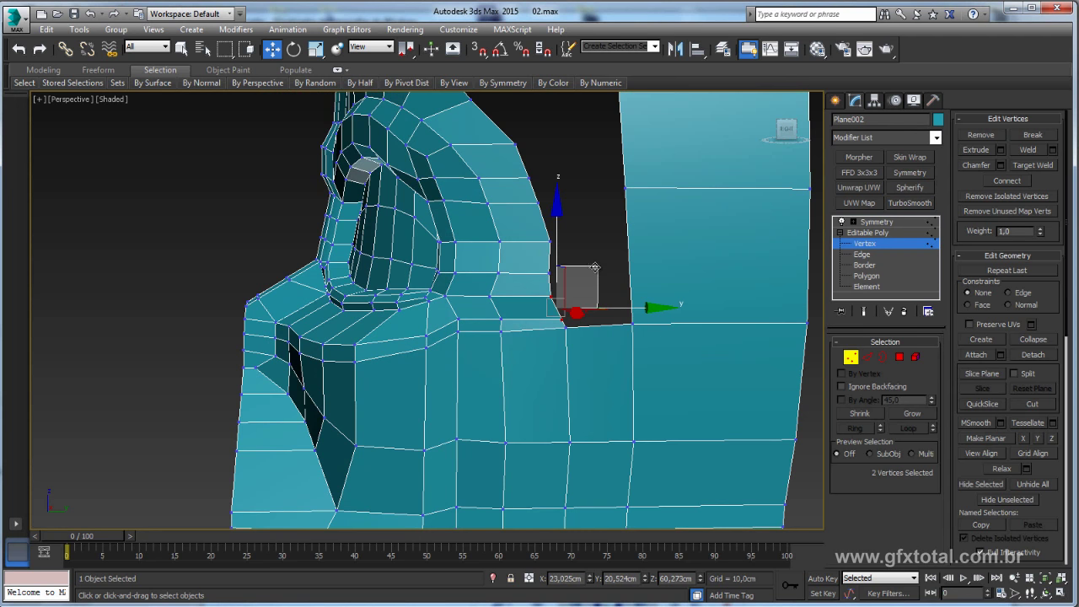
{"action": "left_click_drag", "start_coordinate": [595, 261], "coordinate": [588, 238]}
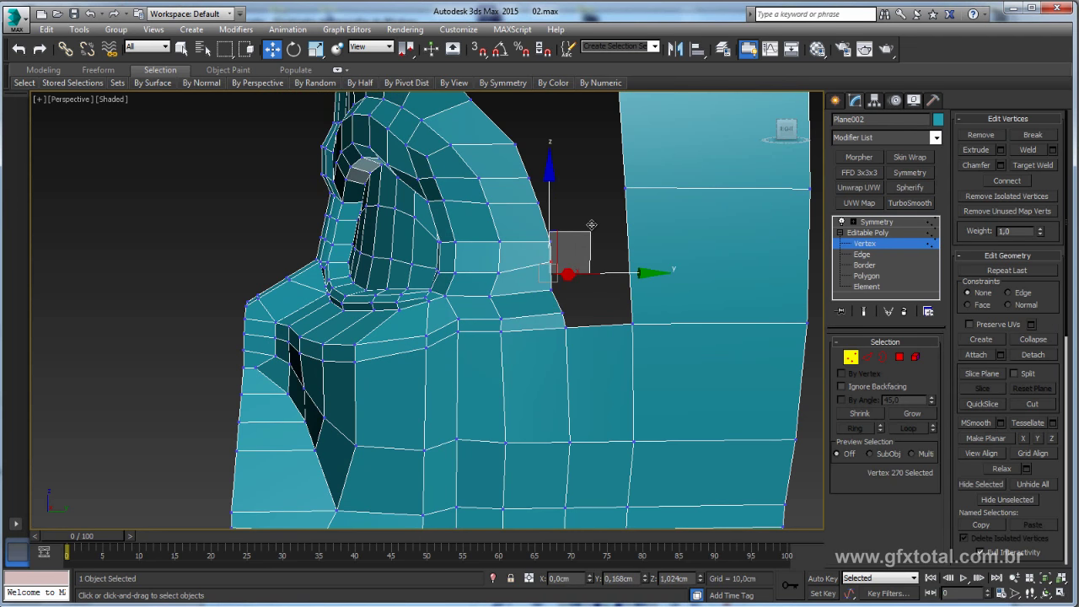
{"action": "mouse_move", "coordinate": [591, 225]}
{"action": "middle_mouse_down", "text": "alt"}
{"action": "mouse_move", "coordinate": [549, 310]}
{"action": "mouse_move", "coordinate": [832, 331]}
{"action": "middle_mouse_up", "text": "alt"}
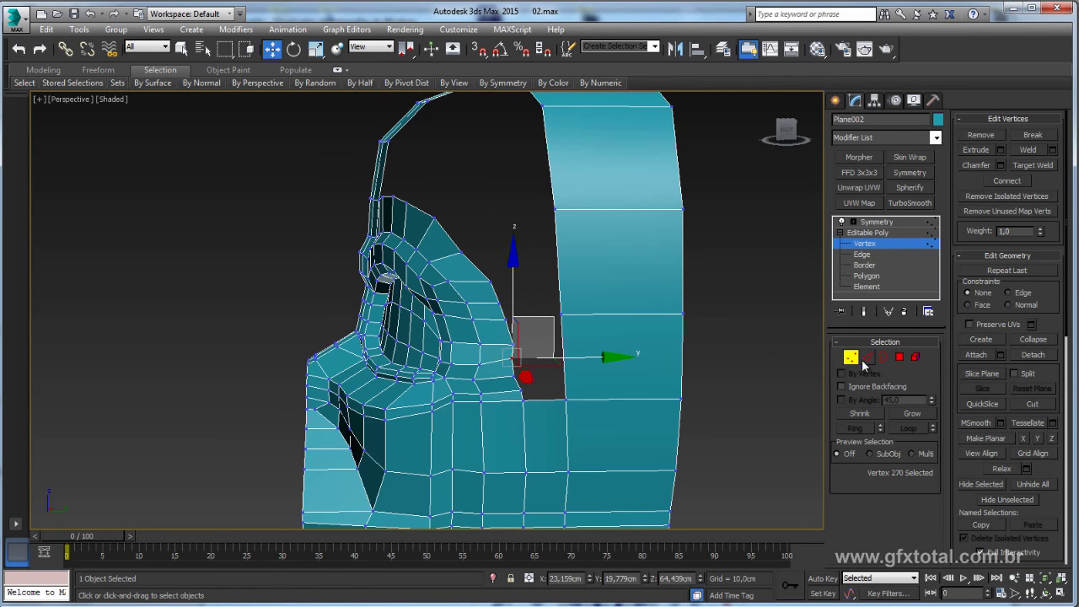
{"action": "left_click", "coordinate": [867, 357]}
{"action": "scroll", "coordinate": [545, 375], "scroll_direction": "up", "scroll_amount": 2}
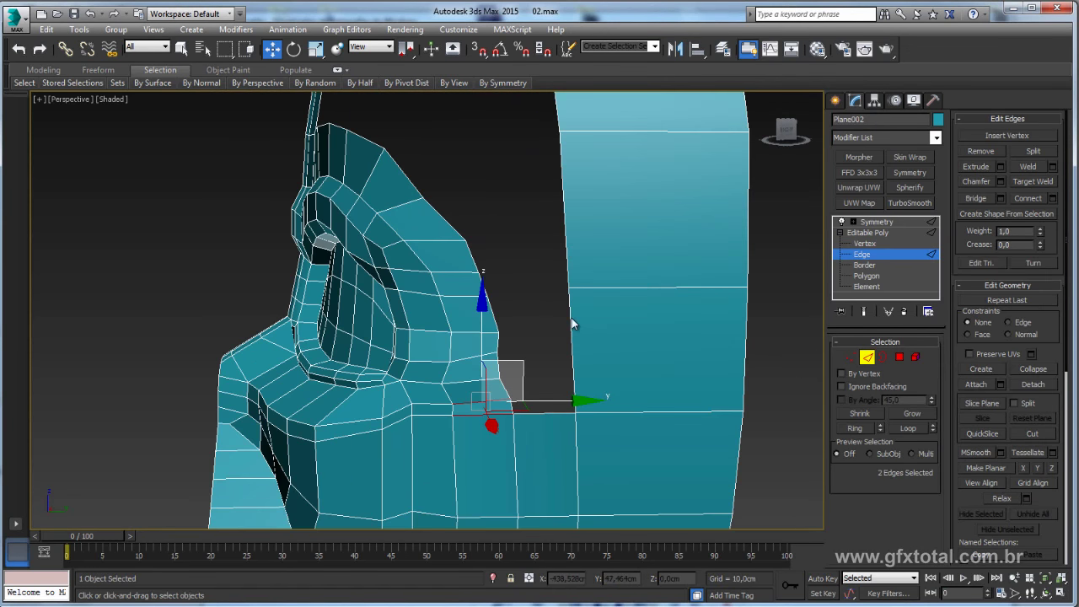
{"action": "middle_click_drag", "start_coordinate": [451, 270], "coordinate": [487, 306], "text": "alt"}
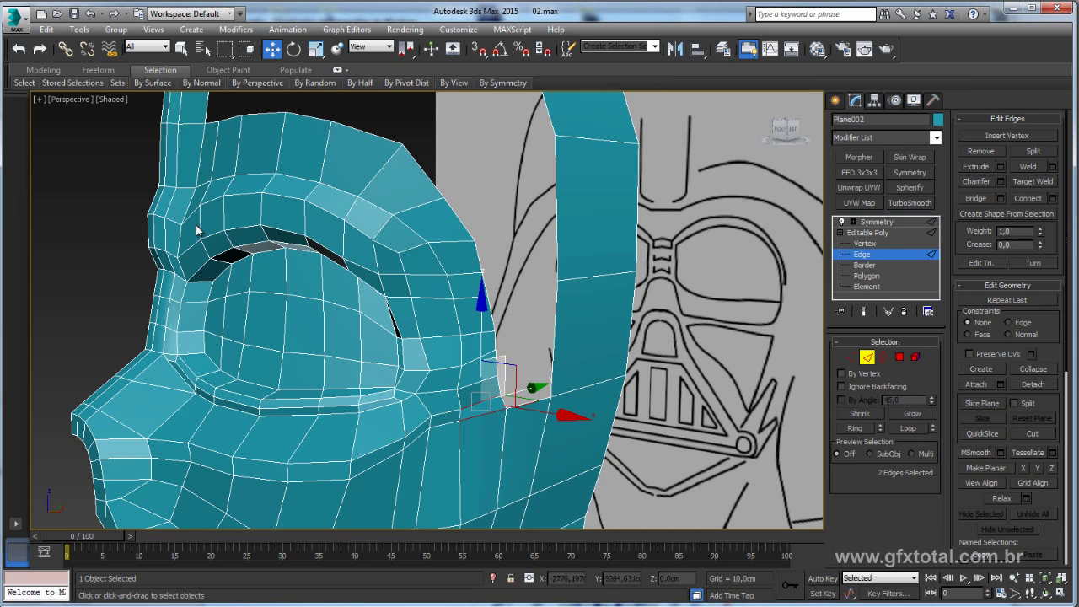
{"action": "scroll", "coordinate": [241, 233], "scroll_direction": "down", "scroll_amount": 3}
{"action": "scroll", "coordinate": [244, 233], "scroll_direction": "down", "scroll_amount": 2}
{"action": "mouse_move", "coordinate": [243, 233]}
{"action": "middle_mouse_down", "text": "alt"}
{"action": "mouse_move", "coordinate": [391, 202]}
{"action": "mouse_move", "coordinate": [365, 224]}
{"action": "mouse_move", "coordinate": [396, 220]}
{"action": "mouse_move", "coordinate": [336, 219]}
{"action": "middle_mouse_up", "text": "alt"}
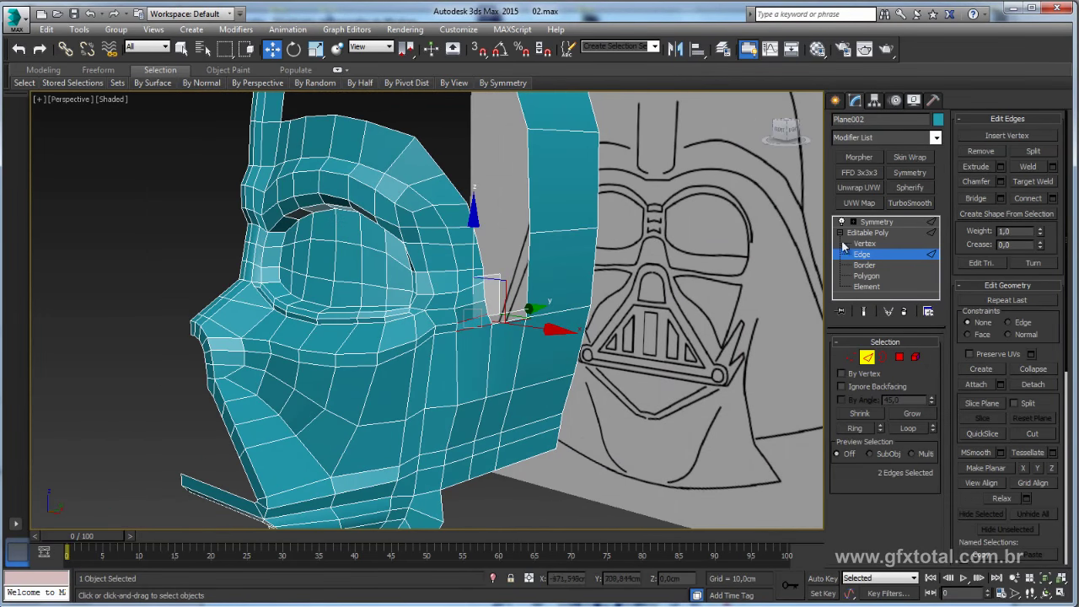
{"action": "scroll", "coordinate": [467, 306], "scroll_direction": "up", "scroll_amount": 3}
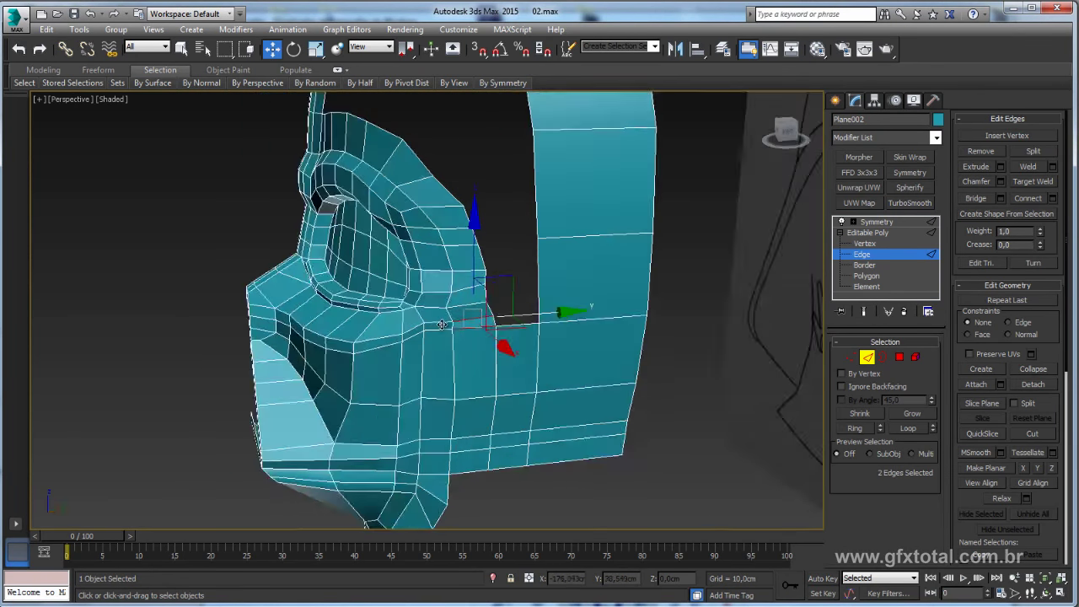
{"action": "middle_click_drag", "start_coordinate": [466, 306], "coordinate": [529, 291], "text": "alt"}
Step: Undo the last change and connect a new edge across the strip
{"action": "key", "text": "ctrl+z"}
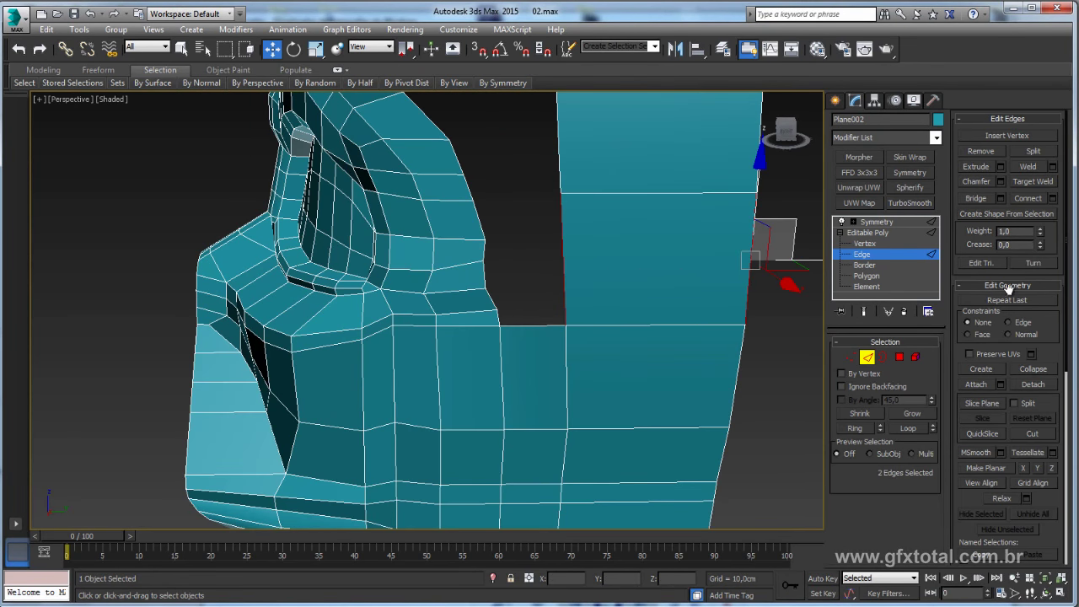
{"action": "left_click", "coordinate": [1050, 200]}
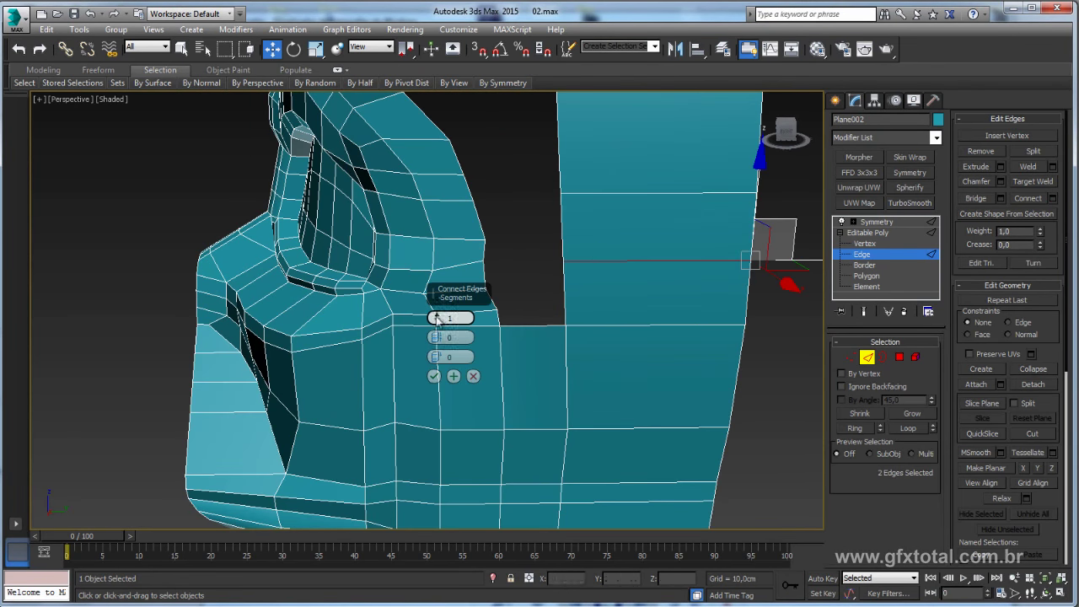
{"action": "left_click", "coordinate": [434, 376]}
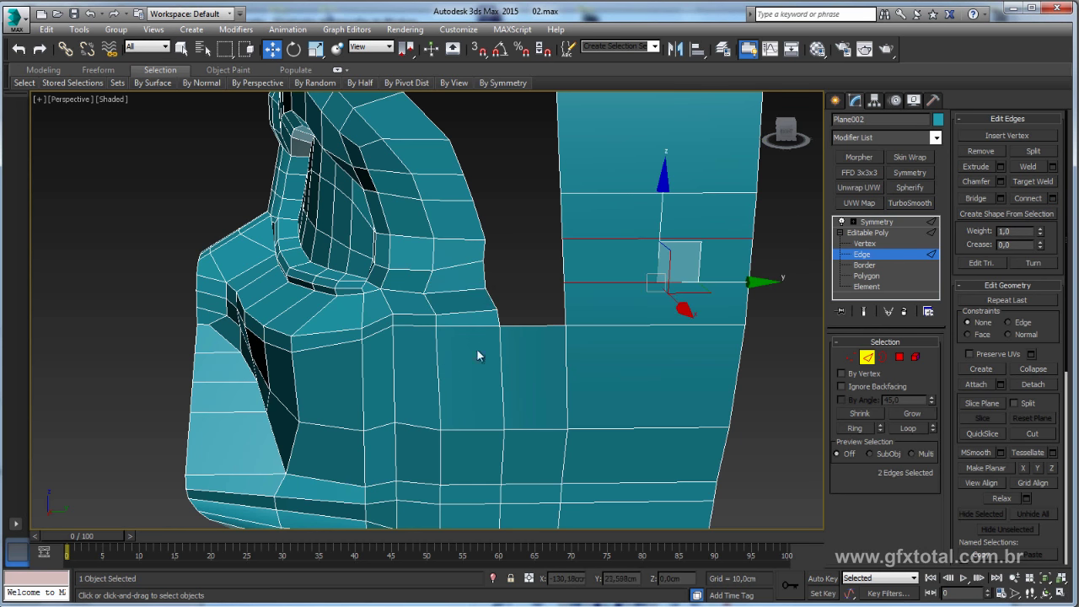
Step: Select the edges bordering the dark gap and bridge them with faces
{"action": "left_click", "coordinate": [497, 301]}
{"action": "left_click", "coordinate": [494, 316], "text": "ctrl"}
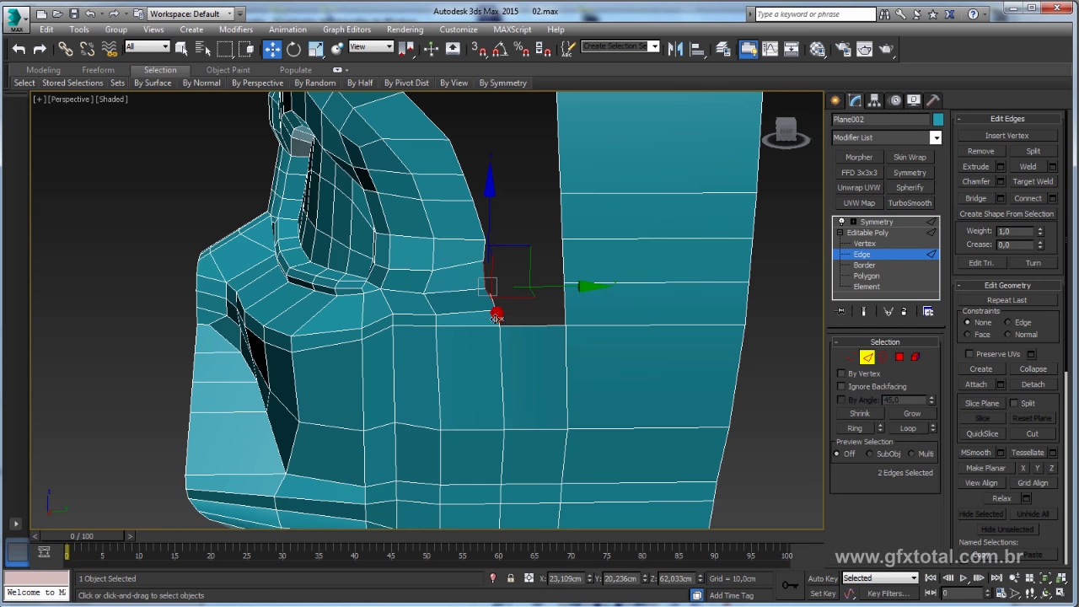
{"action": "left_click", "coordinate": [562, 310], "text": "ctrl"}
{"action": "left_click", "coordinate": [563, 305], "text": "ctrl"}
{"action": "left_click", "coordinate": [563, 261], "text": "ctrl"}
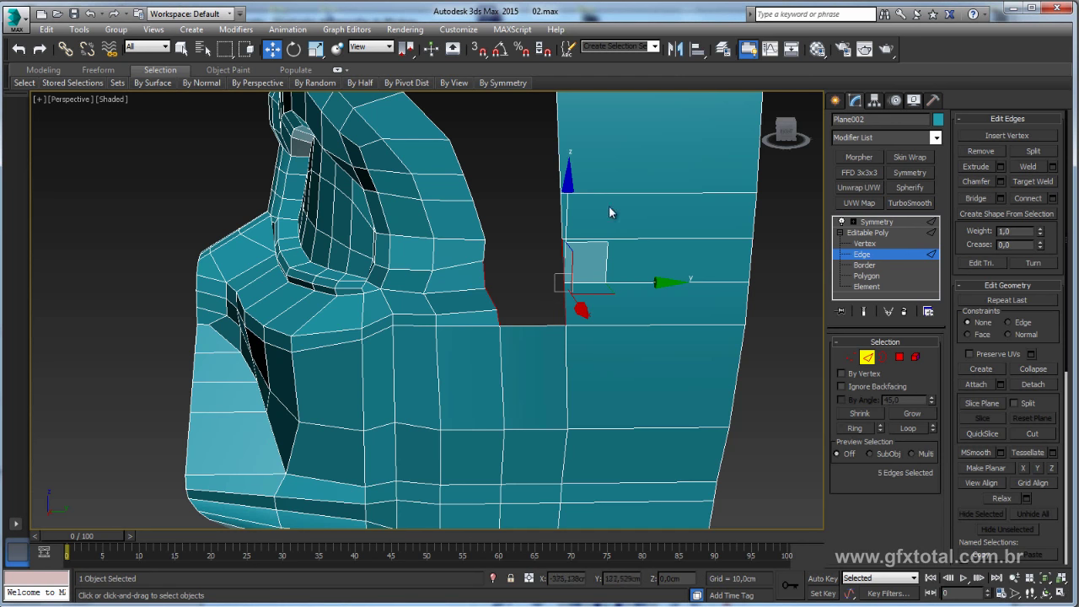
{"action": "left_click", "coordinate": [557, 217], "text": "ctrl"}
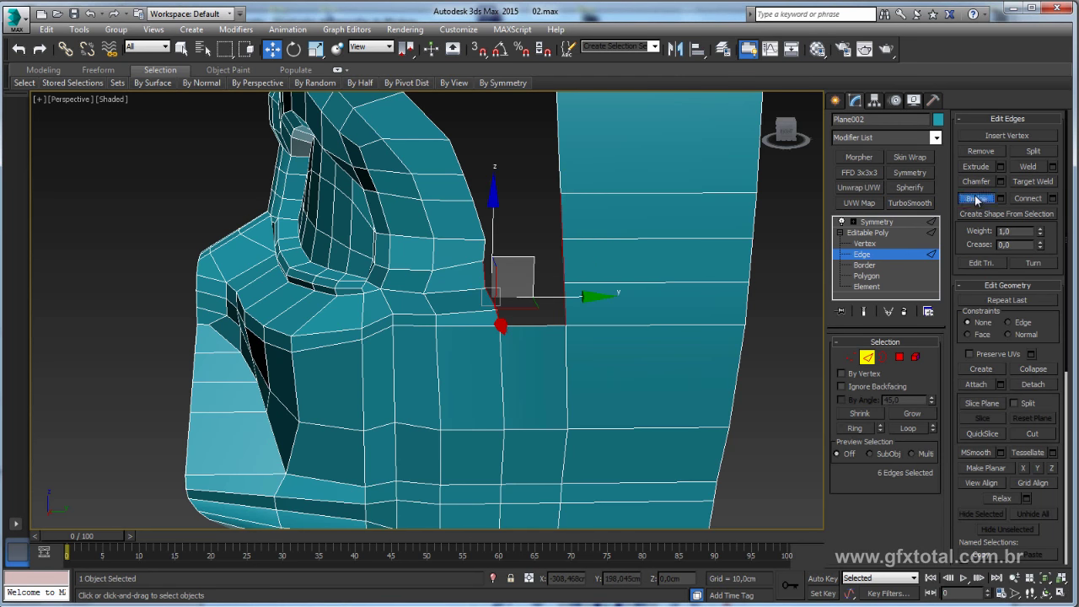
{"action": "left_click", "coordinate": [975, 198]}
{"action": "mouse_move", "coordinate": [590, 236]}
{"action": "middle_mouse_down", "text": "alt"}
{"action": "mouse_move", "coordinate": [516, 226]}
{"action": "mouse_move", "coordinate": [503, 248]}
{"action": "mouse_move", "coordinate": [585, 261]}
{"action": "middle_mouse_up", "text": "alt"}
Step: Select four horizontal edges on the strip and shift them into place
{"action": "left_click", "coordinate": [588, 259]}
{"action": "left_click", "coordinate": [594, 301], "text": "ctrl"}
{"action": "left_click", "coordinate": [596, 340], "text": "ctrl"}
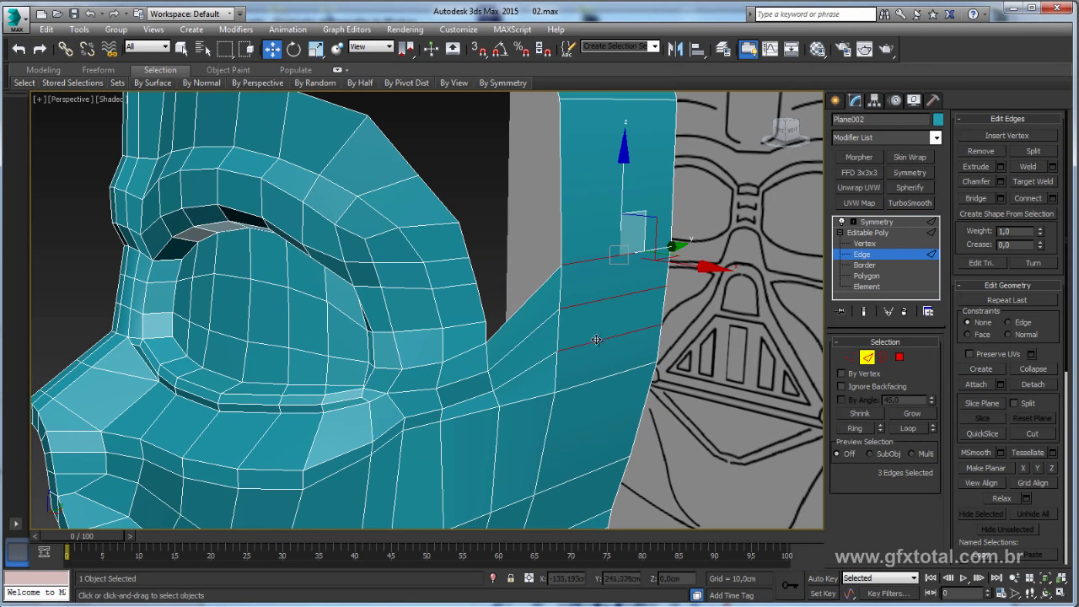
{"action": "left_click", "coordinate": [593, 382], "text": "ctrl"}
{"action": "middle_click_drag", "start_coordinate": [593, 381], "coordinate": [638, 245], "text": "alt"}
{"action": "left_click_drag", "start_coordinate": [638, 247], "coordinate": [657, 255]}
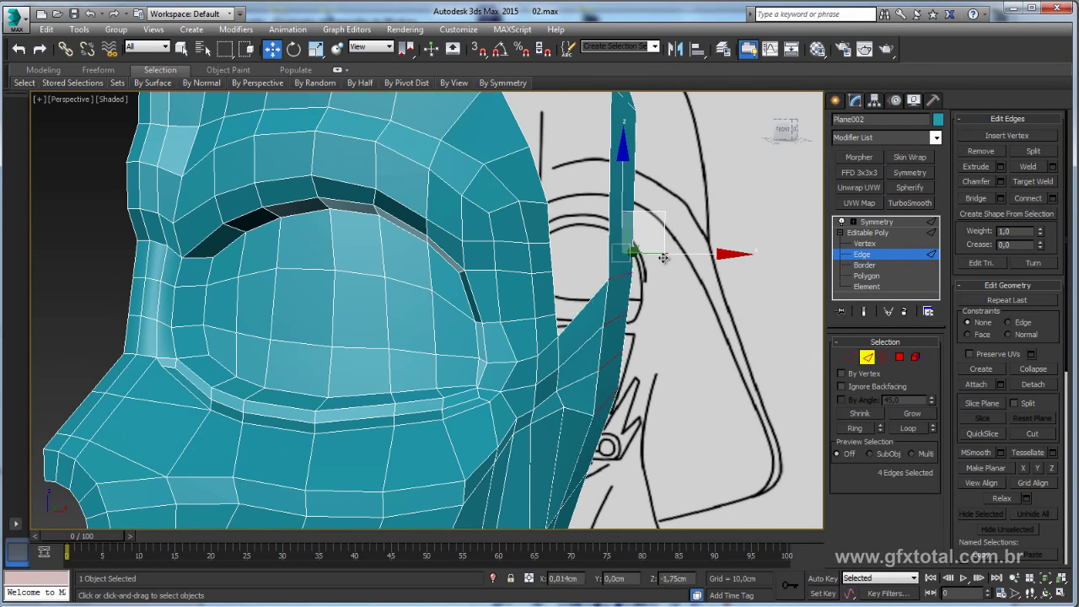
{"action": "middle_click_drag", "start_coordinate": [657, 255], "coordinate": [513, 403], "text": "alt"}
Step: Move a vertex near the cheek outward toward the cheek
{"action": "key", "text": "2"}
{"action": "key", "text": "1"}
{"action": "left_click", "coordinate": [513, 404]}
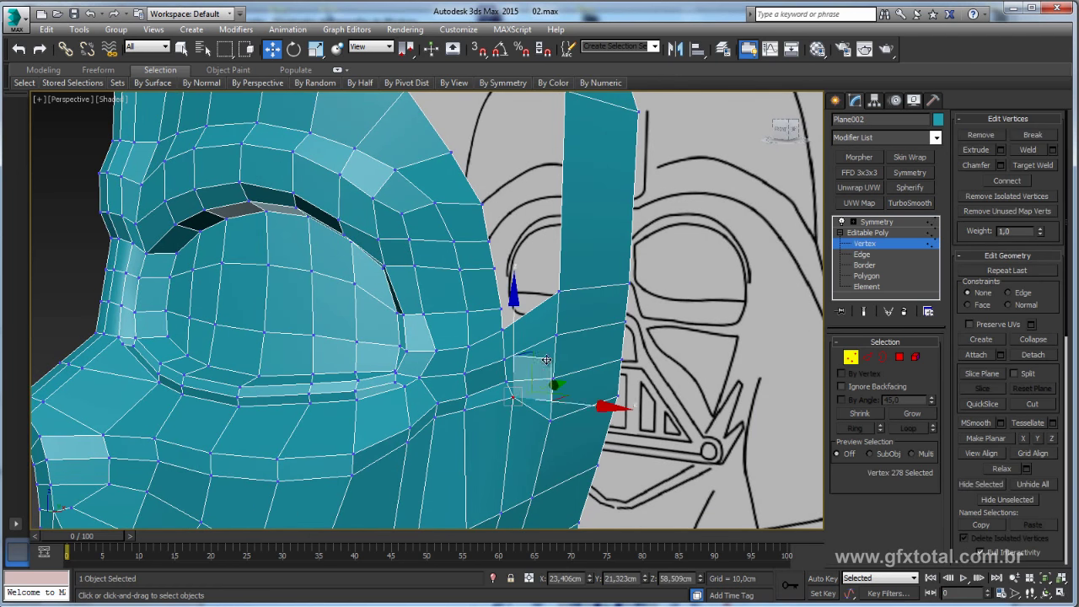
{"action": "left_click_drag", "start_coordinate": [513, 404], "coordinate": [430, 428]}
{"action": "key", "text": "2"}
Step: Connect the strip's vertical border edges with 3 segments, then select the silhouette loop and strip edge
{"action": "mouse_move", "coordinate": [506, 370]}
{"action": "middle_mouse_down", "text": "alt"}
{"action": "mouse_move", "coordinate": [571, 326]}
{"action": "mouse_move", "coordinate": [497, 240]}
{"action": "middle_mouse_up", "text": "alt"}
{"action": "left_click", "coordinate": [522, 268]}
{"action": "middle_click_drag", "start_coordinate": [563, 332], "coordinate": [447, 356], "text": "alt"}
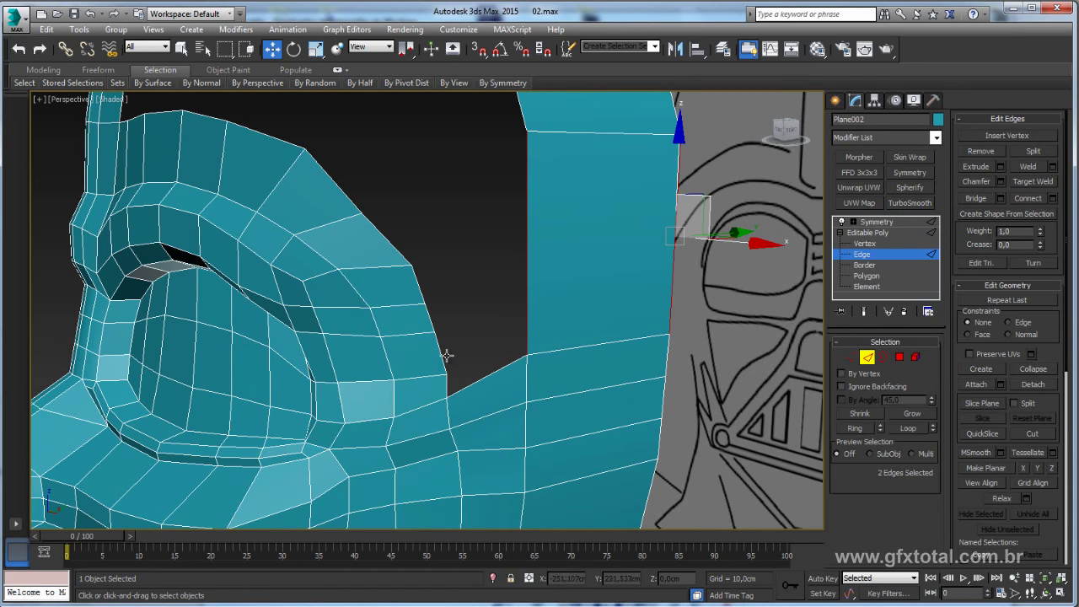
{"action": "left_click", "coordinate": [434, 332]}
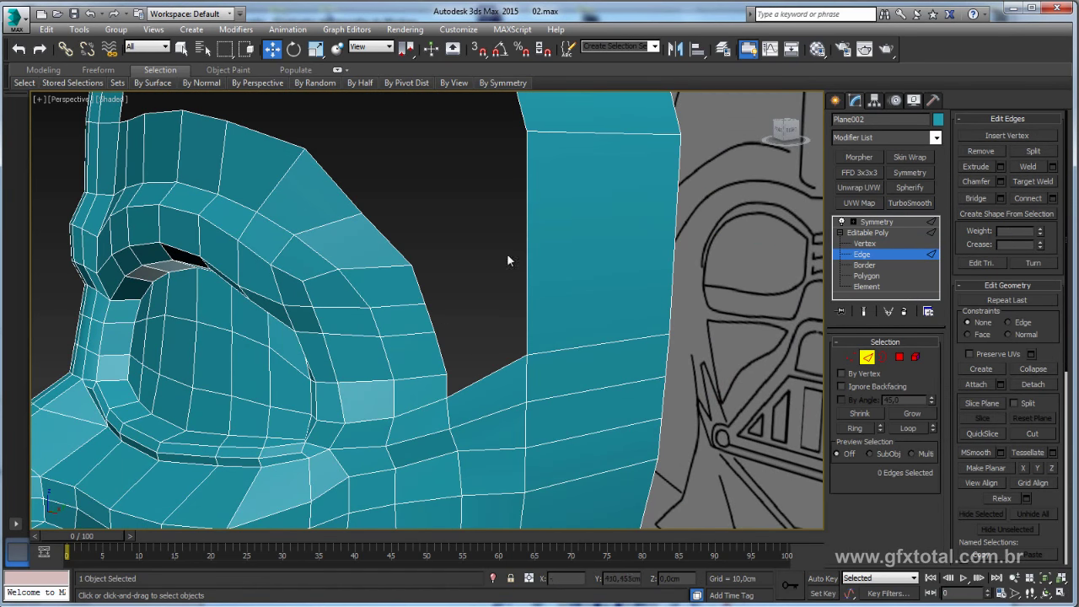
{"action": "left_click", "coordinate": [672, 276]}
{"action": "left_click", "coordinate": [1054, 199]}
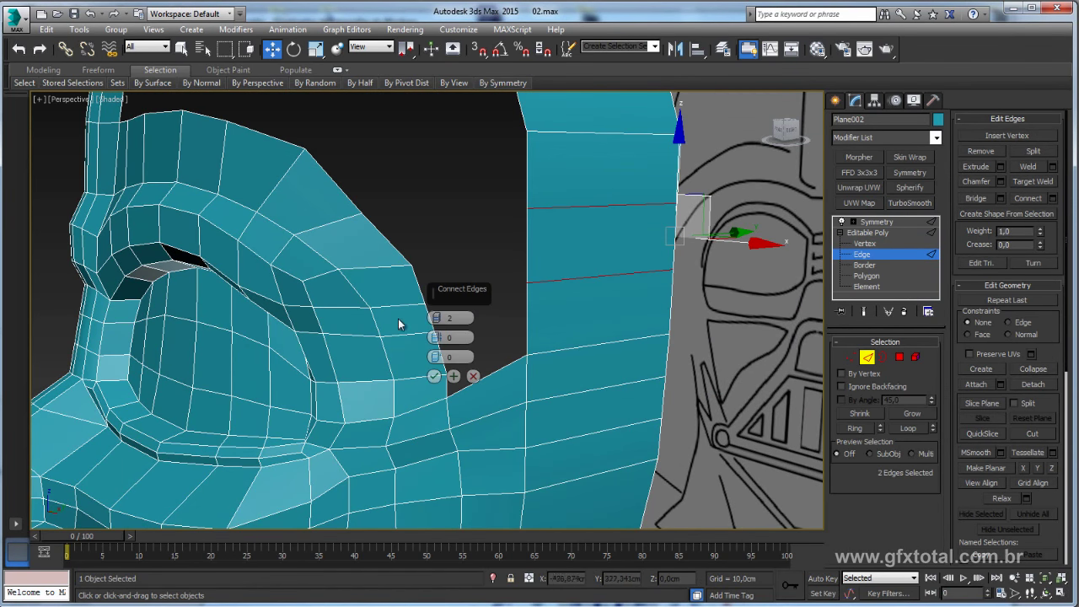
{"action": "left_click_drag", "start_coordinate": [438, 318], "coordinate": [441, 314]}
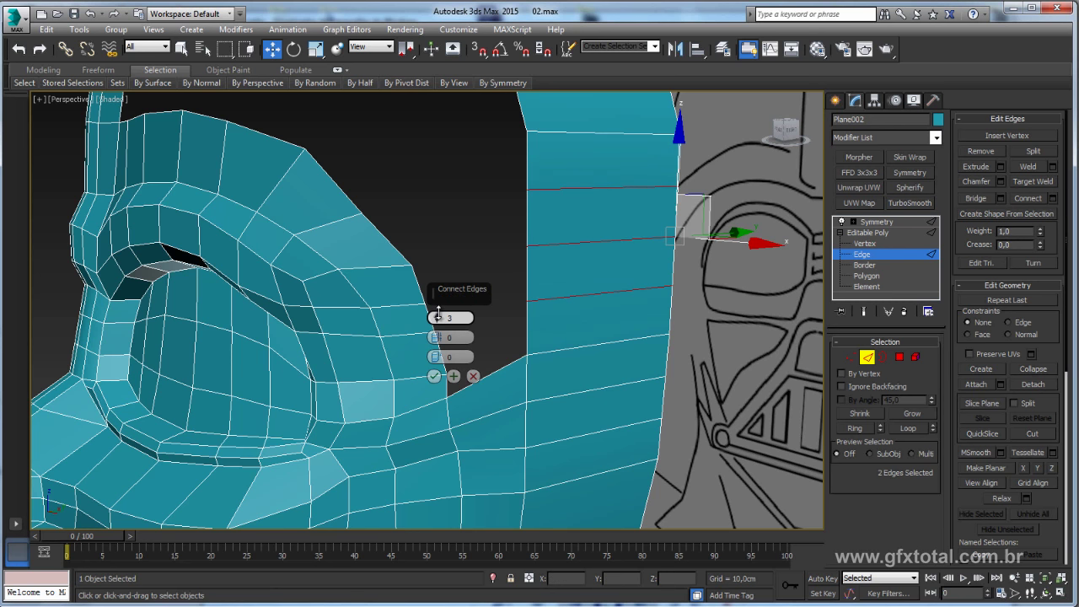
{"action": "left_click", "coordinate": [434, 376]}
{"action": "double_click", "coordinate": [443, 348]}
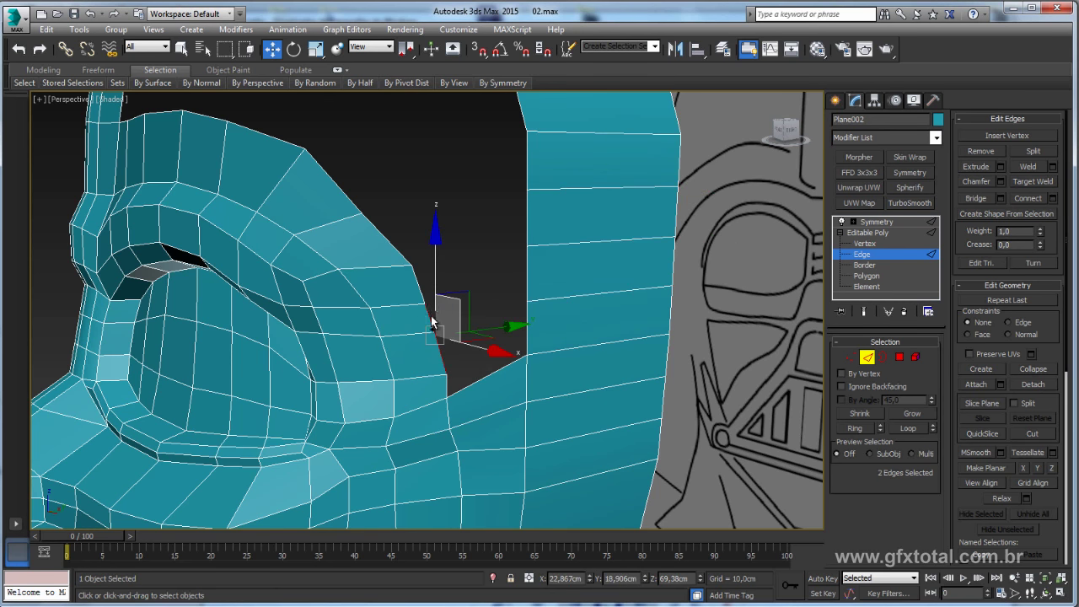
{"action": "left_click", "coordinate": [527, 324], "text": "ctrl"}
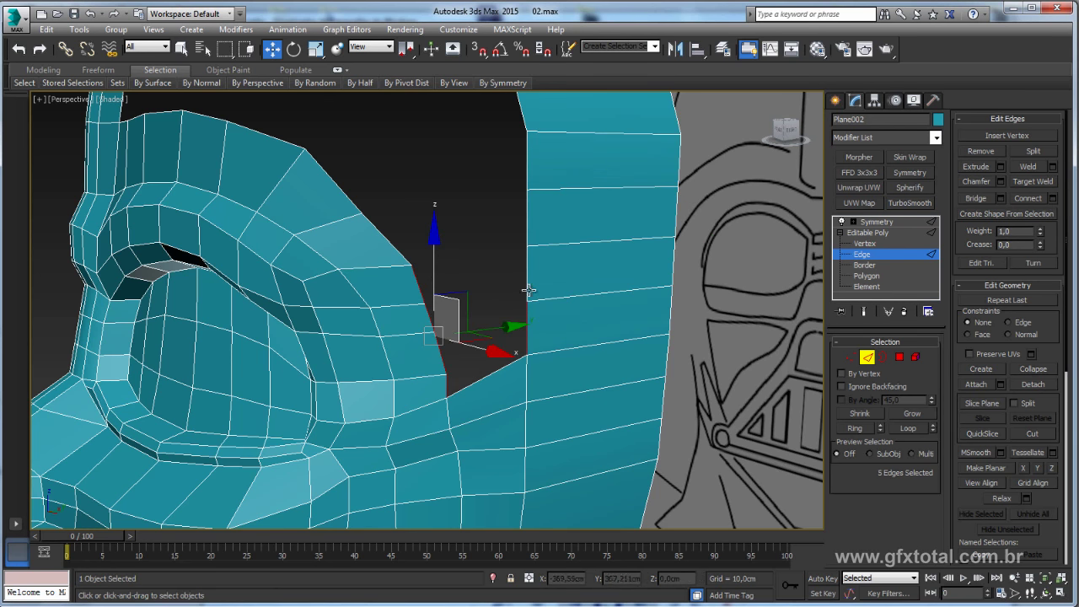
Step: Undo a wrong bridge, add the strip's border edge, and bridge the helmet side to the strip
{"action": "left_click", "coordinate": [976, 199]}
{"action": "key", "text": "ctrl+z"}
{"action": "mouse_move", "coordinate": [490, 190]}
{"action": "middle_mouse_down", "text": "alt"}
{"action": "mouse_move", "coordinate": [489, 304]}
{"action": "mouse_move", "coordinate": [520, 226]}
{"action": "middle_mouse_up", "text": "alt"}
{"action": "middle_click_drag", "start_coordinate": [472, 359], "coordinate": [456, 384], "text": "alt"}
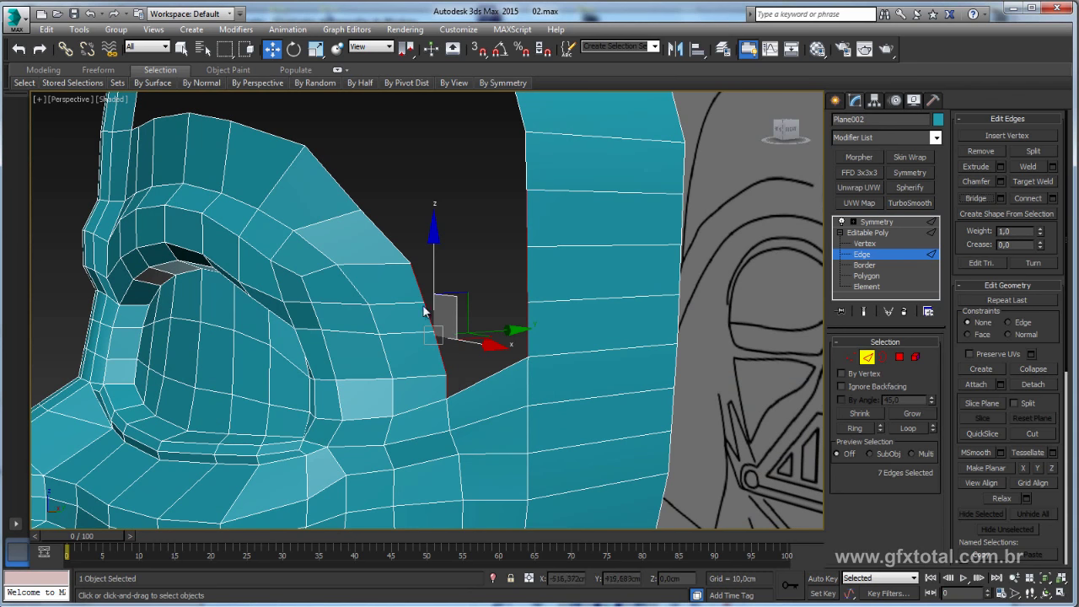
{"action": "left_click", "coordinate": [522, 171], "text": "ctrl"}
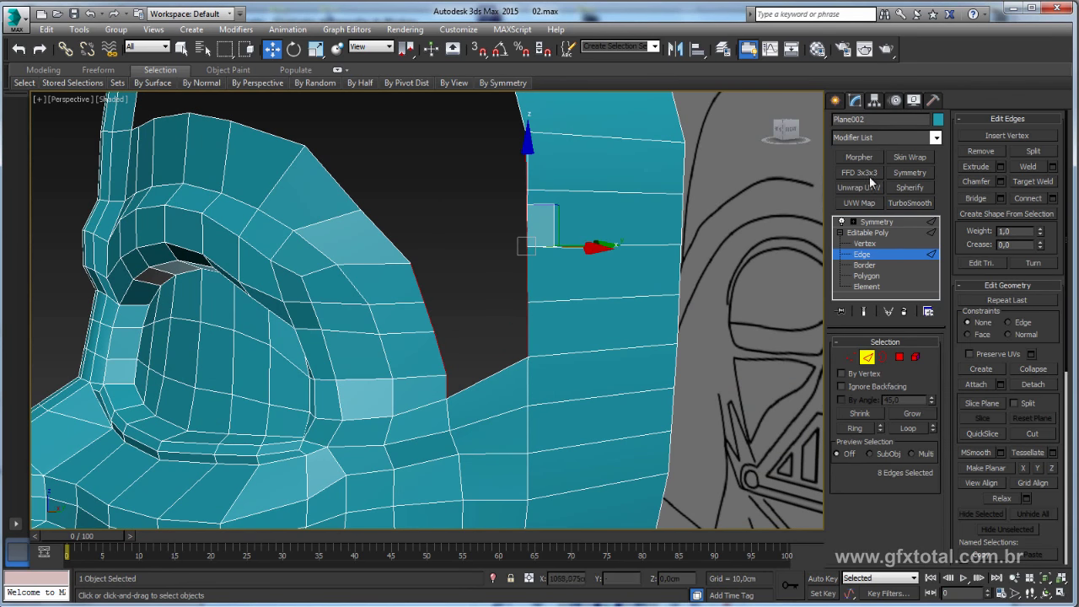
{"action": "left_click", "coordinate": [974, 198]}
{"action": "middle_click_drag", "start_coordinate": [615, 221], "coordinate": [640, 212], "text": "alt"}
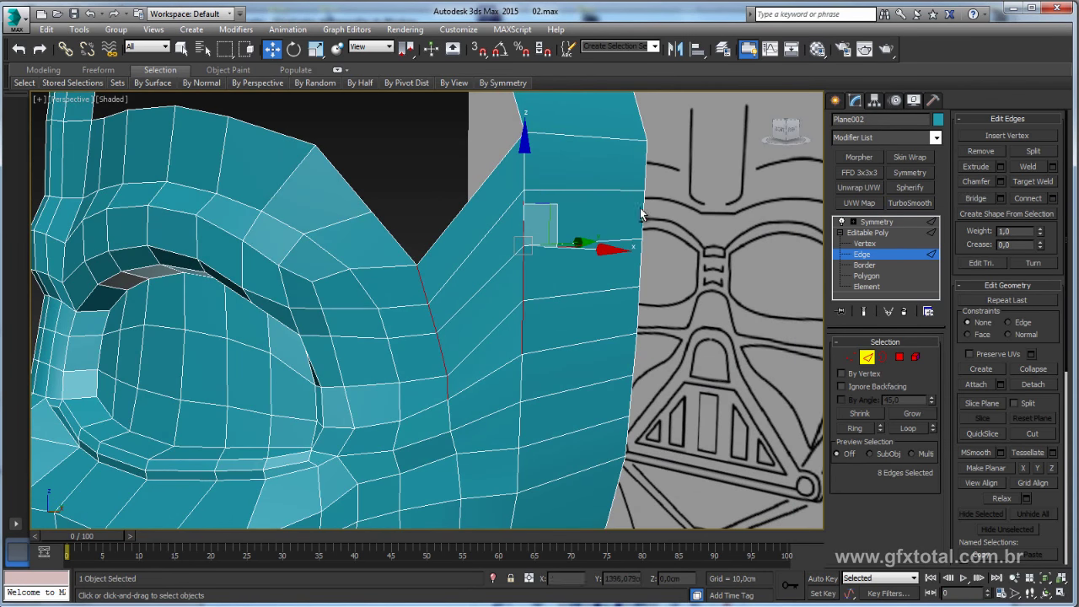
Step: Space the four seam vertices evenly and nudge the lower seam vertex down into a straight line
{"action": "left_click", "coordinate": [585, 188]}
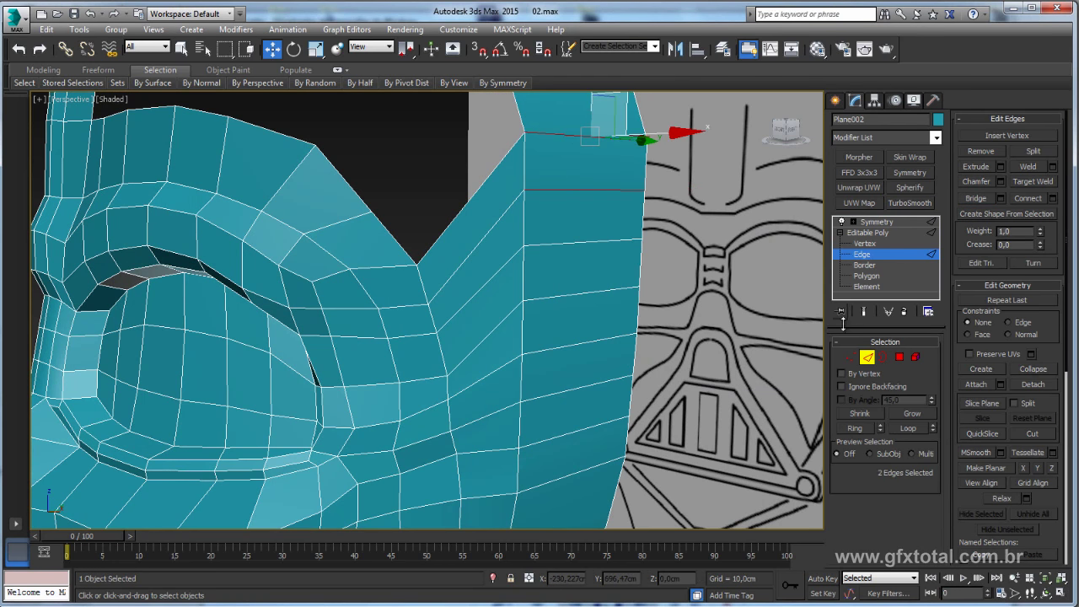
{"action": "key", "text": "1"}
{"action": "middle_click_drag", "start_coordinate": [540, 194], "coordinate": [571, 175], "text": "alt"}
{"action": "left_click_drag", "start_coordinate": [548, 203], "coordinate": [527, 322]}
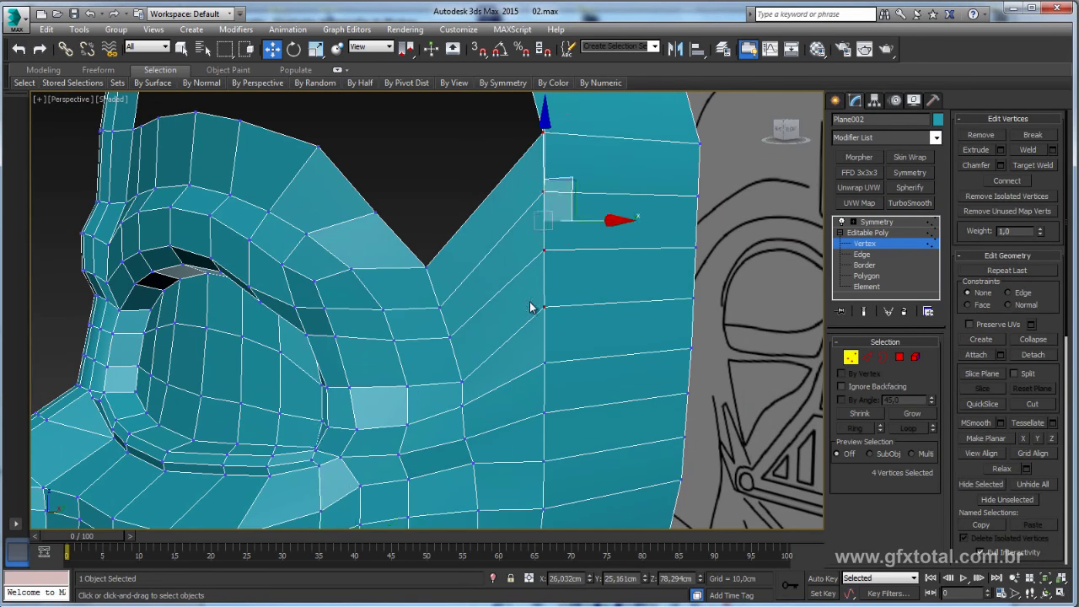
{"action": "middle_click_drag", "start_coordinate": [528, 322], "coordinate": [548, 182], "text": "alt"}
{"action": "left_click_drag", "start_coordinate": [548, 182], "coordinate": [554, 225]}
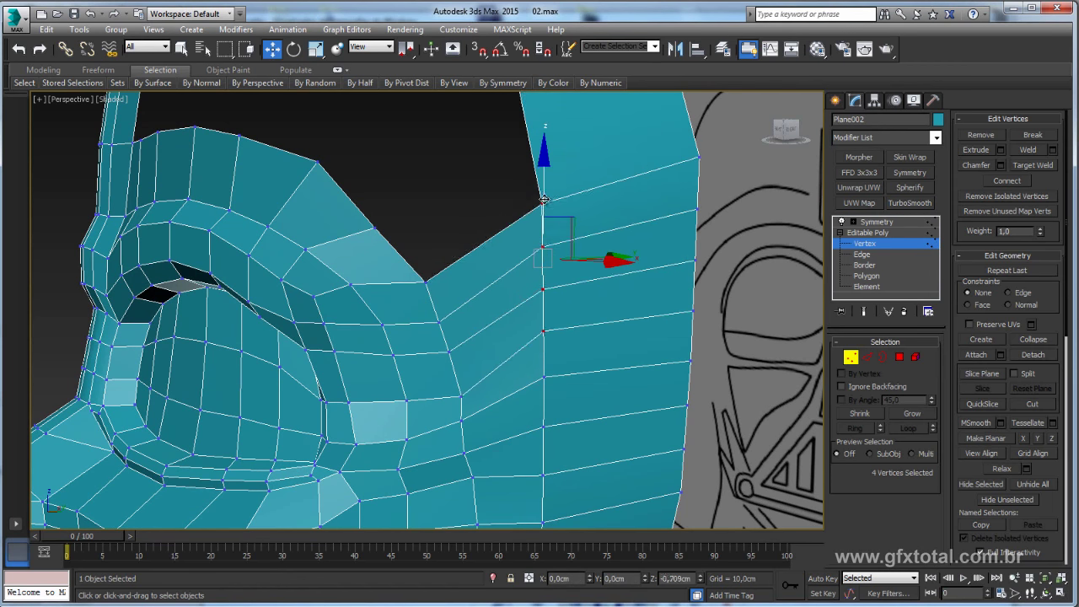
{"action": "left_click", "coordinate": [544, 377]}
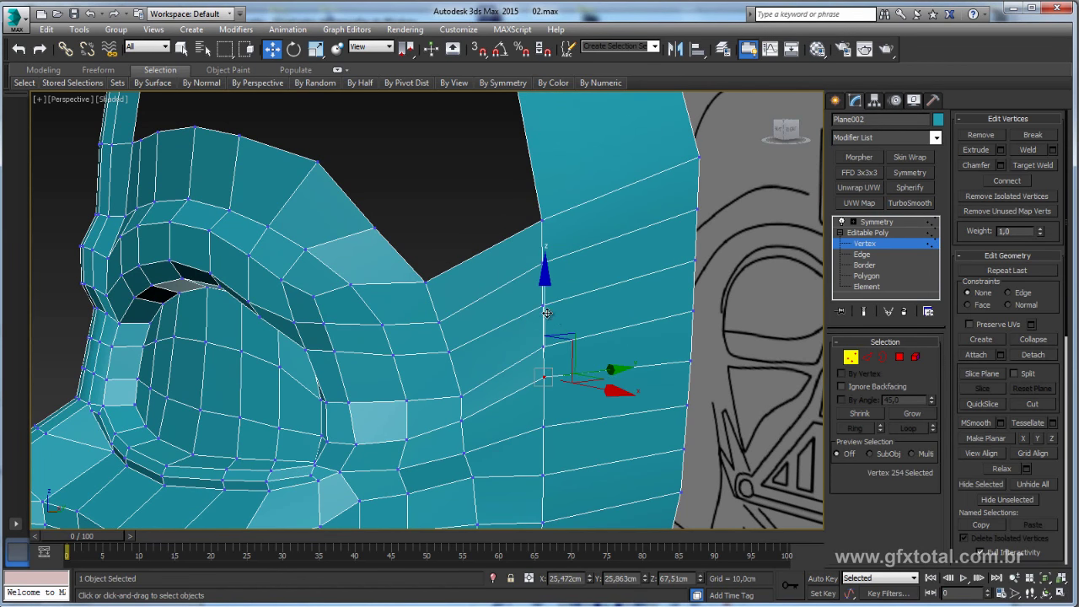
{"action": "left_click_drag", "start_coordinate": [546, 314], "coordinate": [540, 332]}
{"action": "mouse_move", "coordinate": [541, 332]}
{"action": "middle_mouse_down", "text": "alt"}
{"action": "mouse_move", "coordinate": [579, 343]}
{"action": "mouse_move", "coordinate": [619, 278]}
{"action": "middle_mouse_up", "text": "alt"}
{"action": "scroll", "coordinate": [579, 343], "scroll_direction": "down", "scroll_amount": 5}
{"action": "scroll", "coordinate": [618, 269], "scroll_direction": "up", "scroll_amount": 4}
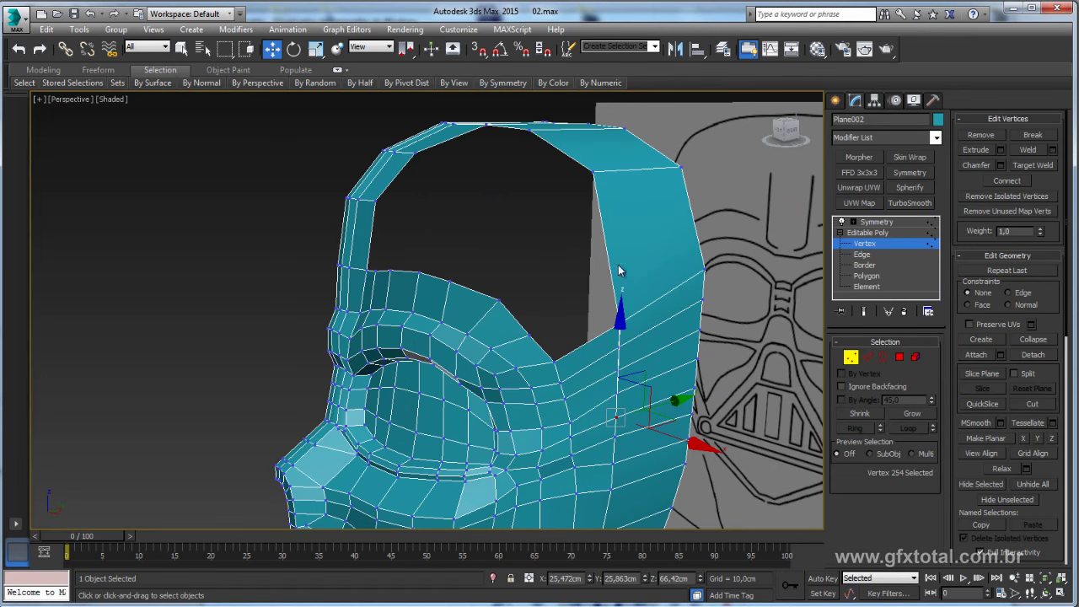
Step: Connect two right-strip edges with one new edge near the upper corner, then select further strip edges
{"action": "left_click", "coordinate": [868, 357]}
{"action": "left_click", "coordinate": [600, 224]}
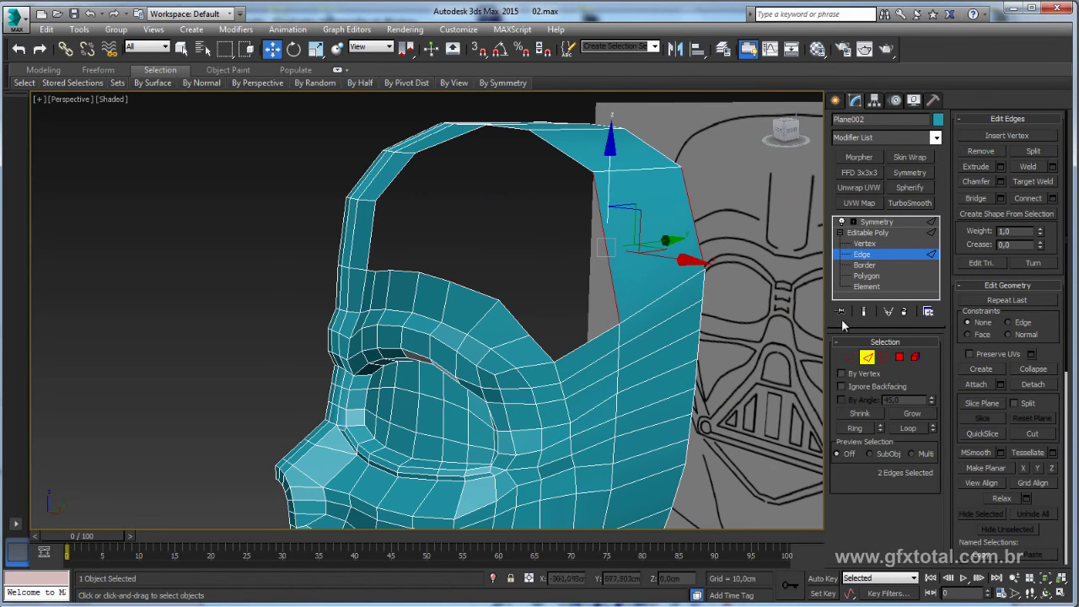
{"action": "left_click", "coordinate": [1027, 199]}
{"action": "middle_click_drag", "start_coordinate": [644, 240], "coordinate": [666, 232], "text": "alt"}
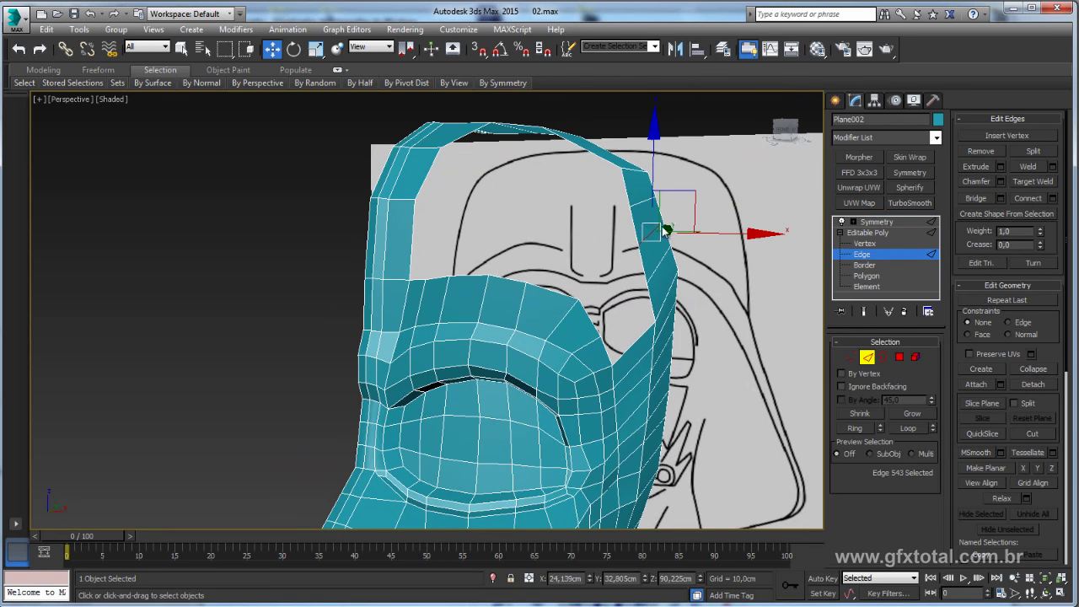
{"action": "left_click", "coordinate": [646, 209], "text": "ctrl"}
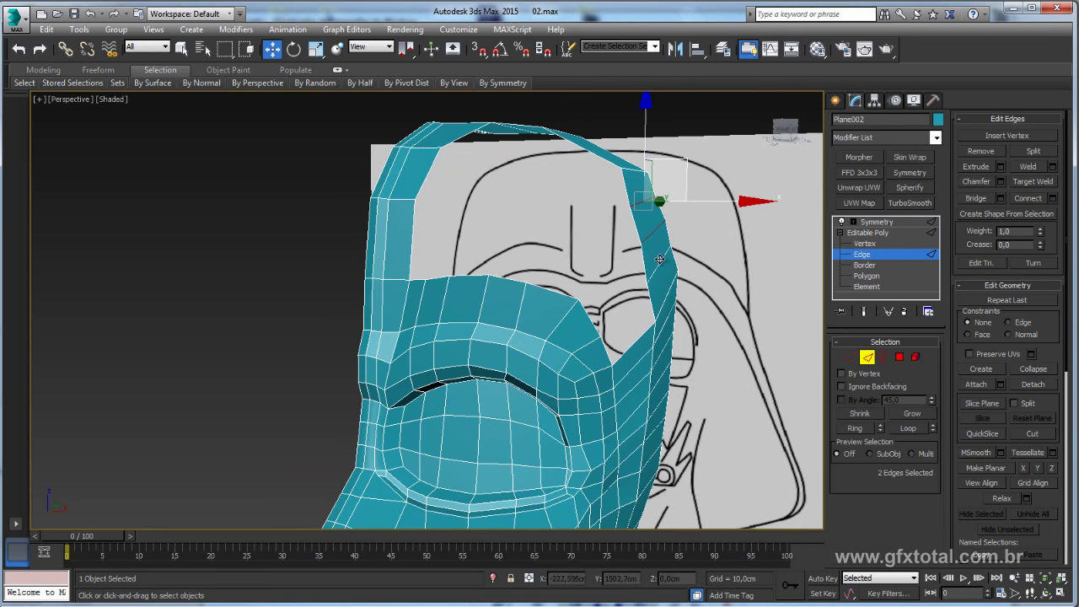
{"action": "mouse_move", "coordinate": [693, 177]}
{"action": "middle_mouse_down", "text": "alt"}
{"action": "mouse_move", "coordinate": [521, 207]}
{"action": "mouse_move", "coordinate": [568, 251]}
{"action": "mouse_move", "coordinate": [610, 330]}
{"action": "middle_mouse_up", "text": "alt"}
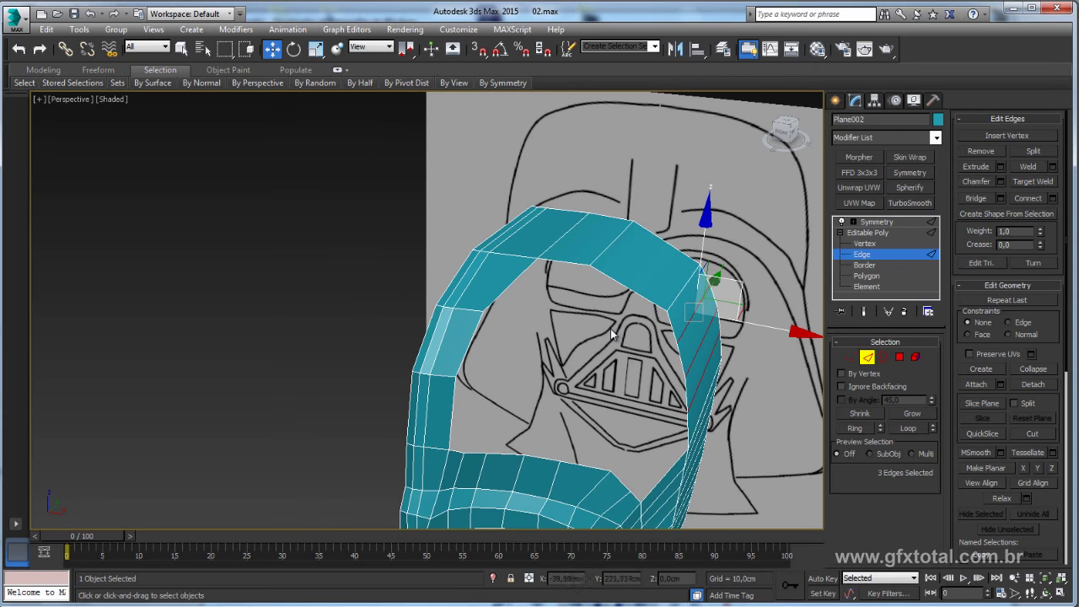
{"action": "left_click", "coordinate": [640, 286]}
{"action": "left_click", "coordinate": [672, 247], "text": "ctrl"}
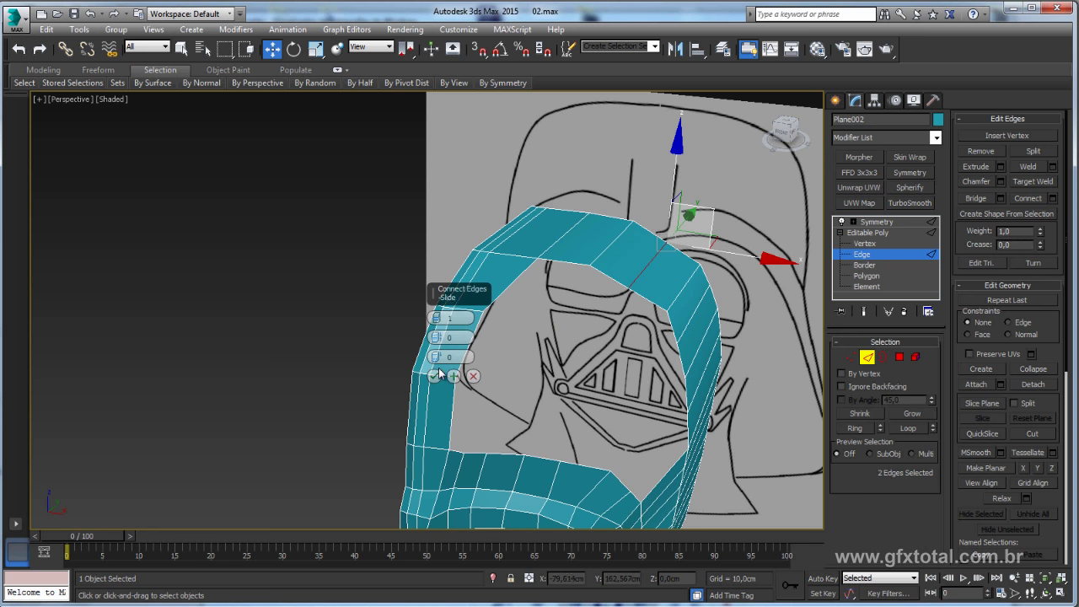
{"action": "left_click", "coordinate": [476, 362]}
{"action": "mouse_move", "coordinate": [476, 362]}
{"action": "middle_mouse_down", "text": "alt"}
{"action": "mouse_move", "coordinate": [532, 319]}
{"action": "mouse_move", "coordinate": [536, 284]}
{"action": "middle_mouse_up", "text": "alt"}
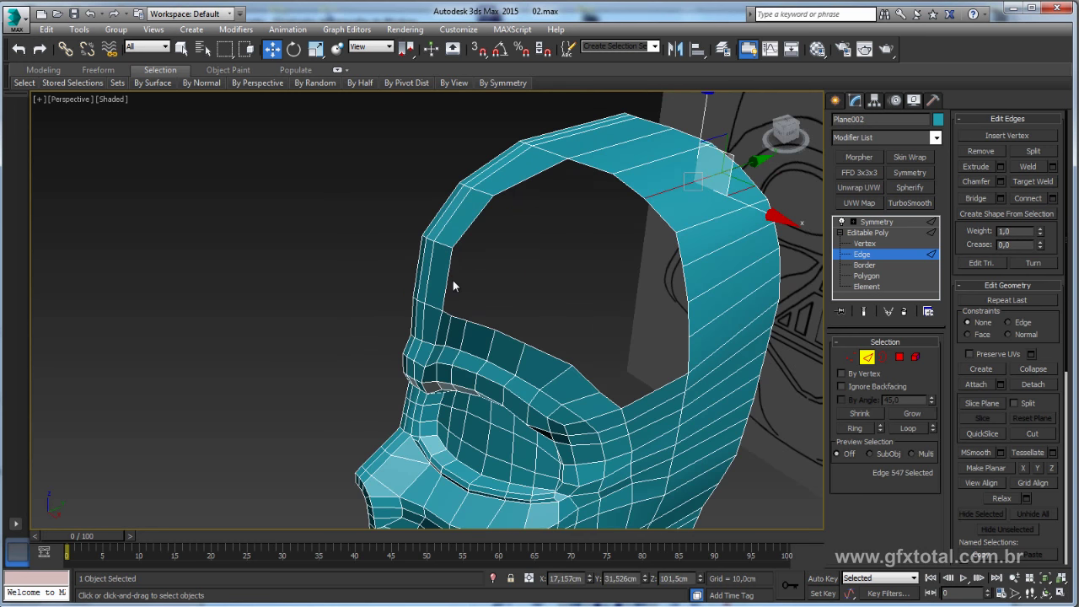
Step: Select the brow edges and raise them up and outward with the gizmo
{"action": "left_click", "coordinate": [481, 327]}
{"action": "middle_click_drag", "start_coordinate": [481, 327], "coordinate": [610, 193], "text": "alt"}
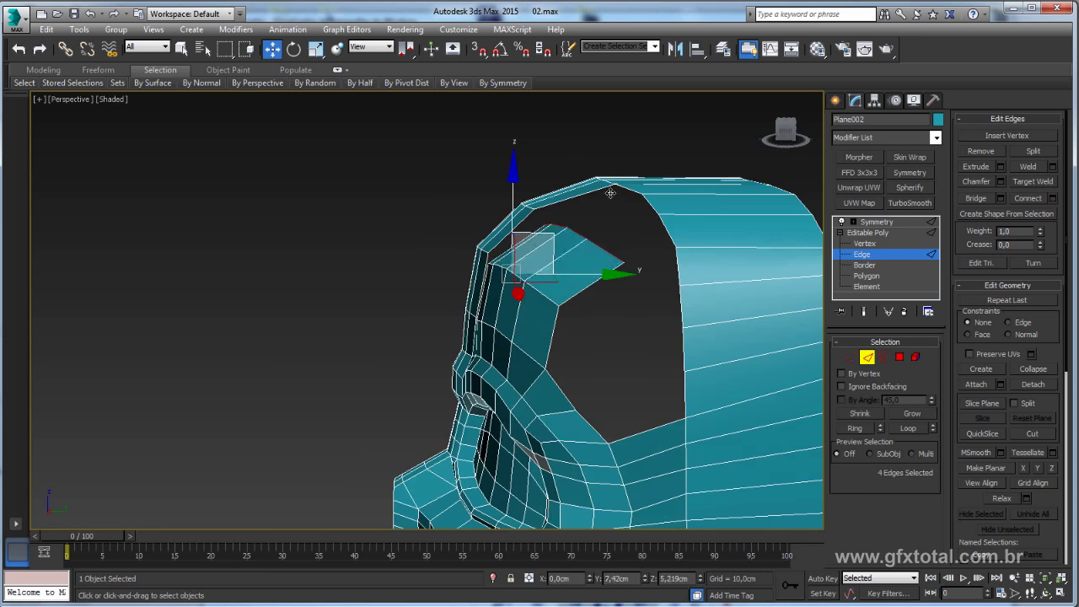
{"action": "mouse_move", "coordinate": [536, 248]}
{"action": "left_mouse_down"}
{"action": "mouse_move", "coordinate": [592, 193]}
{"action": "mouse_move", "coordinate": [588, 218]}
{"action": "left_mouse_up"}
{"action": "mouse_move", "coordinate": [589, 217]}
{"action": "middle_mouse_down", "text": "alt"}
{"action": "mouse_move", "coordinate": [654, 265]}
{"action": "mouse_move", "coordinate": [626, 236]}
{"action": "mouse_move", "coordinate": [558, 283]}
{"action": "middle_mouse_up", "text": "alt"}
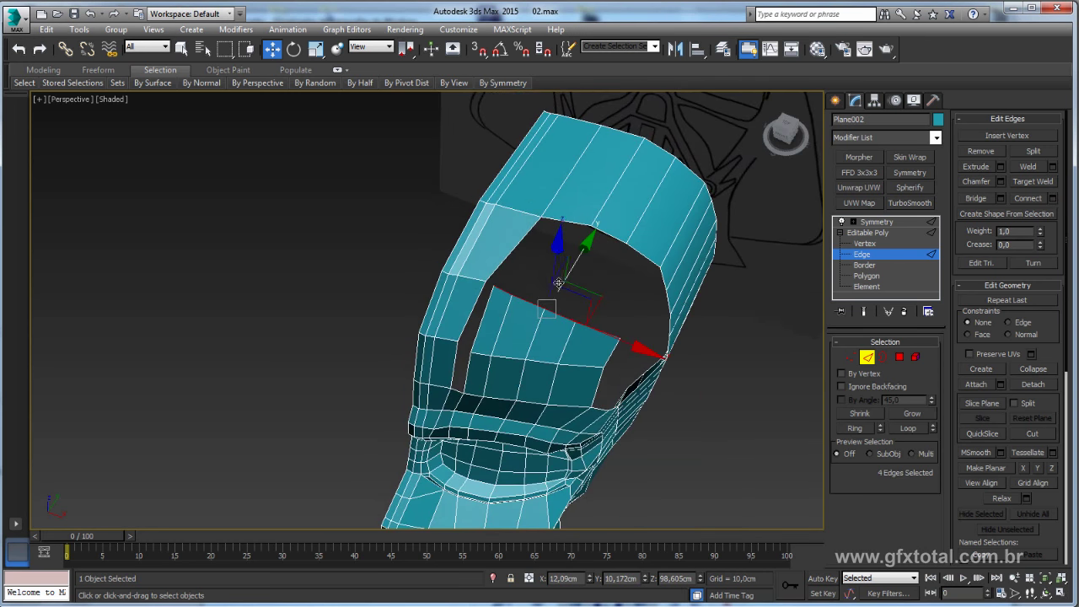
{"action": "left_click_drag", "start_coordinate": [617, 342], "coordinate": [632, 350]}
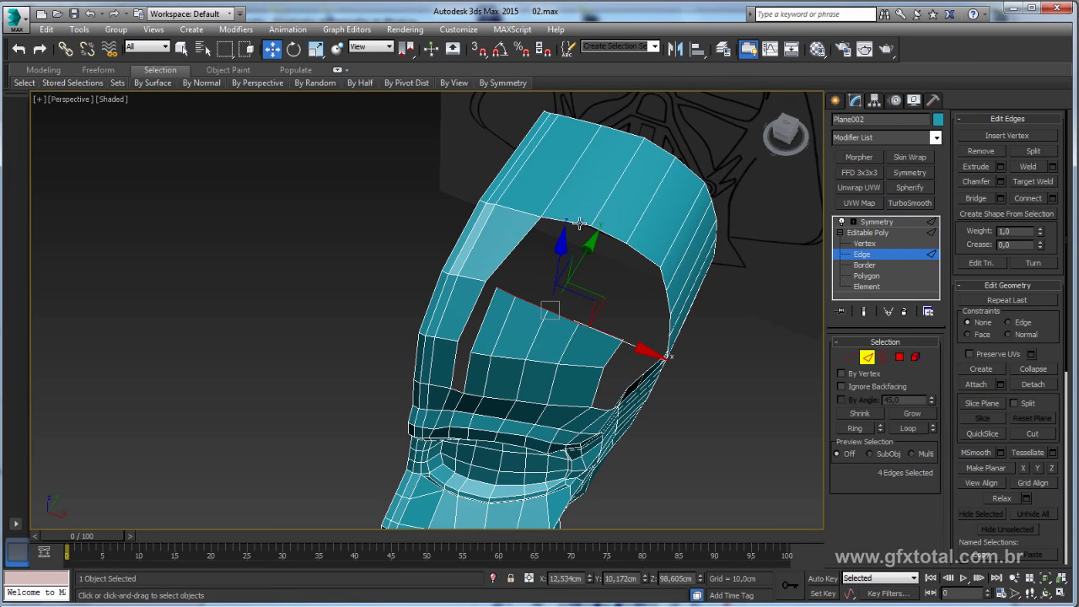
Step: Add the upper and inner rim edges to the selection and bridge them to partly close the top opening
{"action": "left_click", "coordinate": [610, 237], "text": "ctrl"}
{"action": "left_click", "coordinate": [645, 257], "text": "ctrl"}
{"action": "left_click", "coordinate": [663, 279], "text": "ctrl"}
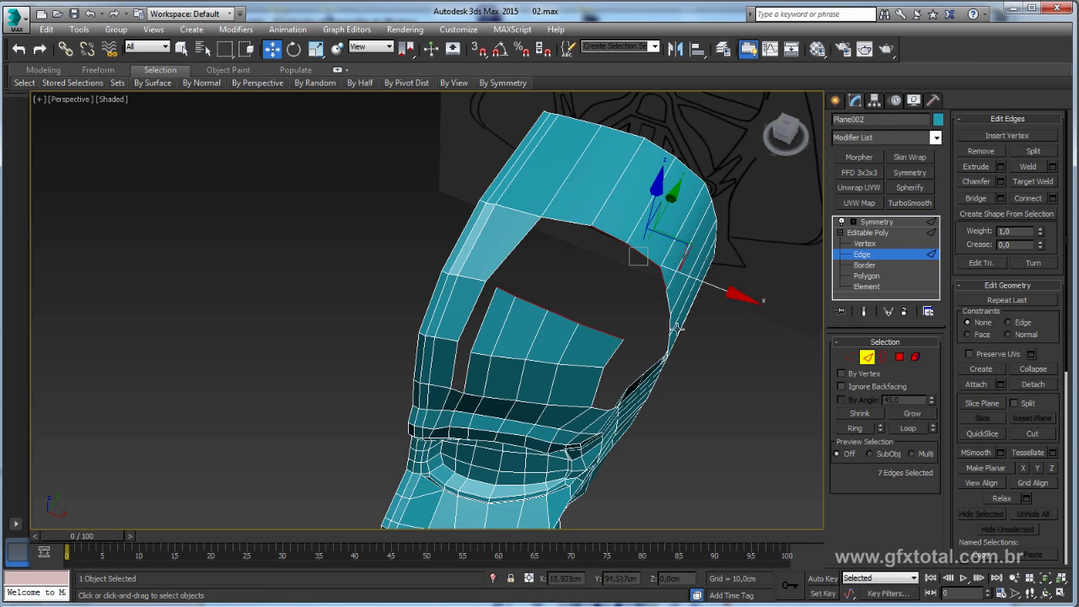
{"action": "middle_click_drag", "start_coordinate": [663, 279], "coordinate": [674, 337], "text": "alt"}
{"action": "left_click", "coordinate": [677, 342], "text": "ctrl"}
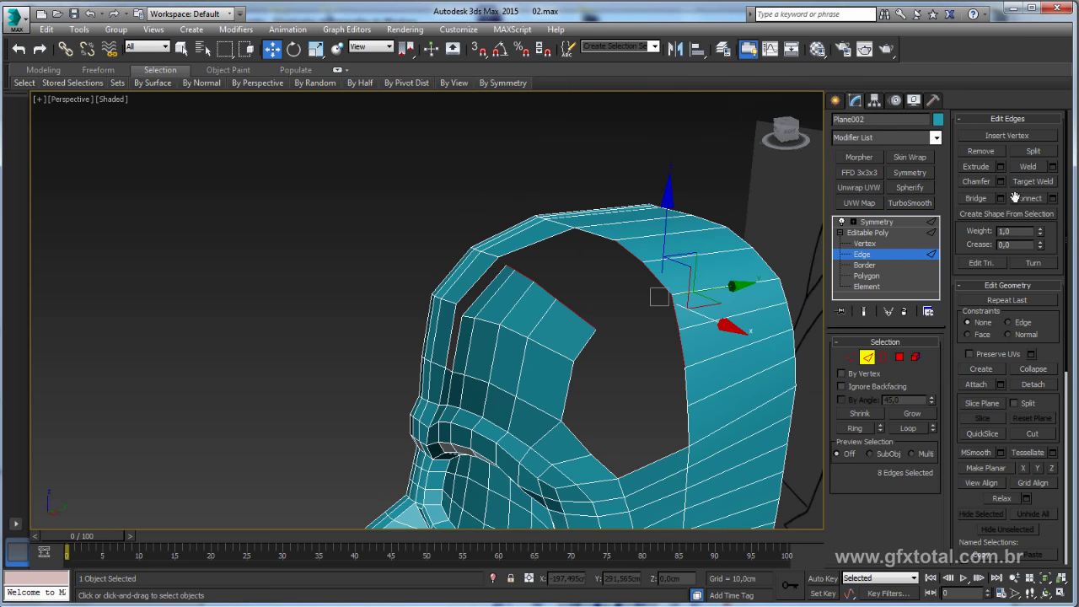
{"action": "left_click", "coordinate": [975, 198]}
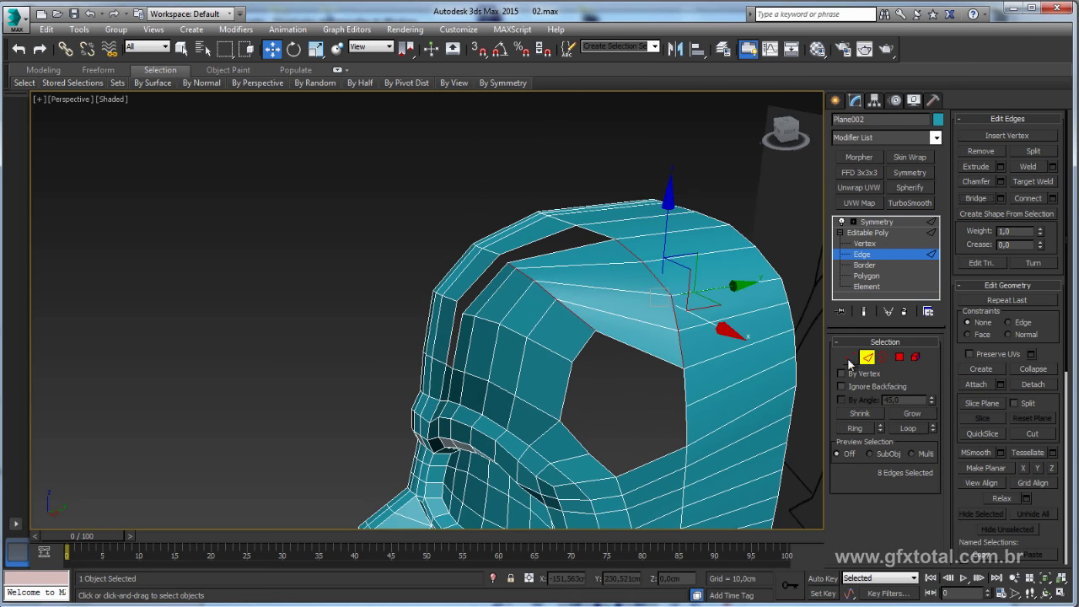
{"action": "left_click", "coordinate": [851, 357]}
{"action": "left_click", "coordinate": [605, 350]}
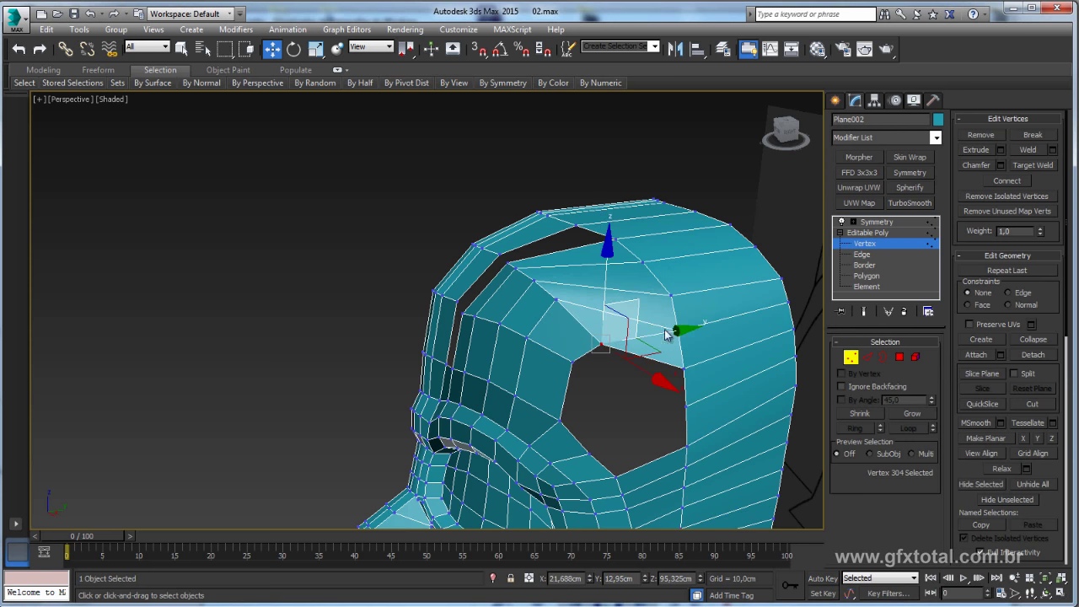
Step: Raise and lower the rim vertices at the opening's corner to match the side sketch
{"action": "middle_click_drag", "start_coordinate": [665, 335], "coordinate": [650, 343], "text": "alt"}
{"action": "left_click", "coordinate": [691, 378], "text": "ctrl"}
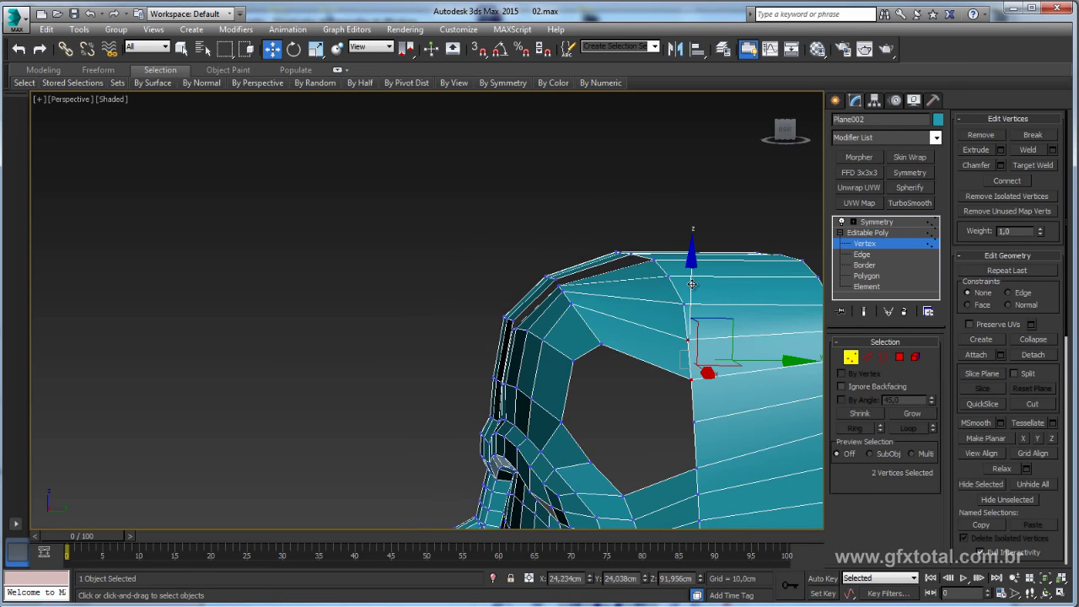
{"action": "left_click_drag", "start_coordinate": [691, 284], "coordinate": [691, 269]}
{"action": "middle_click_drag", "start_coordinate": [691, 268], "coordinate": [609, 361], "text": "alt"}
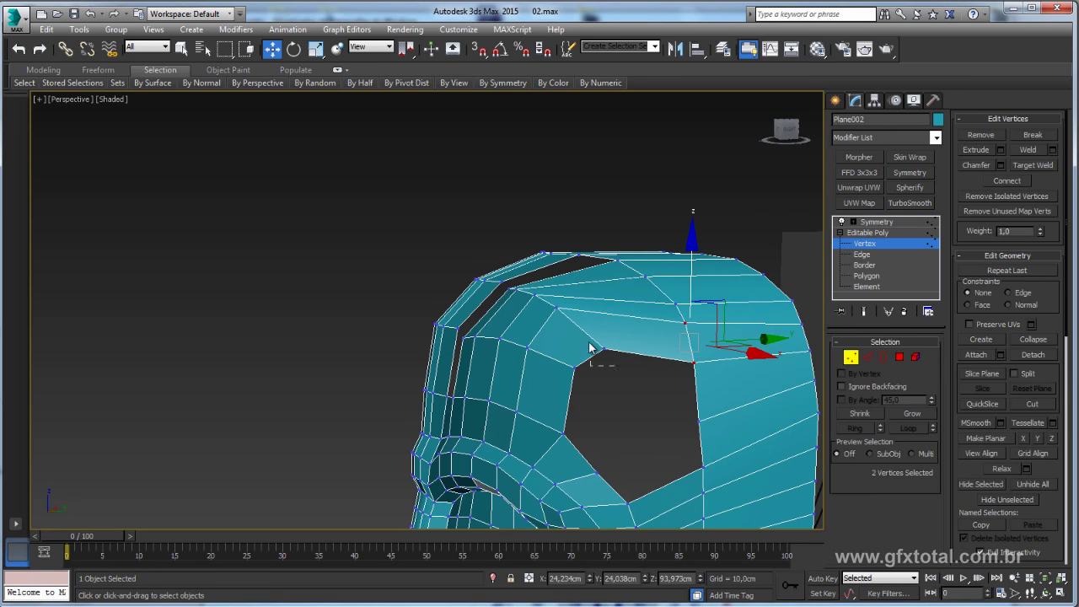
{"action": "left_click", "coordinate": [604, 350]}
{"action": "middle_click_drag", "start_coordinate": [596, 397], "coordinate": [639, 325], "text": "alt"}
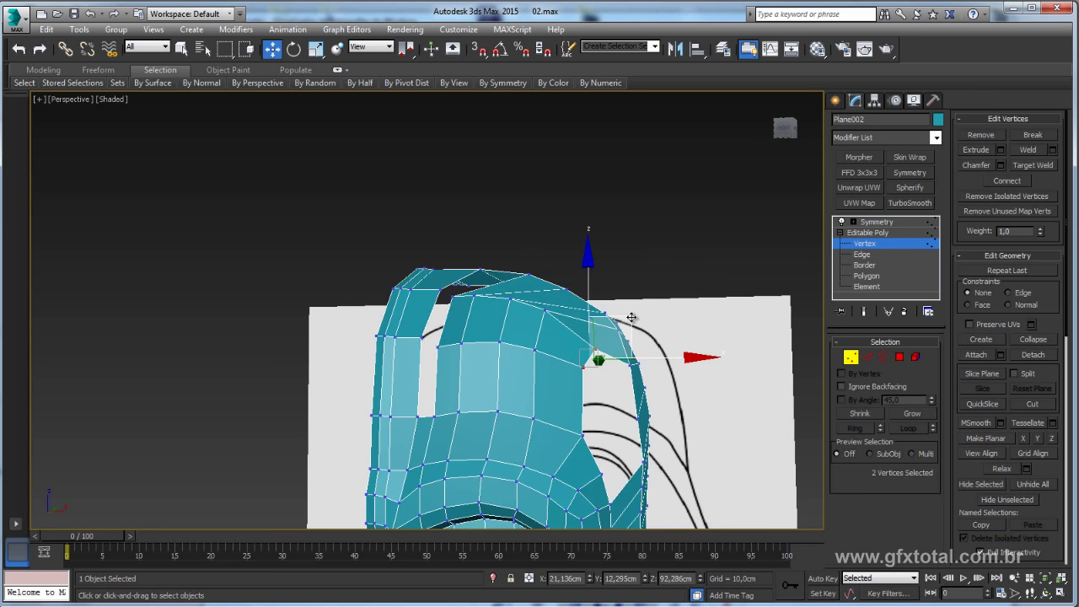
{"action": "left_click_drag", "start_coordinate": [639, 324], "coordinate": [561, 327]}
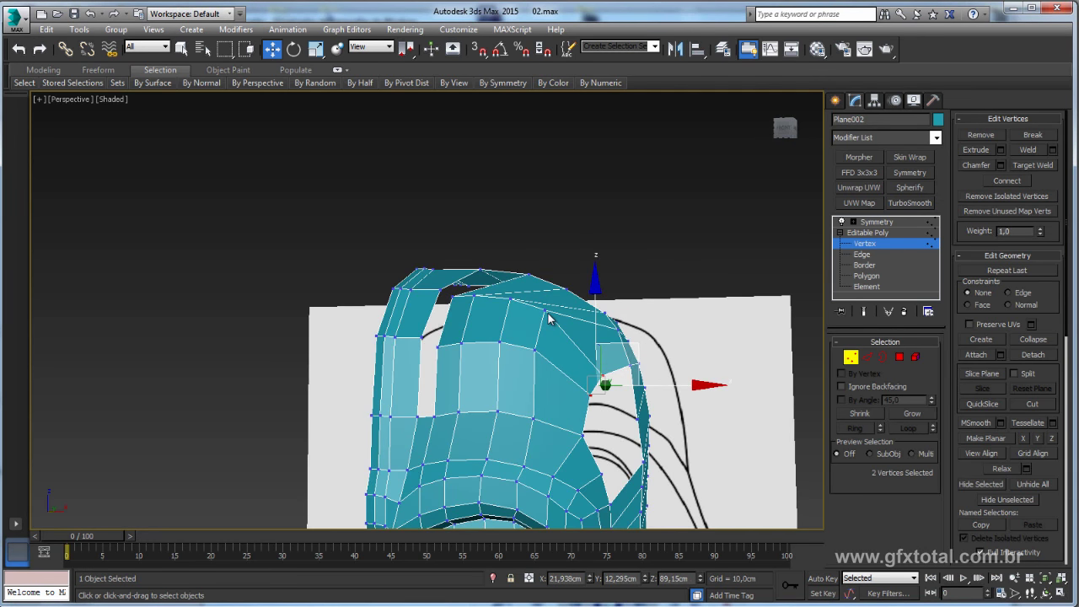
Step: Drag the top crown vertices up and right to follow the sketch outline
{"action": "left_click", "coordinate": [545, 312]}
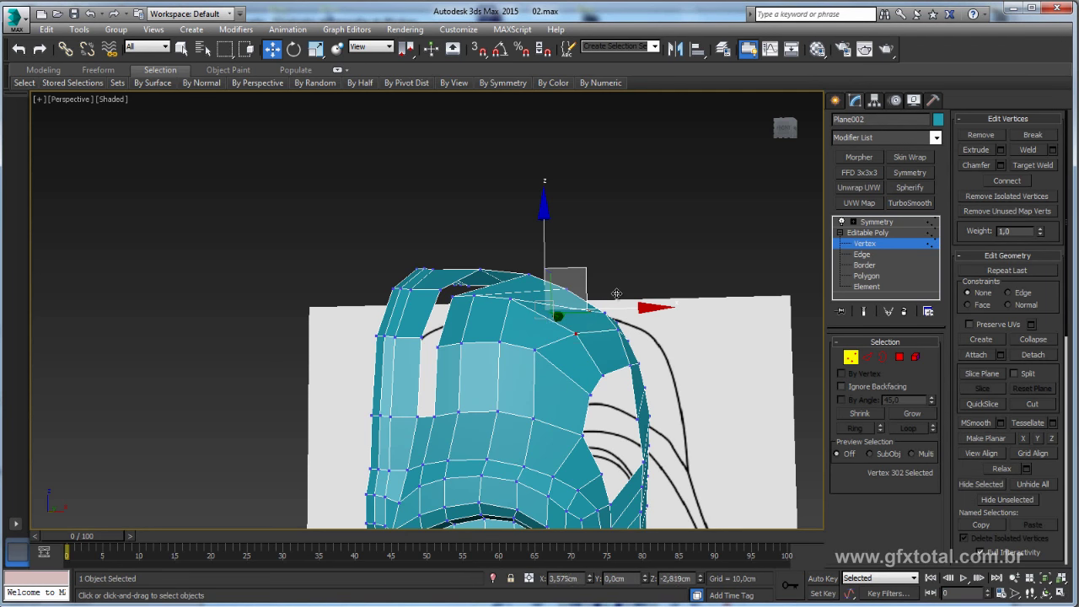
{"action": "left_click_drag", "start_coordinate": [586, 269], "coordinate": [610, 248]}
{"action": "left_click", "coordinate": [549, 352]}
{"action": "mouse_move", "coordinate": [604, 322]}
{"action": "left_mouse_down"}
{"action": "mouse_move", "coordinate": [532, 310]}
{"action": "mouse_move", "coordinate": [556, 313]}
{"action": "left_mouse_up"}
{"action": "left_click", "coordinate": [513, 299]}
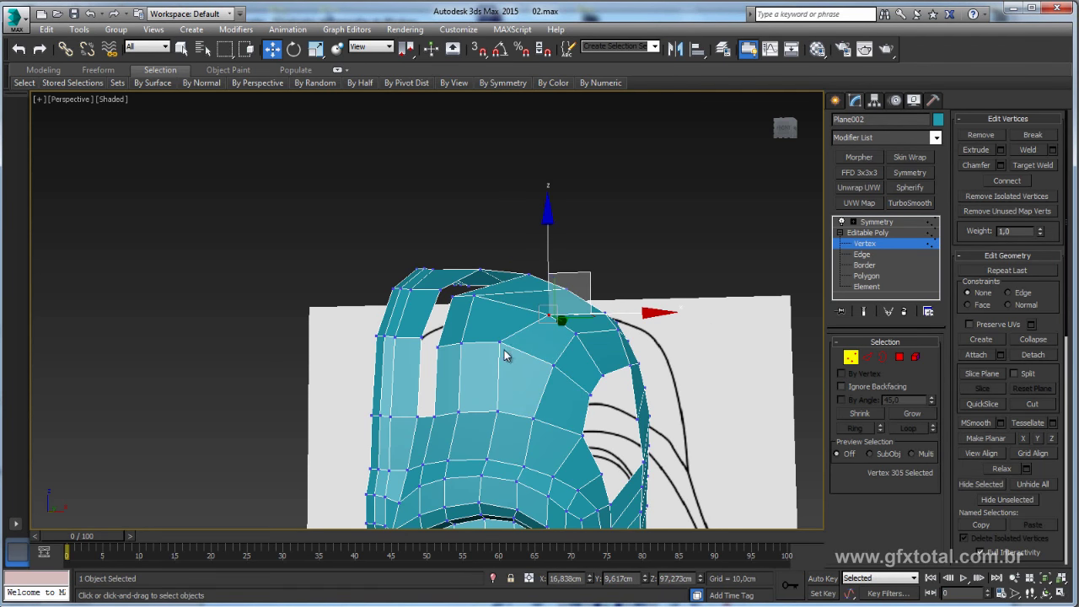
{"action": "left_click", "coordinate": [501, 340]}
{"action": "left_click", "coordinate": [502, 341]}
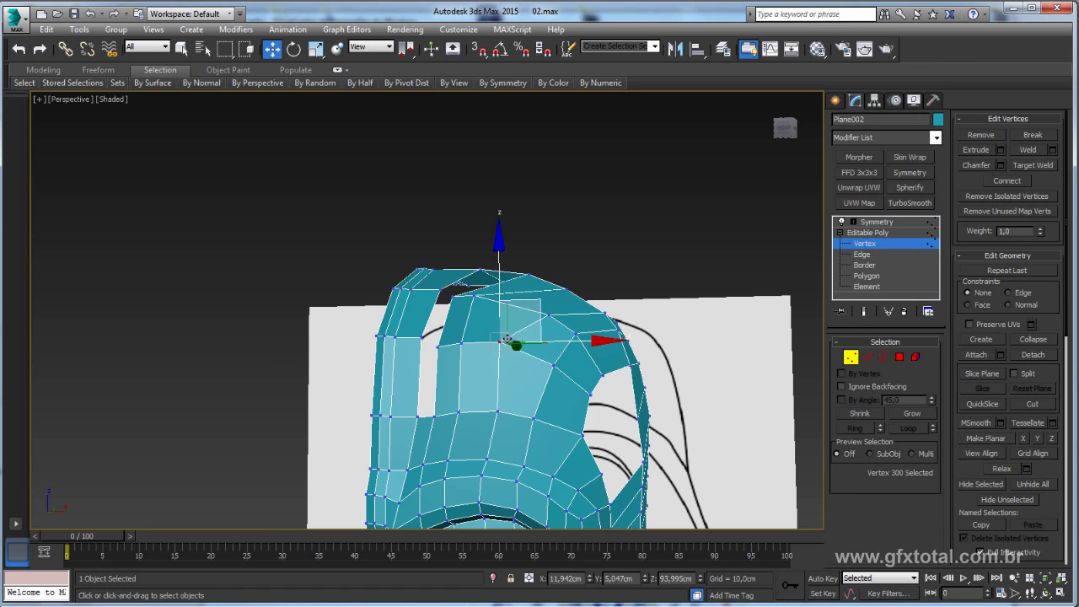
{"action": "left_click", "coordinate": [547, 315]}
Step: Shift more crown vertex pairs onto the sketch outline, then select the inner opening's border
{"action": "middle_click_drag", "start_coordinate": [548, 315], "coordinate": [470, 326], "text": "alt"}
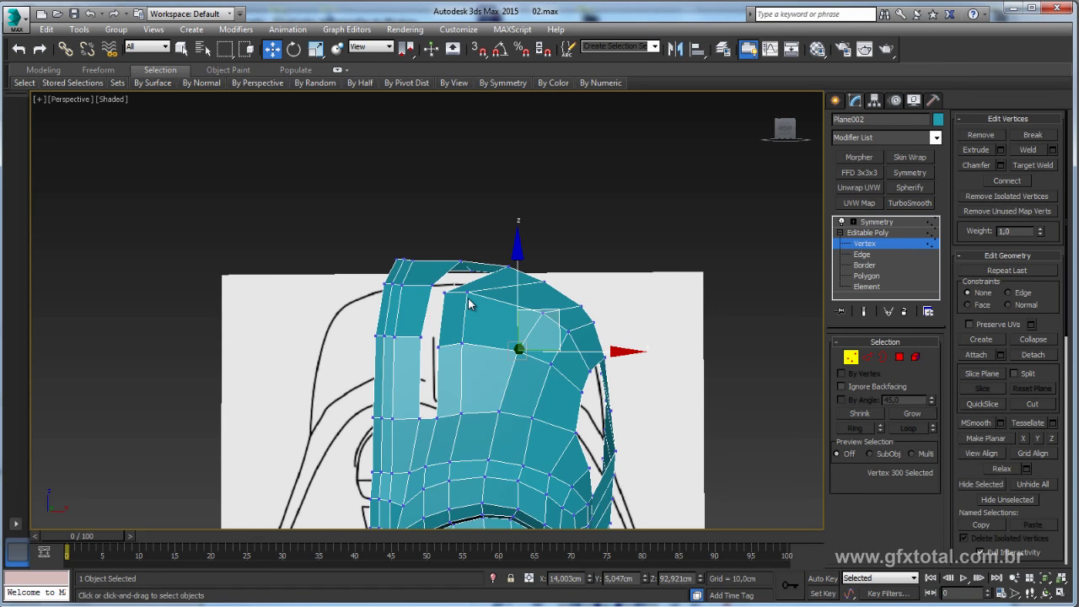
{"action": "left_click", "coordinate": [463, 343], "text": "ctrl"}
{"action": "left_click_drag", "start_coordinate": [467, 308], "coordinate": [497, 312]}
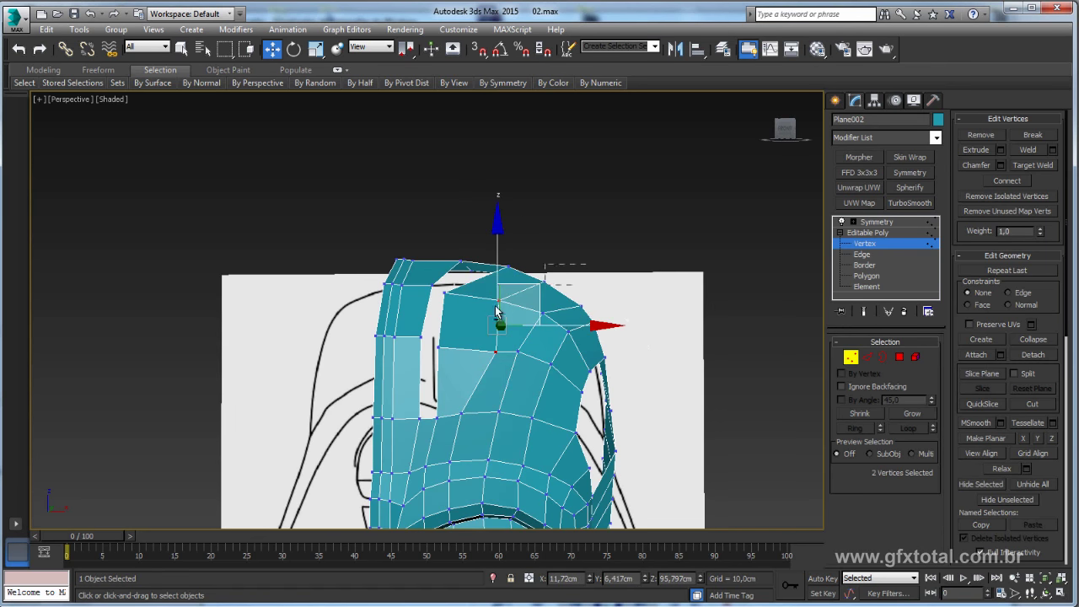
{"action": "left_click", "coordinate": [498, 300], "text": "alt"}
{"action": "mouse_move", "coordinate": [530, 312]}
{"action": "middle_mouse_down", "text": "alt"}
{"action": "mouse_move", "coordinate": [472, 333]}
{"action": "mouse_move", "coordinate": [462, 316]}
{"action": "middle_mouse_up", "text": "alt"}
{"action": "left_click", "coordinate": [441, 332]}
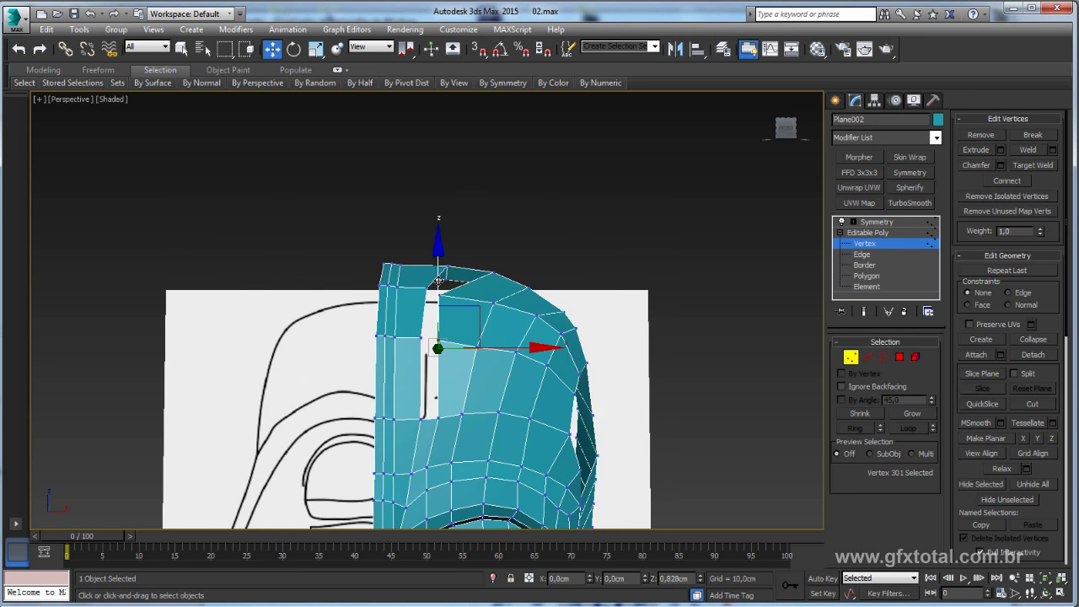
{"action": "left_click", "coordinate": [472, 279], "text": "ctrl"}
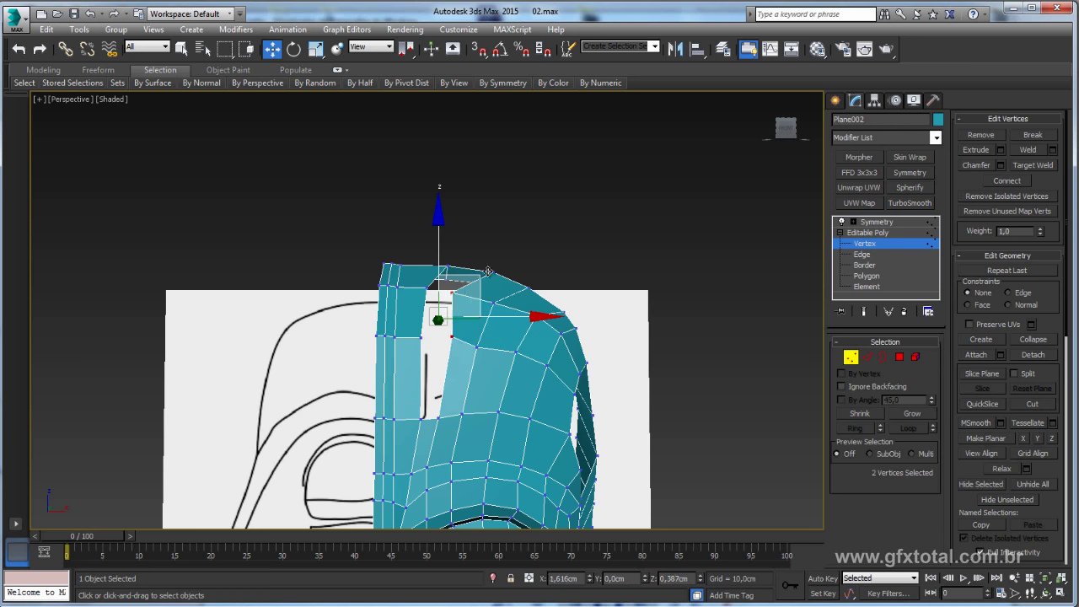
{"action": "mouse_move", "coordinate": [474, 281]}
{"action": "left_mouse_down"}
{"action": "mouse_move", "coordinate": [490, 268]}
{"action": "mouse_move", "coordinate": [466, 332]}
{"action": "mouse_move", "coordinate": [448, 341]}
{"action": "left_mouse_up"}
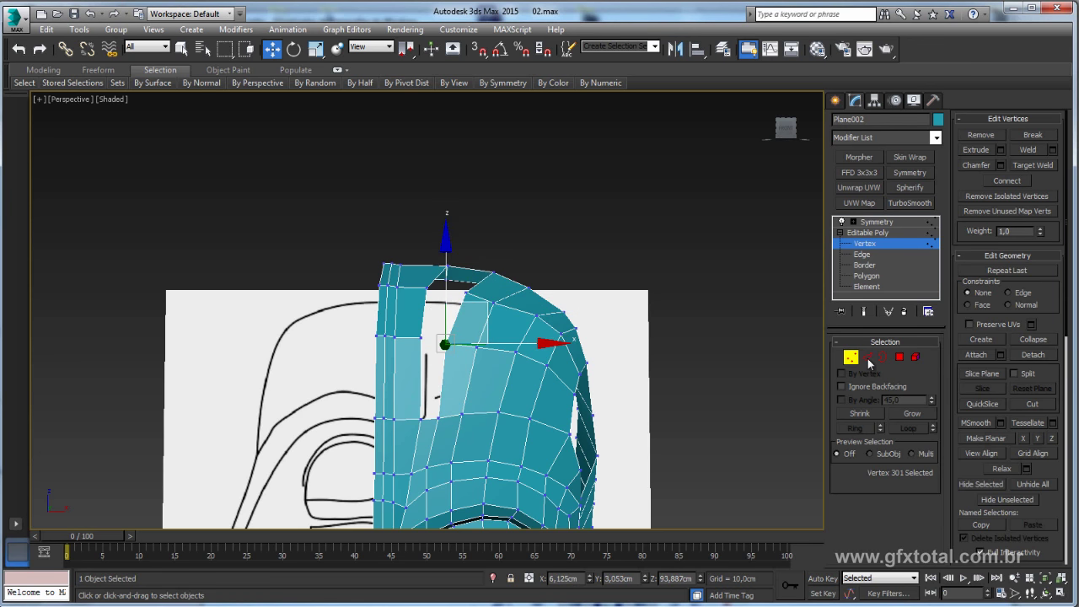
{"action": "key", "text": "3"}
{"action": "left_click", "coordinate": [456, 319]}
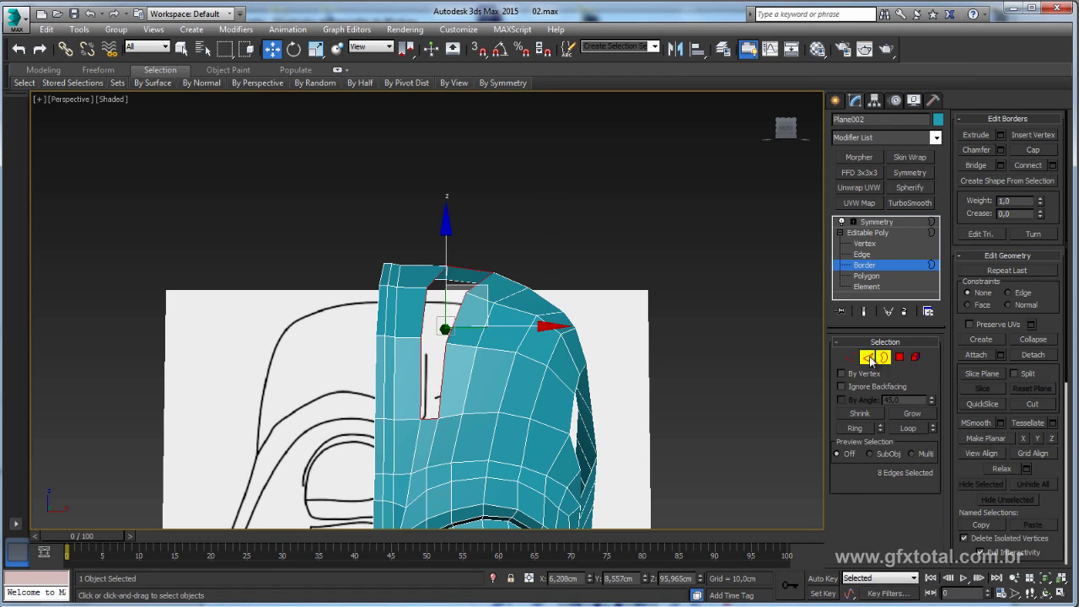
Step: Bridge the facing edges of the crown gap to close it
{"action": "left_click", "coordinate": [868, 357]}
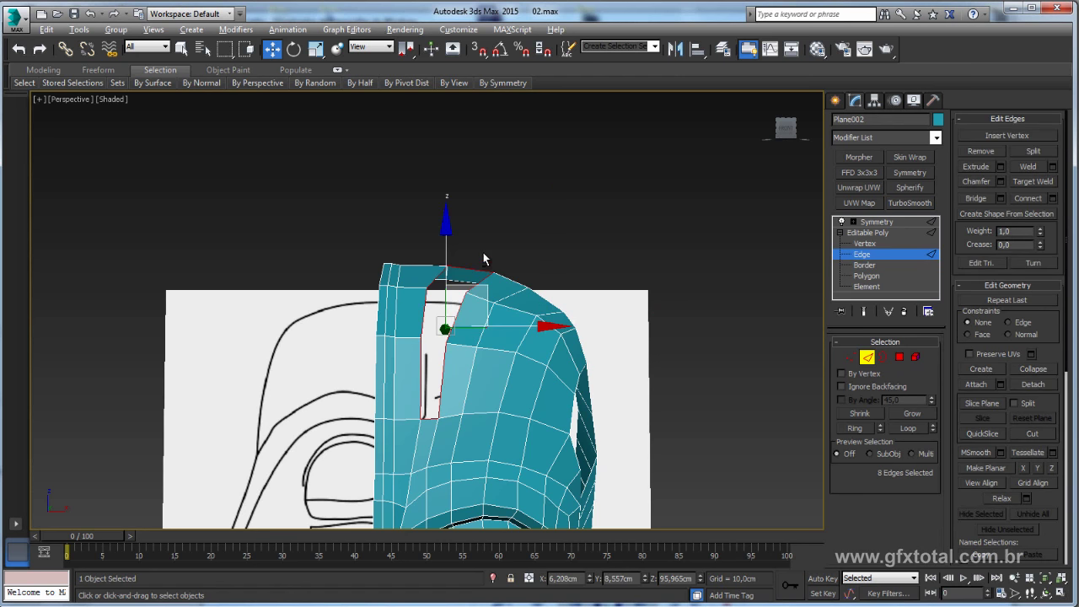
{"action": "left_click", "coordinate": [430, 419], "text": "alt"}
{"action": "middle_click_drag", "start_coordinate": [430, 420], "coordinate": [640, 354], "text": "alt"}
{"action": "left_click", "coordinate": [985, 196]}
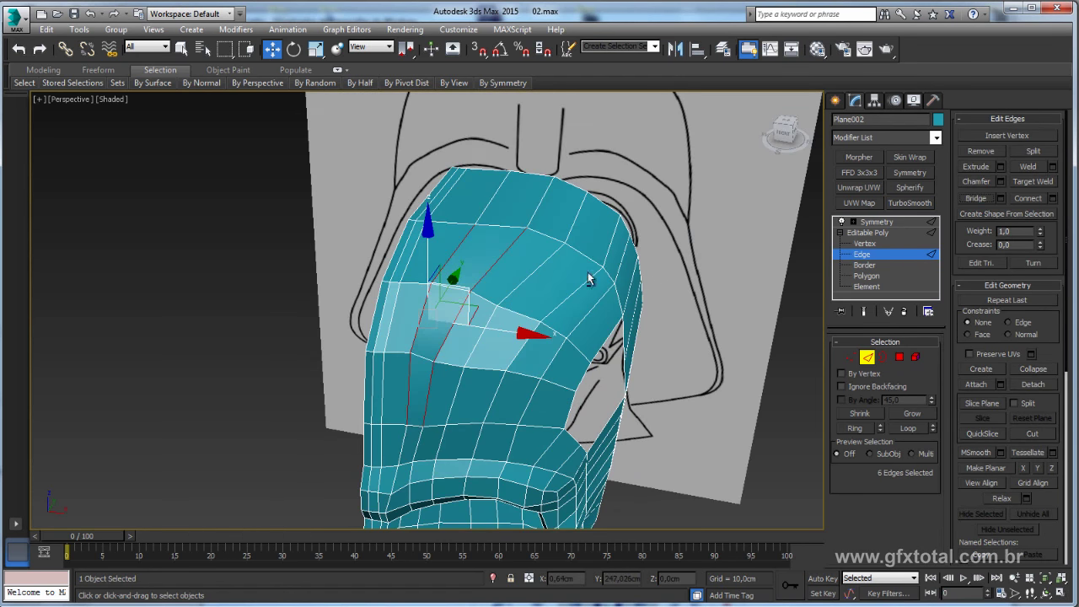
{"action": "mouse_move", "coordinate": [590, 272]}
{"action": "middle_mouse_down", "text": "alt"}
{"action": "mouse_move", "coordinate": [547, 265]}
{"action": "mouse_move", "coordinate": [547, 303]}
{"action": "mouse_move", "coordinate": [569, 331]}
{"action": "mouse_move", "coordinate": [499, 321]}
{"action": "mouse_move", "coordinate": [489, 338]}
{"action": "middle_mouse_up", "text": "alt"}
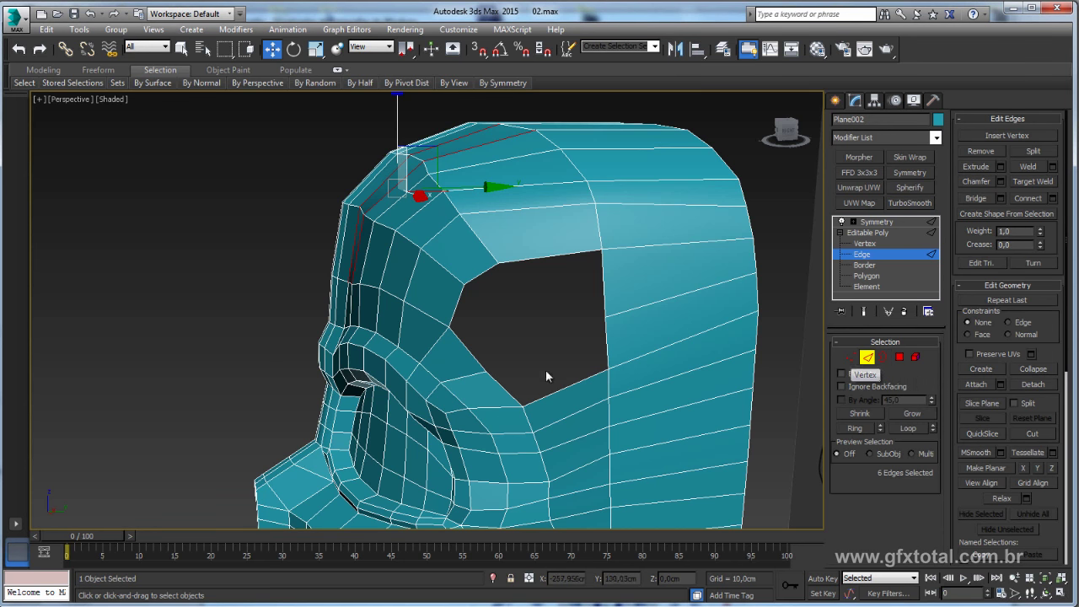
Step: Bridge the side opening's edges to narrow it, then check the head against the reference
{"action": "left_click", "coordinate": [512, 388]}
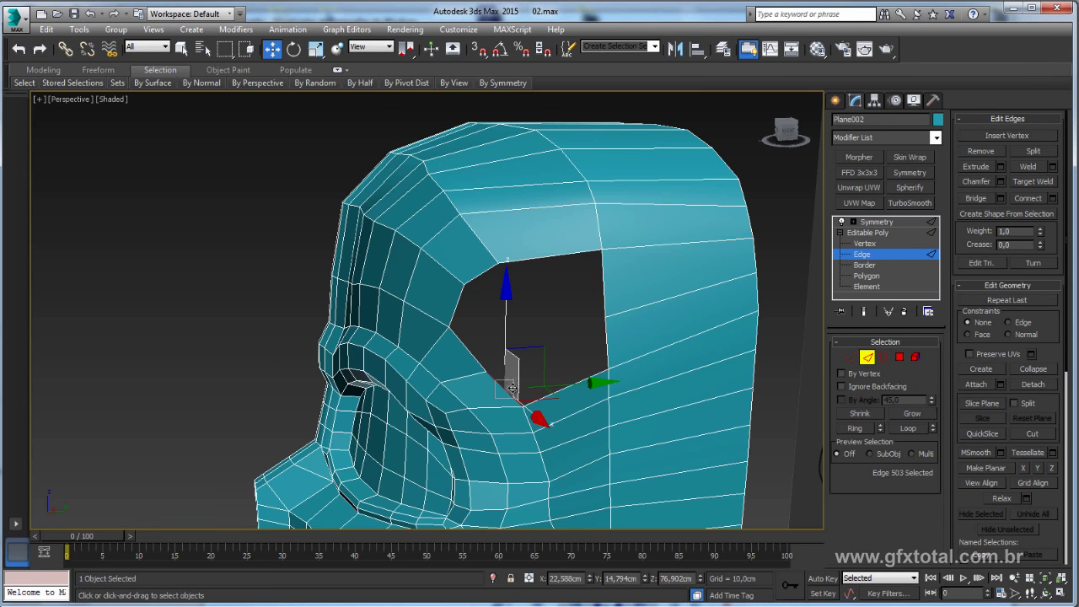
{"action": "double_click", "coordinate": [605, 340]}
{"action": "left_click", "coordinate": [604, 306], "text": "ctrl"}
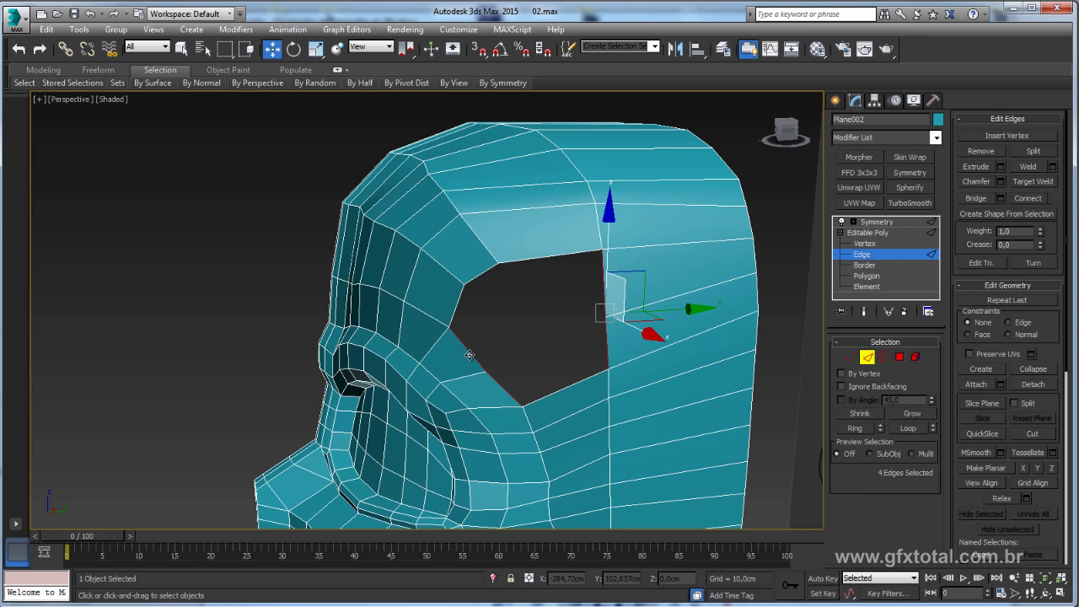
{"action": "left_click", "coordinate": [978, 199]}
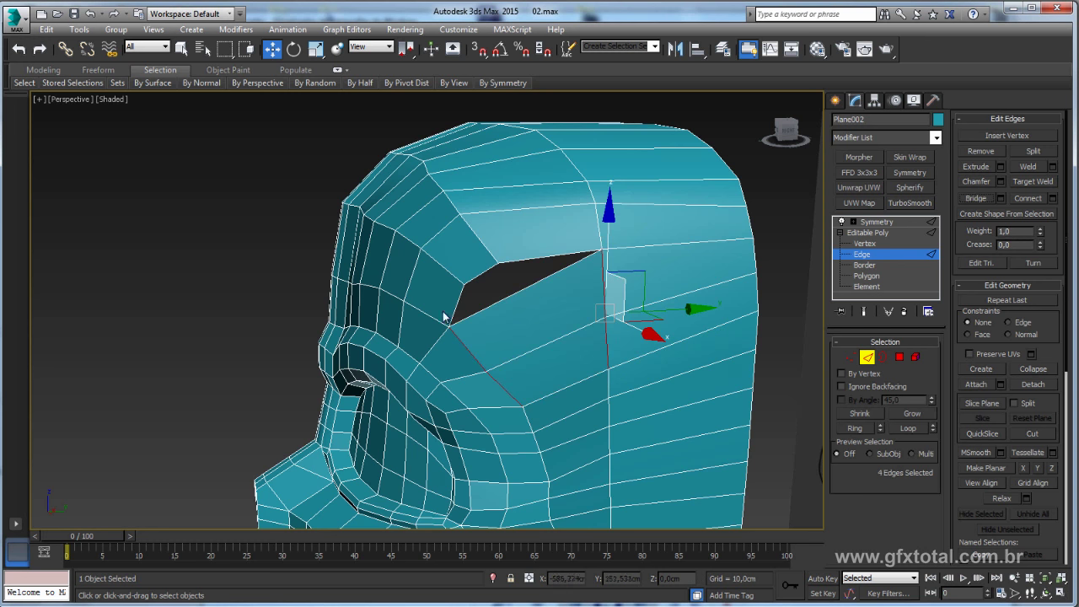
{"action": "mouse_move", "coordinate": [444, 316]}
{"action": "middle_mouse_down", "text": "alt"}
{"action": "mouse_move", "coordinate": [506, 321]}
{"action": "mouse_move", "coordinate": [469, 294]}
{"action": "middle_mouse_up", "text": "alt"}
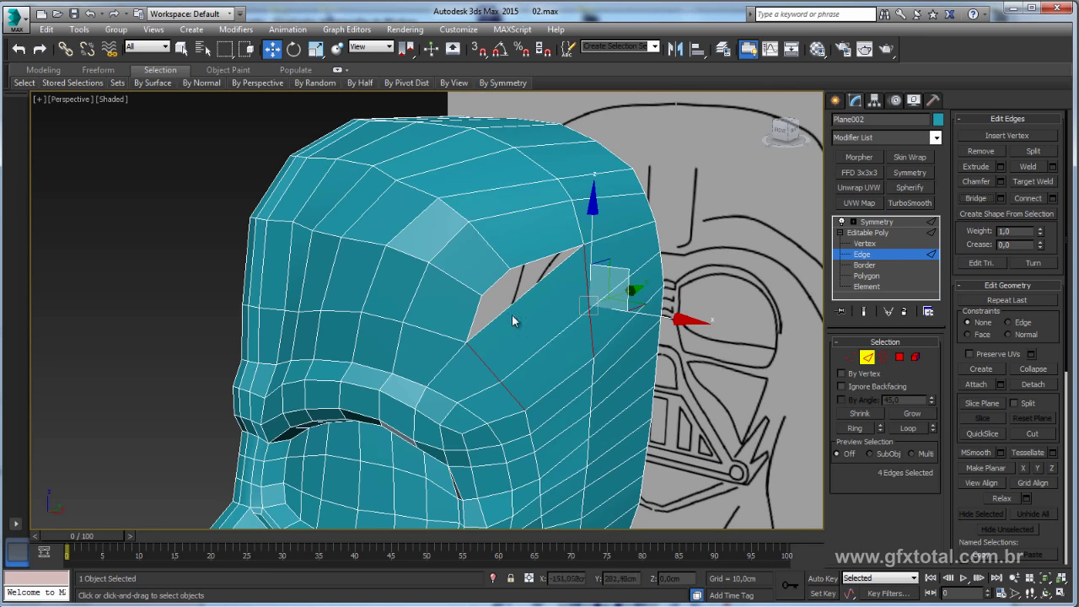
{"action": "middle_click_drag", "start_coordinate": [542, 409], "coordinate": [506, 320], "text": "alt"}
{"action": "scroll", "coordinate": [506, 320], "scroll_direction": "down", "scroll_amount": 3}
{"action": "scroll", "coordinate": [513, 365], "scroll_direction": "up", "scroll_amount": 3}
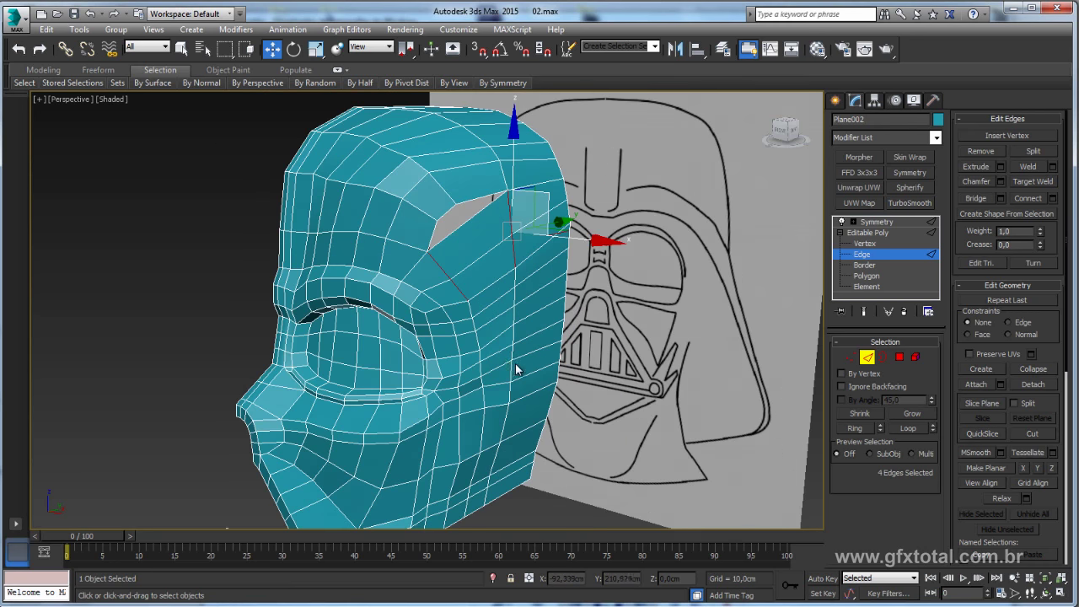
{"action": "mouse_move", "coordinate": [513, 366]}
{"action": "middle_mouse_down", "text": "alt"}
{"action": "mouse_move", "coordinate": [481, 364]}
{"action": "mouse_move", "coordinate": [489, 298]}
{"action": "middle_mouse_up", "text": "alt"}
{"action": "scroll", "coordinate": [488, 297], "scroll_direction": "up", "scroll_amount": 2}
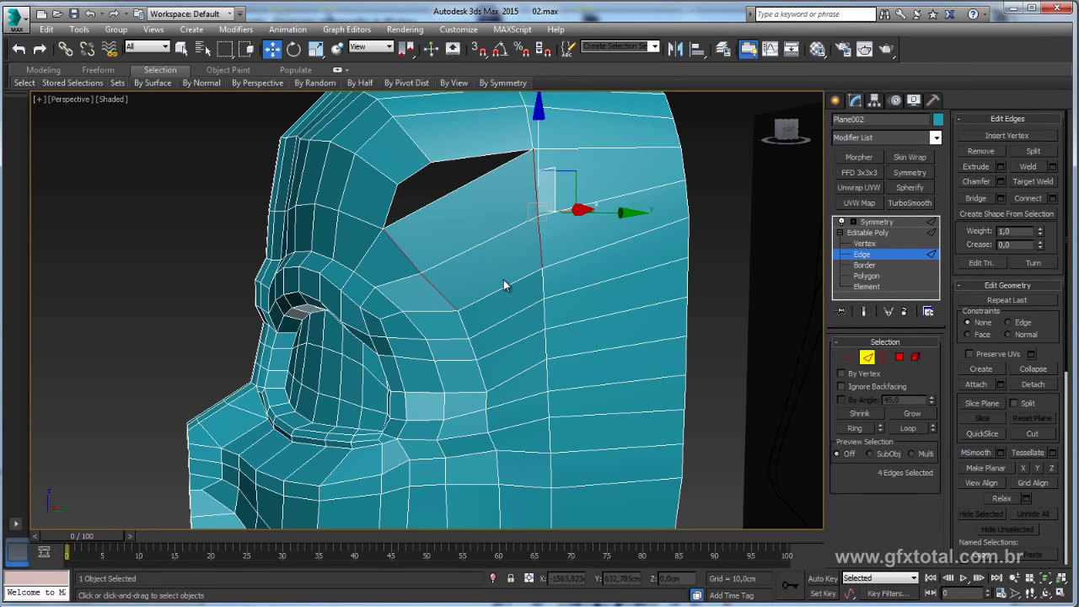
Step: Cut a five-point edge line from the eye-hole corner down across the lower cheek
{"action": "right_click", "coordinate": [533, 275]}
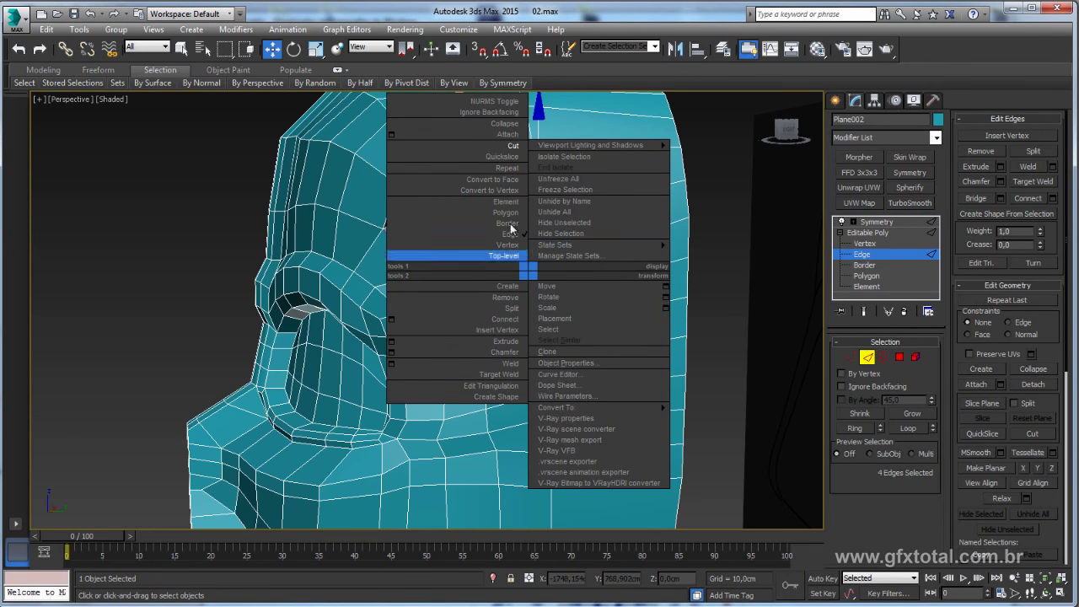
{"action": "left_click", "coordinate": [510, 146]}
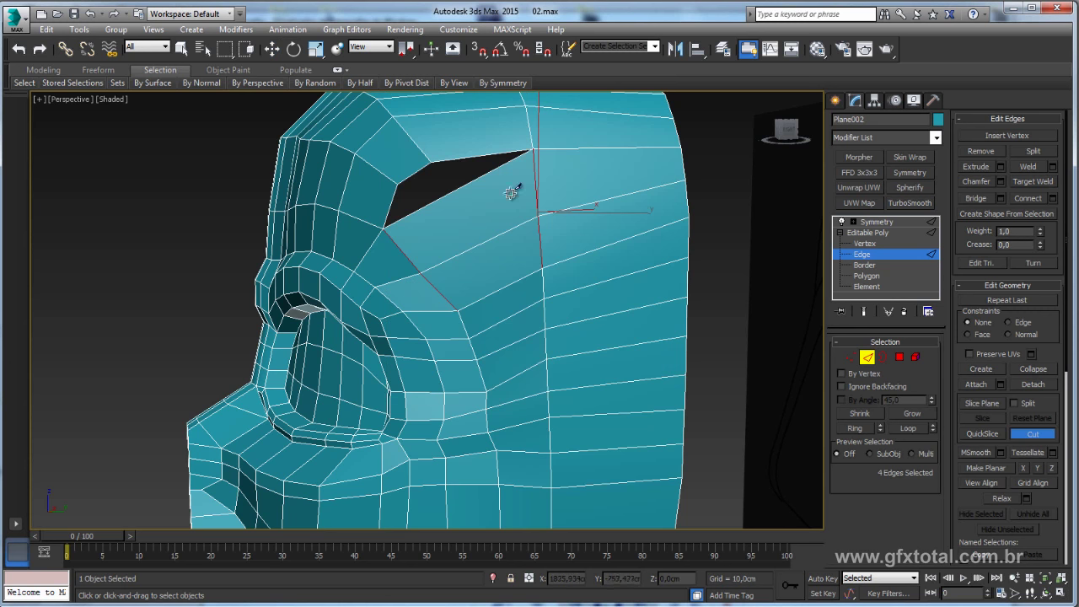
{"action": "left_click", "coordinate": [428, 206]}
{"action": "left_click", "coordinate": [476, 251]}
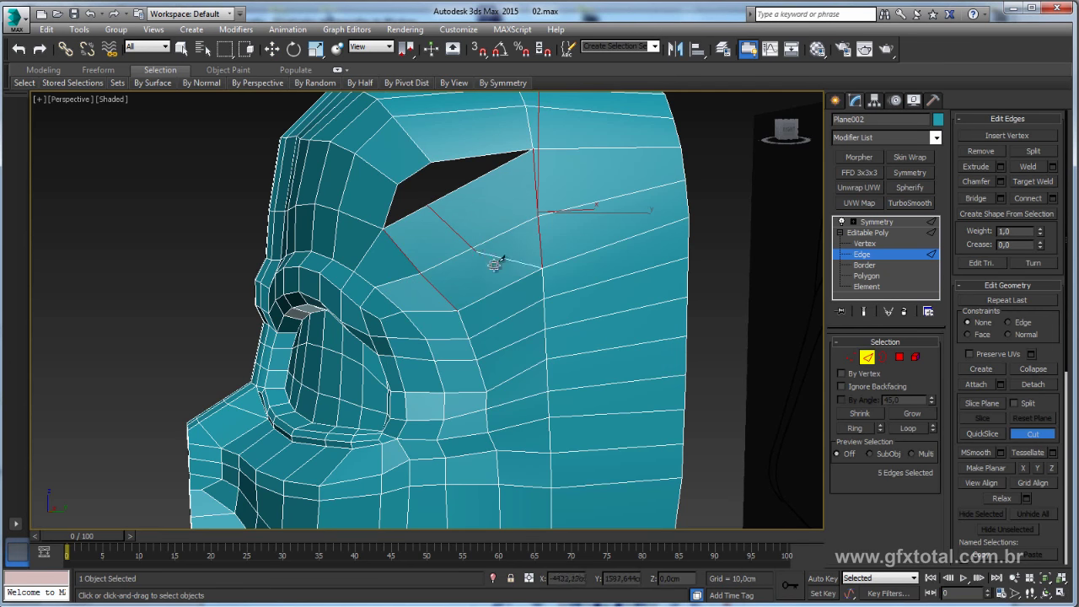
{"action": "left_click", "coordinate": [514, 300]}
{"action": "left_click", "coordinate": [524, 311]}
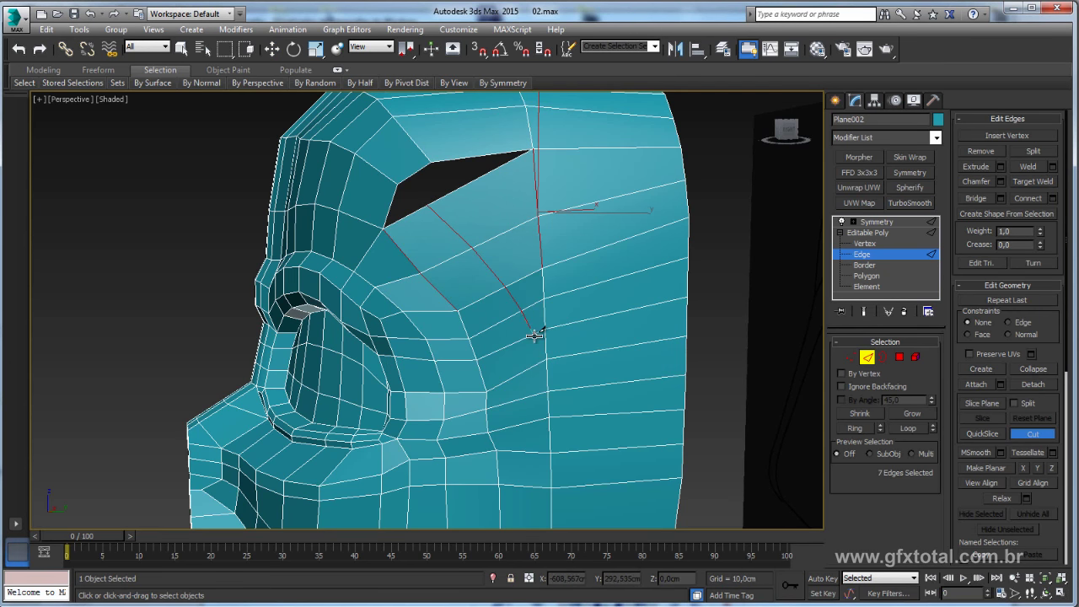
{"action": "left_click", "coordinate": [531, 342]}
{"action": "key", "text": "s"}
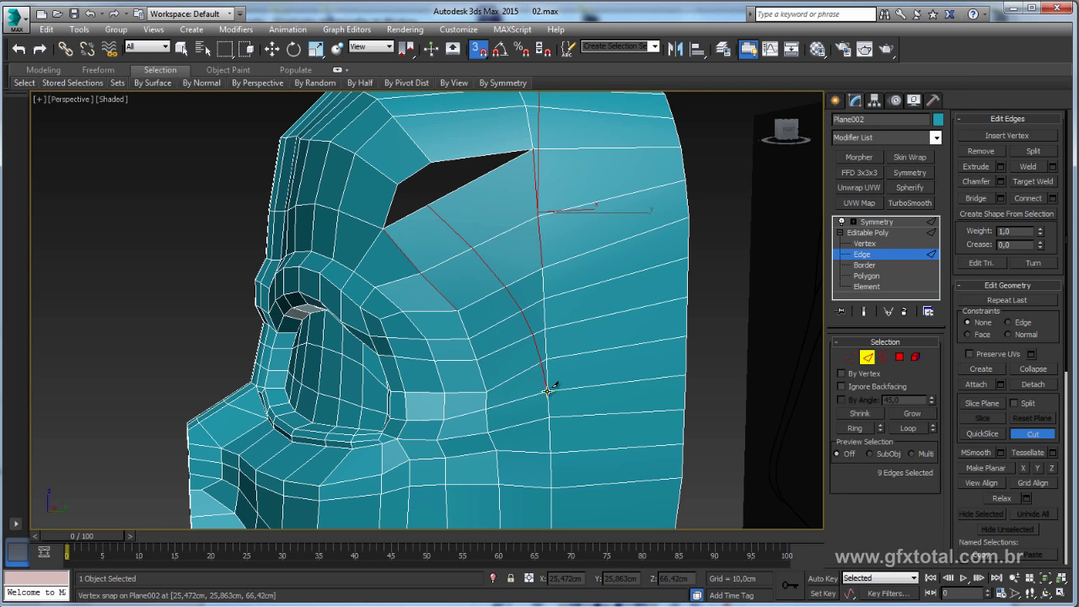
{"action": "key", "text": "w"}
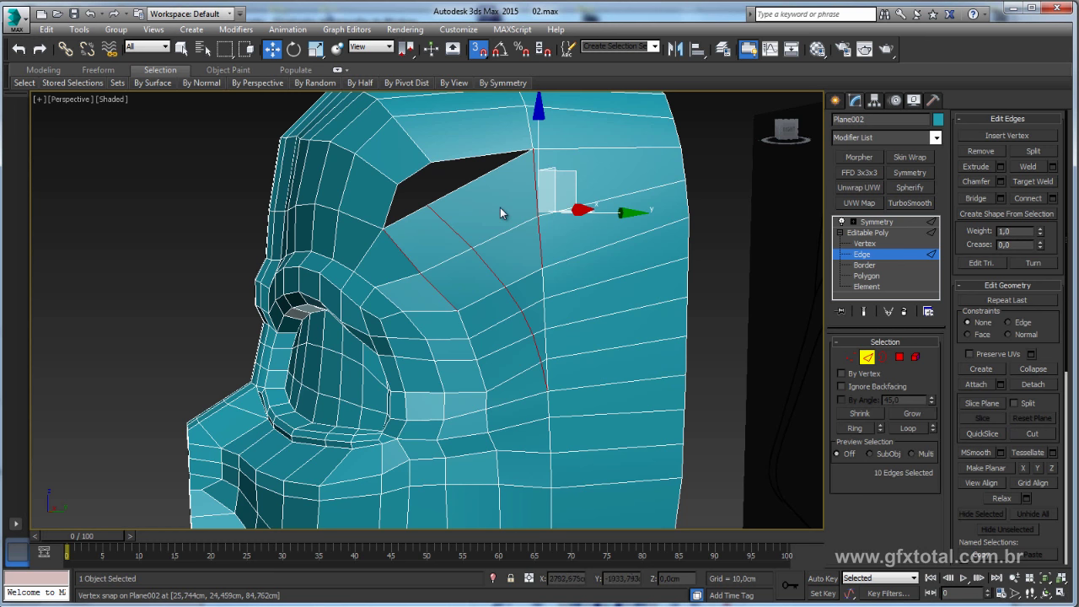
{"action": "key", "text": "s"}
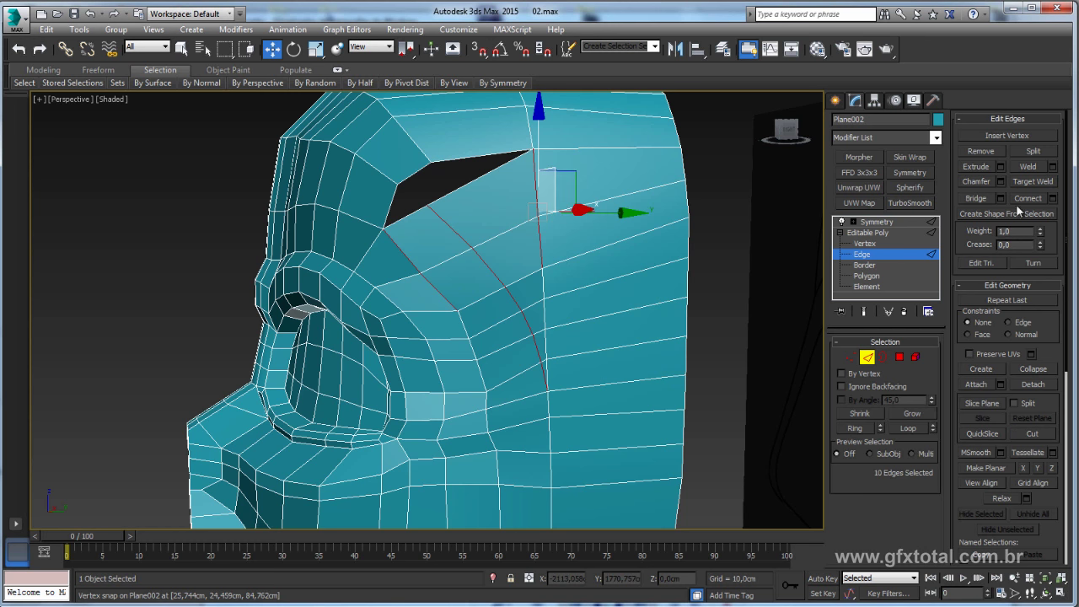
{"action": "left_click", "coordinate": [864, 243]}
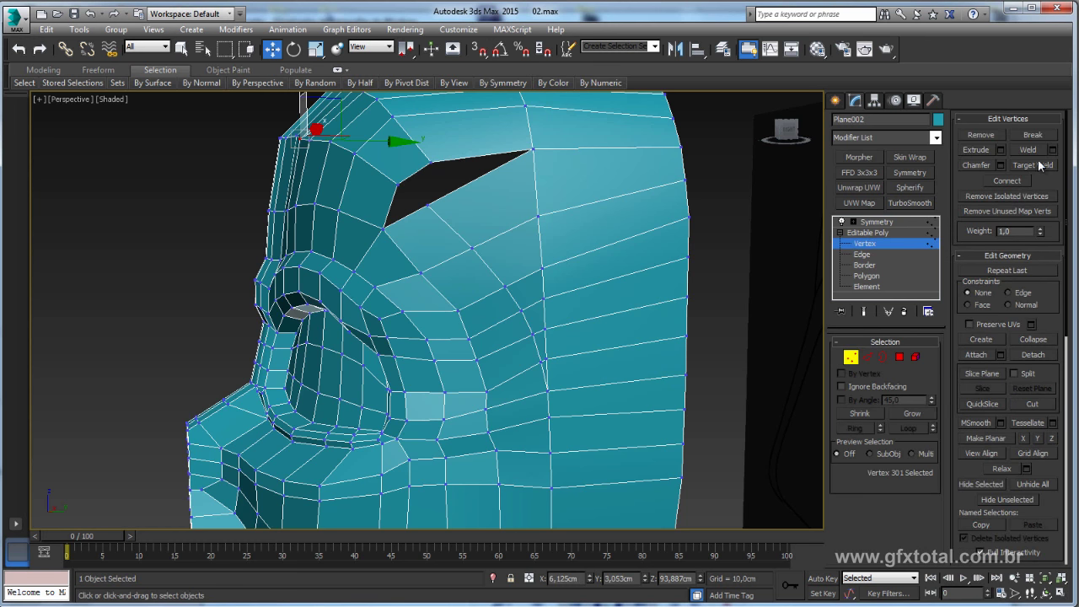
Step: Target Weld the eye hole's corner vertex onto its neighbouring vertex
{"action": "left_click", "coordinate": [1036, 165]}
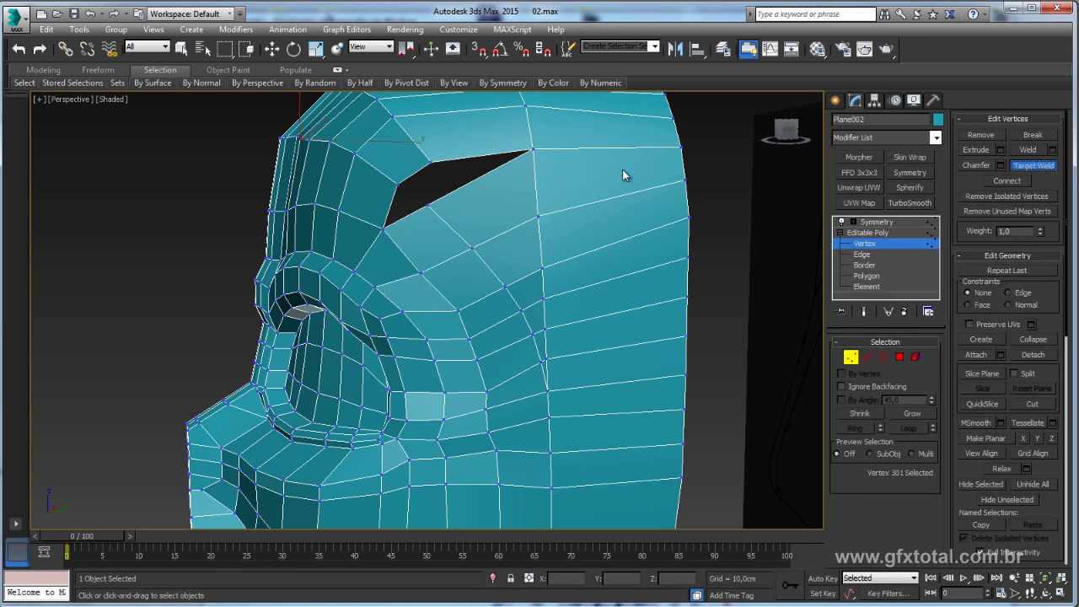
{"action": "left_click", "coordinate": [424, 204]}
{"action": "key", "text": "w"}
{"action": "mouse_move", "coordinate": [475, 207]}
{"action": "middle_mouse_down", "text": "alt"}
{"action": "mouse_move", "coordinate": [498, 221]}
{"action": "mouse_move", "coordinate": [462, 216]}
{"action": "middle_mouse_up", "text": "alt"}
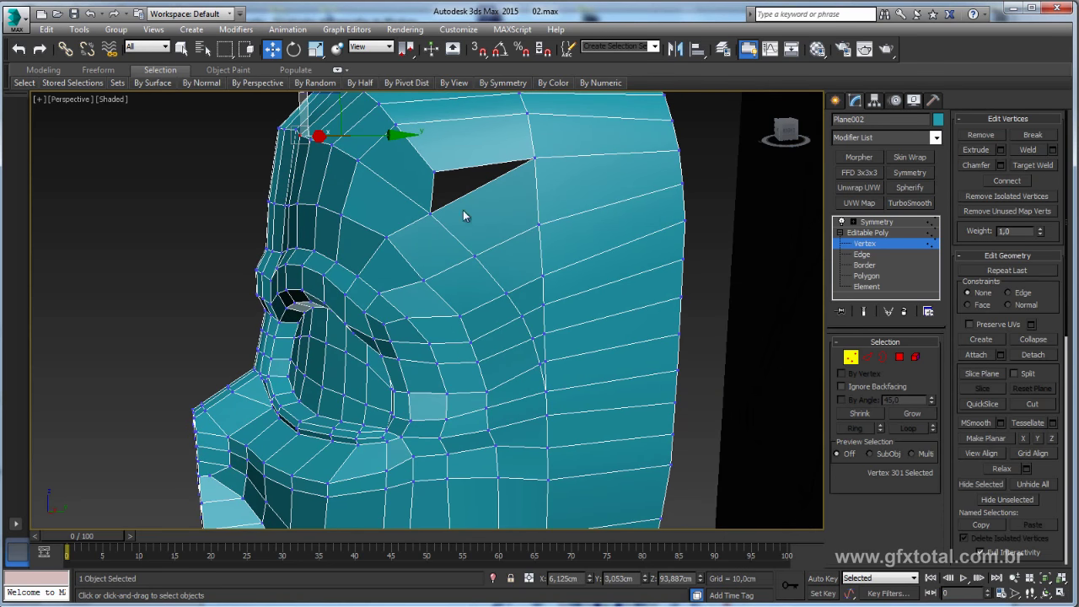
Step: Delete the faces below the eye hole and the small face under its tip
{"action": "left_click", "coordinate": [899, 357]}
{"action": "left_click", "coordinate": [482, 210]}
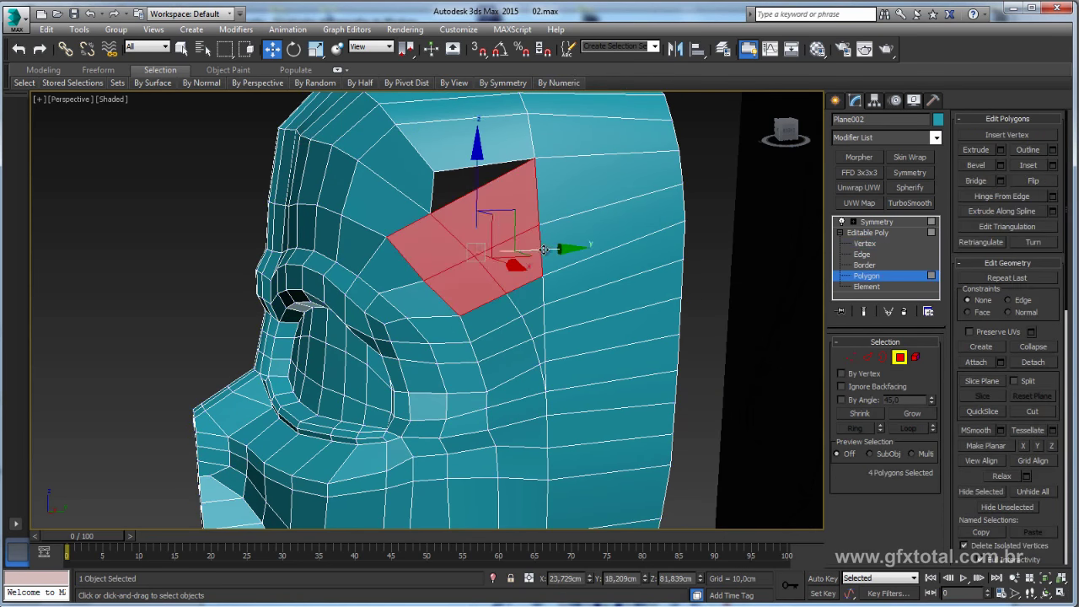
{"action": "middle_click_drag", "start_coordinate": [485, 211], "coordinate": [482, 206], "text": "alt"}
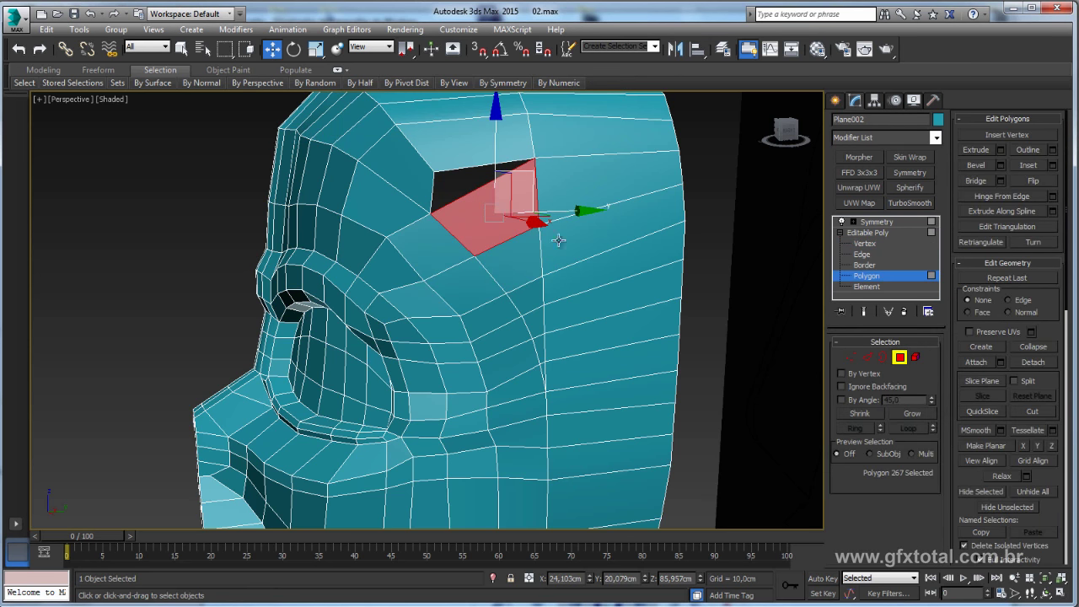
{"action": "key", "text": "Delete"}
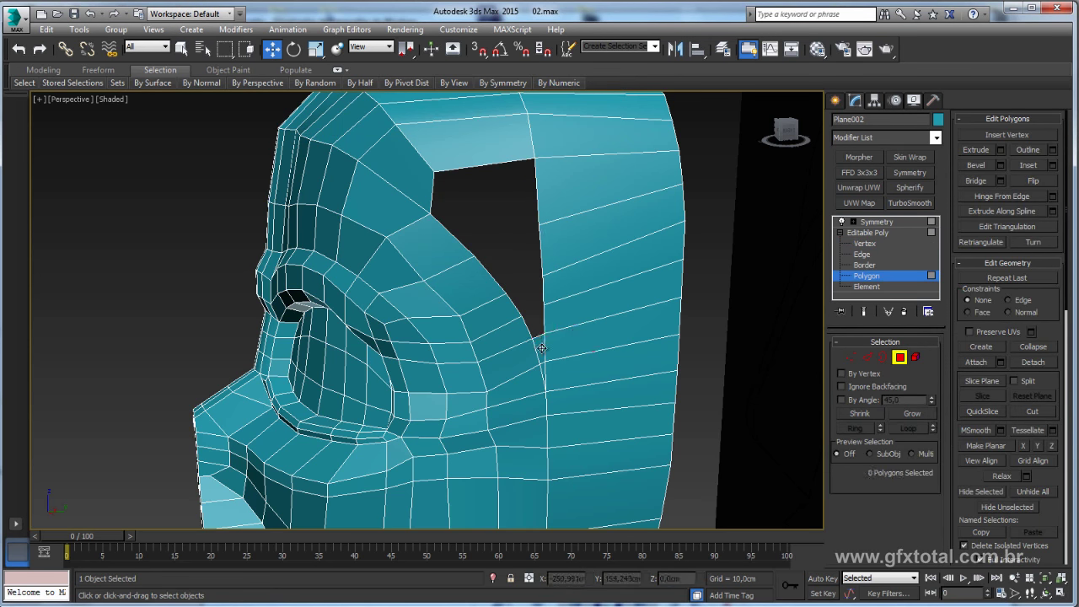
{"action": "left_click", "coordinate": [542, 348]}
{"action": "key", "text": "Delete"}
{"action": "left_click", "coordinate": [851, 358]}
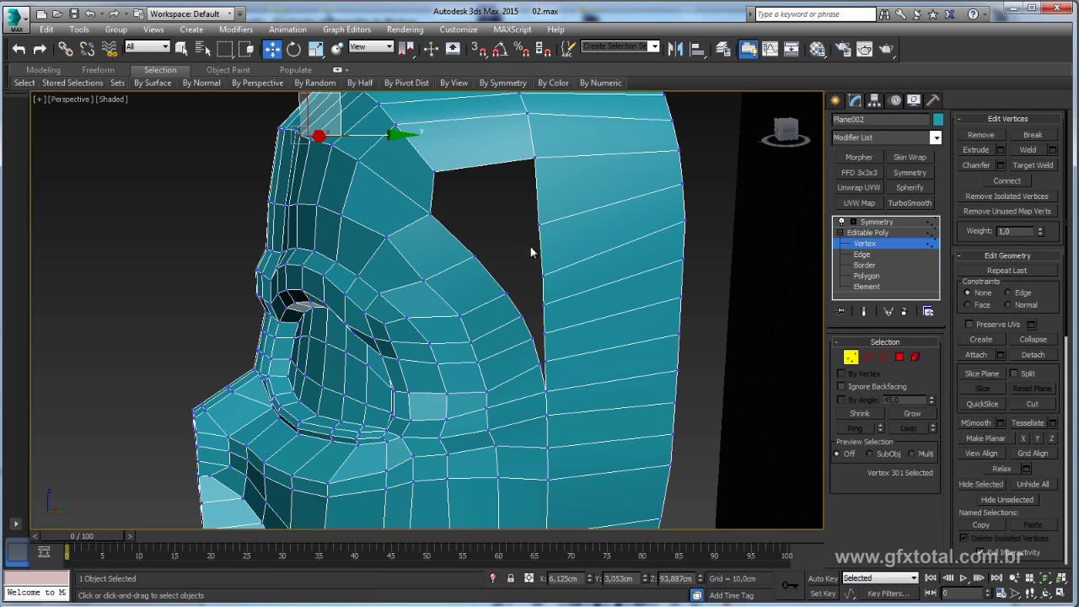
Step: Cut a second edge line from the vertex beside the opening down the side panel
{"action": "middle_click_drag", "start_coordinate": [531, 250], "coordinate": [418, 191]}
{"action": "right_click", "coordinate": [406, 173]}
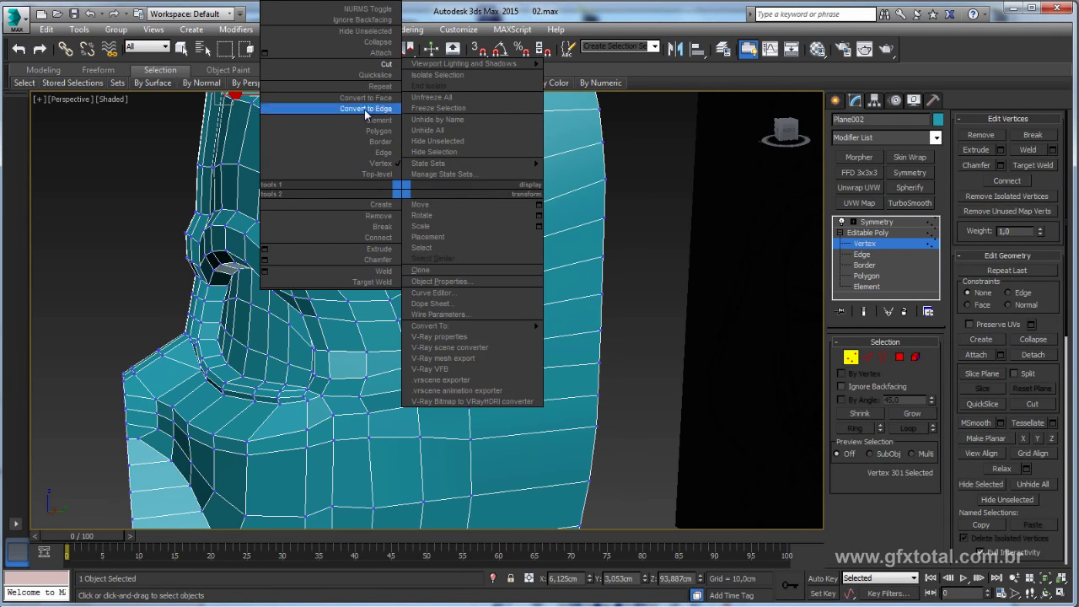
{"action": "left_click", "coordinate": [384, 64]}
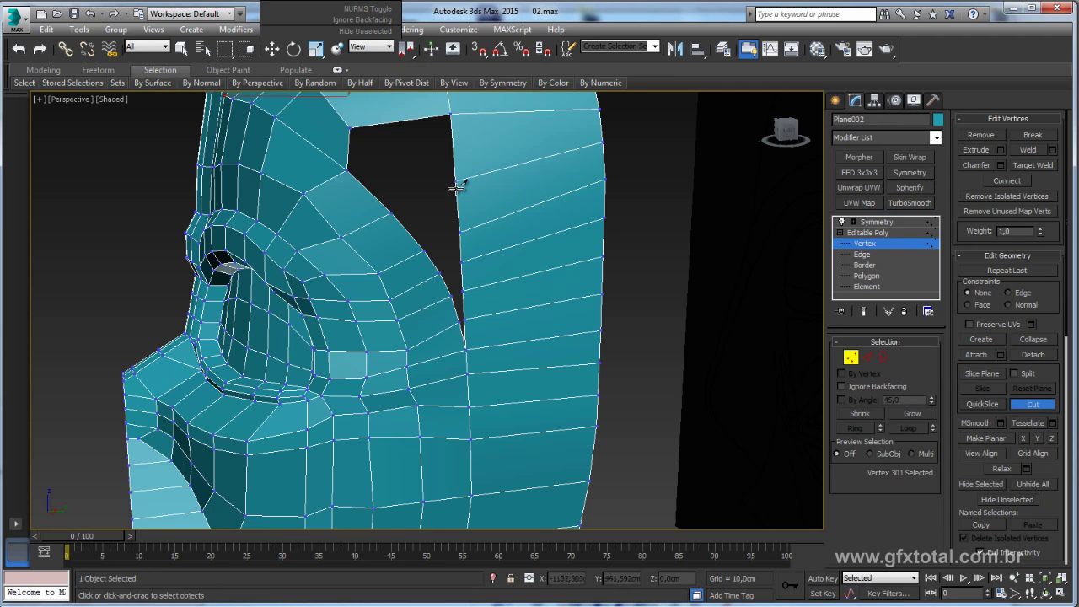
{"action": "left_click", "coordinate": [457, 180]}
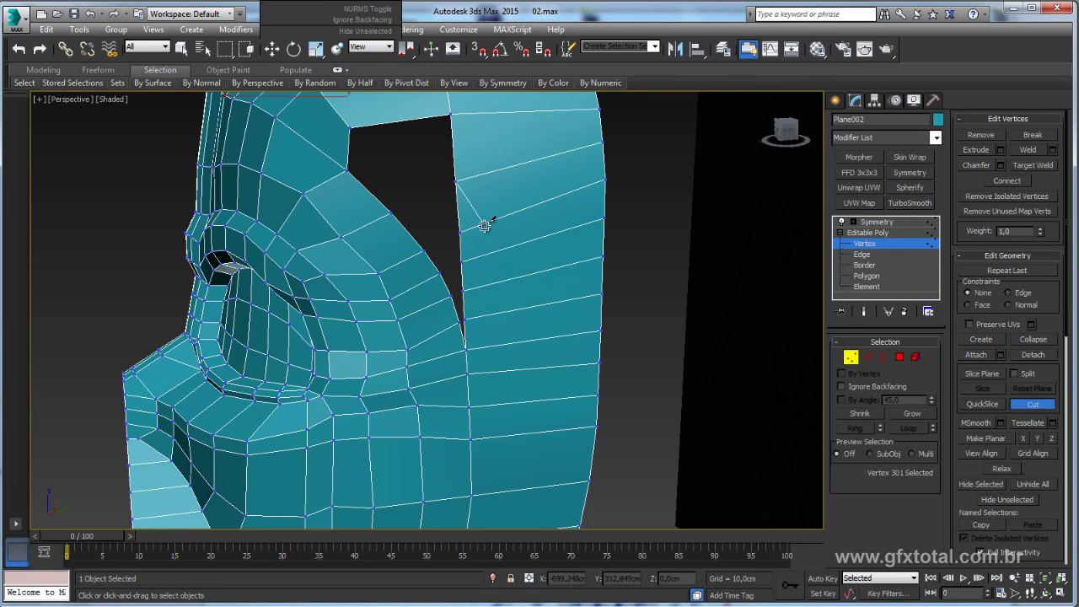
{"action": "left_click", "coordinate": [485, 224]}
{"action": "left_click", "coordinate": [498, 251]}
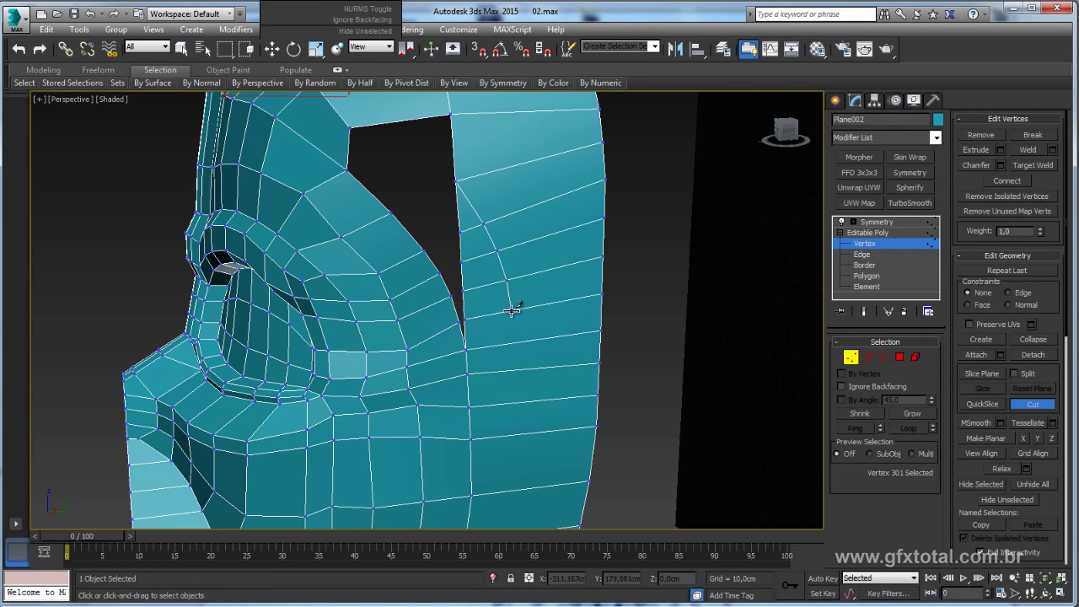
{"action": "left_click", "coordinate": [519, 341]}
{"action": "key", "text": "w"}
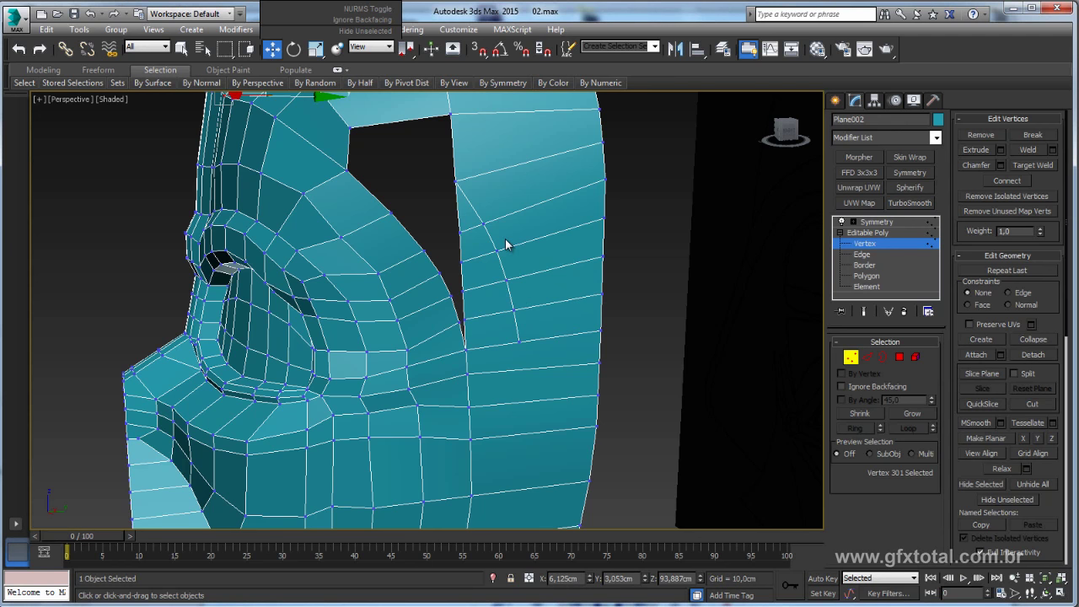
Step: Delete the two faces between the cut lines and select the new opening's border
{"action": "key", "text": "4"}
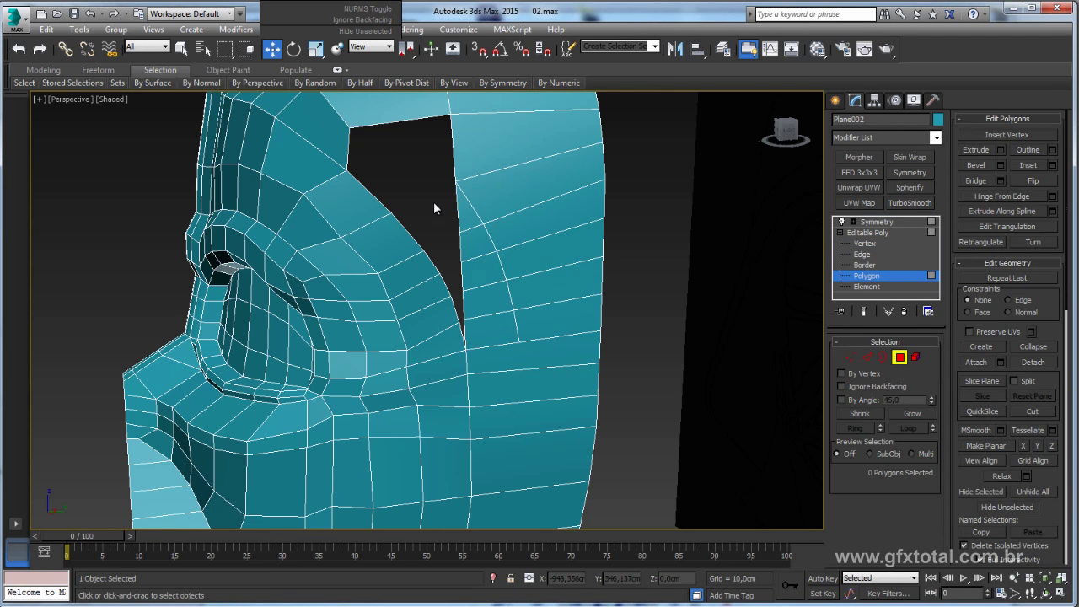
{"action": "right_click", "coordinate": [434, 202]}
{"action": "left_click", "coordinate": [446, 215]}
{"action": "left_click", "coordinate": [472, 256]}
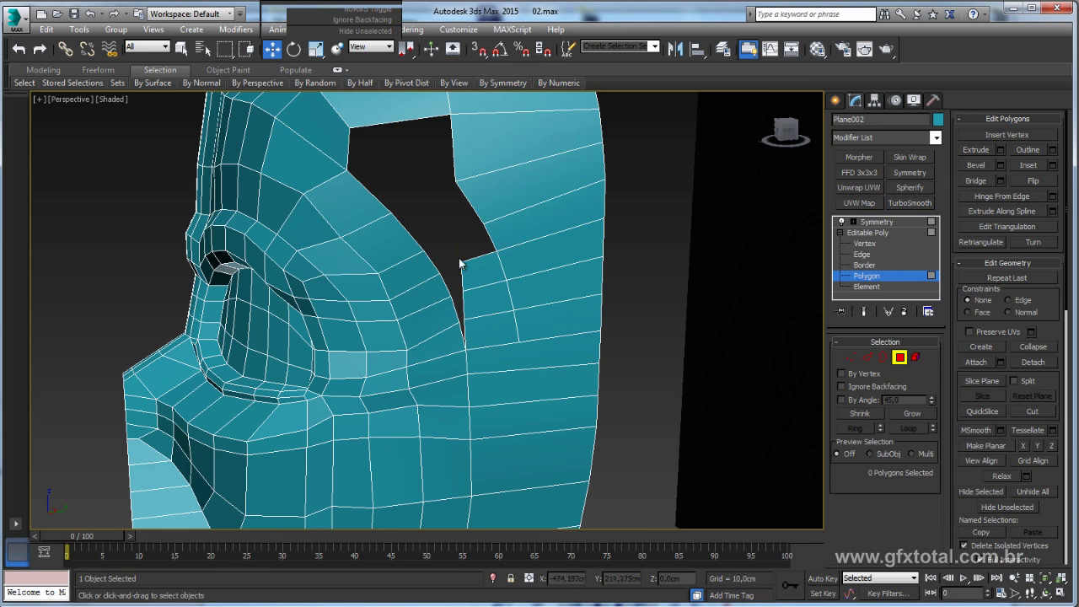
{"action": "left_click", "coordinate": [485, 291], "text": "ctrl"}
{"action": "key", "text": "Delete"}
{"action": "key", "text": "ctrl+z"}
{"action": "key", "text": "Delete"}
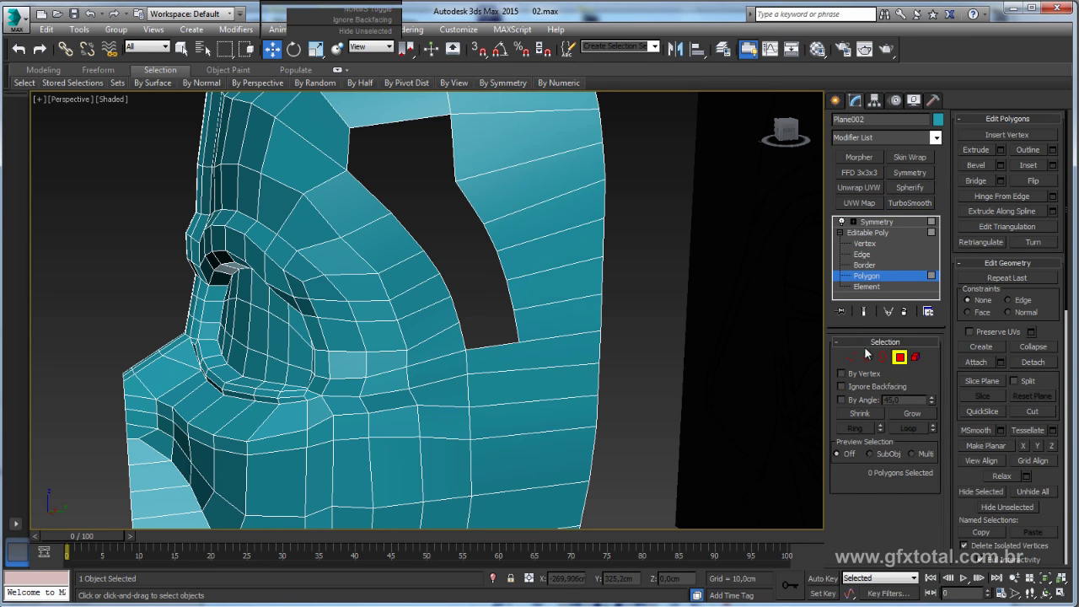
{"action": "key", "text": "4"}
{"action": "key", "text": "3"}
{"action": "left_click", "coordinate": [517, 333]}
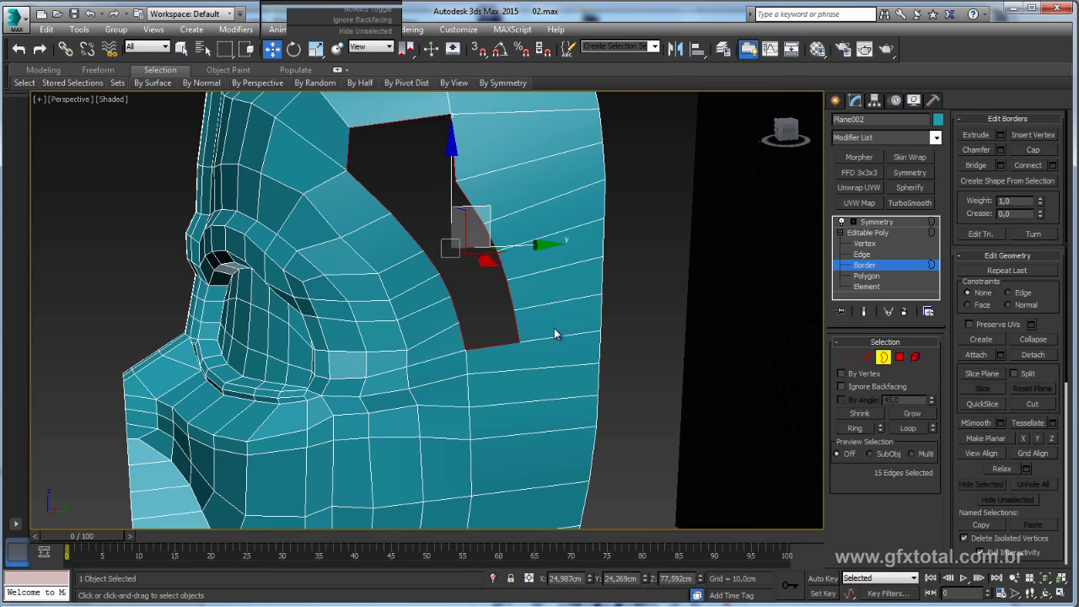
Step: Drop the top border edges and Bridge the two side edge strips, then select the side edge loop
{"action": "left_click", "coordinate": [868, 355]}
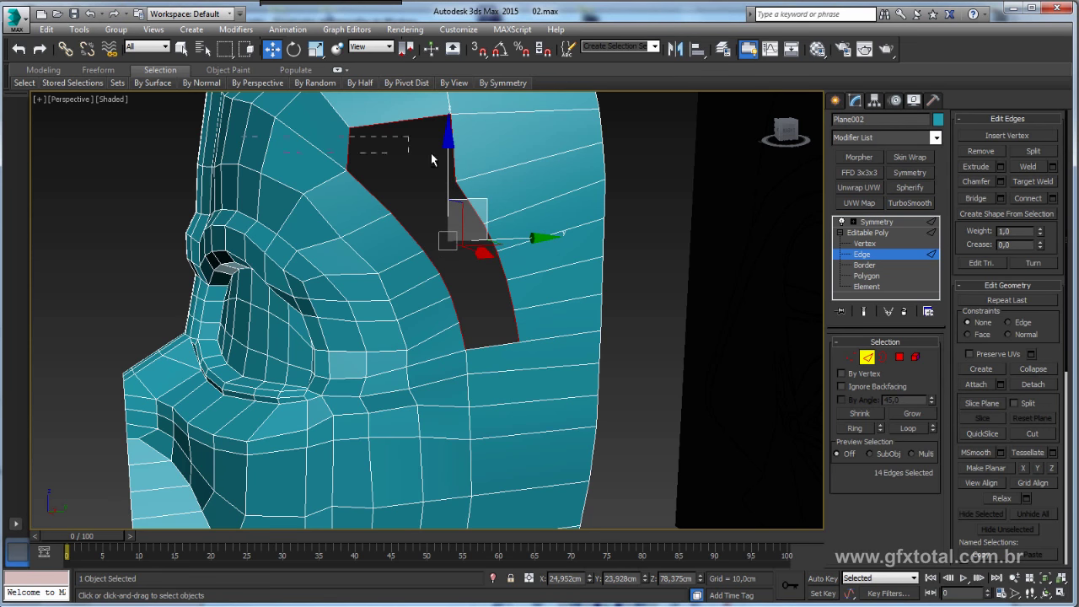
{"action": "left_click_drag", "start_coordinate": [431, 158], "coordinate": [555, 181], "text": "alt"}
{"action": "left_click_drag", "start_coordinate": [360, 156], "coordinate": [354, 107], "text": "alt"}
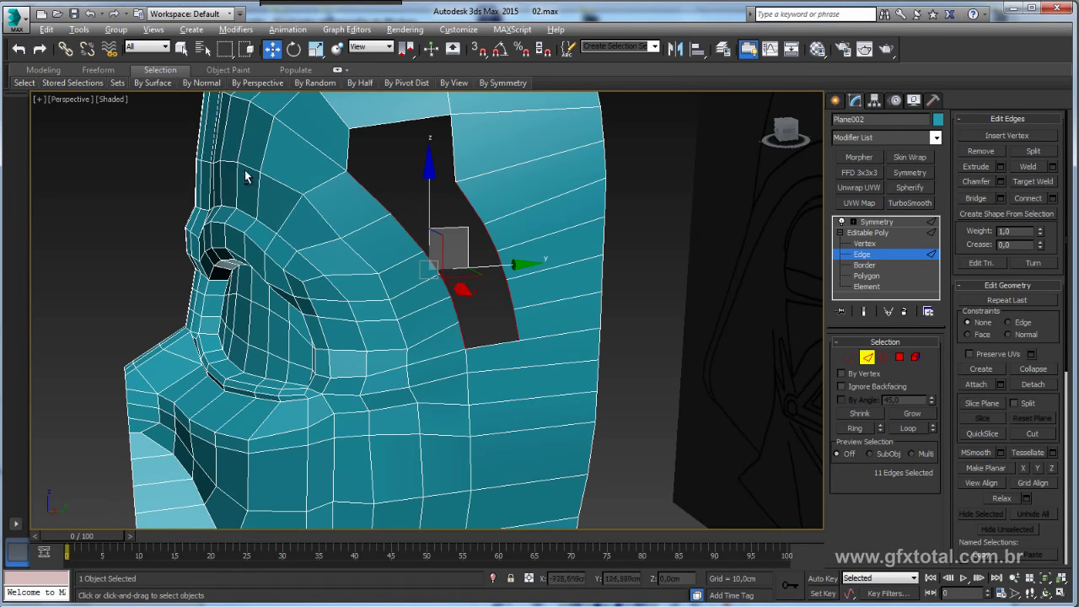
{"action": "left_click", "coordinate": [535, 221], "text": "alt"}
{"action": "left_click", "coordinate": [975, 198]}
{"action": "mouse_move", "coordinate": [421, 243]}
{"action": "middle_mouse_down", "text": "alt"}
{"action": "mouse_move", "coordinate": [420, 178]}
{"action": "mouse_move", "coordinate": [488, 253]}
{"action": "middle_mouse_up", "text": "alt"}
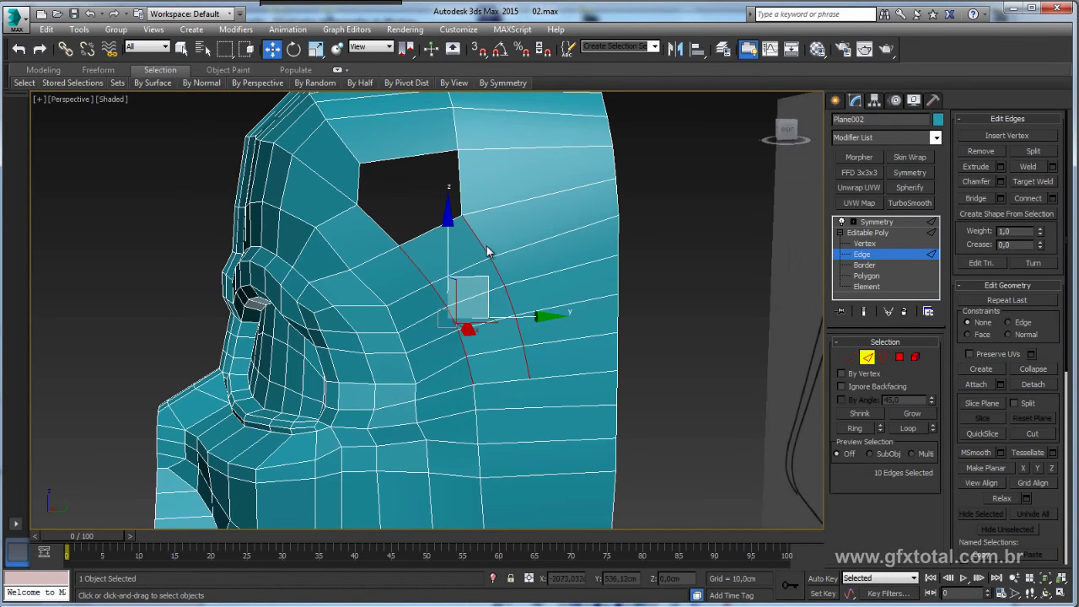
{"action": "double_click", "coordinate": [487, 251]}
{"action": "mouse_move", "coordinate": [414, 195]}
{"action": "middle_mouse_down", "text": "alt"}
{"action": "mouse_move", "coordinate": [442, 198]}
{"action": "mouse_move", "coordinate": [274, 99]}
{"action": "middle_mouse_up", "text": "alt"}
Step: Move the lower loop edges about 6 cm along Y and connect a cheek edge ring with one new loop
{"action": "key", "text": "ctrl+z"}
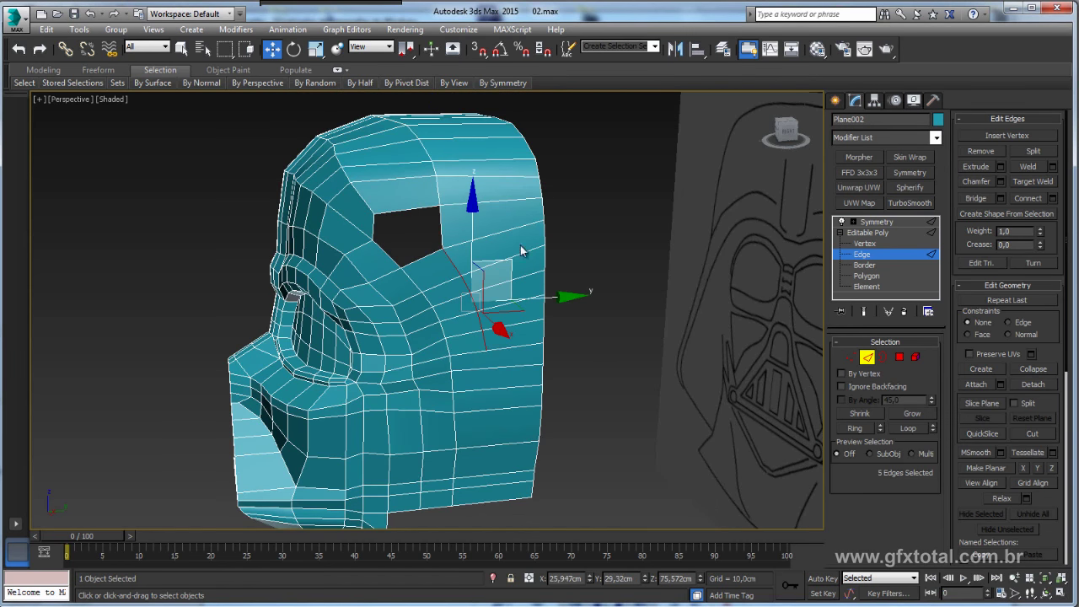
{"action": "left_click_drag", "start_coordinate": [532, 300], "coordinate": [574, 292]}
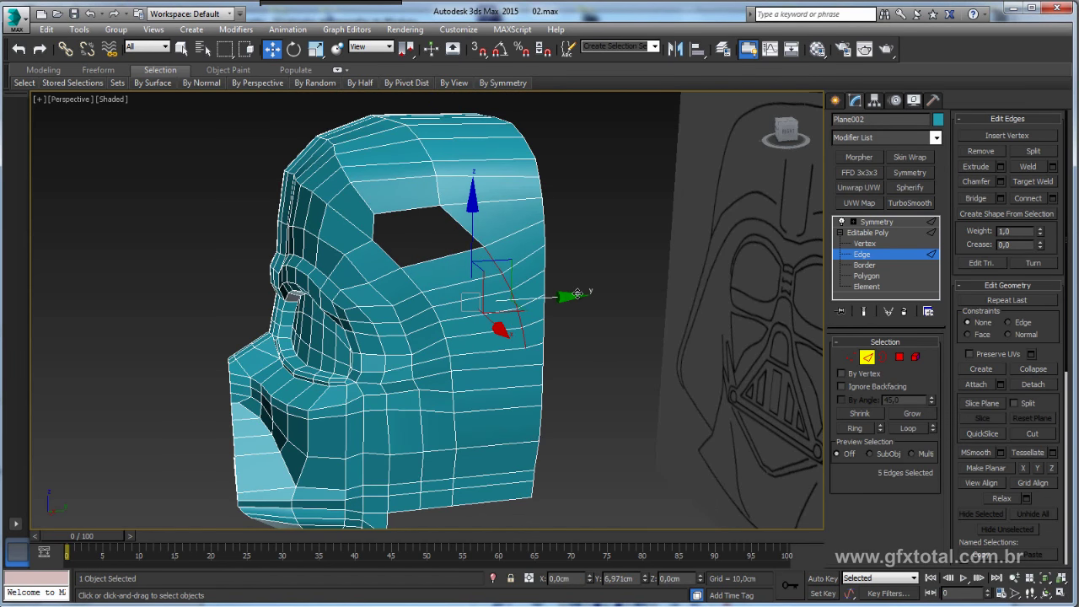
{"action": "middle_click_drag", "start_coordinate": [574, 293], "coordinate": [475, 292], "text": "alt"}
{"action": "left_click", "coordinate": [472, 283]}
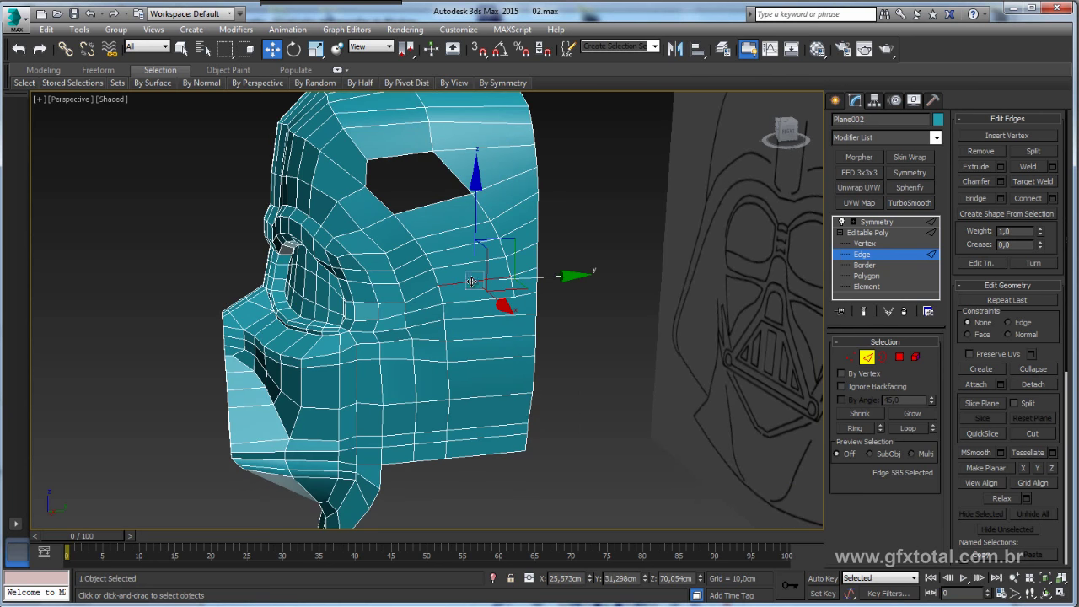
{"action": "left_click", "coordinate": [857, 428]}
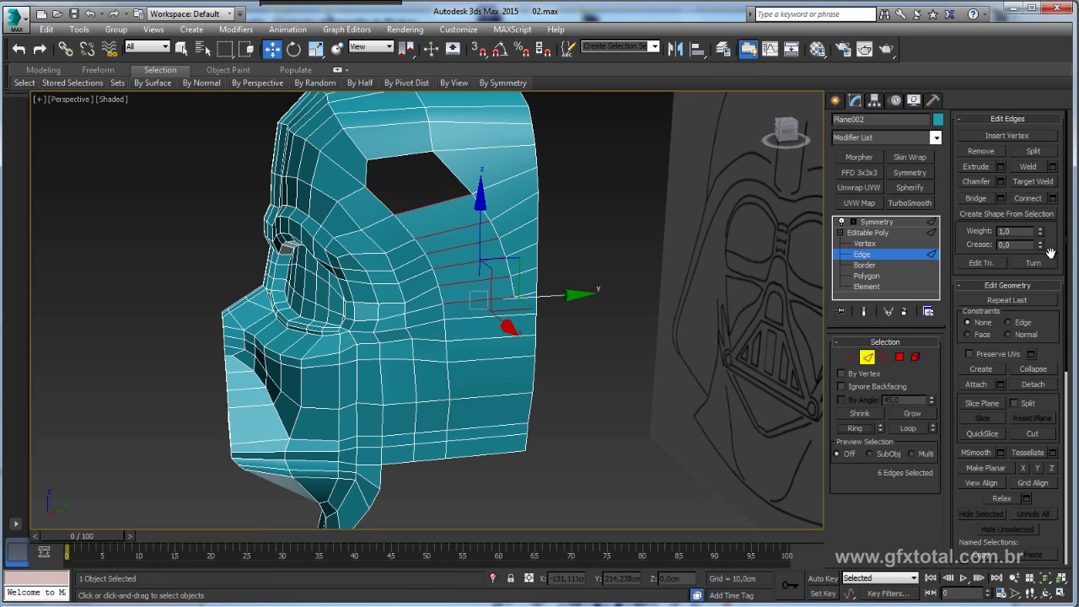
{"action": "left_click", "coordinate": [1052, 199]}
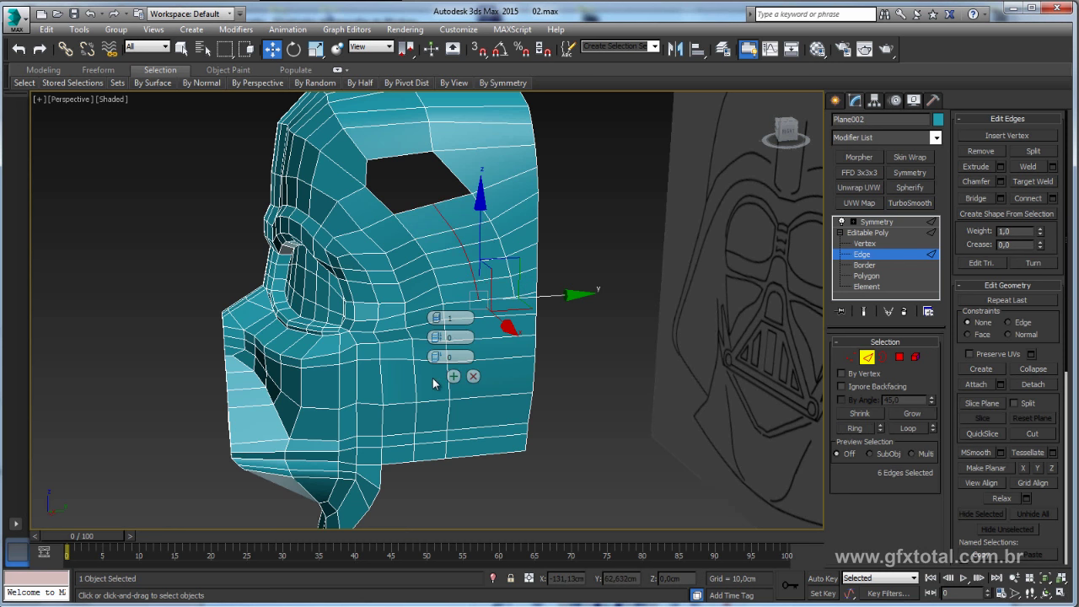
{"action": "left_click", "coordinate": [455, 337]}
Step: Connect another side edge ring with 2 segments, then select two side vertices
{"action": "left_click", "coordinate": [492, 319]}
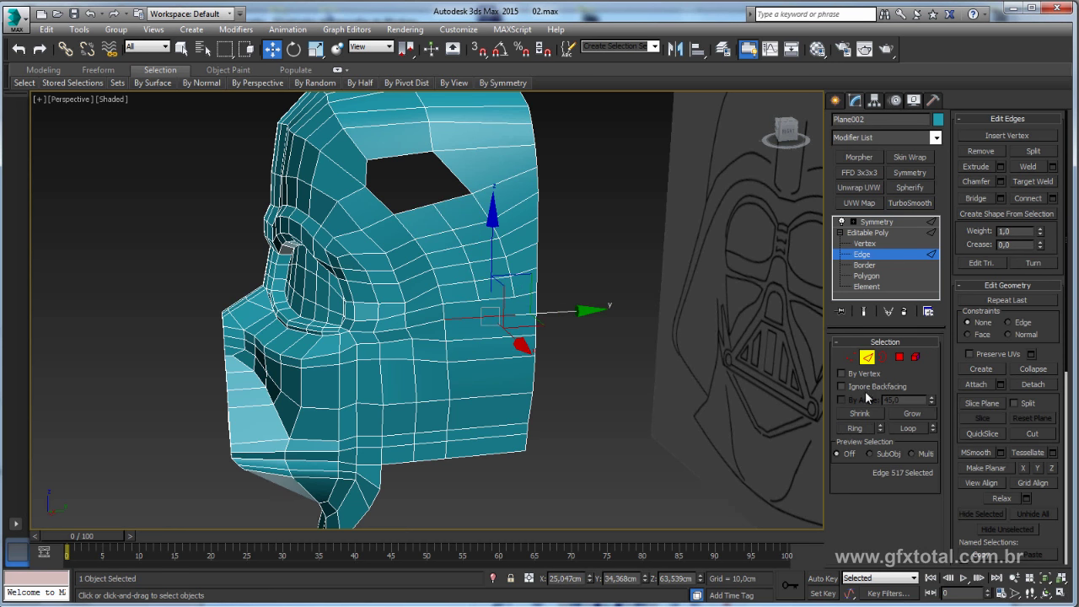
{"action": "left_click", "coordinate": [856, 429]}
{"action": "left_click", "coordinate": [1052, 200]}
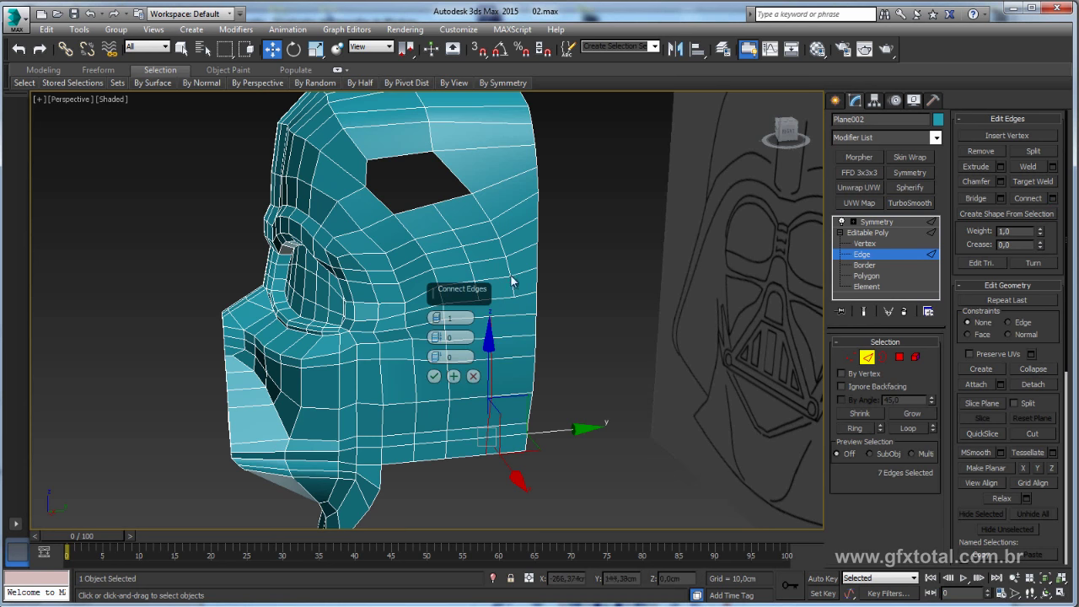
{"action": "left_click", "coordinate": [434, 376]}
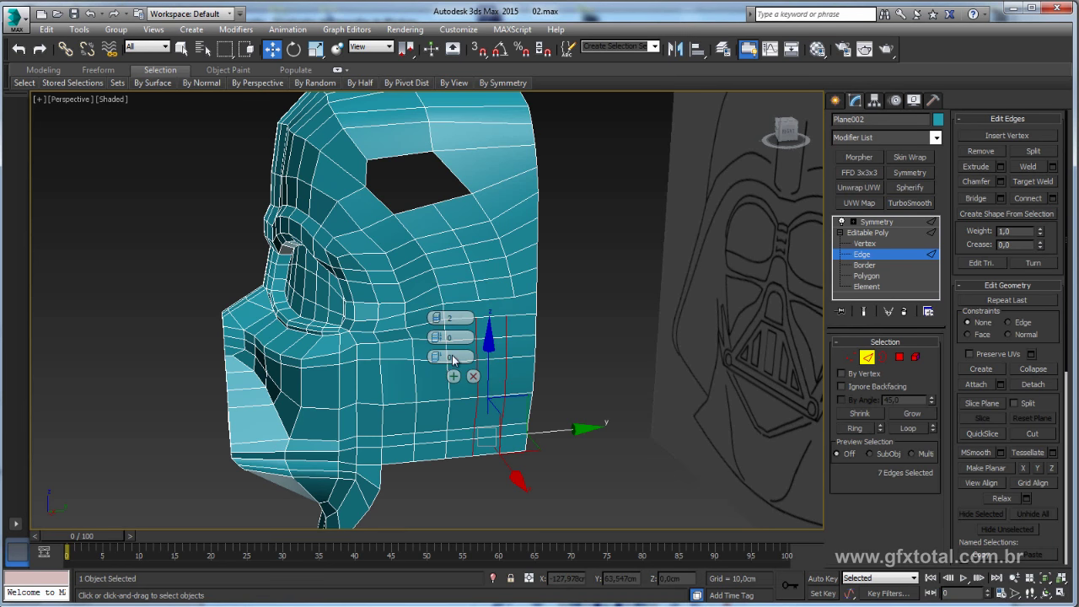
{"action": "scroll", "coordinate": [477, 314], "scroll_direction": "up", "scroll_amount": 3}
{"action": "left_click", "coordinate": [851, 357]}
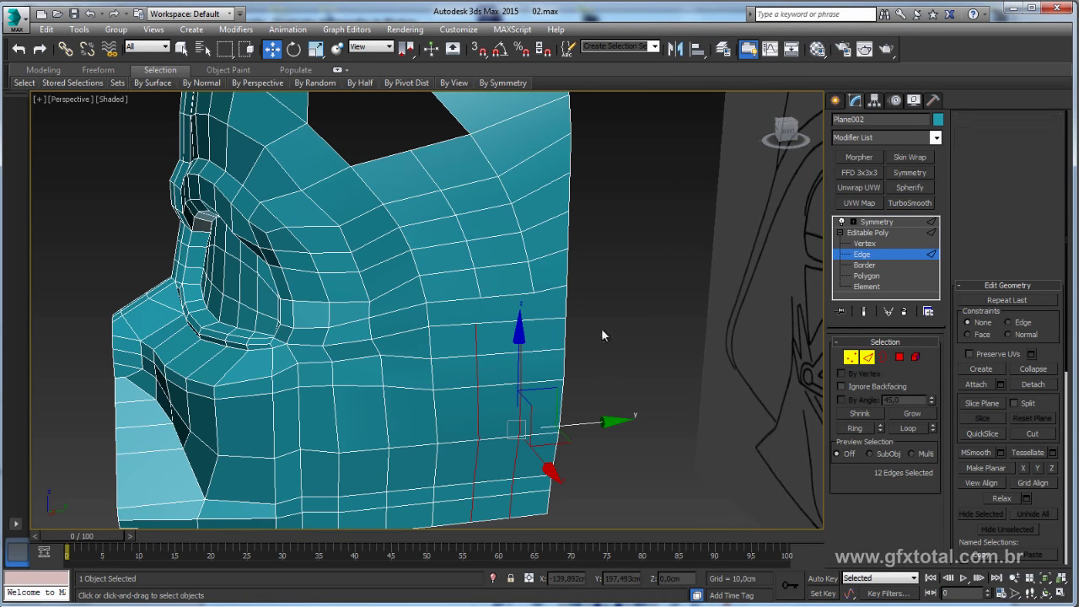
{"action": "left_click", "coordinate": [476, 323], "text": "ctrl"}
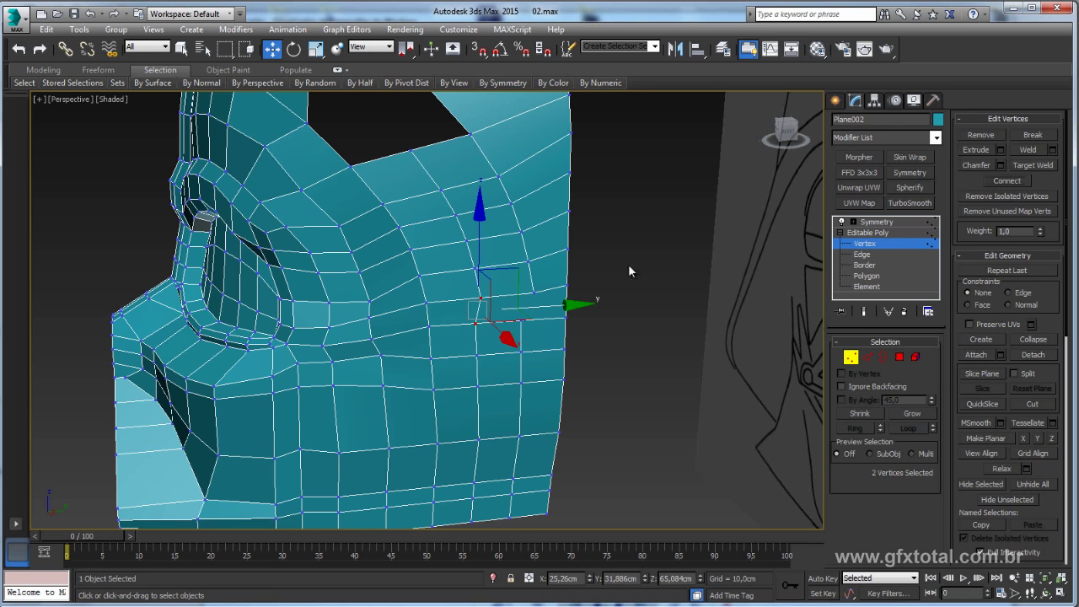
Step: Push two vertices outward along Y and cap the open eye-hole border
{"action": "left_click_drag", "start_coordinate": [534, 310], "coordinate": [585, 306]}
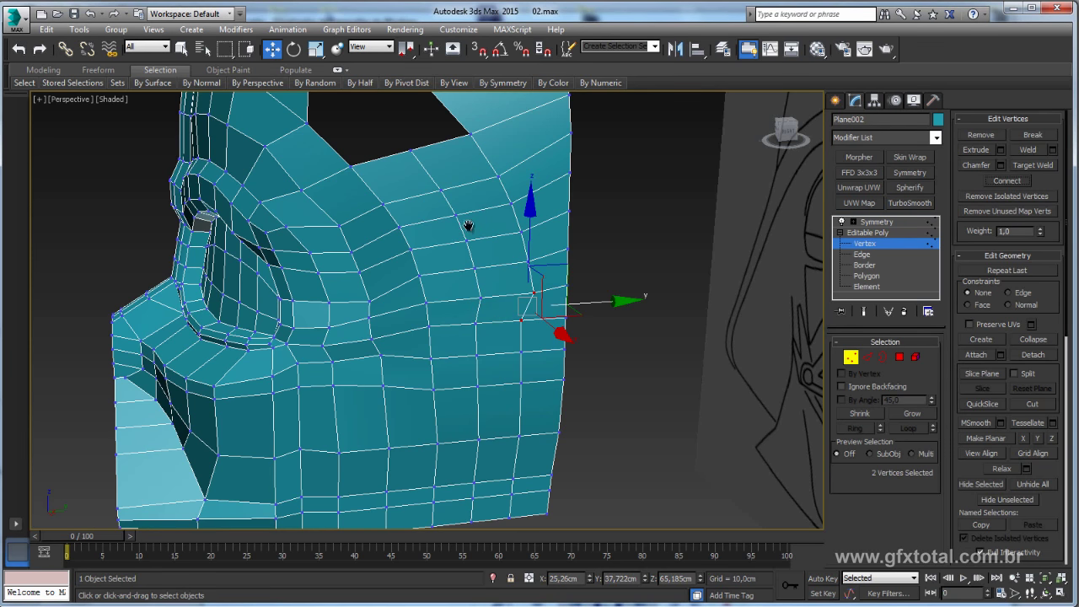
{"action": "middle_click_drag", "start_coordinate": [469, 226], "coordinate": [523, 320], "text": "alt"}
{"action": "left_click", "coordinate": [883, 356]}
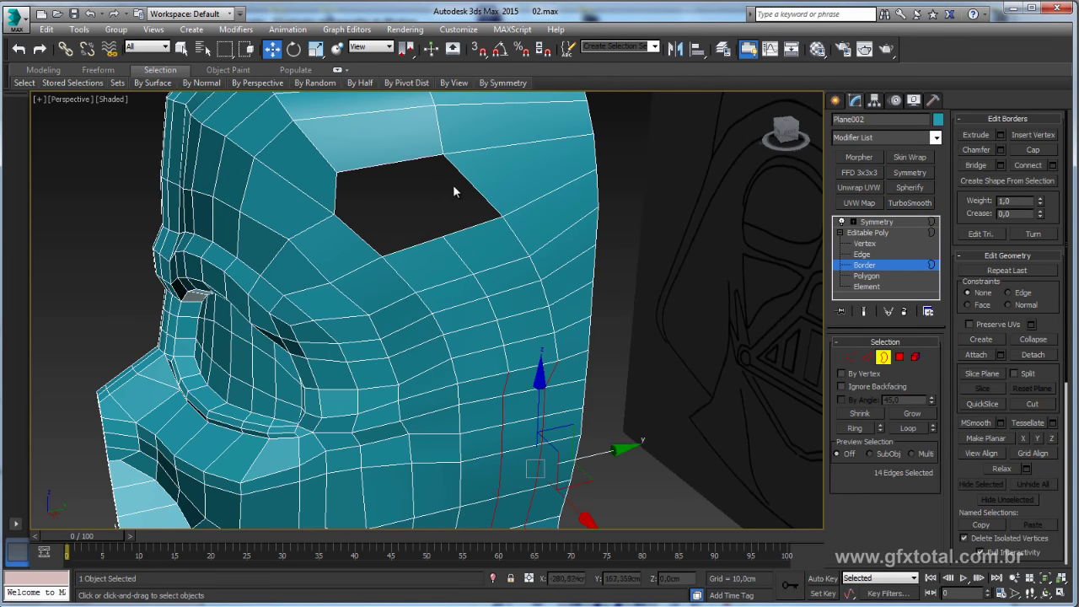
{"action": "left_click", "coordinate": [466, 179]}
{"action": "key", "text": "2"}
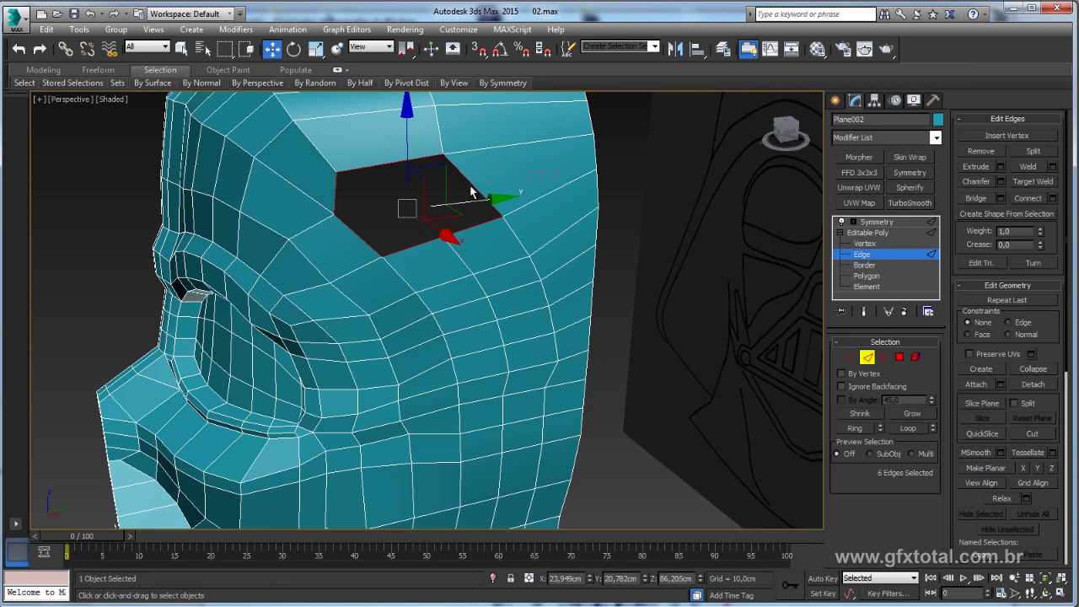
{"action": "key", "text": "alt+p"}
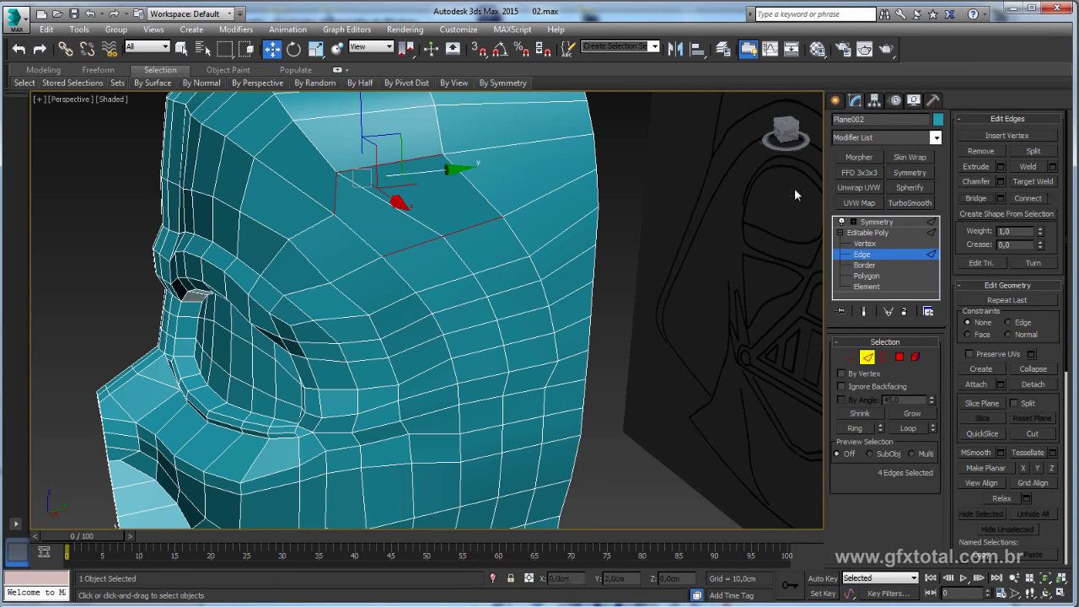
Step: Nudge individual forehead vertices sideways, up or down to refine the forehead shape
{"action": "mouse_move", "coordinate": [794, 188]}
{"action": "middle_mouse_down", "text": "alt"}
{"action": "mouse_move", "coordinate": [548, 297]}
{"action": "mouse_move", "coordinate": [344, 132]}
{"action": "mouse_move", "coordinate": [354, 188]}
{"action": "middle_mouse_up", "text": "alt"}
{"action": "key", "text": "1"}
{"action": "left_click", "coordinate": [354, 188]}
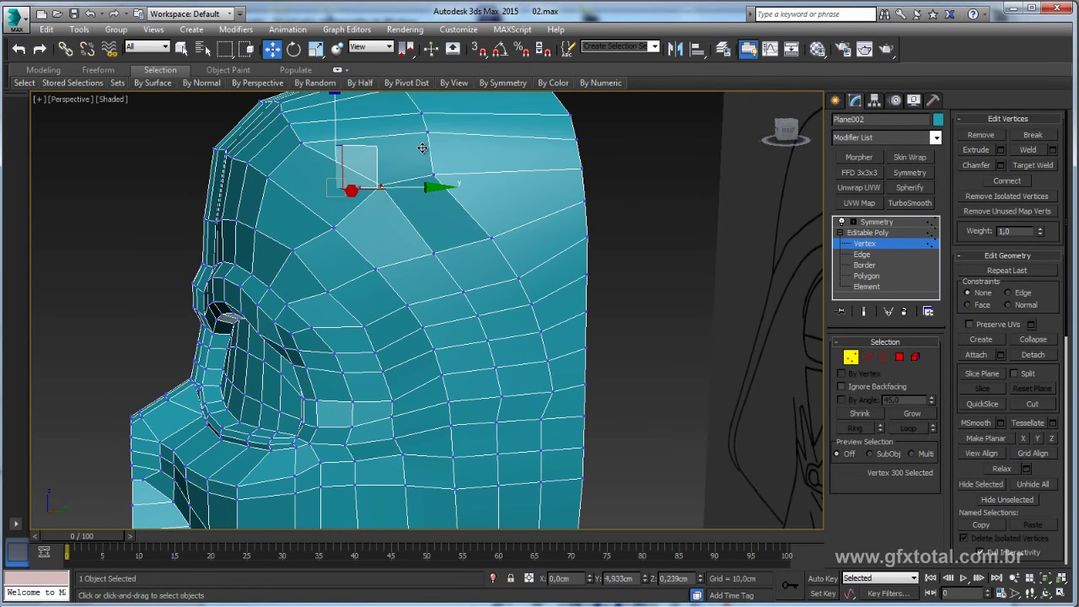
{"action": "left_click_drag", "start_coordinate": [399, 186], "coordinate": [446, 186]}
{"action": "left_click", "coordinate": [434, 173]}
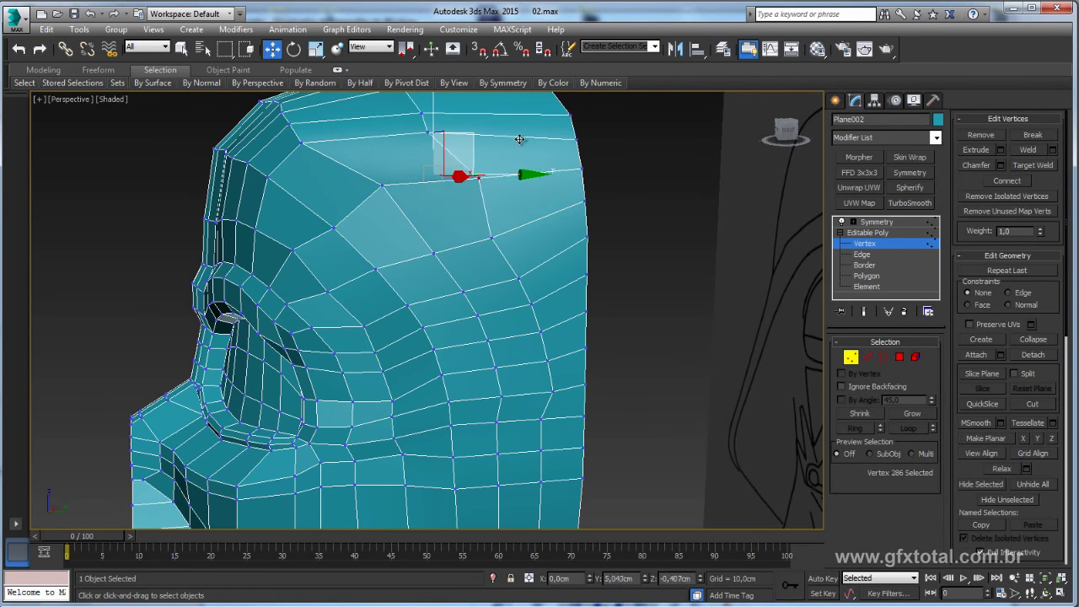
{"action": "left_click_drag", "start_coordinate": [474, 136], "coordinate": [516, 140]}
{"action": "left_click", "coordinate": [493, 238]}
{"action": "left_click_drag", "start_coordinate": [530, 196], "coordinate": [542, 174]}
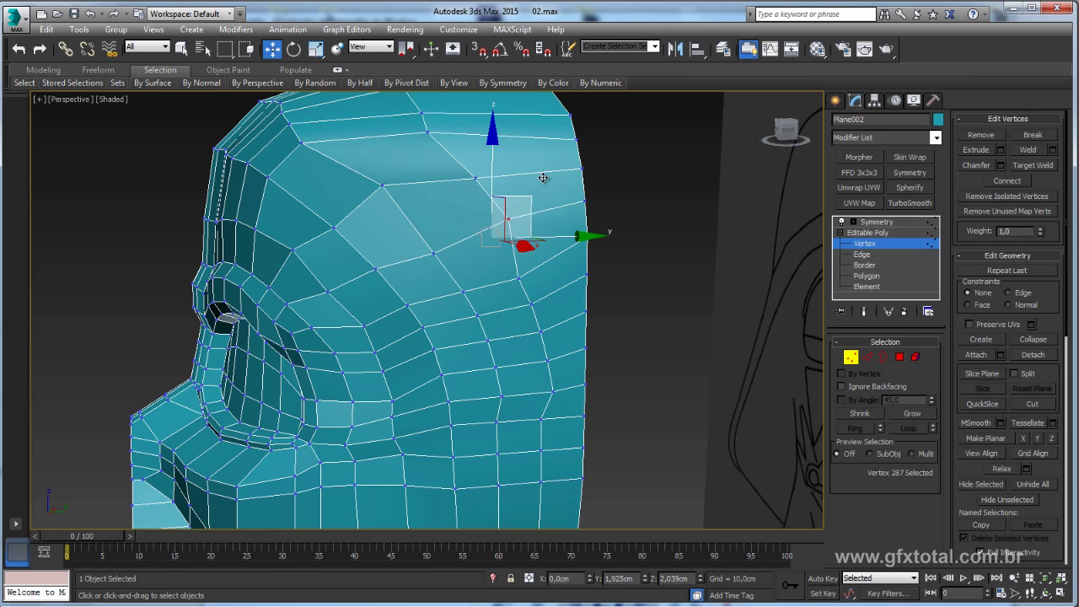
{"action": "left_click", "coordinate": [516, 276]}
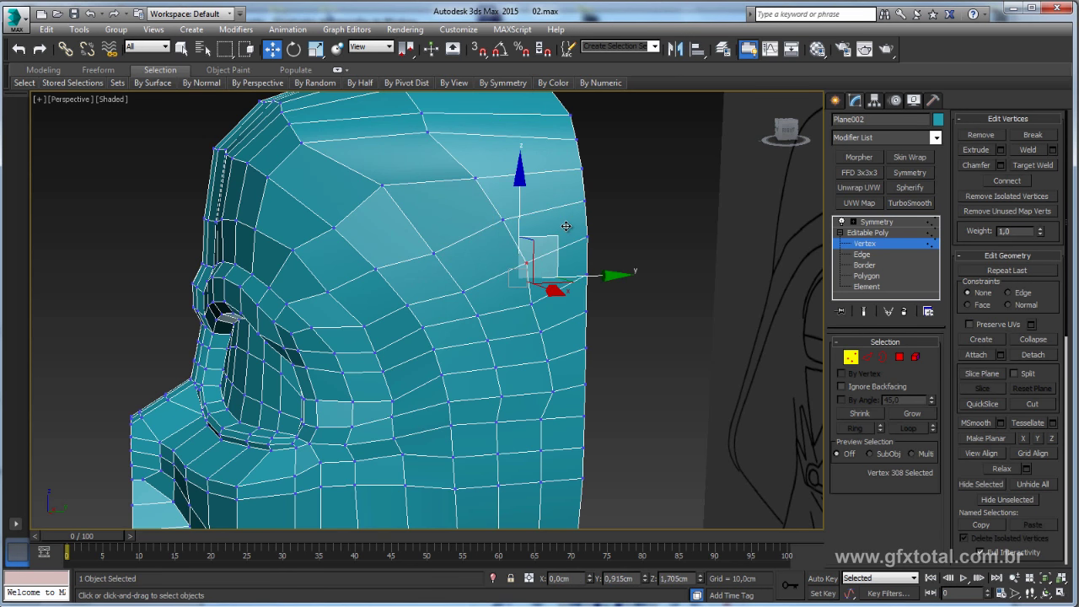
{"action": "left_click_drag", "start_coordinate": [557, 242], "coordinate": [559, 225]}
{"action": "left_click", "coordinate": [383, 186]}
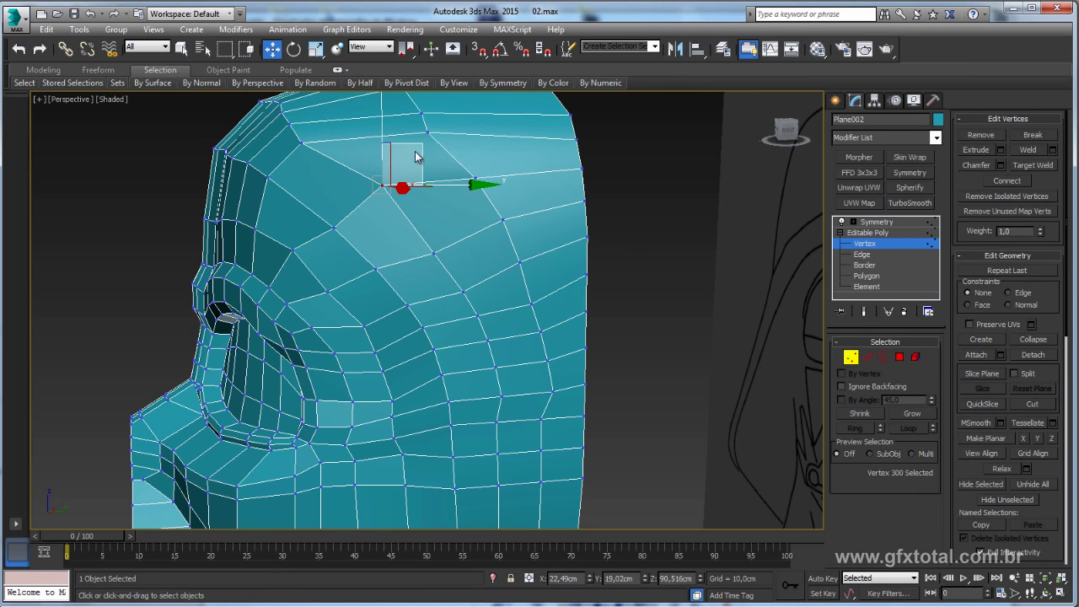
{"action": "left_click_drag", "start_coordinate": [384, 185], "coordinate": [381, 204]}
Step: Slide a pair of top-ridge vertices along X and pick other helmet-top vertices
{"action": "left_click", "coordinate": [302, 142]}
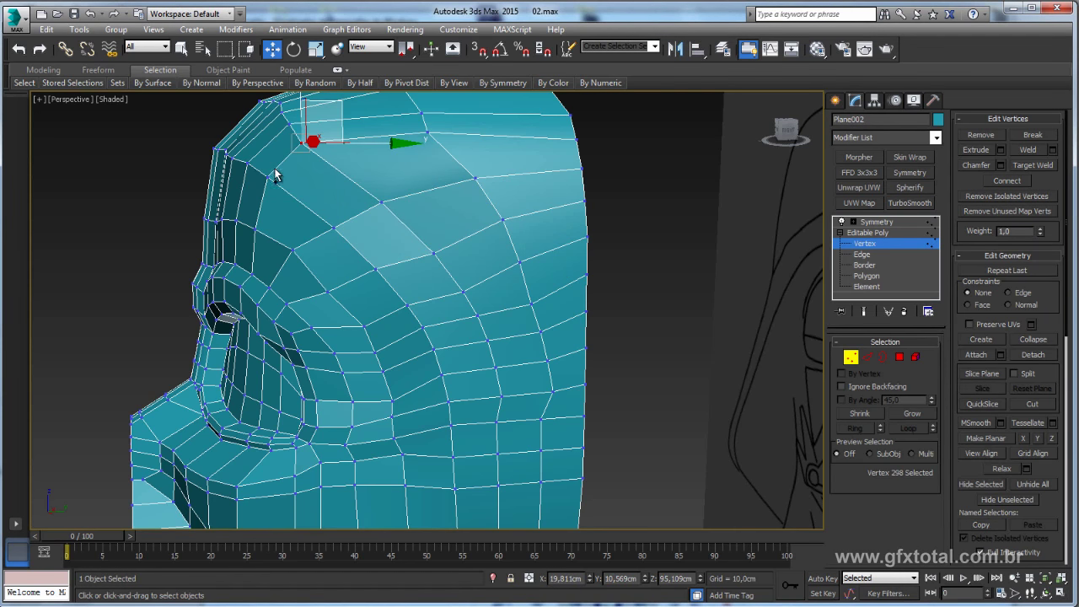
{"action": "left_click", "coordinate": [272, 179], "text": "ctrl"}
{"action": "middle_click_drag", "start_coordinate": [271, 178], "coordinate": [364, 166], "text": "alt"}
{"action": "left_click_drag", "start_coordinate": [365, 166], "coordinate": [380, 166]}
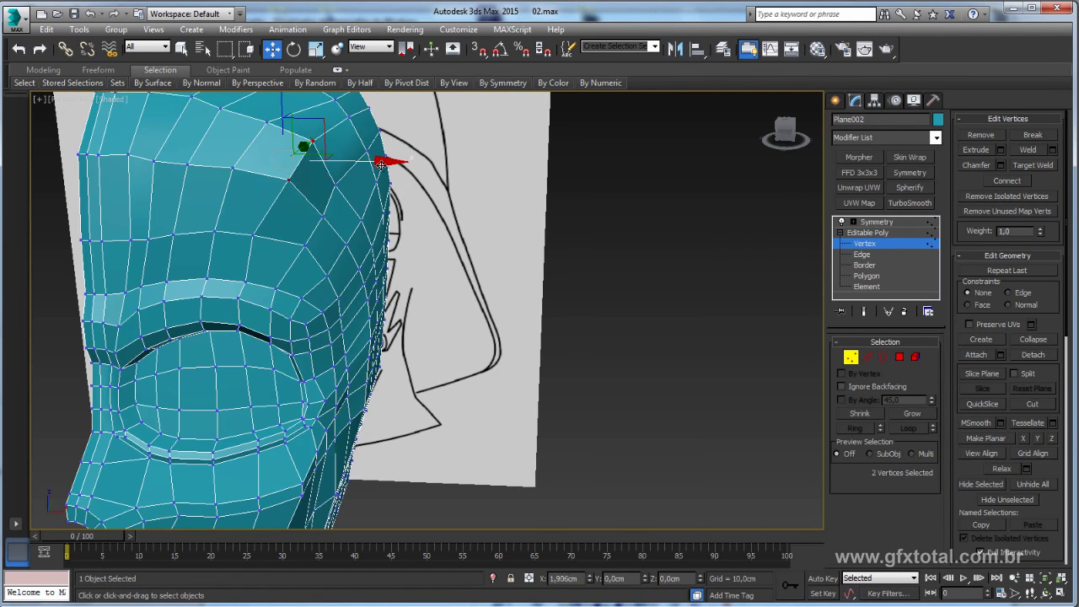
{"action": "mouse_move", "coordinate": [379, 166]}
{"action": "middle_mouse_down", "text": "alt"}
{"action": "mouse_move", "coordinate": [288, 218]}
{"action": "mouse_move", "coordinate": [339, 205]}
{"action": "middle_mouse_up", "text": "alt"}
{"action": "left_click", "coordinate": [255, 233]}
{"action": "left_click_drag", "start_coordinate": [339, 204], "coordinate": [319, 232]}
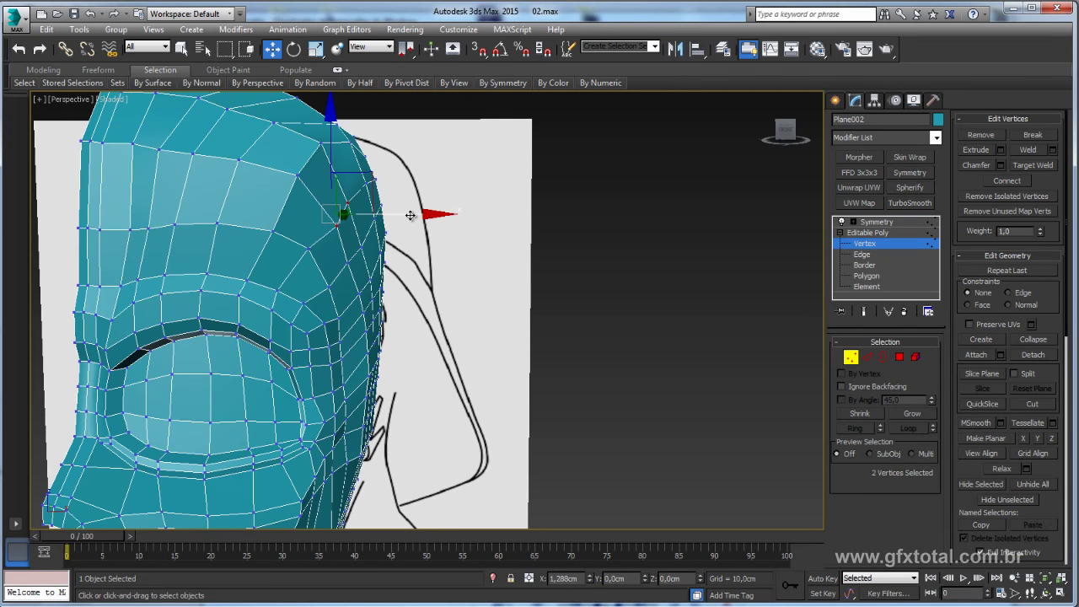
{"action": "left_click", "coordinate": [346, 203]}
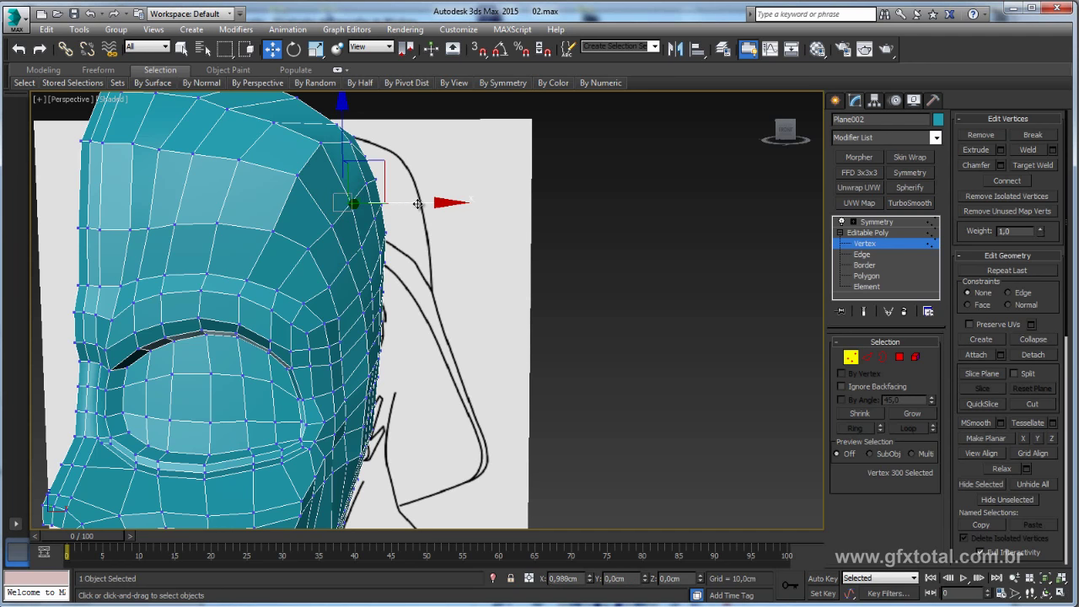
{"action": "left_click", "coordinate": [320, 145]}
{"action": "left_click", "coordinate": [299, 173], "text": "ctrl"}
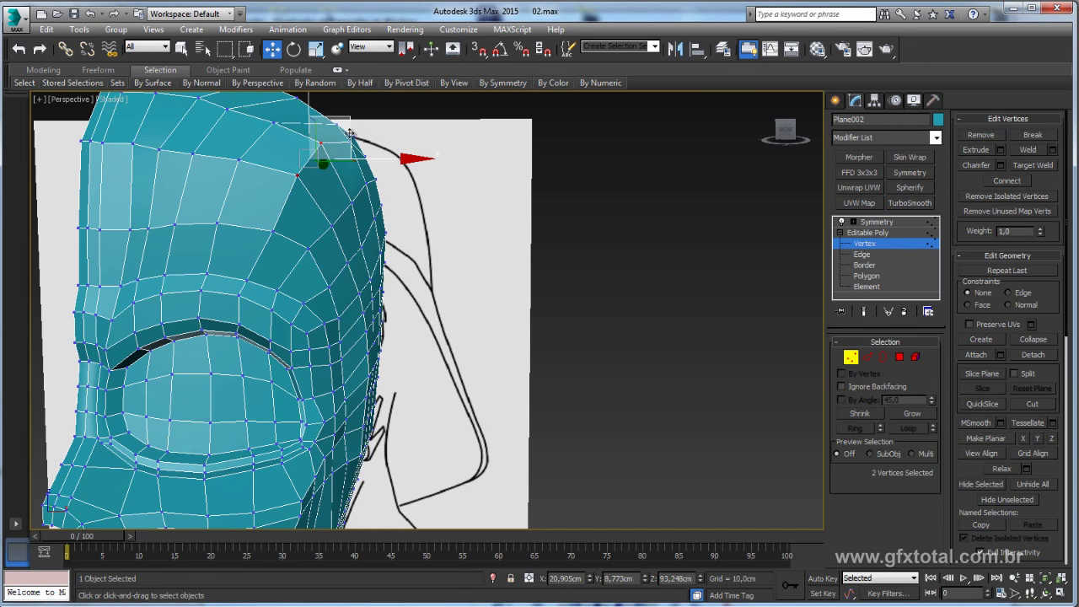
{"action": "mouse_move", "coordinate": [353, 135]}
{"action": "middle_mouse_down", "text": "alt"}
{"action": "mouse_move", "coordinate": [352, 158]}
{"action": "mouse_move", "coordinate": [297, 237]}
{"action": "mouse_move", "coordinate": [404, 260]}
{"action": "mouse_move", "coordinate": [392, 199]}
{"action": "mouse_move", "coordinate": [316, 231]}
{"action": "mouse_move", "coordinate": [300, 183]}
{"action": "middle_mouse_up", "text": "alt"}
Step: Pull dome vertices down-left and nudge a single dome vertex up and right
{"action": "left_click", "coordinate": [308, 225]}
{"action": "left_click", "coordinate": [252, 196], "text": "ctrl"}
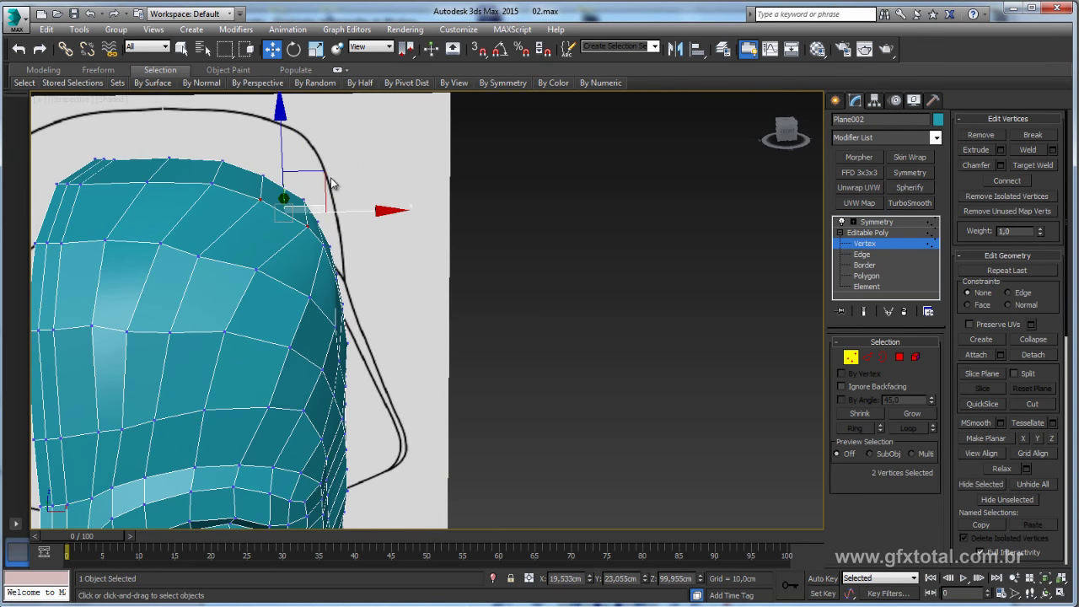
{"action": "left_click_drag", "start_coordinate": [254, 271], "coordinate": [226, 330]}
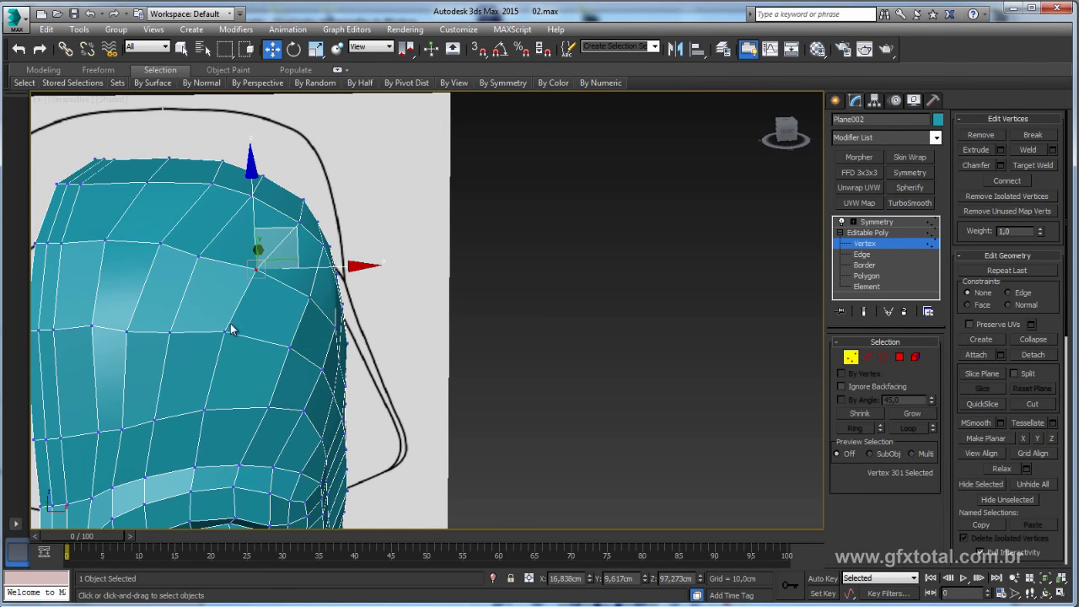
{"action": "left_click", "coordinate": [171, 332], "text": "ctrl"}
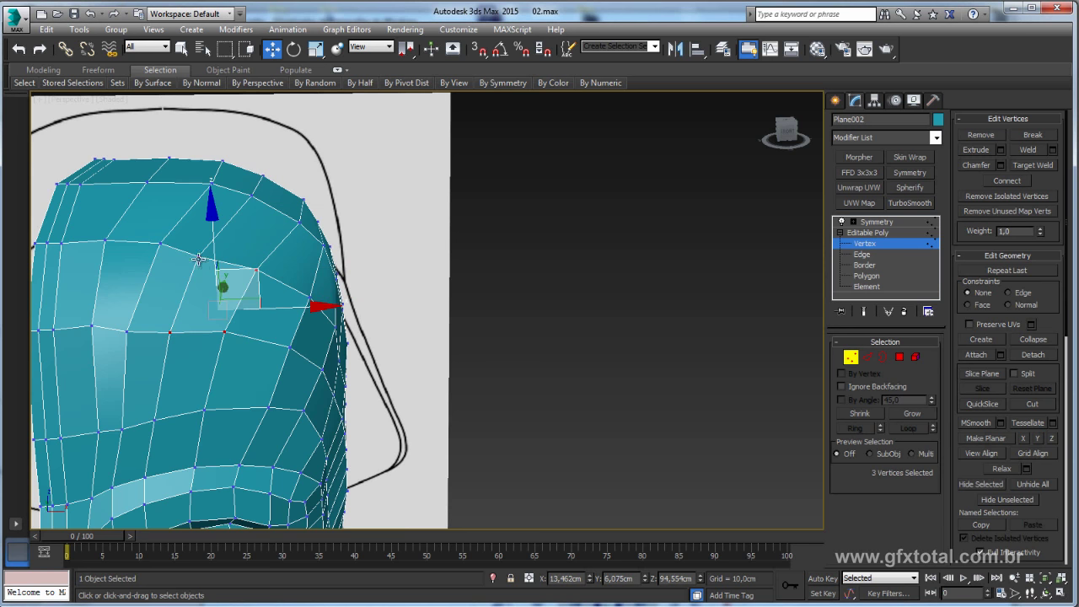
{"action": "left_click", "coordinate": [198, 258], "text": "ctrl"}
{"action": "middle_click_drag", "start_coordinate": [249, 281], "coordinate": [252, 261], "text": "alt"}
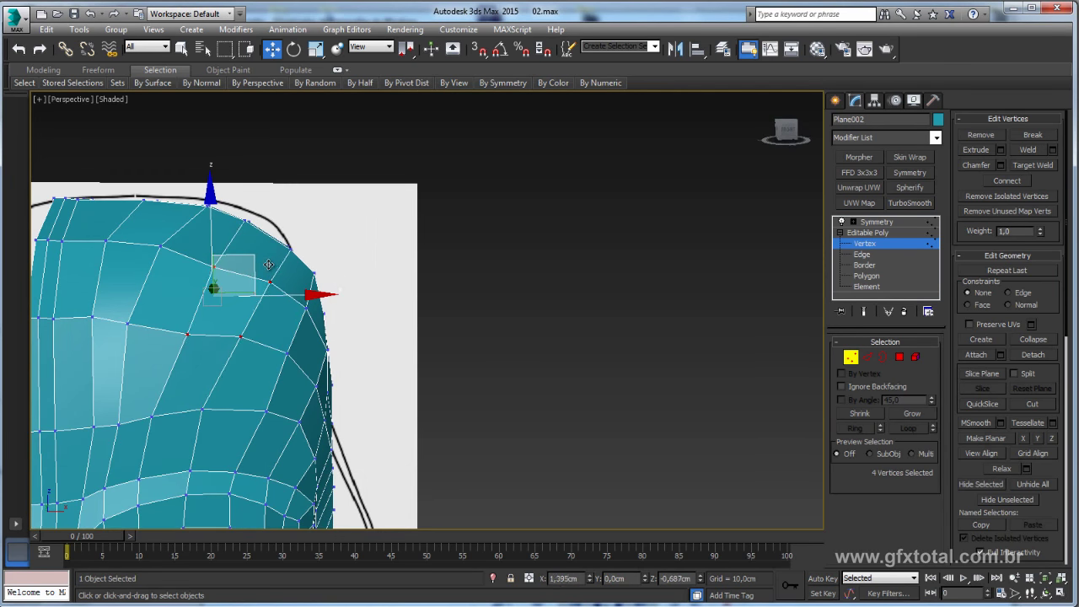
{"action": "left_click", "coordinate": [270, 281], "text": "alt"}
{"action": "left_click", "coordinate": [244, 336], "text": "alt"}
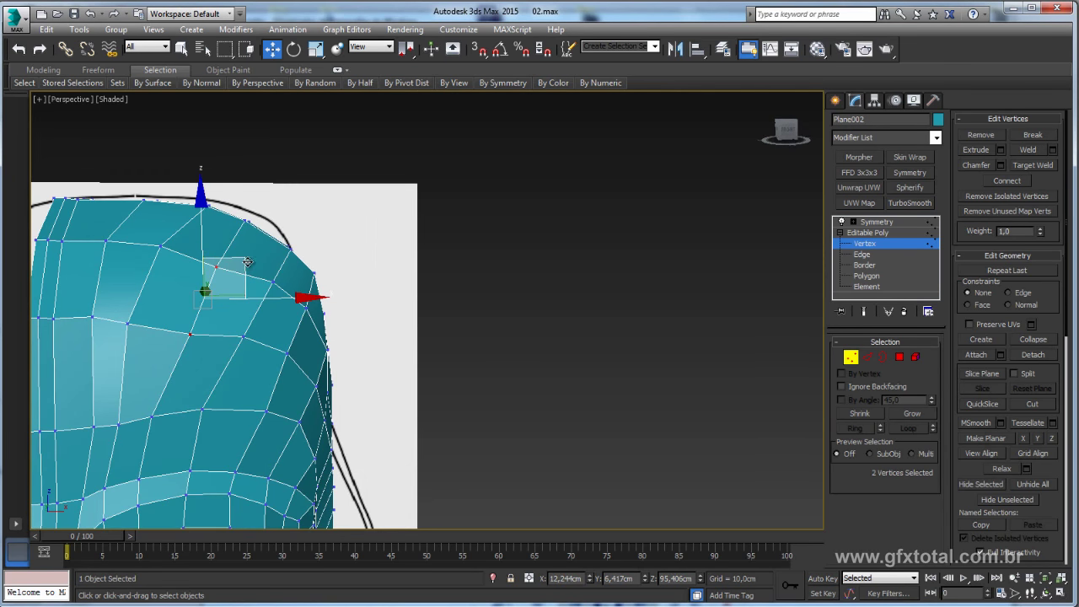
{"action": "middle_click_drag", "start_coordinate": [217, 362], "coordinate": [213, 298], "text": "alt"}
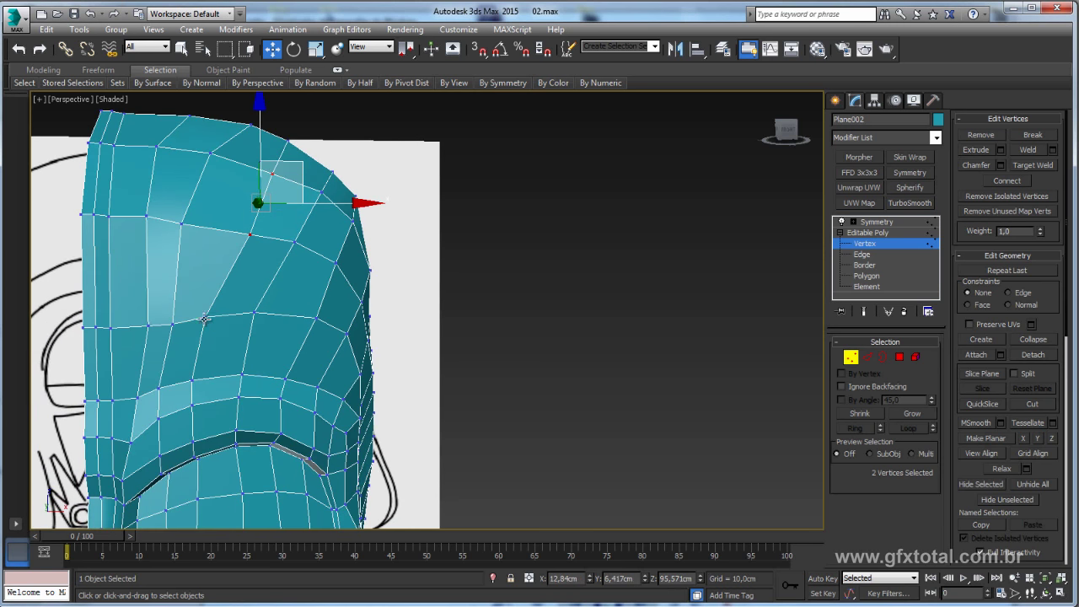
{"action": "left_click", "coordinate": [204, 319]}
{"action": "left_click_drag", "start_coordinate": [211, 312], "coordinate": [221, 308]}
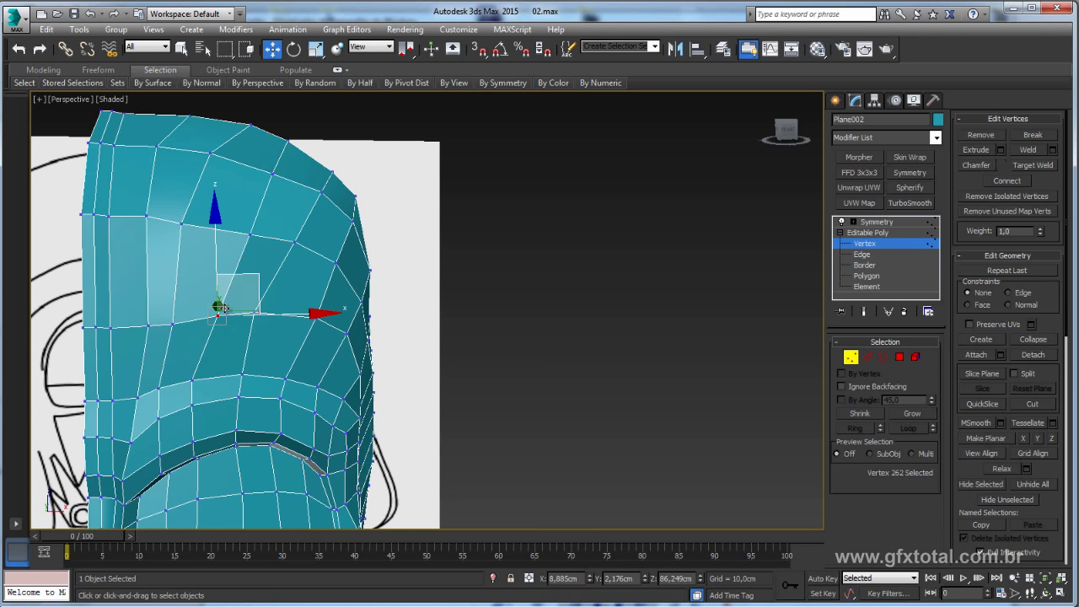
{"action": "left_click", "coordinate": [155, 326]}
{"action": "mouse_move", "coordinate": [180, 289]}
{"action": "middle_mouse_down", "text": "alt"}
{"action": "mouse_move", "coordinate": [215, 291]}
{"action": "mouse_move", "coordinate": [138, 264]}
{"action": "mouse_move", "coordinate": [193, 190]}
{"action": "mouse_move", "coordinate": [134, 237]}
{"action": "middle_mouse_up", "text": "alt"}
Step: Box-select the brow vertices and raise them upward along Z
{"action": "left_click_drag", "start_coordinate": [133, 237], "coordinate": [202, 292]}
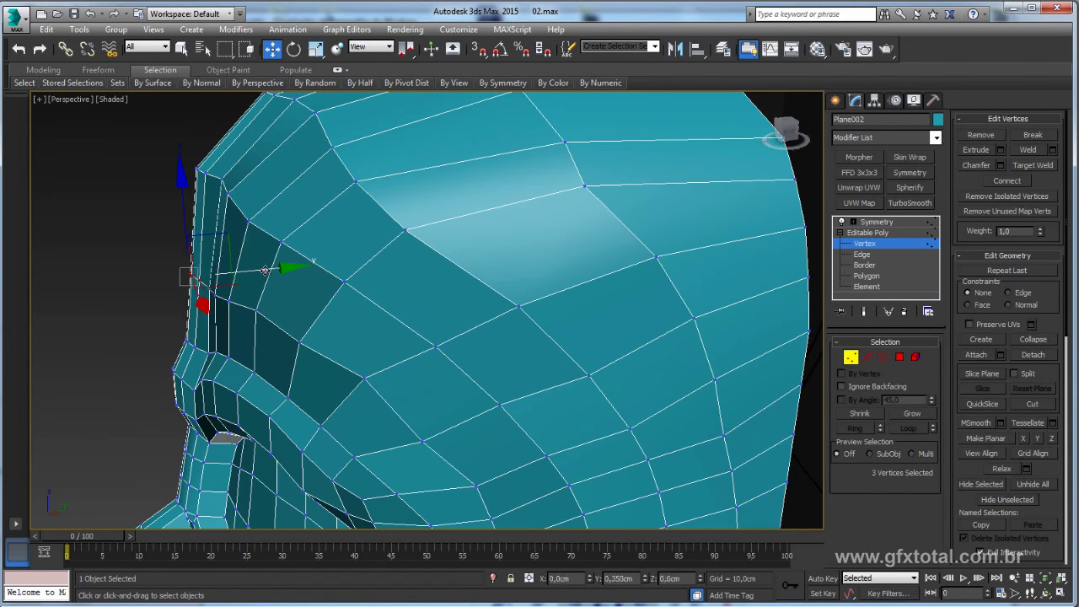
{"action": "left_click_drag", "start_coordinate": [211, 189], "coordinate": [212, 181]}
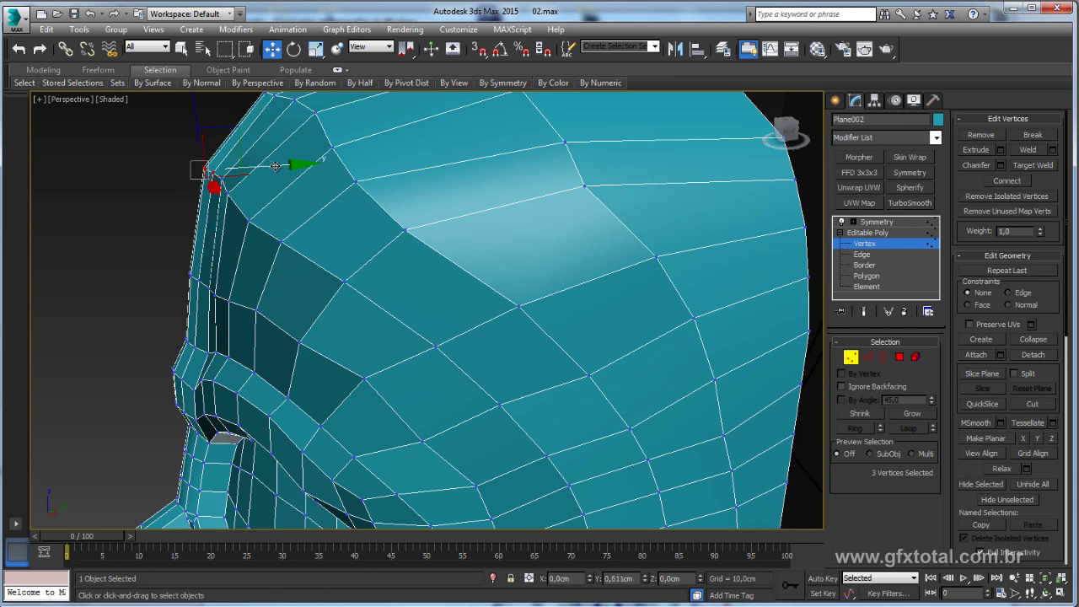
{"action": "middle_click_drag", "start_coordinate": [325, 149], "coordinate": [337, 207]}
{"action": "scroll", "coordinate": [379, 202], "scroll_direction": "down", "scroll_amount": 3}
{"action": "scroll", "coordinate": [437, 201], "scroll_direction": "down", "scroll_amount": 2}
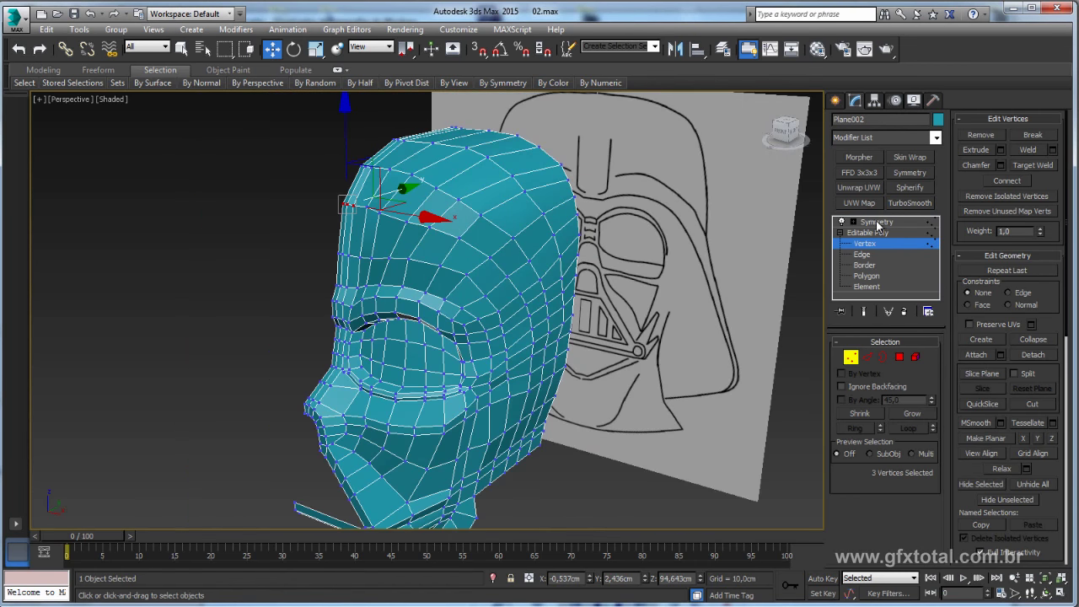
Step: Show the full helmet through the Symmetry modifier and orbit to check its shape
{"action": "left_click", "coordinate": [877, 221]}
{"action": "scroll", "coordinate": [620, 306], "scroll_direction": "down", "scroll_amount": 2}
{"action": "mouse_move", "coordinate": [620, 306]}
{"action": "middle_mouse_down", "text": "alt"}
{"action": "mouse_move", "coordinate": [491, 332]}
{"action": "mouse_move", "coordinate": [466, 358]}
{"action": "middle_mouse_up", "text": "alt"}
{"action": "scroll", "coordinate": [466, 359], "scroll_direction": "up", "scroll_amount": 2}
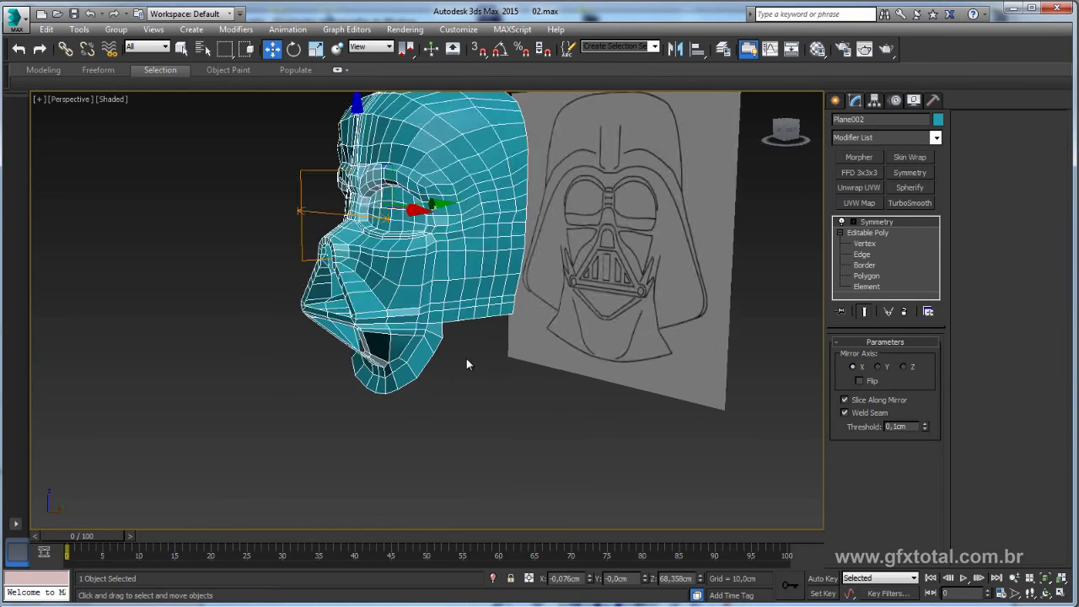
Step: At Edge level, pick a jaw edge and enable Use Soft Selection
{"action": "scroll", "coordinate": [466, 358], "scroll_direction": "up", "scroll_amount": 2}
{"action": "scroll", "coordinate": [466, 359], "scroll_direction": "up", "scroll_amount": 2}
{"action": "left_click", "coordinate": [869, 253]}
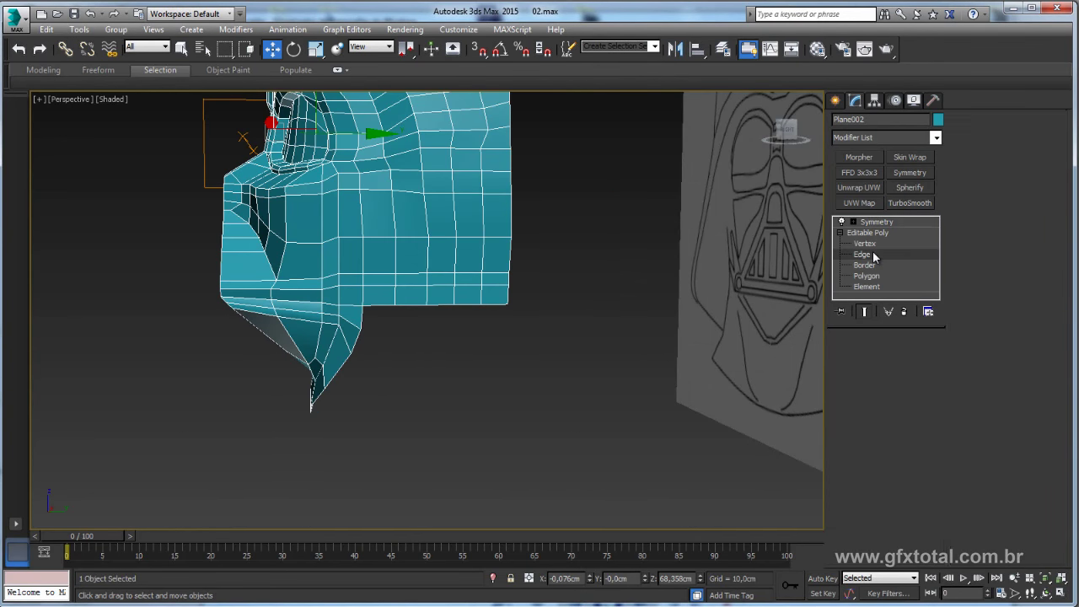
{"action": "left_click", "coordinate": [508, 298]}
{"action": "mouse_move", "coordinate": [508, 299]}
{"action": "middle_mouse_down", "text": "alt"}
{"action": "mouse_move", "coordinate": [528, 323]}
{"action": "mouse_move", "coordinate": [501, 331]}
{"action": "mouse_move", "coordinate": [517, 397]}
{"action": "mouse_move", "coordinate": [531, 396]}
{"action": "middle_mouse_up", "text": "alt"}
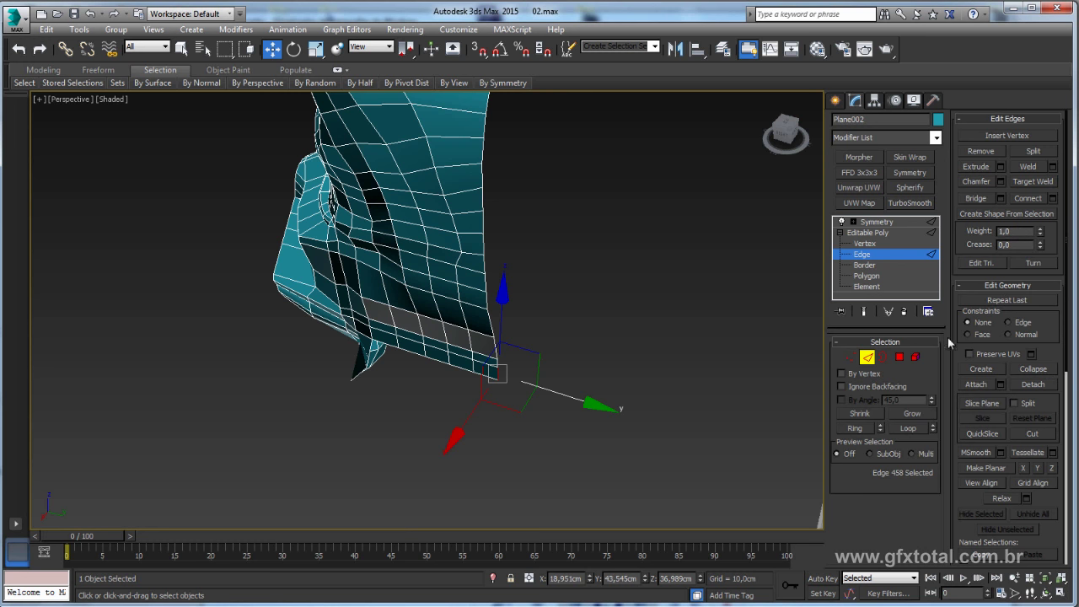
{"action": "left_click_drag", "start_coordinate": [1051, 335], "coordinate": [1046, 54]}
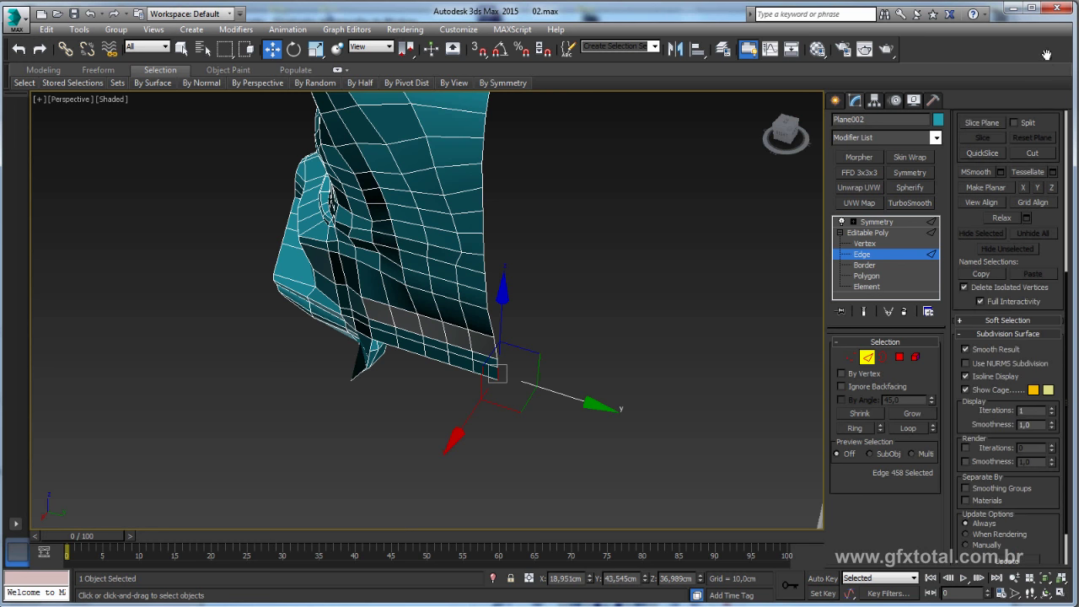
{"action": "left_click", "coordinate": [984, 318]}
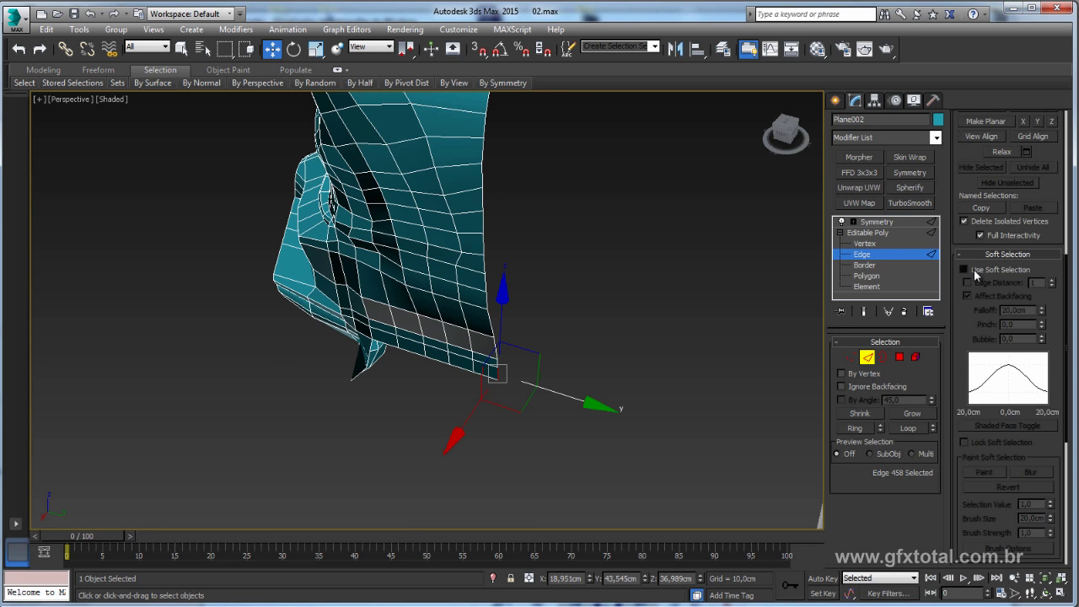
{"action": "left_click", "coordinate": [974, 269]}
Step: Select the chin-front edges and rotate them about 3.35° on Z with soft falloff
{"action": "middle_click_drag", "start_coordinate": [647, 336], "coordinate": [510, 403], "text": "alt"}
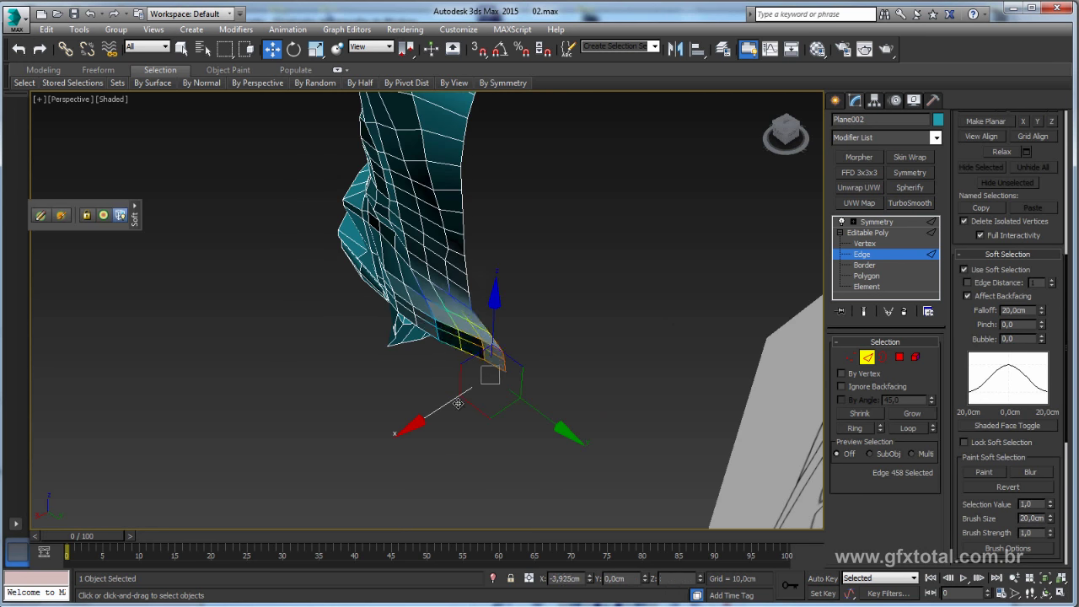
{"action": "left_click", "coordinate": [457, 344]}
{"action": "left_click", "coordinate": [461, 343]}
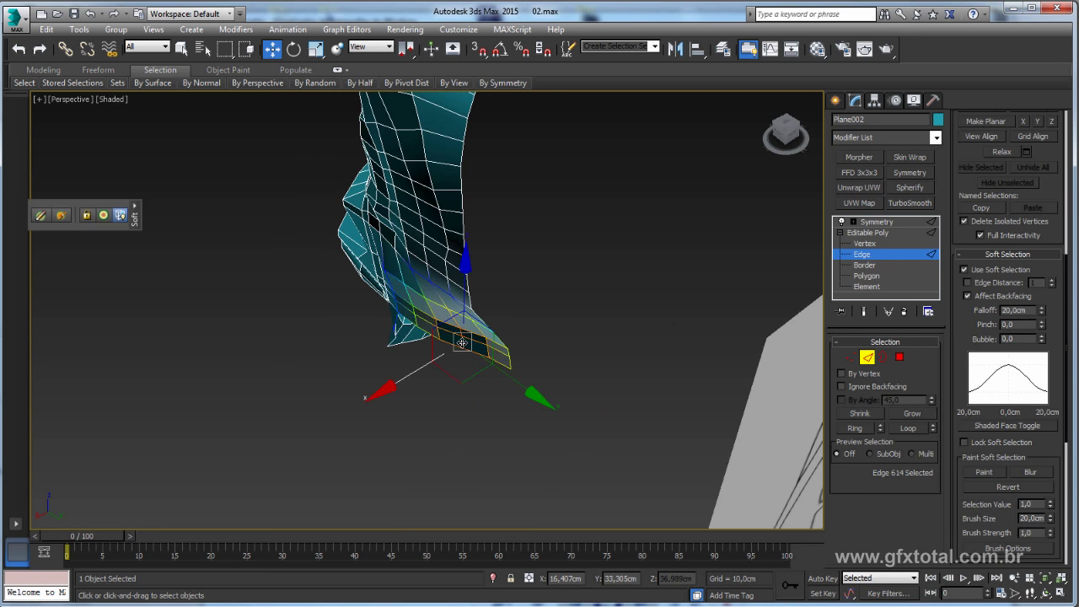
{"action": "mouse_move", "coordinate": [416, 370]}
{"action": "middle_mouse_down", "text": "alt"}
{"action": "mouse_move", "coordinate": [520, 368]}
{"action": "mouse_move", "coordinate": [472, 391]}
{"action": "mouse_move", "coordinate": [470, 412]}
{"action": "mouse_move", "coordinate": [505, 387]}
{"action": "middle_mouse_up", "text": "alt"}
{"action": "left_click", "coordinate": [444, 373]}
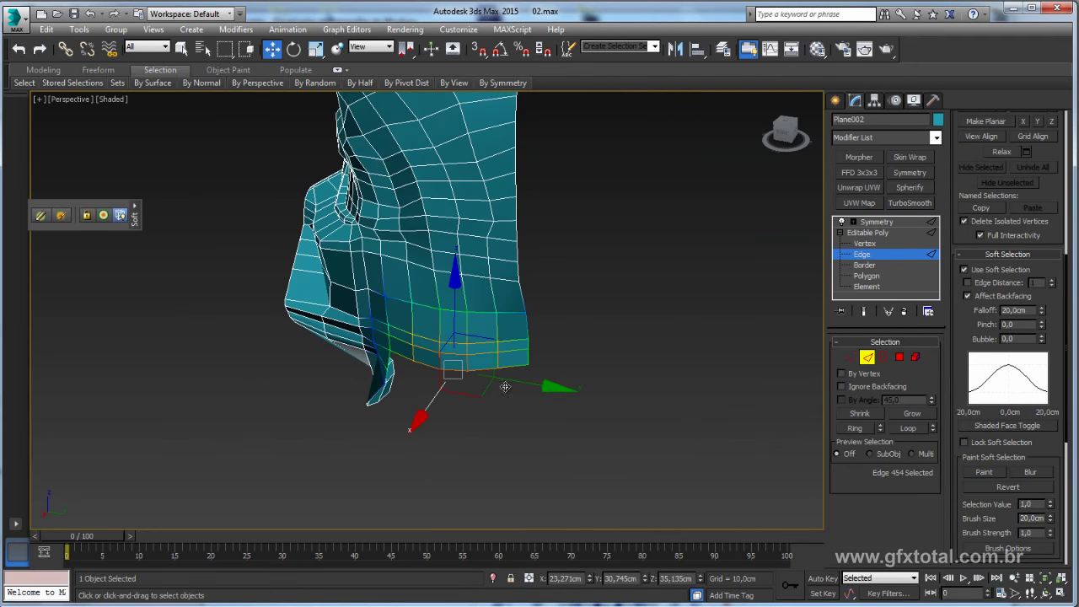
{"action": "left_click", "coordinate": [499, 361]}
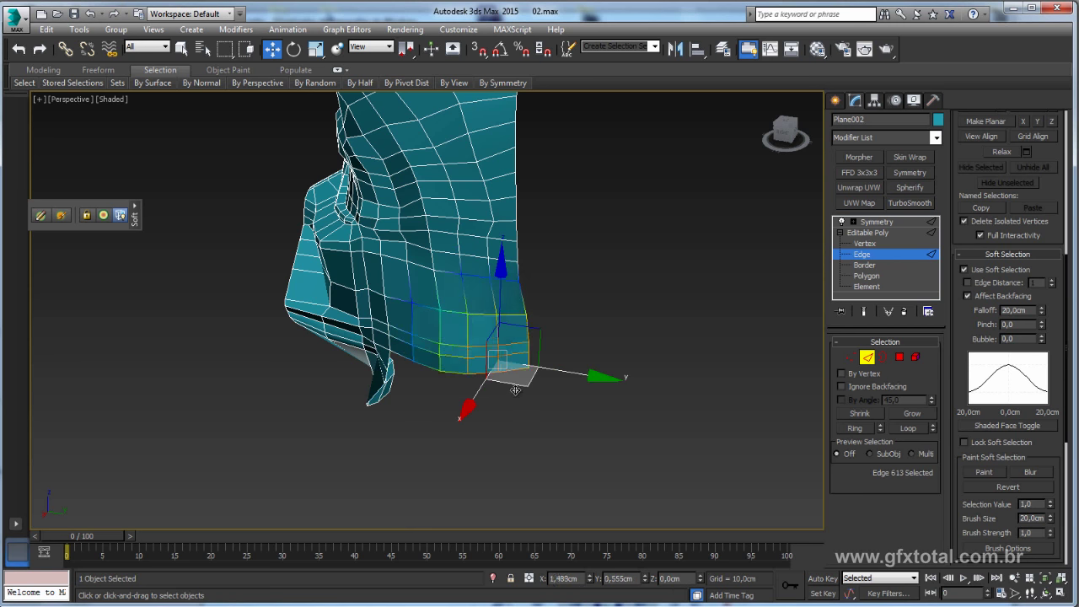
{"action": "key", "text": "e"}
{"action": "left_click_drag", "start_coordinate": [521, 406], "coordinate": [528, 418]}
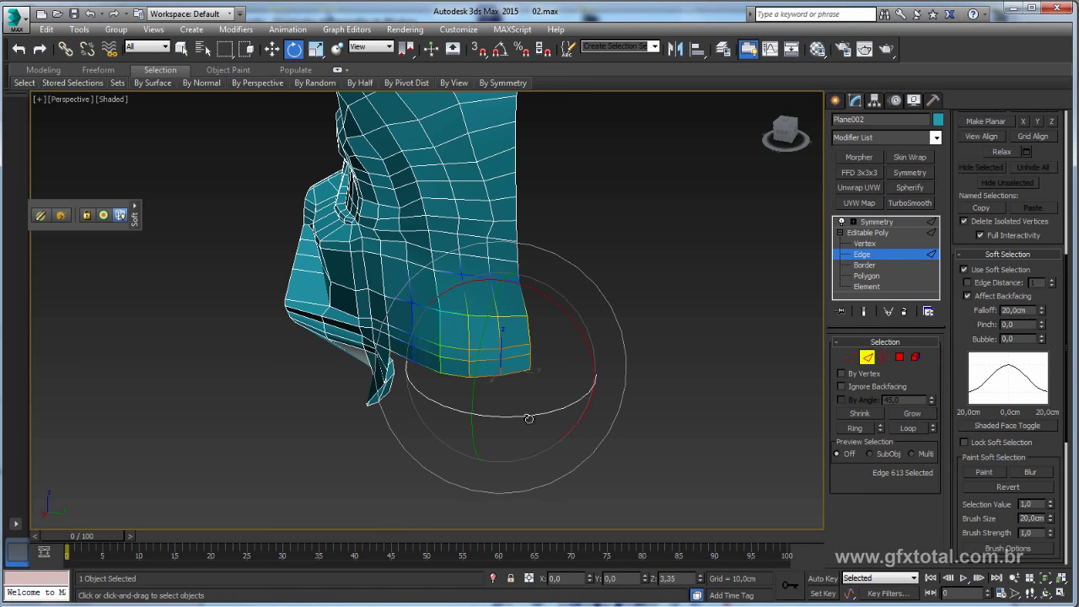
Step: Turn off Use Soft Selection and select further edges near the mouth
{"action": "middle_click_drag", "start_coordinate": [672, 363], "coordinate": [717, 358], "text": "alt"}
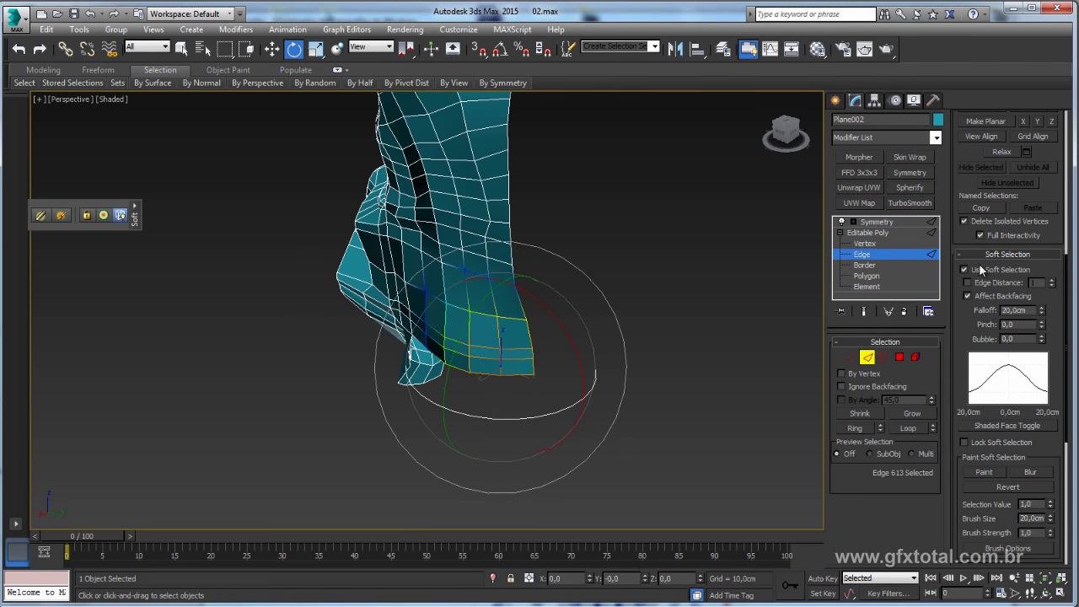
{"action": "left_click", "coordinate": [979, 270]}
{"action": "left_click", "coordinate": [531, 369]}
{"action": "middle_click_drag", "start_coordinate": [632, 385], "coordinate": [587, 390], "text": "alt"}
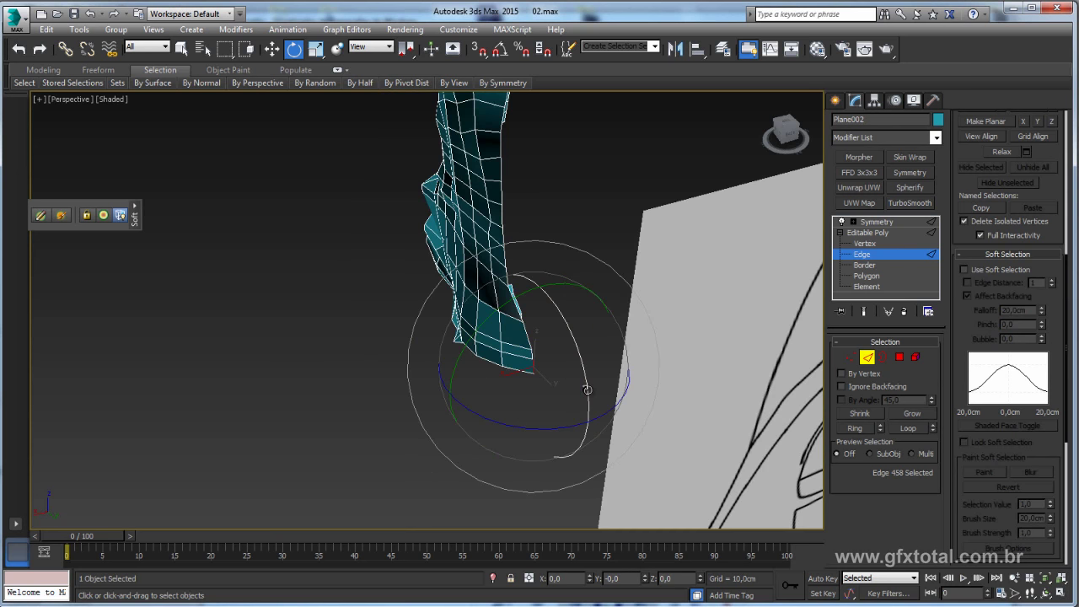
{"action": "key", "text": "w"}
{"action": "left_click", "coordinate": [607, 345], "text": "ctrl"}
{"action": "middle_click_drag", "start_coordinate": [607, 354], "coordinate": [681, 405], "text": "alt"}
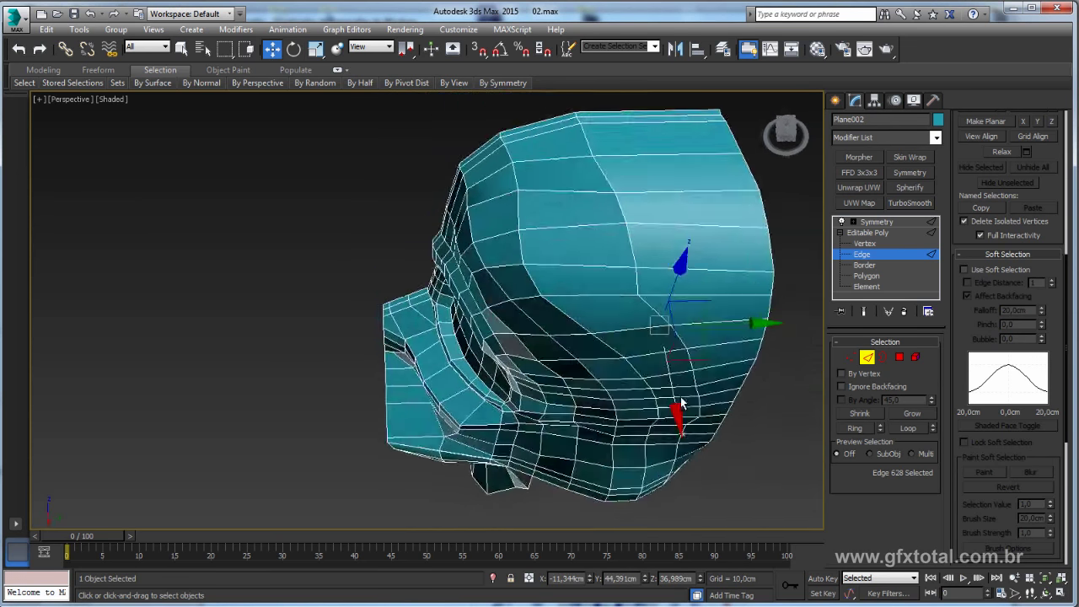
Step: In Front view, move and scale the edge strip under the mouth grille to match the reference
{"action": "key", "text": "f"}
{"action": "scroll", "coordinate": [783, 346], "scroll_direction": "down", "scroll_amount": 3}
{"action": "middle_click_drag", "start_coordinate": [473, 403], "coordinate": [479, 374]}
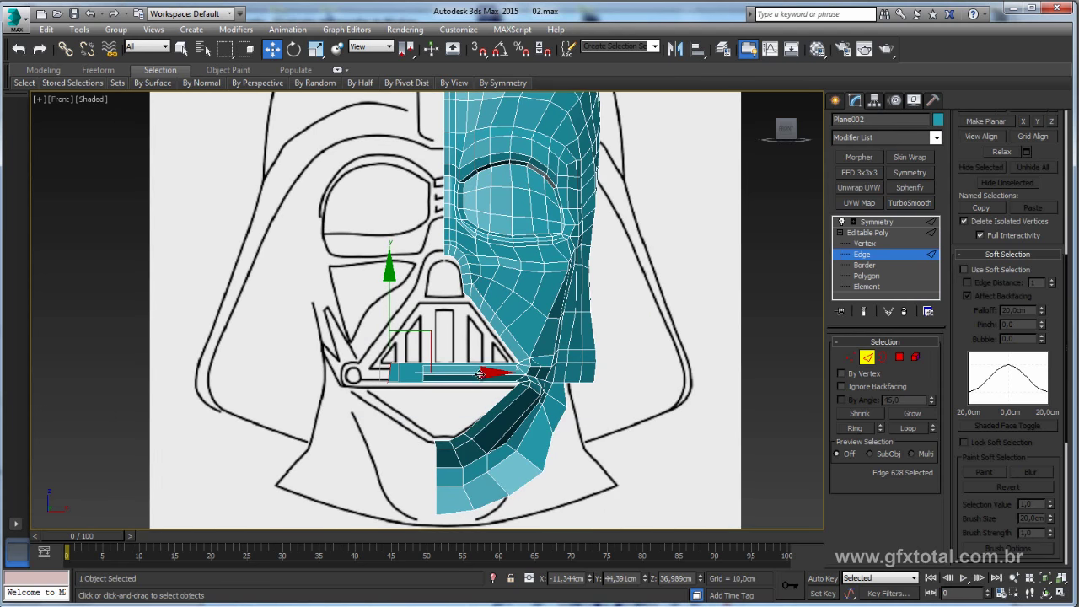
{"action": "mouse_move", "coordinate": [473, 374]}
{"action": "left_mouse_down"}
{"action": "mouse_move", "coordinate": [510, 373]}
{"action": "mouse_move", "coordinate": [413, 375]}
{"action": "left_mouse_up"}
{"action": "key", "text": "r"}
{"action": "key", "text": "p"}
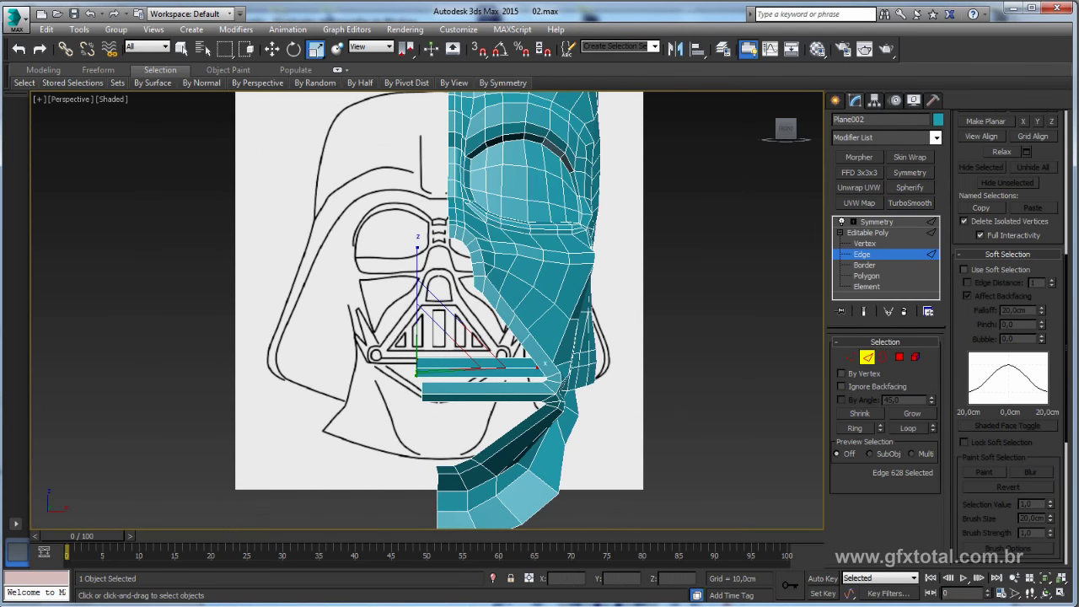
Step: Connect two edges at the strip's end to add new edge divisions
{"action": "mouse_move", "coordinate": [614, 356]}
{"action": "middle_mouse_down", "text": "alt"}
{"action": "mouse_move", "coordinate": [450, 366]}
{"action": "mouse_move", "coordinate": [469, 434]}
{"action": "mouse_move", "coordinate": [586, 412]}
{"action": "mouse_move", "coordinate": [502, 417]}
{"action": "mouse_move", "coordinate": [462, 438]}
{"action": "middle_mouse_up", "text": "alt"}
{"action": "left_click", "coordinate": [463, 438], "text": "ctrl"}
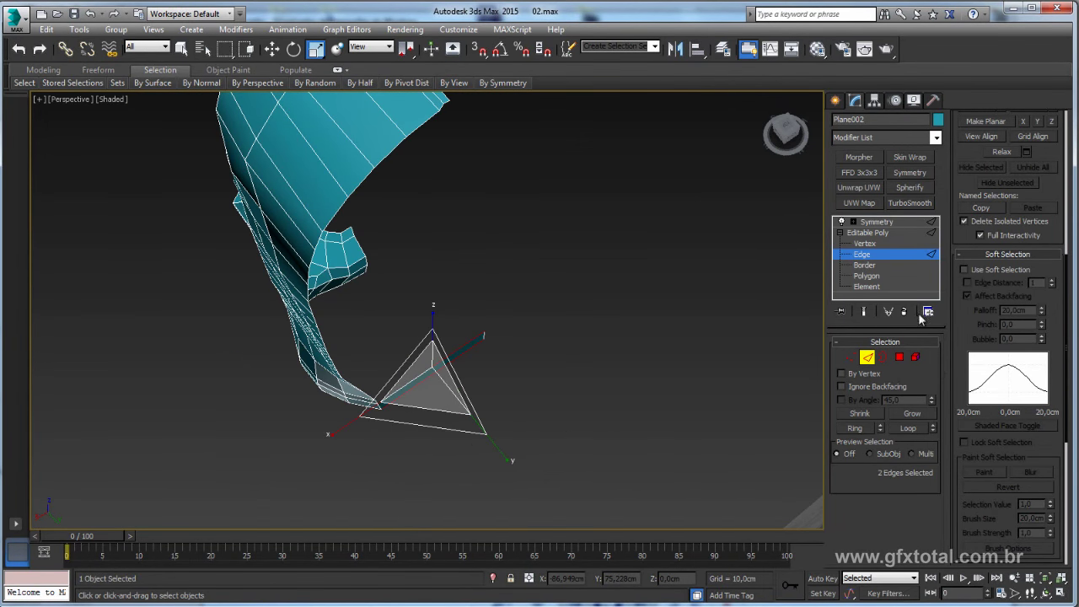
{"action": "left_click_drag", "start_coordinate": [971, 151], "coordinate": [1075, 501]}
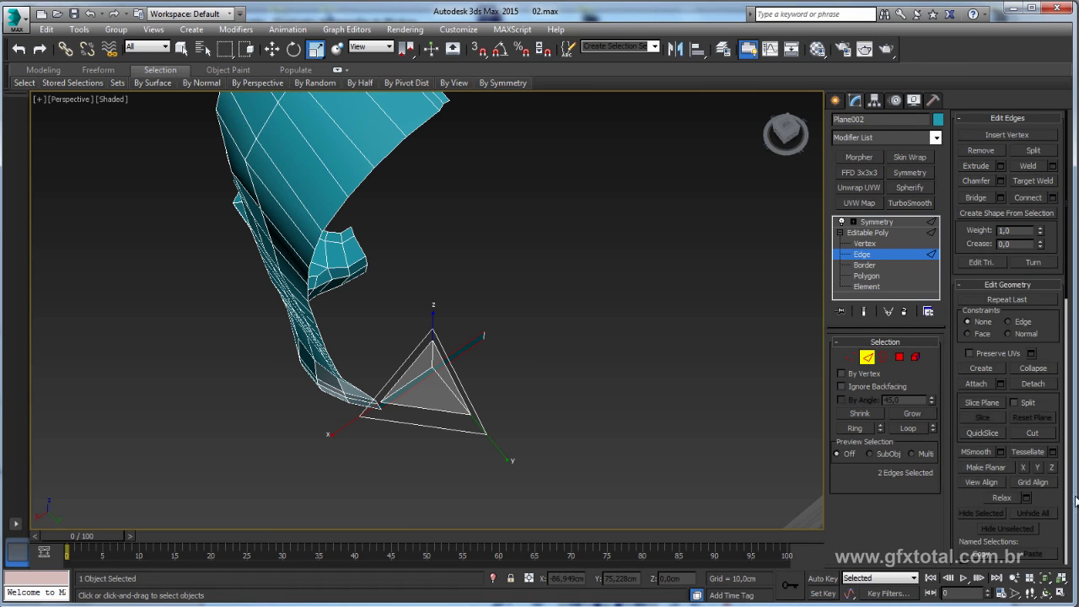
{"action": "left_click", "coordinate": [1052, 197]}
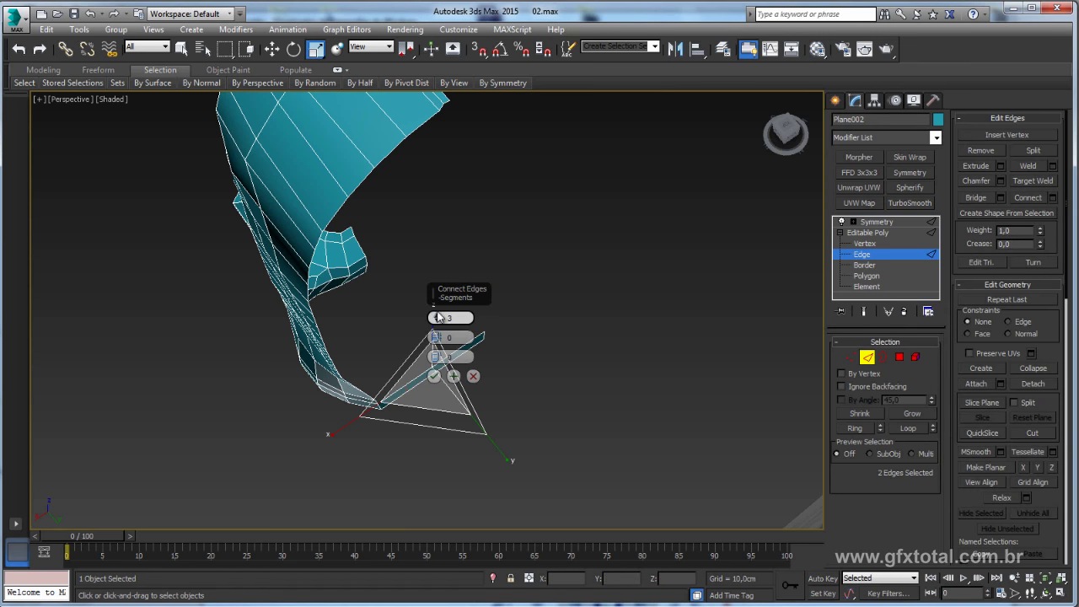
{"action": "left_click", "coordinate": [434, 376]}
Step: Push the strip's new vertices outward along Y to curve it, then view the mirrored helmet
{"action": "left_click", "coordinate": [851, 357]}
{"action": "mouse_move", "coordinate": [605, 299]}
{"action": "left_mouse_down"}
{"action": "mouse_move", "coordinate": [420, 427]}
{"action": "mouse_move", "coordinate": [400, 428]}
{"action": "left_mouse_up"}
{"action": "key", "text": "w"}
{"action": "left_click_drag", "start_coordinate": [496, 423], "coordinate": [449, 466]}
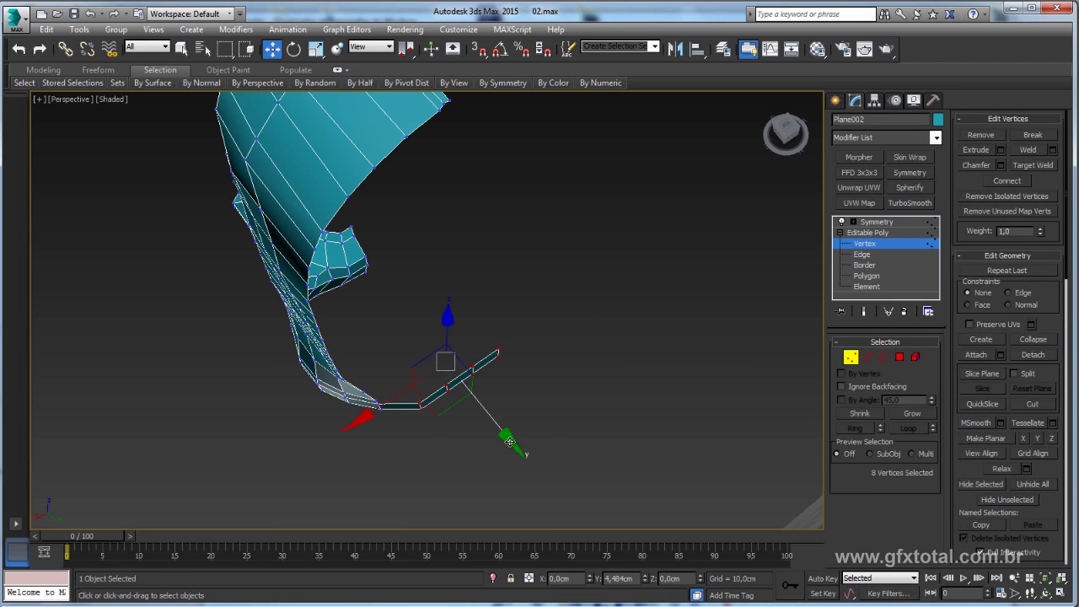
{"action": "left_click_drag", "start_coordinate": [395, 401], "coordinate": [440, 416], "text": "alt"}
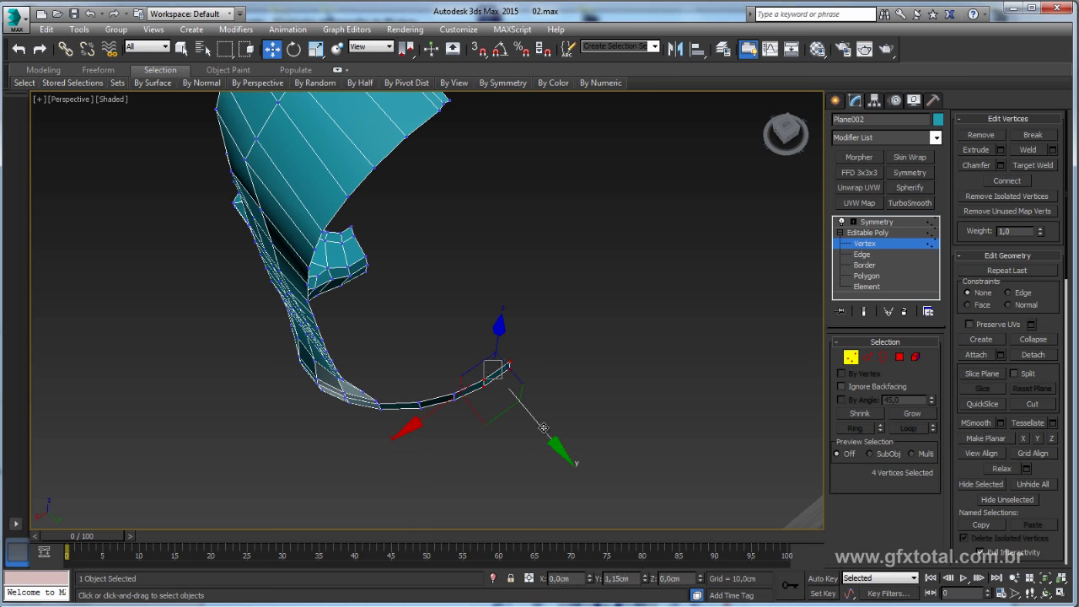
{"action": "left_click", "coordinate": [872, 222]}
{"action": "scroll", "coordinate": [460, 414], "scroll_direction": "down", "scroll_amount": 3}
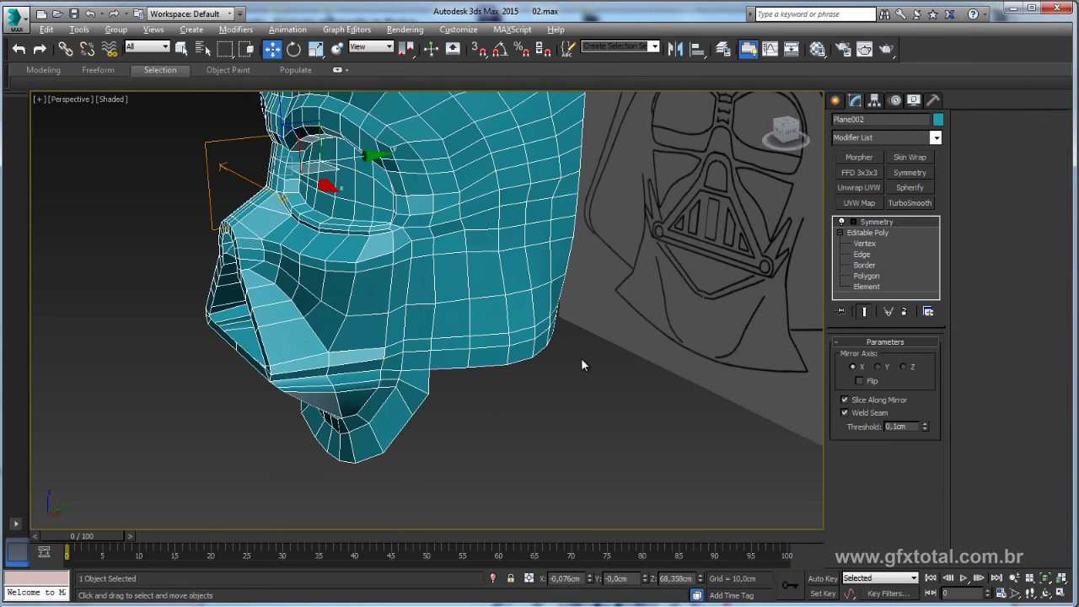
Step: Select the helmet's bottom rim edges at Edge level
{"action": "mouse_move", "coordinate": [461, 415]}
{"action": "middle_mouse_down", "text": "alt"}
{"action": "mouse_move", "coordinate": [726, 363]}
{"action": "mouse_move", "coordinate": [761, 429]}
{"action": "mouse_move", "coordinate": [554, 438]}
{"action": "mouse_move", "coordinate": [605, 317]}
{"action": "mouse_move", "coordinate": [646, 362]}
{"action": "mouse_move", "coordinate": [570, 346]}
{"action": "mouse_move", "coordinate": [599, 367]}
{"action": "mouse_move", "coordinate": [605, 295]}
{"action": "middle_mouse_up", "text": "alt"}
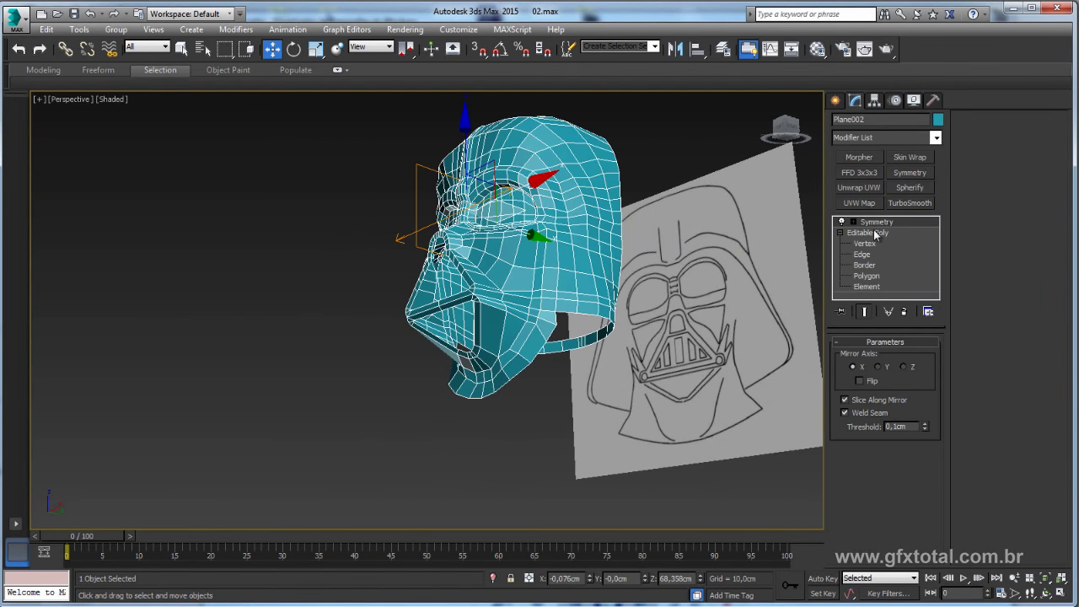
{"action": "mouse_move", "coordinate": [784, 320]}
{"action": "middle_mouse_down", "text": "alt"}
{"action": "mouse_move", "coordinate": [635, 325]}
{"action": "mouse_move", "coordinate": [624, 337]}
{"action": "middle_mouse_up", "text": "alt"}
{"action": "scroll", "coordinate": [533, 358], "scroll_direction": "up", "scroll_amount": 5}
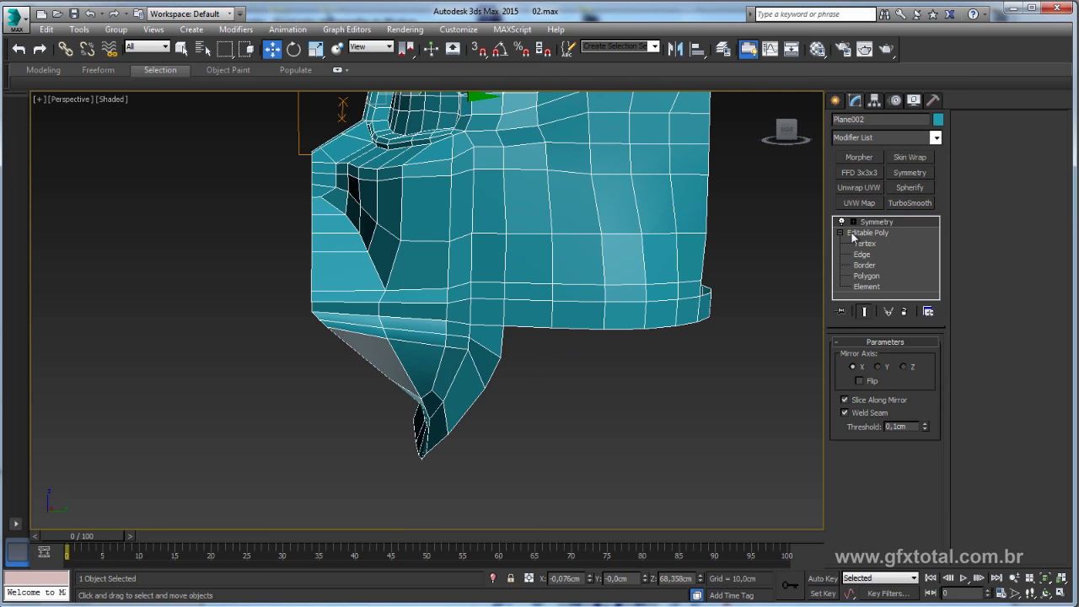
{"action": "left_click", "coordinate": [869, 258]}
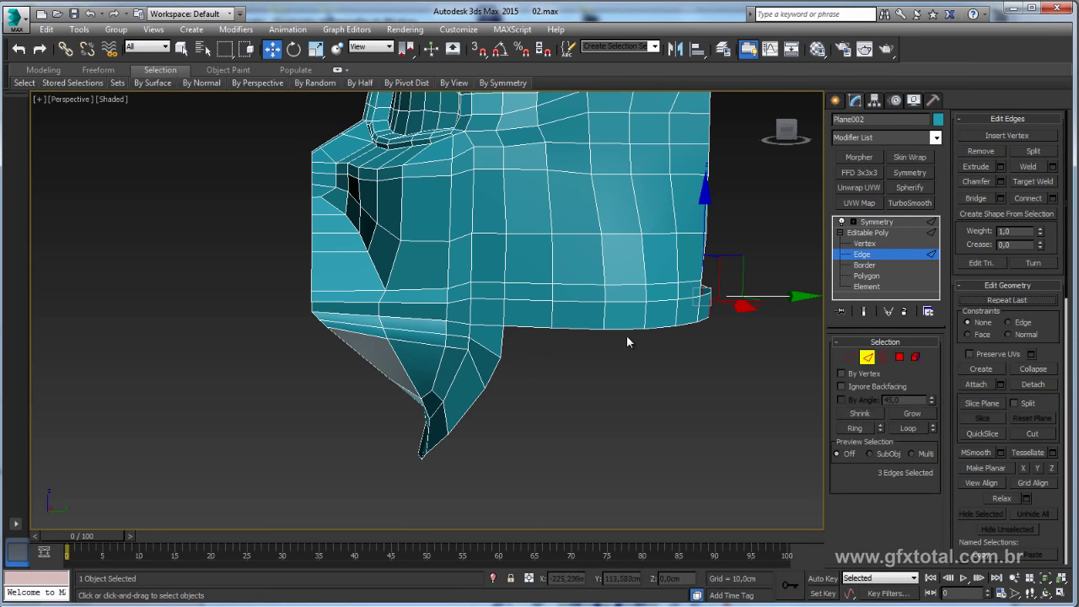
{"action": "left_click", "coordinate": [582, 331]}
{"action": "left_click", "coordinate": [623, 329], "text": "ctrl"}
{"action": "left_click", "coordinate": [659, 328], "text": "ctrl"}
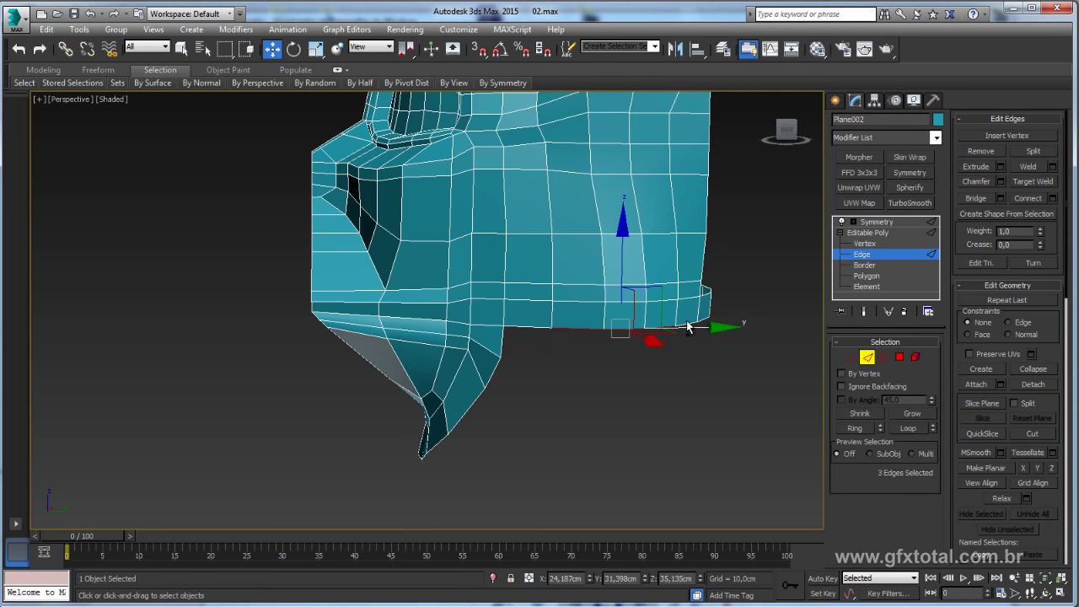
{"action": "left_click", "coordinate": [688, 324], "text": "ctrl"}
{"action": "left_click", "coordinate": [701, 322], "text": "ctrl"}
{"action": "mouse_move", "coordinate": [702, 322]}
{"action": "middle_mouse_down", "text": "alt"}
{"action": "mouse_move", "coordinate": [694, 332]}
{"action": "mouse_move", "coordinate": [780, 332]}
{"action": "mouse_move", "coordinate": [688, 331]}
{"action": "middle_mouse_up", "text": "alt"}
{"action": "left_click", "coordinate": [785, 329], "text": "ctrl"}
{"action": "left_click", "coordinate": [706, 326], "text": "ctrl"}
{"action": "left_click", "coordinate": [710, 322], "text": "ctrl"}
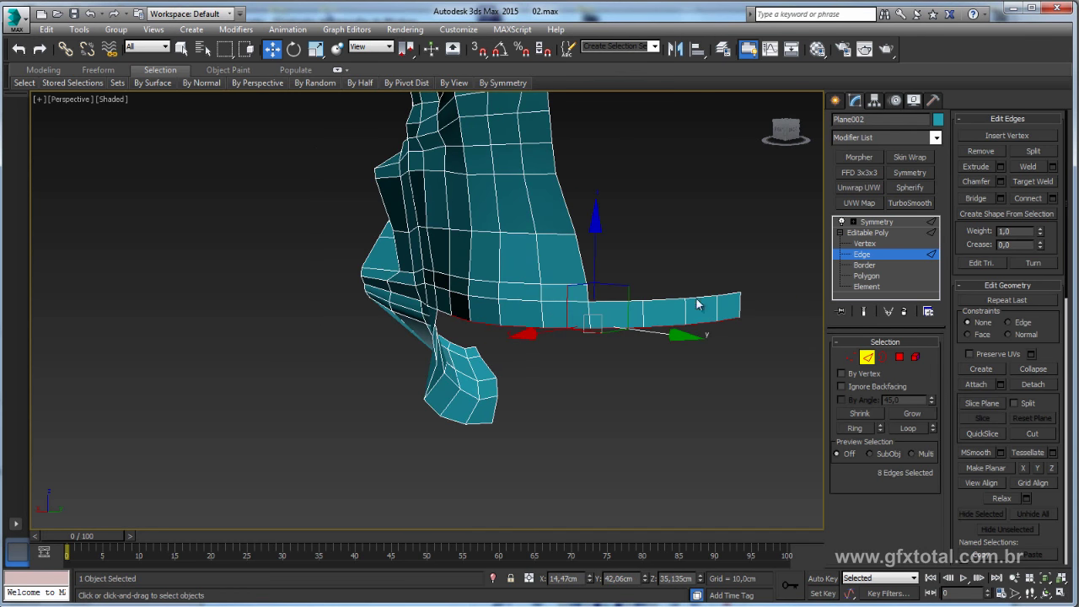
Step: Shift-drag the rim edges down to extrude a strip, then scale it wider into a flare
{"action": "left_click_drag", "start_coordinate": [593, 247], "coordinate": [593, 282], "text": "shift"}
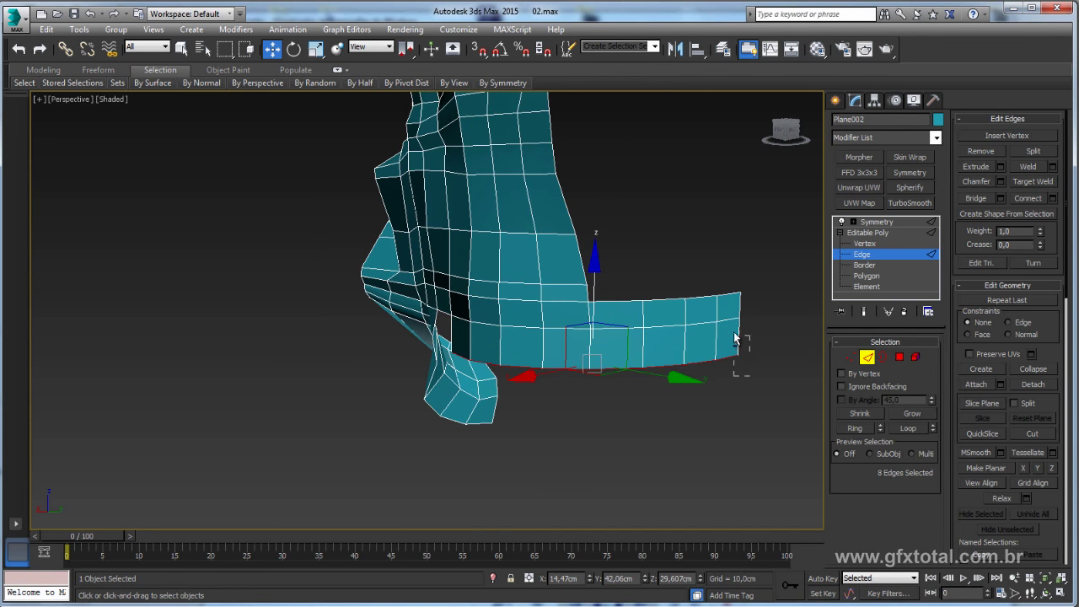
{"action": "middle_click_drag", "start_coordinate": [635, 378], "coordinate": [646, 427], "text": "alt"}
{"action": "key", "text": "r"}
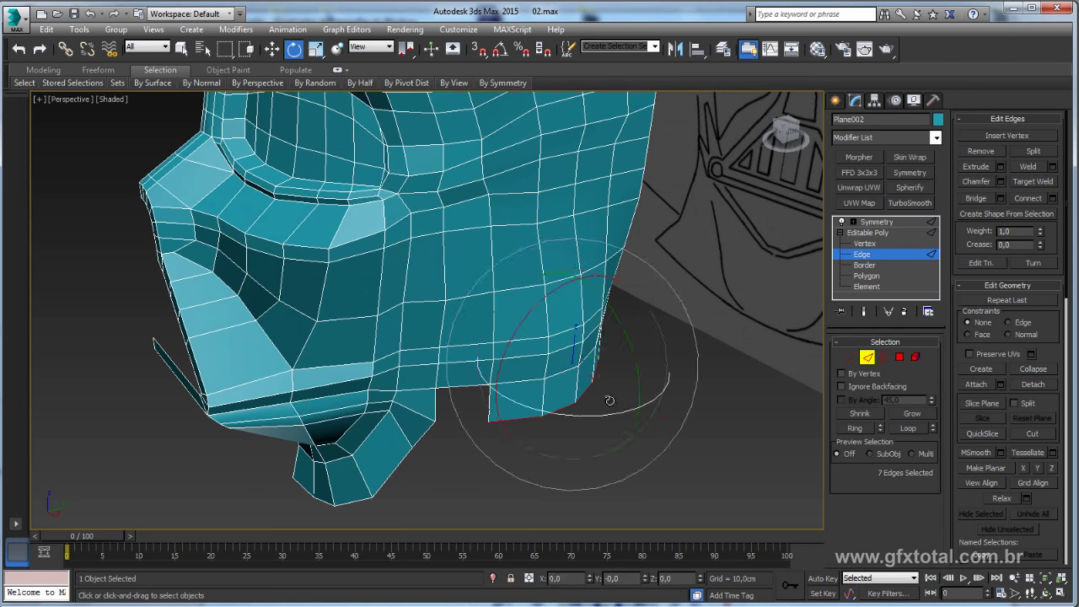
{"action": "mouse_move", "coordinate": [581, 369]}
{"action": "left_mouse_down"}
{"action": "mouse_move", "coordinate": [583, 359]}
{"action": "mouse_move", "coordinate": [639, 370]}
{"action": "left_mouse_up"}
{"action": "key", "text": "w"}
{"action": "mouse_move", "coordinate": [689, 411]}
{"action": "middle_mouse_down", "text": "alt"}
{"action": "mouse_move", "coordinate": [663, 392]}
{"action": "mouse_move", "coordinate": [725, 403]}
{"action": "mouse_move", "coordinate": [719, 390]}
{"action": "mouse_move", "coordinate": [693, 418]}
{"action": "mouse_move", "coordinate": [606, 411]}
{"action": "mouse_move", "coordinate": [614, 421]}
{"action": "mouse_move", "coordinate": [537, 469]}
{"action": "middle_mouse_up", "text": "alt"}
Step: Check the strip's tip vertex against the reference and select two lower rim edges
{"action": "left_click", "coordinate": [852, 357]}
{"action": "left_click", "coordinate": [563, 433]}
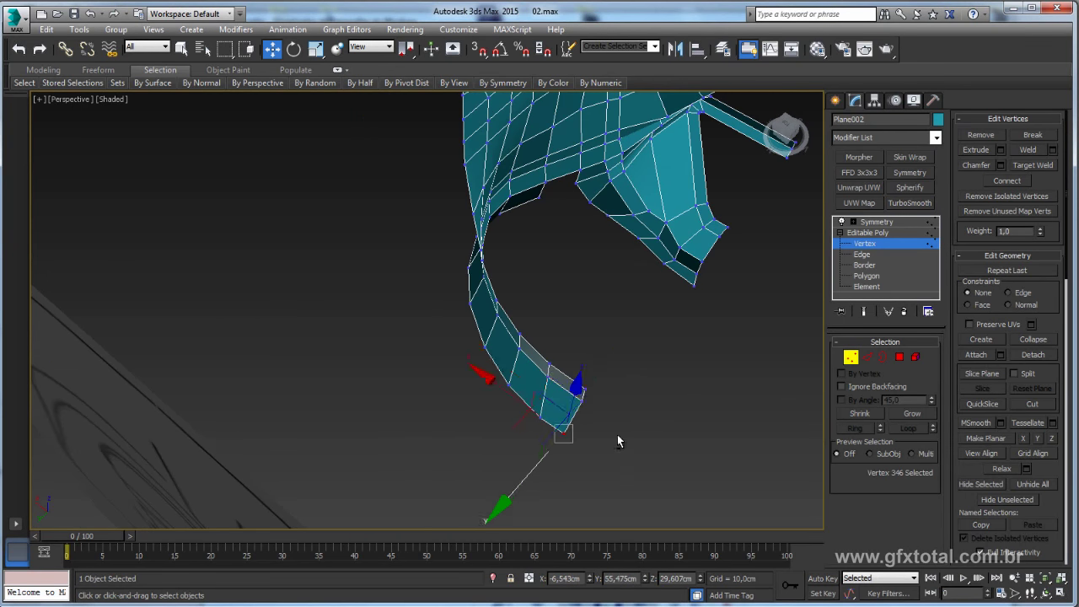
{"action": "mouse_move", "coordinate": [616, 438]}
{"action": "middle_mouse_down", "text": "alt"}
{"action": "mouse_move", "coordinate": [506, 396]}
{"action": "mouse_move", "coordinate": [523, 409]}
{"action": "mouse_move", "coordinate": [445, 404]}
{"action": "middle_mouse_up", "text": "alt"}
{"action": "scroll", "coordinate": [444, 404], "scroll_direction": "up", "scroll_amount": 3}
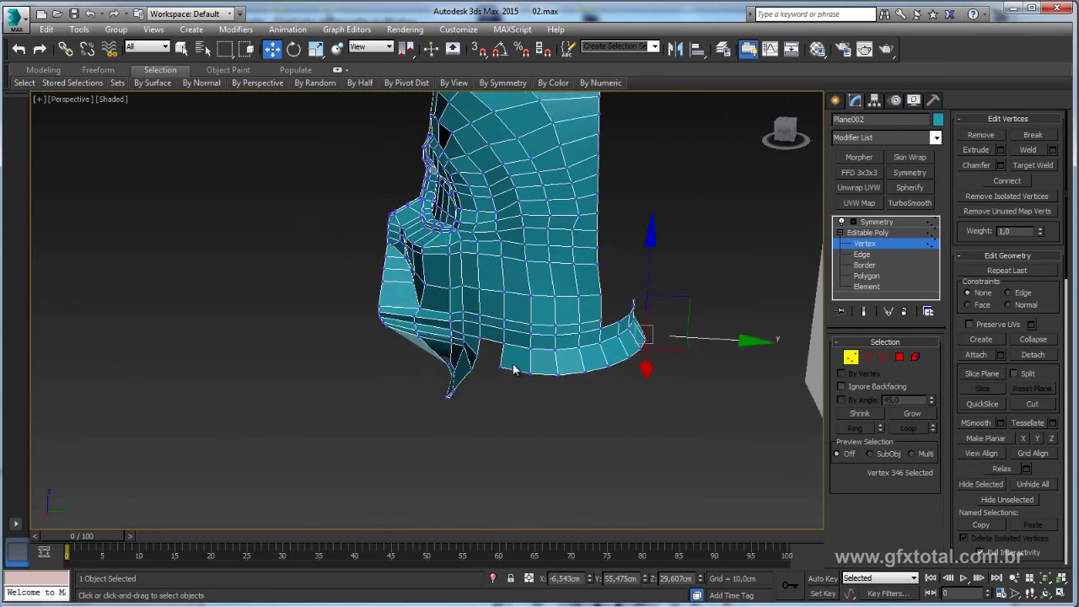
{"action": "mouse_move", "coordinate": [512, 369]}
{"action": "middle_mouse_down", "text": "alt"}
{"action": "mouse_move", "coordinate": [598, 388]}
{"action": "mouse_move", "coordinate": [596, 375]}
{"action": "middle_mouse_up", "text": "alt"}
{"action": "key", "text": "2"}
{"action": "left_click", "coordinate": [587, 373]}
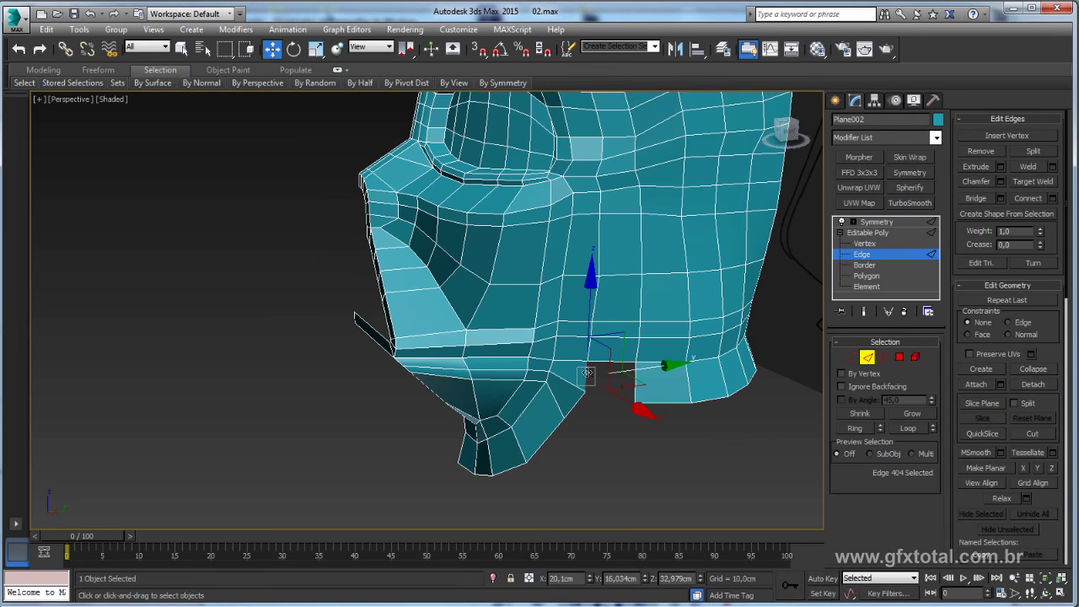
{"action": "left_click", "coordinate": [639, 380], "text": "ctrl"}
{"action": "mouse_move", "coordinate": [725, 320]}
{"action": "middle_mouse_down", "text": "alt"}
{"action": "mouse_move", "coordinate": [770, 307]}
{"action": "mouse_move", "coordinate": [725, 360]}
{"action": "middle_mouse_up", "text": "alt"}
Step: Select the lower rim edge loop from its open border, leaving out the front part
{"action": "left_click", "coordinate": [883, 357]}
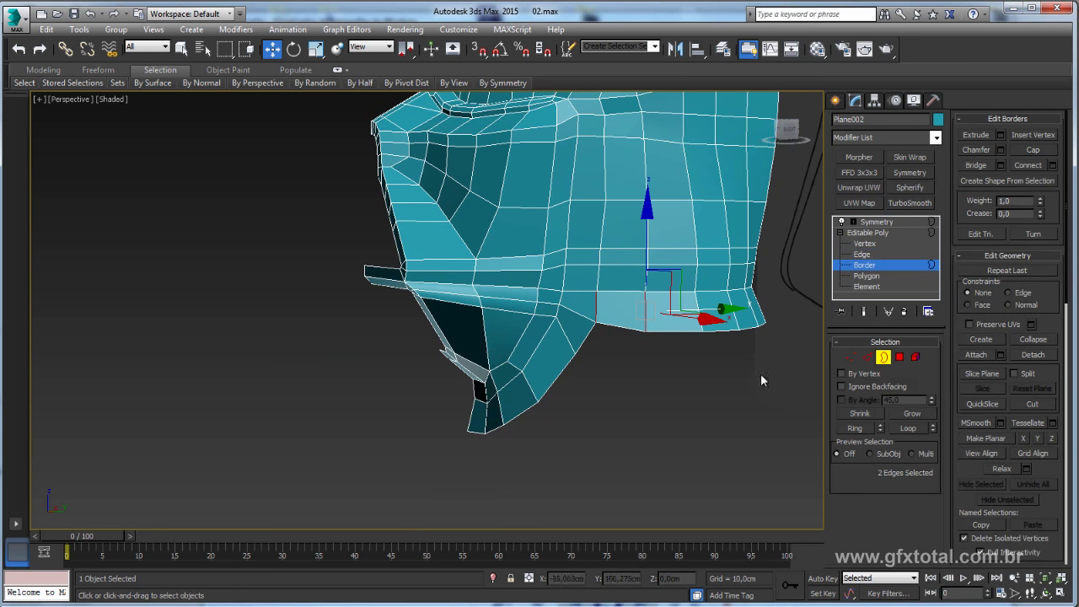
{"action": "left_click", "coordinate": [676, 330]}
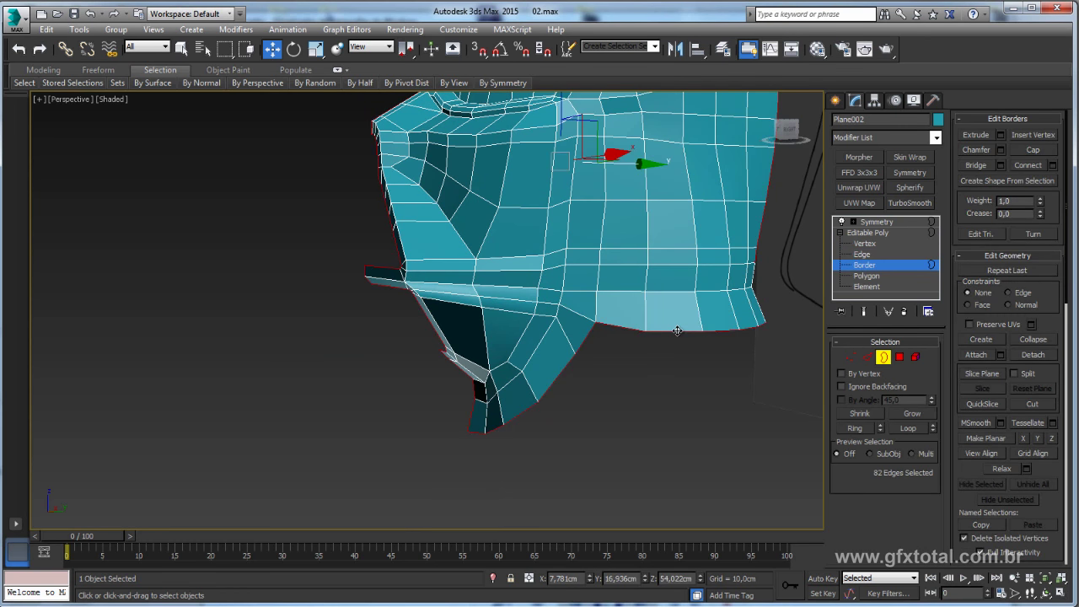
{"action": "left_click", "coordinate": [867, 356]}
{"action": "double_click", "coordinate": [680, 331]}
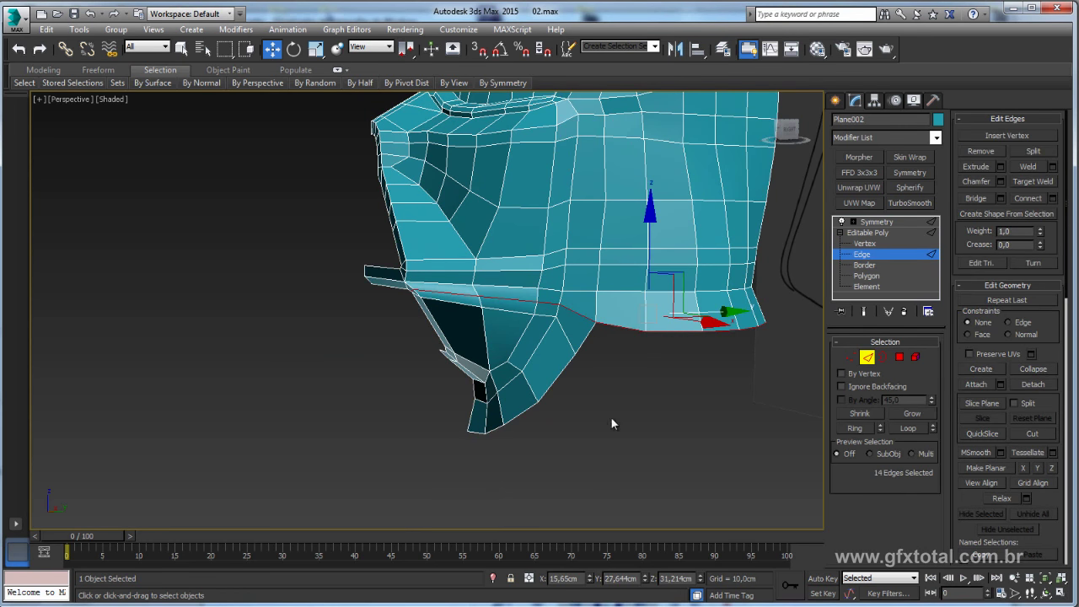
{"action": "left_click_drag", "start_coordinate": [450, 247], "coordinate": [577, 253], "text": "alt"}
Step: Extrude the rim edges downward and tilt the flap outward, then undo the attempt
{"action": "left_click_drag", "start_coordinate": [730, 251], "coordinate": [740, 291], "text": "shift"}
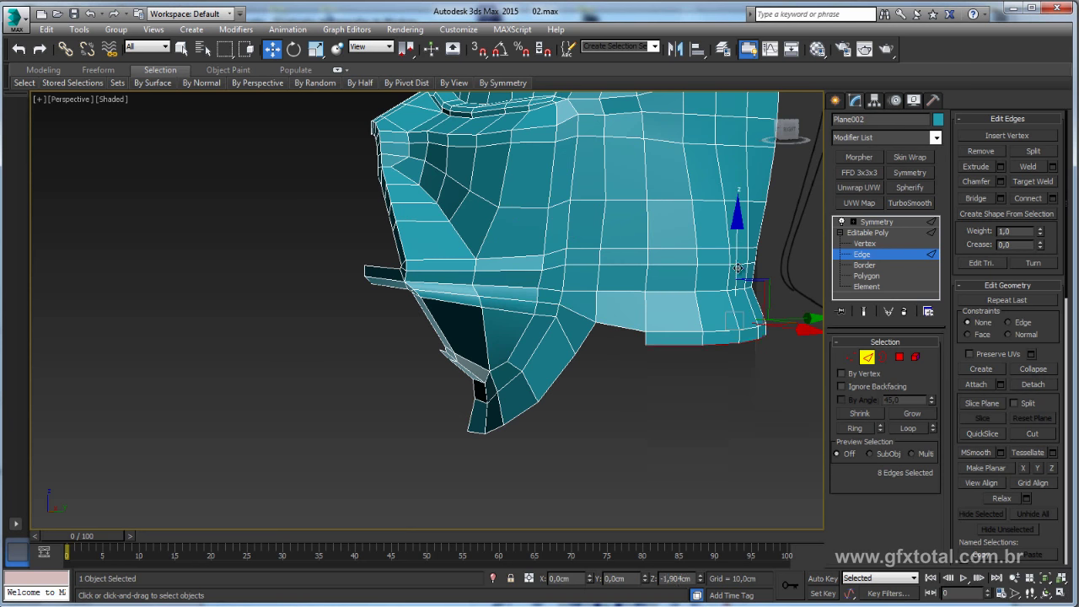
{"action": "middle_click_drag", "start_coordinate": [740, 291], "coordinate": [762, 405], "text": "alt"}
{"action": "key", "text": "e"}
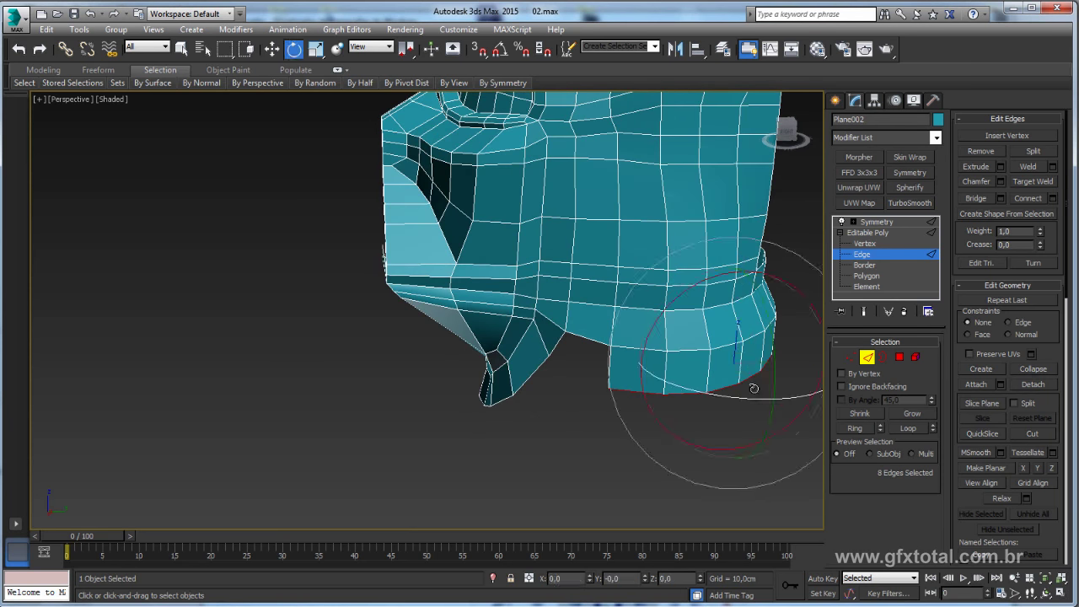
{"action": "left_click_drag", "start_coordinate": [750, 384], "coordinate": [730, 344]}
{"action": "key", "text": "w"}
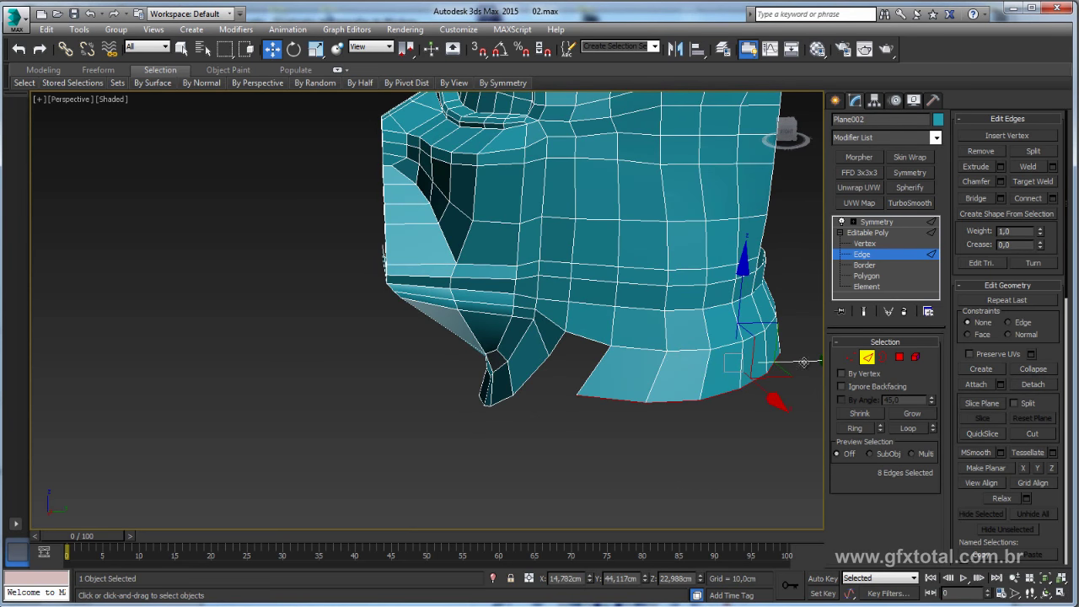
{"action": "key", "text": "ctrl+z"}
{"action": "key", "text": "ctrl+z"}
{"action": "key", "text": "ctrl+z"}
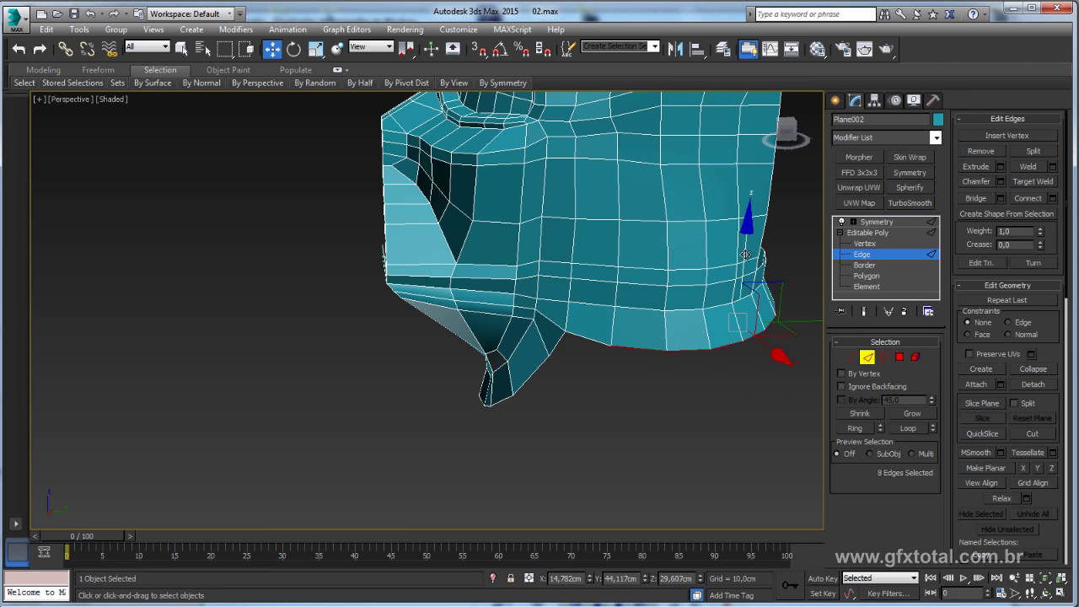
Step: Re-extrude the rim edges downward into a band and scale its bottom edges to flare
{"action": "left_click_drag", "start_coordinate": [745, 255], "coordinate": [747, 295], "text": "shift"}
{"action": "mouse_move", "coordinate": [747, 295]}
{"action": "middle_mouse_down", "text": "alt"}
{"action": "mouse_move", "coordinate": [772, 382]}
{"action": "mouse_move", "coordinate": [689, 599]}
{"action": "middle_mouse_up", "text": "alt"}
{"action": "mouse_move", "coordinate": [616, 481]}
{"action": "middle_mouse_down", "text": "alt"}
{"action": "mouse_move", "coordinate": [658, 448]}
{"action": "mouse_move", "coordinate": [630, 436]}
{"action": "middle_mouse_up", "text": "alt"}
{"action": "left_click", "coordinate": [661, 358], "text": "alt"}
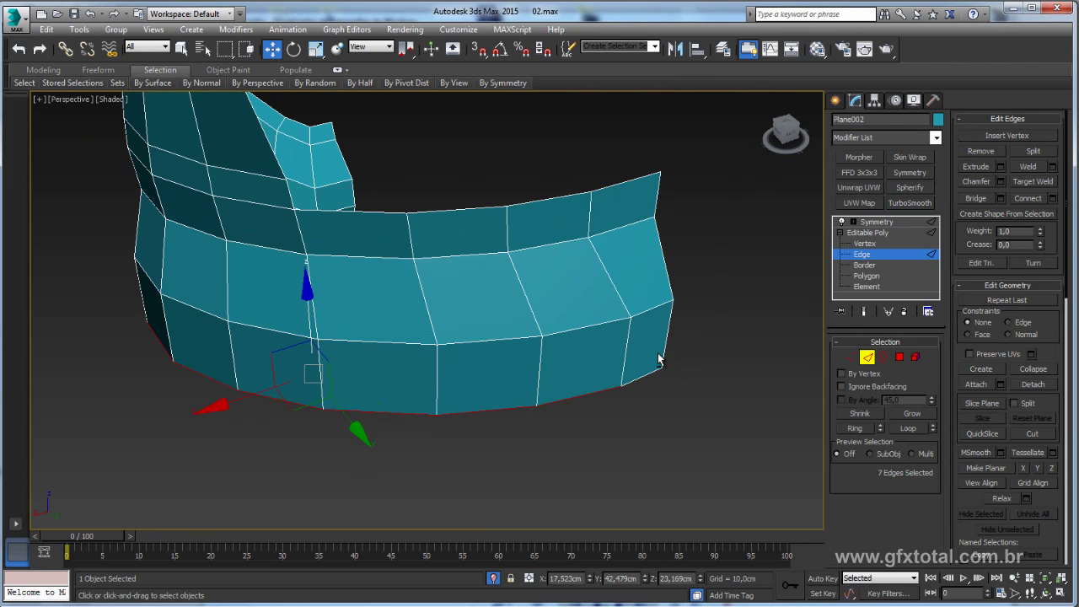
{"action": "key", "text": "e"}
{"action": "key", "text": "r"}
{"action": "left_click_drag", "start_coordinate": [296, 369], "coordinate": [297, 364]}
{"action": "key", "text": "w"}
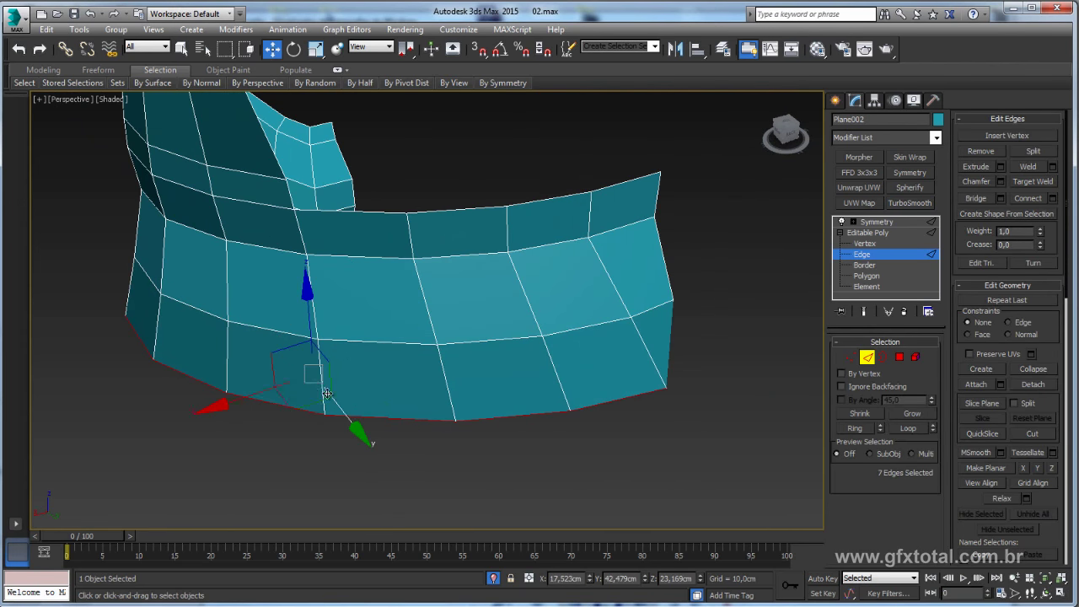
{"action": "mouse_move", "coordinate": [252, 399]}
{"action": "middle_mouse_down", "text": "alt"}
{"action": "mouse_move", "coordinate": [361, 413]}
{"action": "mouse_move", "coordinate": [534, 380]}
{"action": "mouse_move", "coordinate": [477, 316]}
{"action": "middle_mouse_up", "text": "alt"}
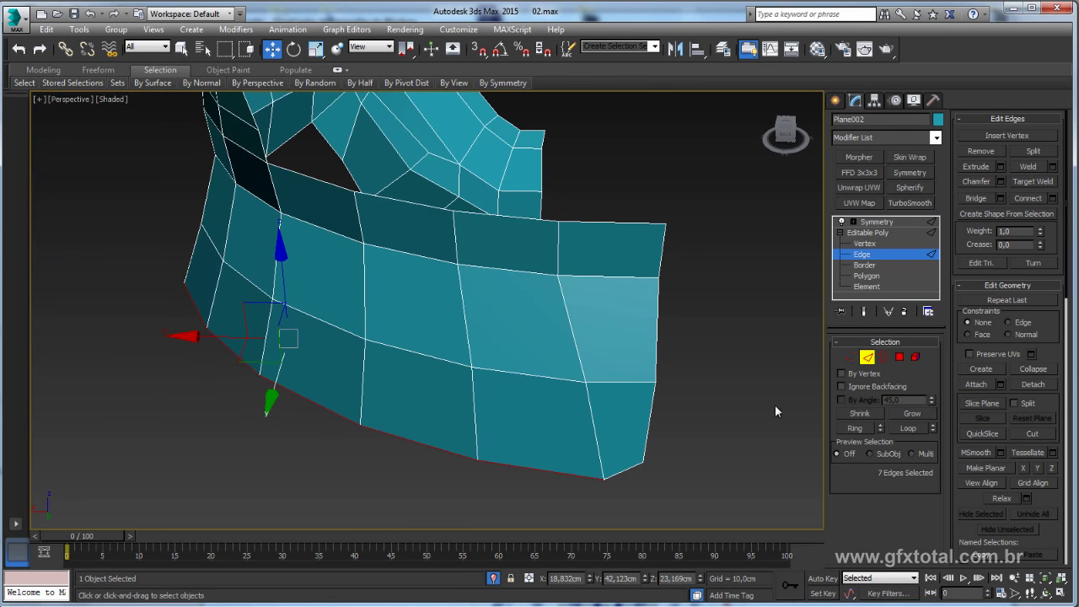
Step: Even out the new rim band's vertices and lift its lowest front vertex toward the jaw
{"action": "left_click", "coordinate": [851, 357]}
{"action": "middle_click_drag", "start_coordinate": [523, 493], "coordinate": [605, 492], "text": "alt"}
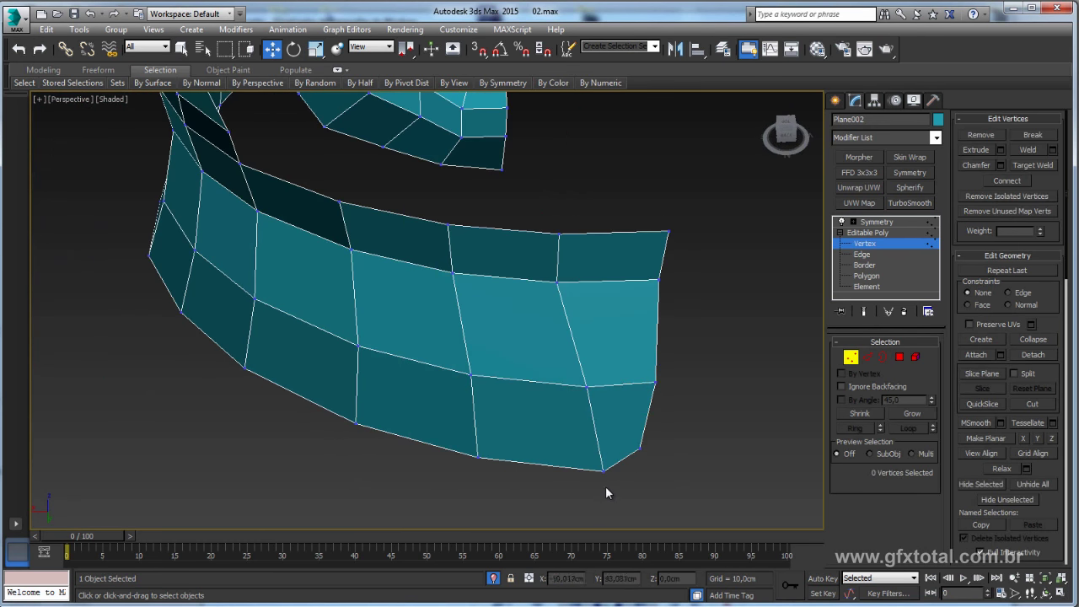
{"action": "mouse_move", "coordinate": [606, 485]}
{"action": "left_mouse_down"}
{"action": "mouse_move", "coordinate": [572, 470]}
{"action": "mouse_move", "coordinate": [530, 504]}
{"action": "left_mouse_up"}
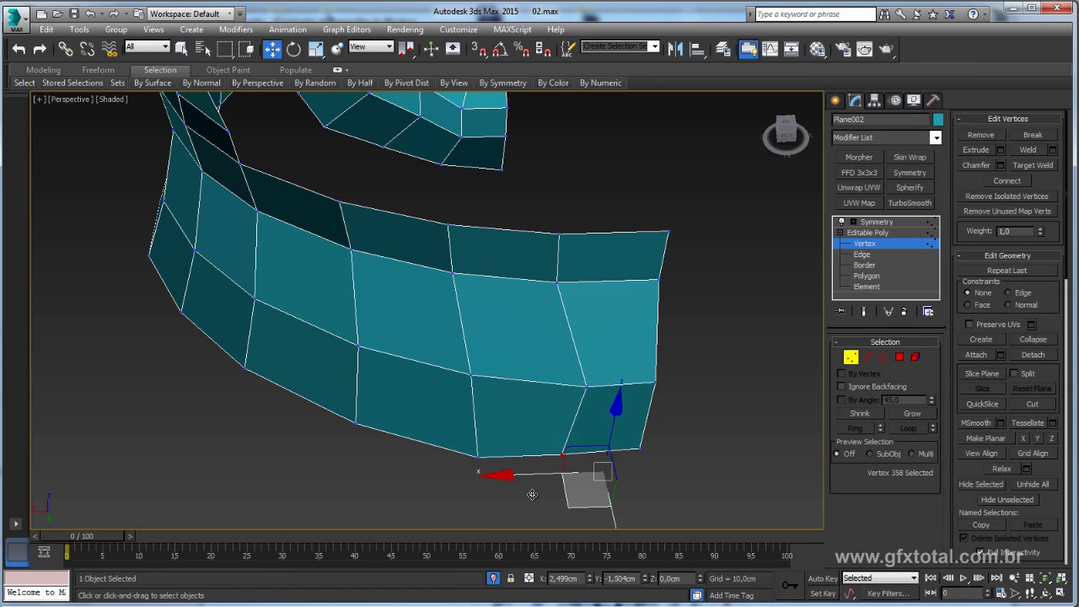
{"action": "left_click", "coordinate": [588, 386]}
{"action": "left_click_drag", "start_coordinate": [564, 419], "coordinate": [541, 419]}
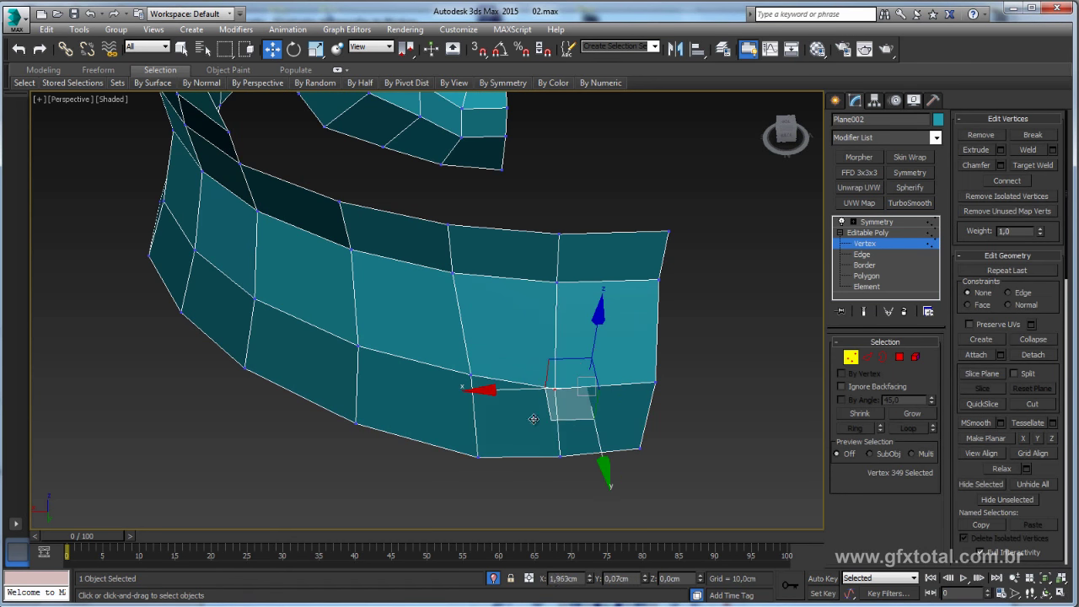
{"action": "left_click", "coordinate": [478, 456]}
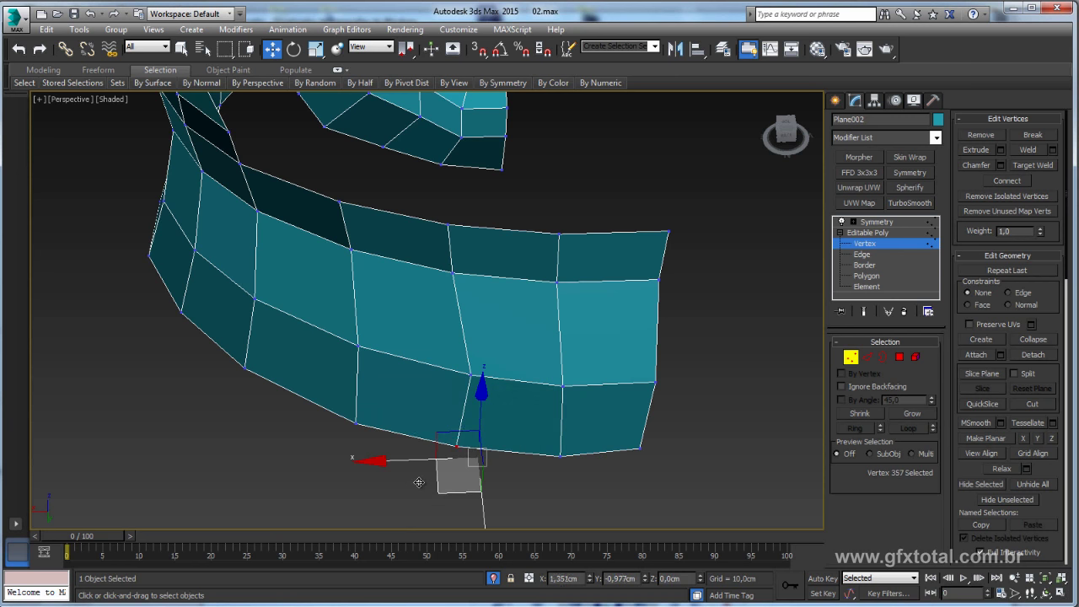
{"action": "left_click", "coordinate": [355, 423]}
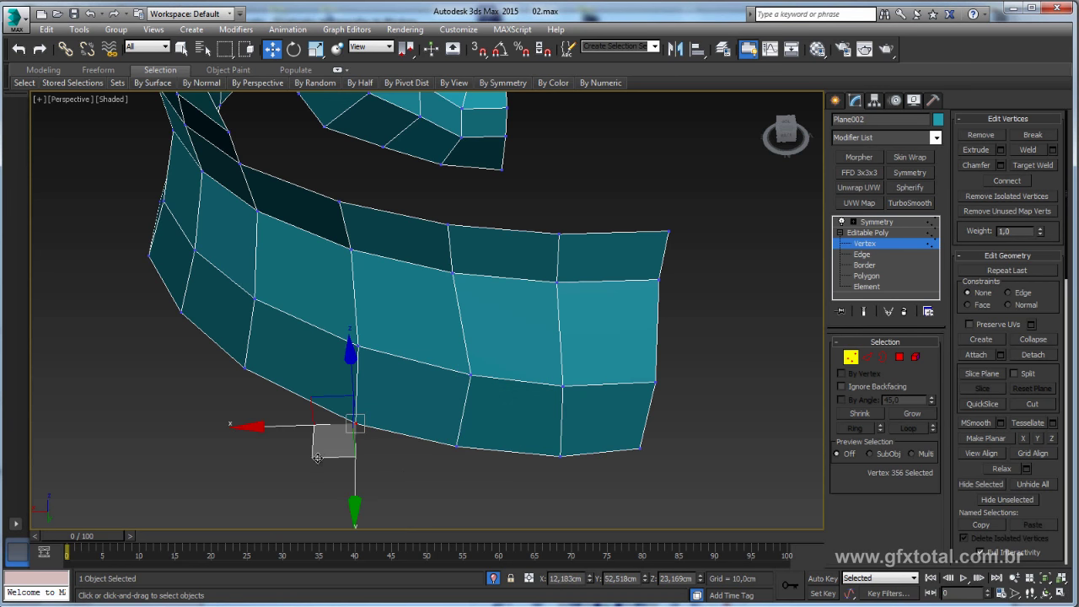
{"action": "left_click", "coordinate": [466, 373]}
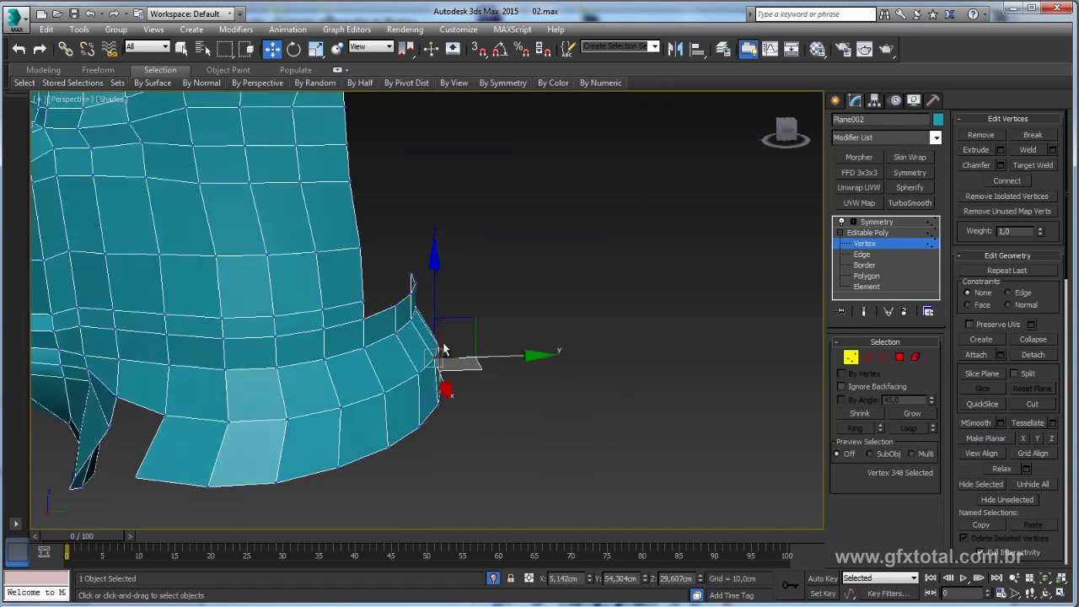
{"action": "middle_click_drag", "start_coordinate": [290, 395], "coordinate": [440, 422], "text": "alt"}
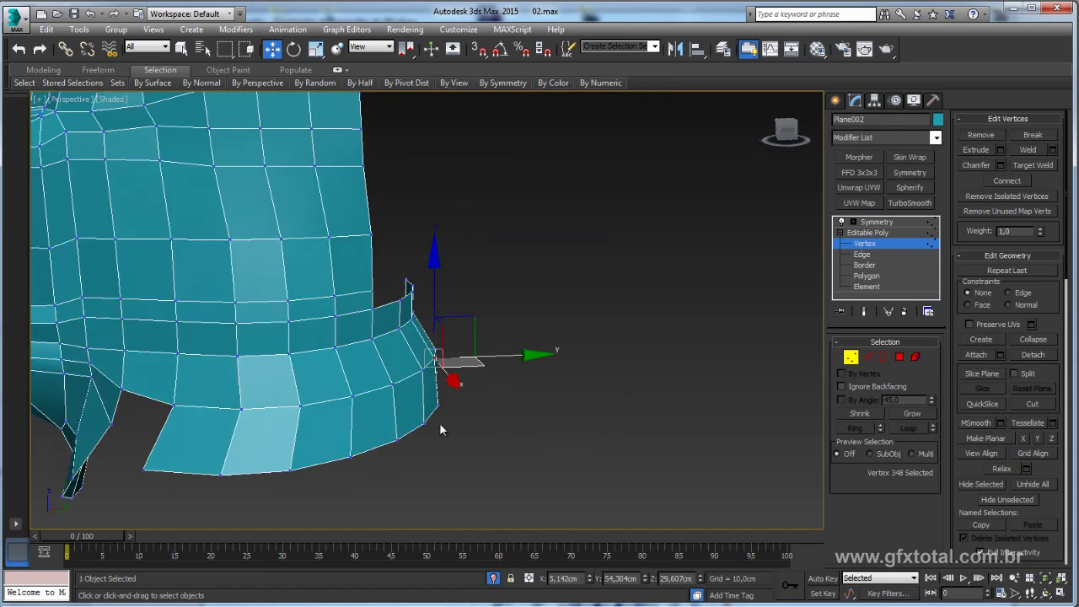
{"action": "left_click_drag", "start_coordinate": [426, 399], "coordinate": [426, 400]}
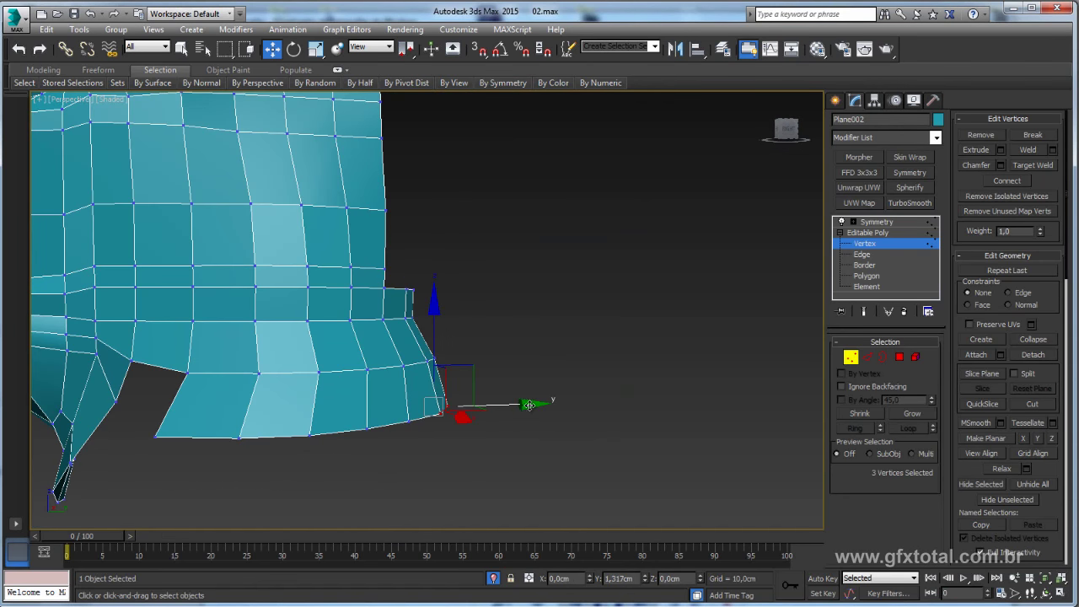
{"action": "middle_click_drag", "start_coordinate": [528, 406], "coordinate": [837, 347], "text": "alt"}
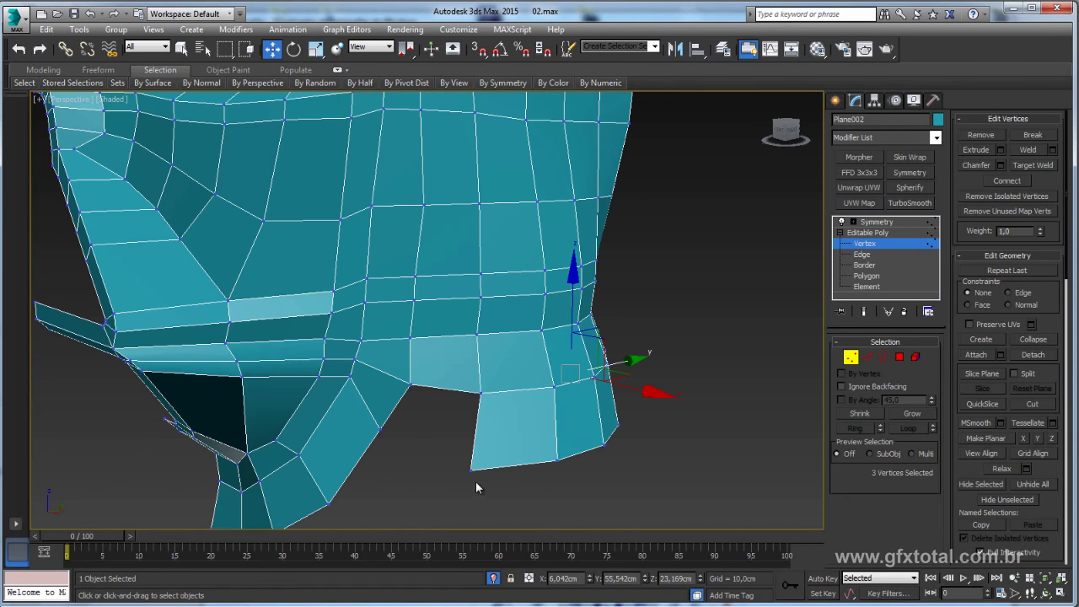
{"action": "left_click", "coordinate": [473, 468]}
{"action": "left_click_drag", "start_coordinate": [503, 426], "coordinate": [490, 407]}
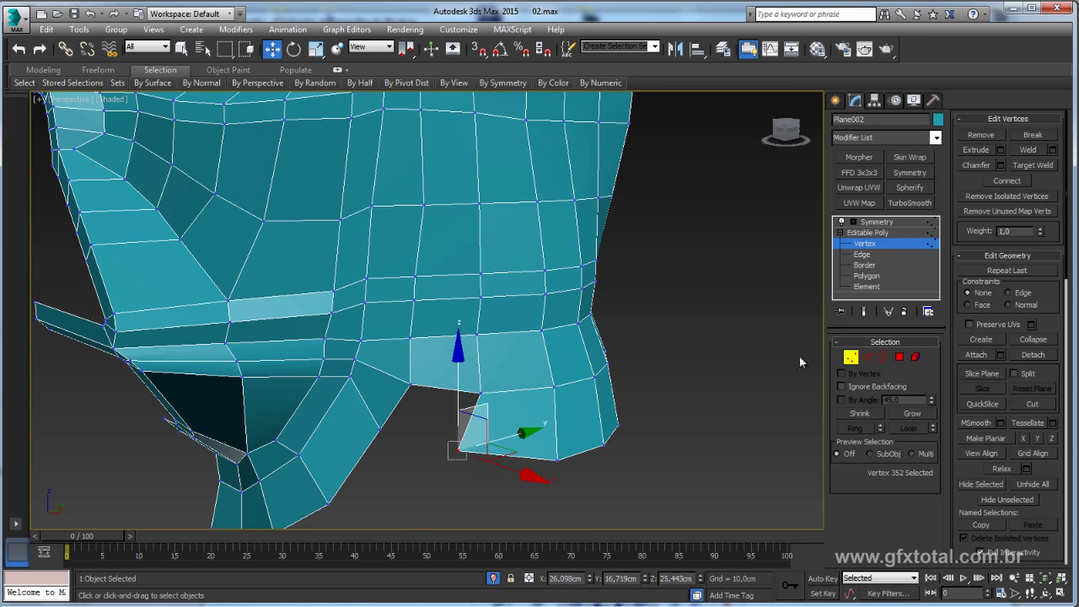
Step: Bridge the two edges across the gap to join the band's front end to the jaw
{"action": "left_click", "coordinate": [868, 358]}
{"action": "left_click", "coordinate": [470, 419]}
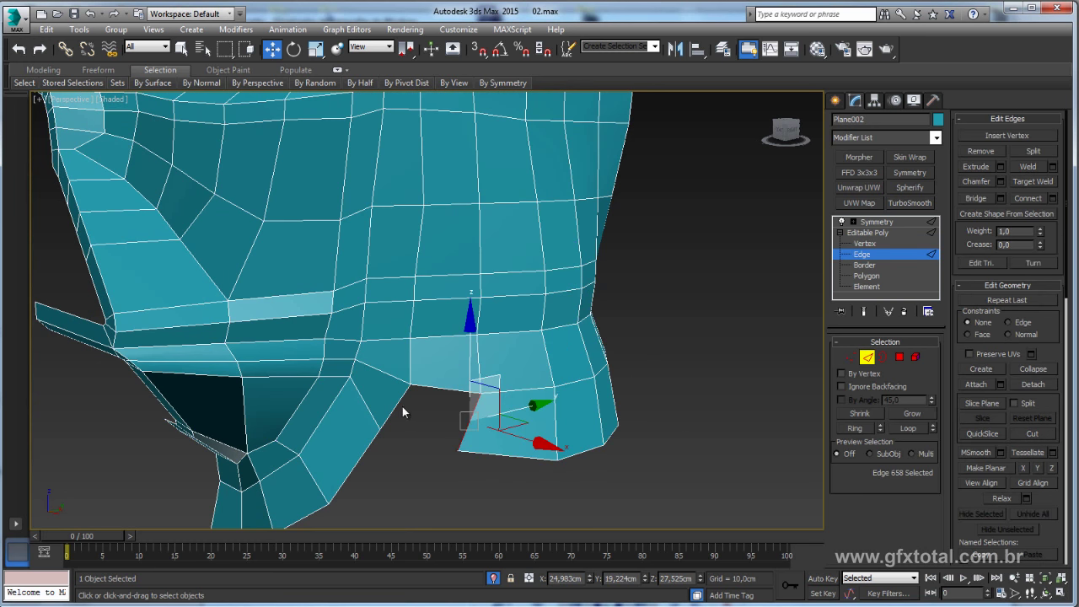
{"action": "left_click", "coordinate": [976, 199]}
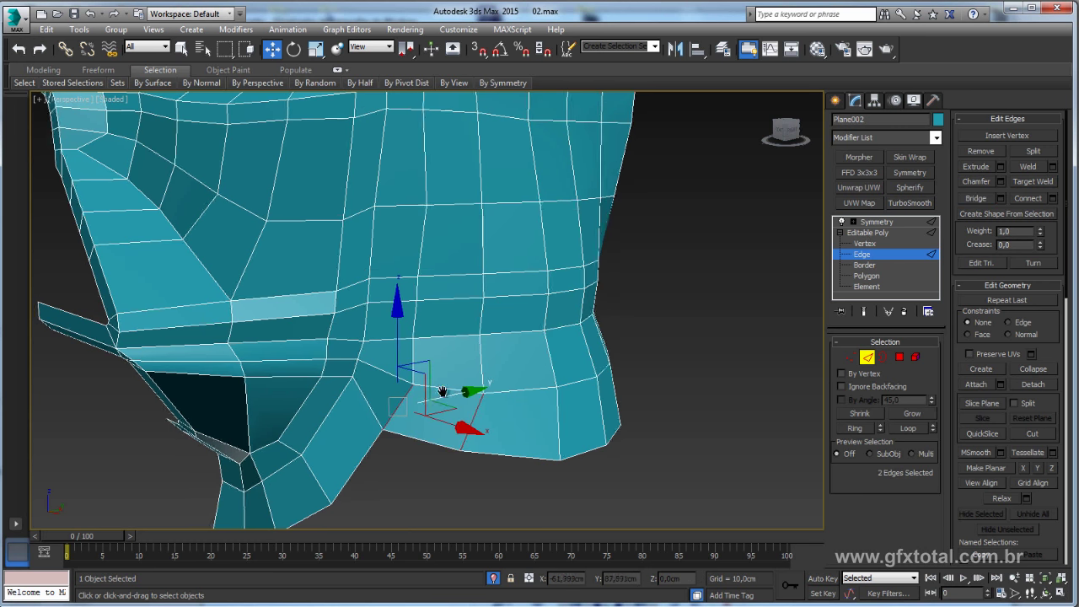
{"action": "scroll", "coordinate": [594, 402], "scroll_direction": "down", "scroll_amount": 3}
{"action": "middle_click_drag", "start_coordinate": [594, 402], "coordinate": [540, 400], "text": "alt"}
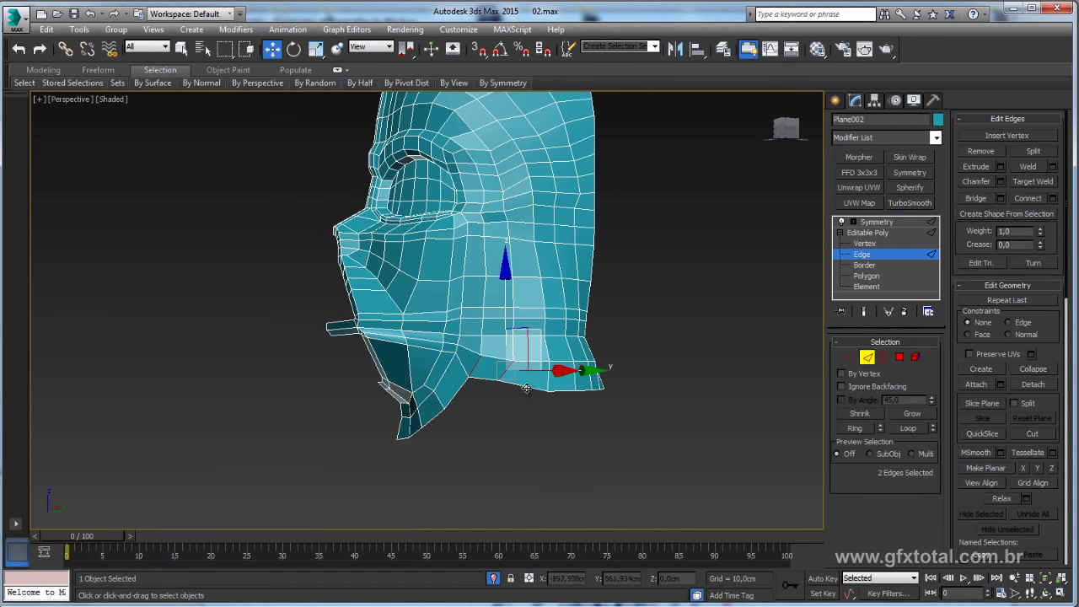
Step: Select the edge loop along the jaw line, leaving out the vertical loop around the eye
{"action": "double_click", "coordinate": [526, 388]}
{"action": "double_click", "coordinate": [461, 389], "text": "ctrl"}
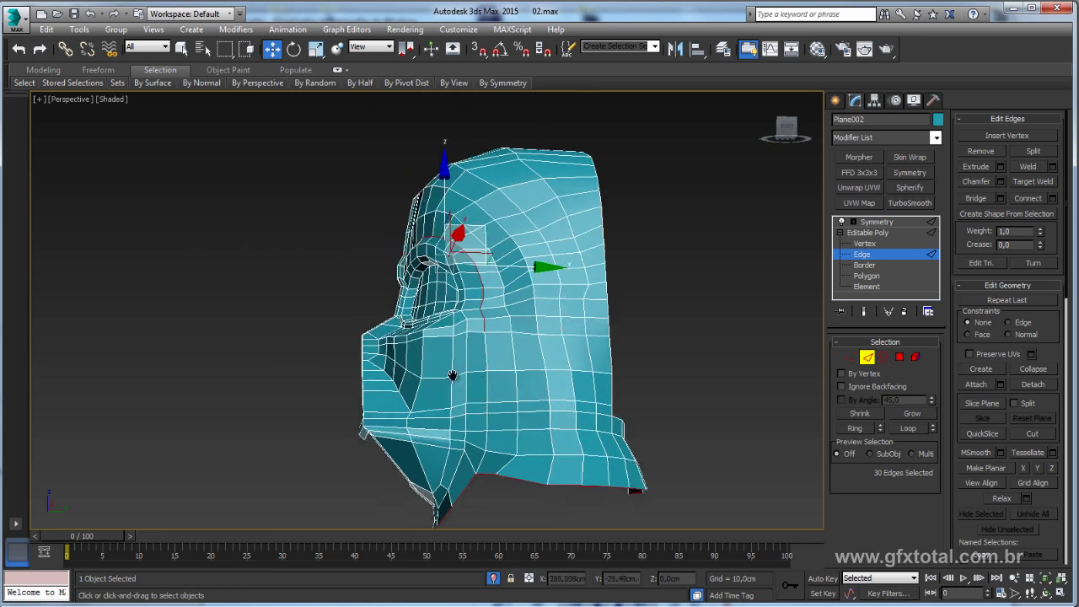
{"action": "mouse_move", "coordinate": [493, 375]}
{"action": "middle_mouse_down", "text": "alt"}
{"action": "mouse_move", "coordinate": [576, 396]}
{"action": "mouse_move", "coordinate": [532, 319]}
{"action": "middle_mouse_up", "text": "alt"}
{"action": "double_click", "coordinate": [576, 396], "text": "alt"}
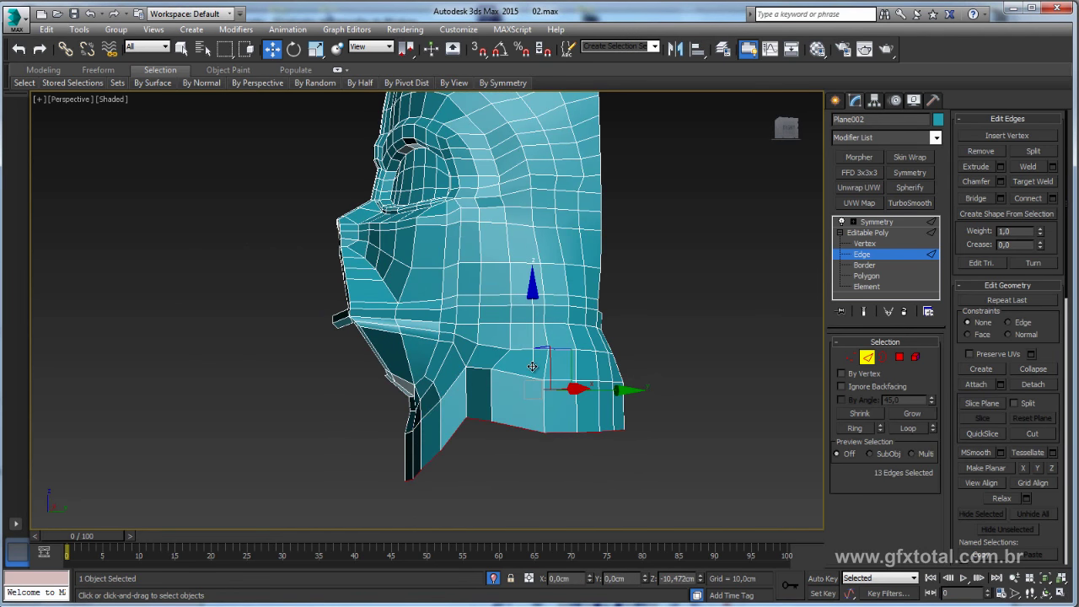
{"action": "mouse_move", "coordinate": [522, 426]}
{"action": "middle_mouse_down", "text": "alt"}
{"action": "mouse_move", "coordinate": [600, 448]}
{"action": "mouse_move", "coordinate": [581, 362]}
{"action": "middle_mouse_up", "text": "alt"}
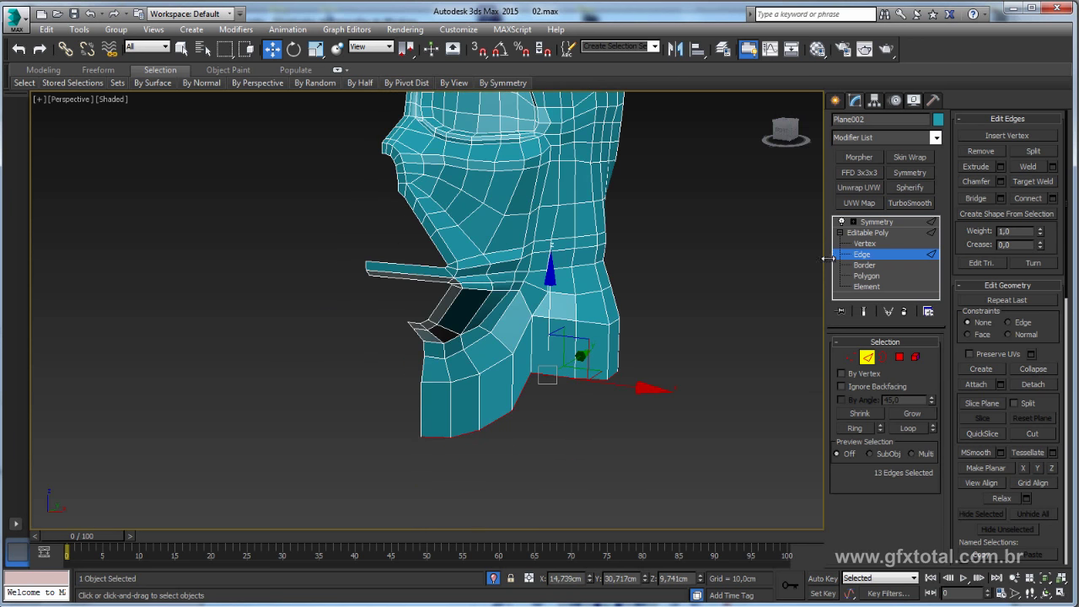
Step: Show the whole mirrored helmet from the Symmetry modifier, viewed from the front
{"action": "left_click", "coordinate": [867, 232]}
{"action": "left_click", "coordinate": [877, 222]}
{"action": "mouse_move", "coordinate": [681, 305]}
{"action": "middle_mouse_down", "text": "alt"}
{"action": "mouse_move", "coordinate": [545, 308]}
{"action": "mouse_move", "coordinate": [457, 378]}
{"action": "mouse_move", "coordinate": [662, 313]}
{"action": "mouse_move", "coordinate": [706, 349]}
{"action": "mouse_move", "coordinate": [576, 385]}
{"action": "middle_mouse_up", "text": "alt"}
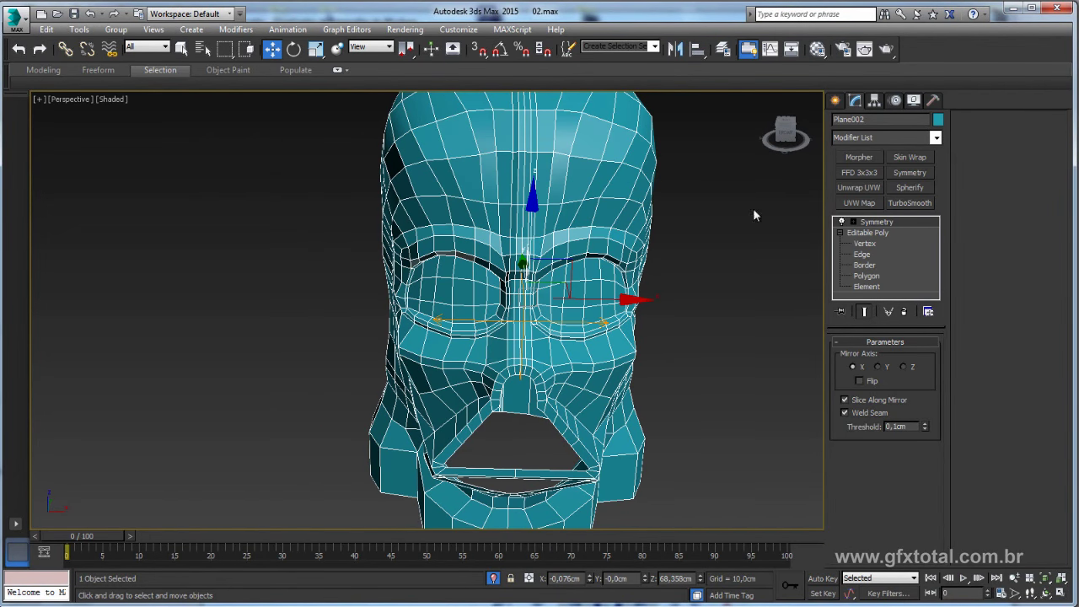
Step: Compare the helmet with and without its mirrored half, then collapse it to a single Editable Poly
{"action": "left_click", "coordinate": [842, 221]}
{"action": "left_click", "coordinate": [842, 221]}
{"action": "left_click", "coordinate": [842, 221]}
{"action": "left_click", "coordinate": [842, 220]}
{"action": "left_click", "coordinate": [843, 221]}
{"action": "left_click", "coordinate": [842, 221]}
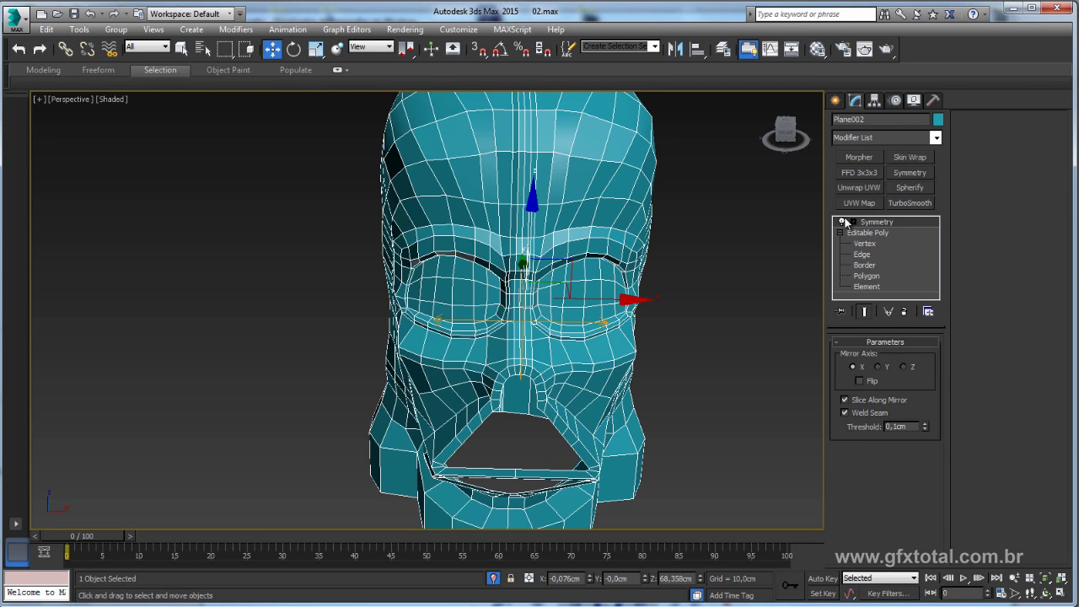
{"action": "right_click", "coordinate": [523, 166]}
{"action": "mouse_move", "coordinate": [547, 298]}
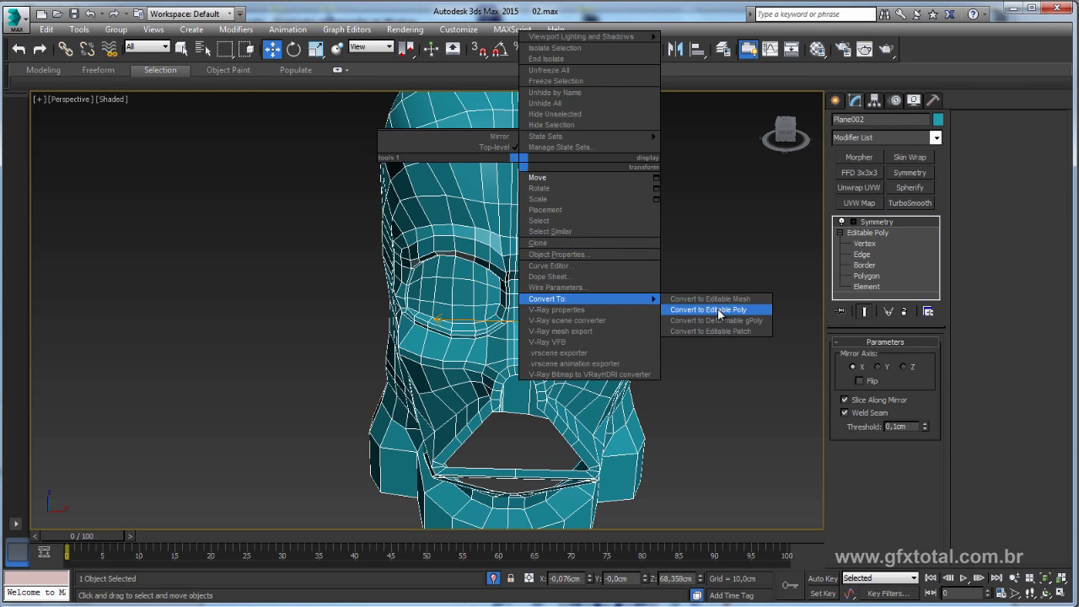
{"action": "left_click", "coordinate": [719, 313]}
Step: Select the lower mouth opening's border and scale it
{"action": "left_click", "coordinate": [881, 357]}
{"action": "middle_click_drag", "start_coordinate": [645, 410], "coordinate": [557, 257]}
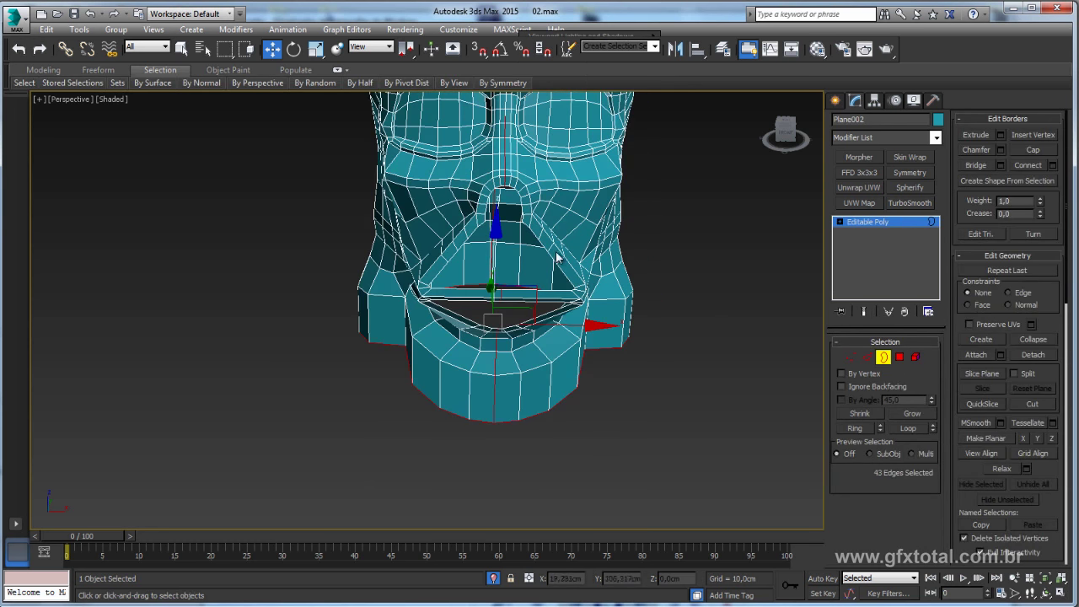
{"action": "middle_click_drag", "start_coordinate": [630, 368], "coordinate": [540, 328], "text": "alt"}
{"action": "key", "text": "r"}
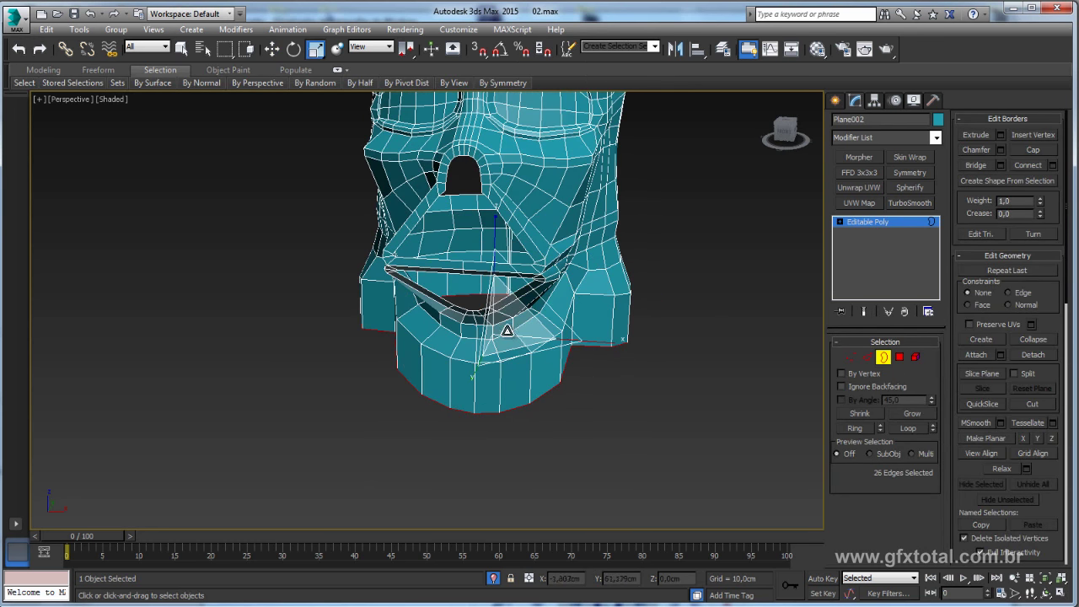
{"action": "left_click", "coordinate": [512, 321]}
{"action": "middle_click_drag", "start_coordinate": [512, 320], "coordinate": [799, 354], "text": "alt"}
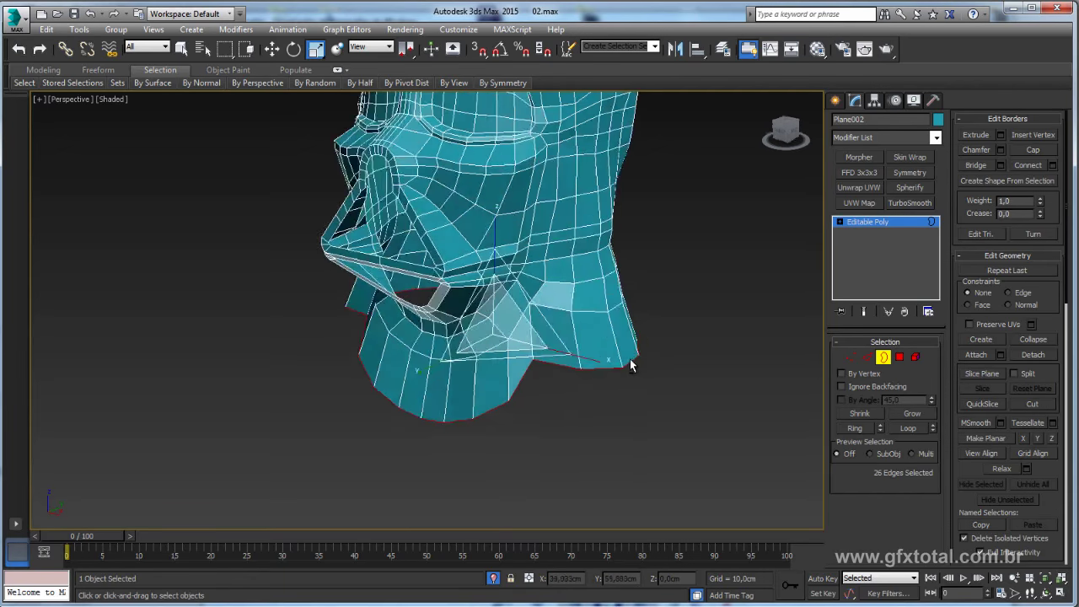
Step: Check a lower-face vertex in front view against the Darth Vader reference photo
{"action": "key", "text": "1"}
{"action": "left_click", "coordinate": [510, 358]}
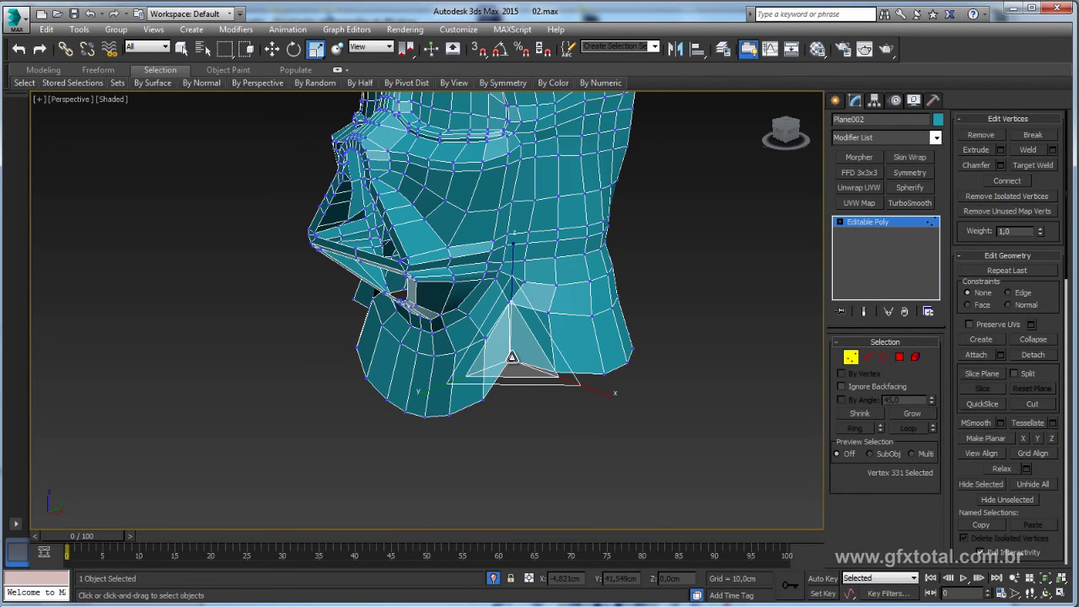
{"action": "key", "text": "f"}
{"action": "key", "text": "alt+Tab"}
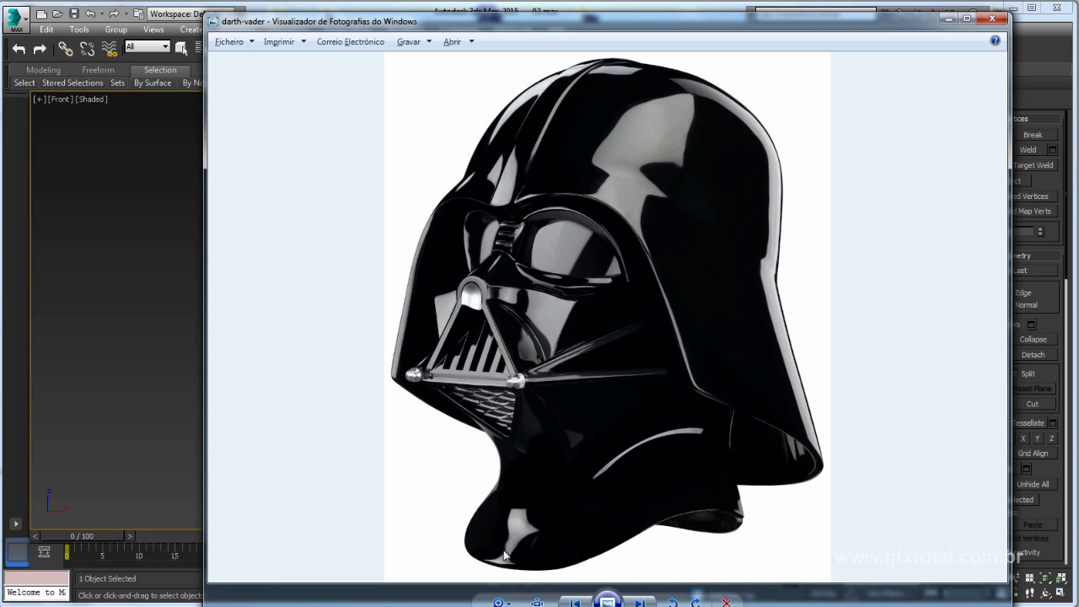
{"action": "key", "text": "alt+Tab"}
{"action": "middle_click_drag", "start_coordinate": [633, 450], "coordinate": [571, 318], "text": "alt"}
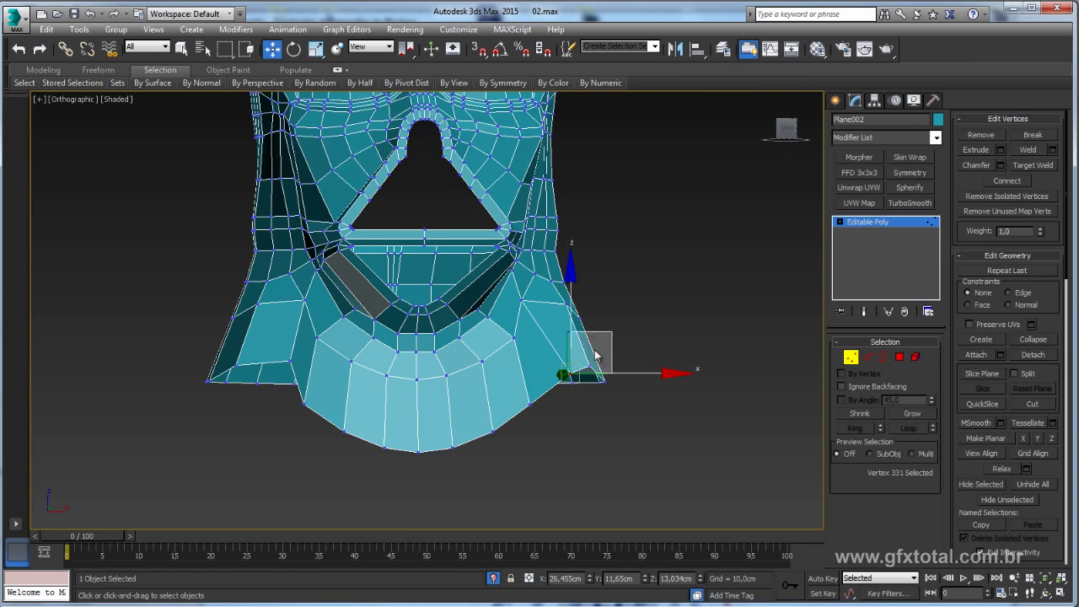
Step: Pull the lower rim vertex outward and up and push the cheek vertex outward
{"action": "left_click", "coordinate": [524, 405]}
{"action": "left_click_drag", "start_coordinate": [568, 375], "coordinate": [518, 354]}
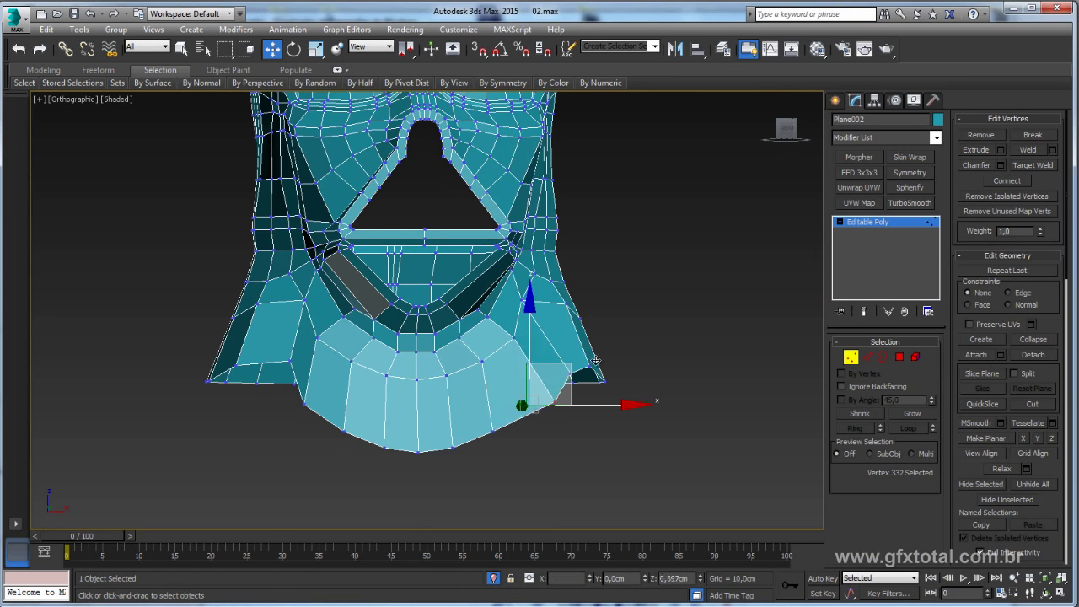
{"action": "left_click", "coordinate": [509, 339]}
{"action": "left_click", "coordinate": [514, 301]}
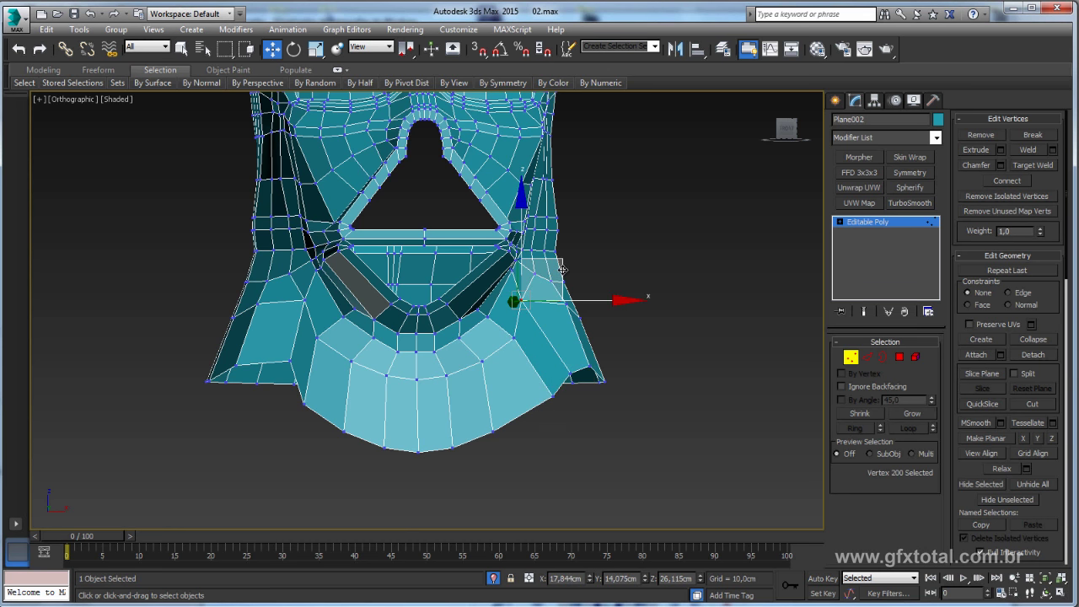
{"action": "left_click_drag", "start_coordinate": [576, 274], "coordinate": [529, 278]}
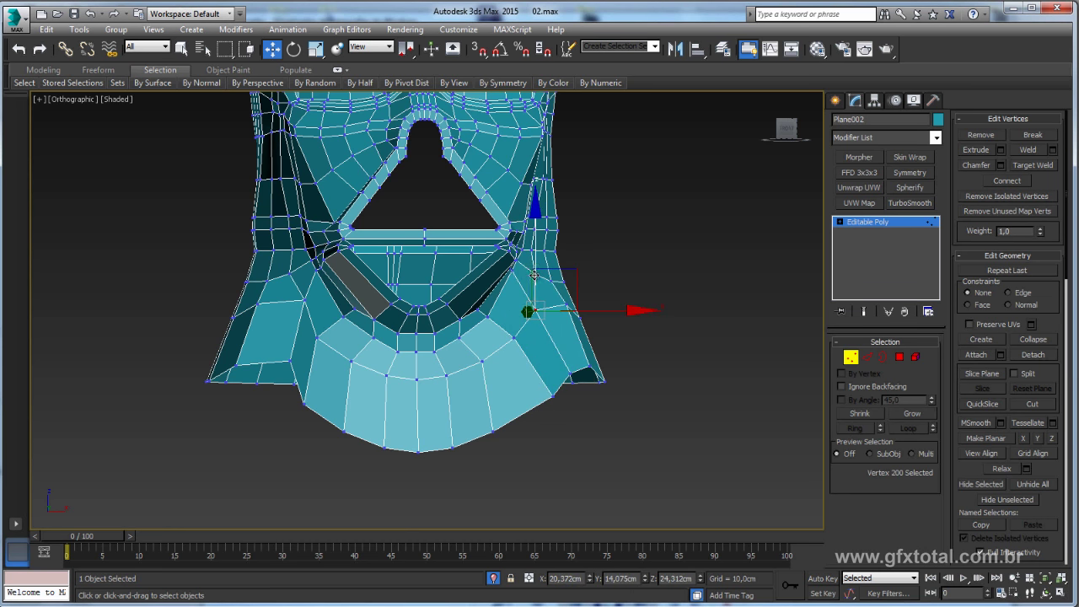
{"action": "left_click", "coordinate": [532, 276]}
{"action": "left_click", "coordinate": [560, 306]}
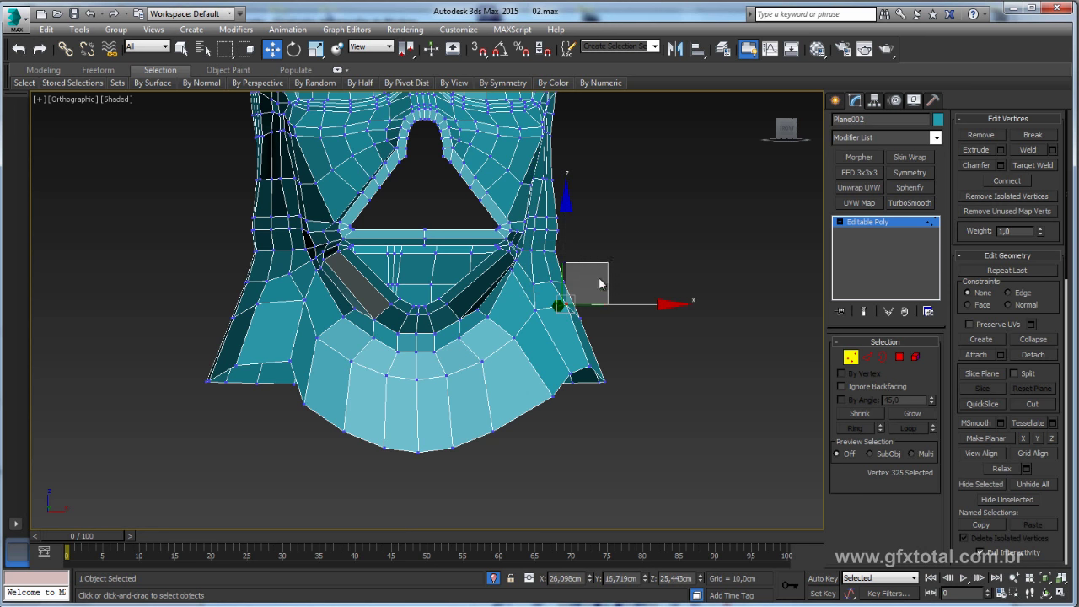
Step: In perspective view, work through chin and under-mouth vertices and shift the lower rim vertex outward
{"action": "mouse_move", "coordinate": [603, 273]}
{"action": "middle_mouse_down", "text": "alt"}
{"action": "mouse_move", "coordinate": [639, 405]}
{"action": "mouse_move", "coordinate": [421, 465]}
{"action": "mouse_move", "coordinate": [459, 430]}
{"action": "middle_mouse_up", "text": "alt"}
{"action": "key", "text": "p"}
{"action": "left_click_drag", "start_coordinate": [415, 390], "coordinate": [492, 415]}
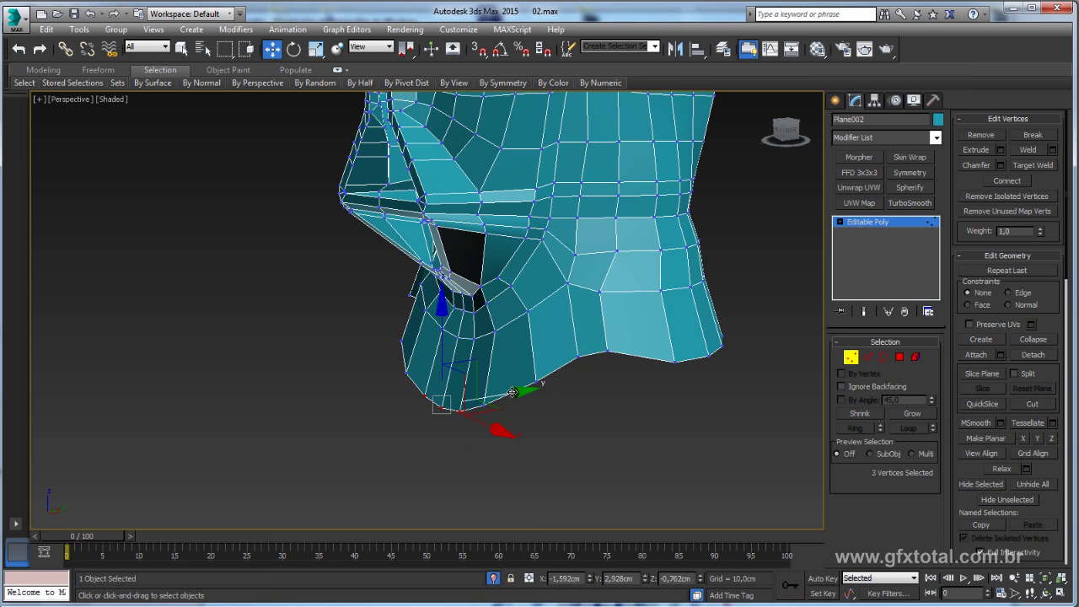
{"action": "left_click", "coordinate": [475, 338]}
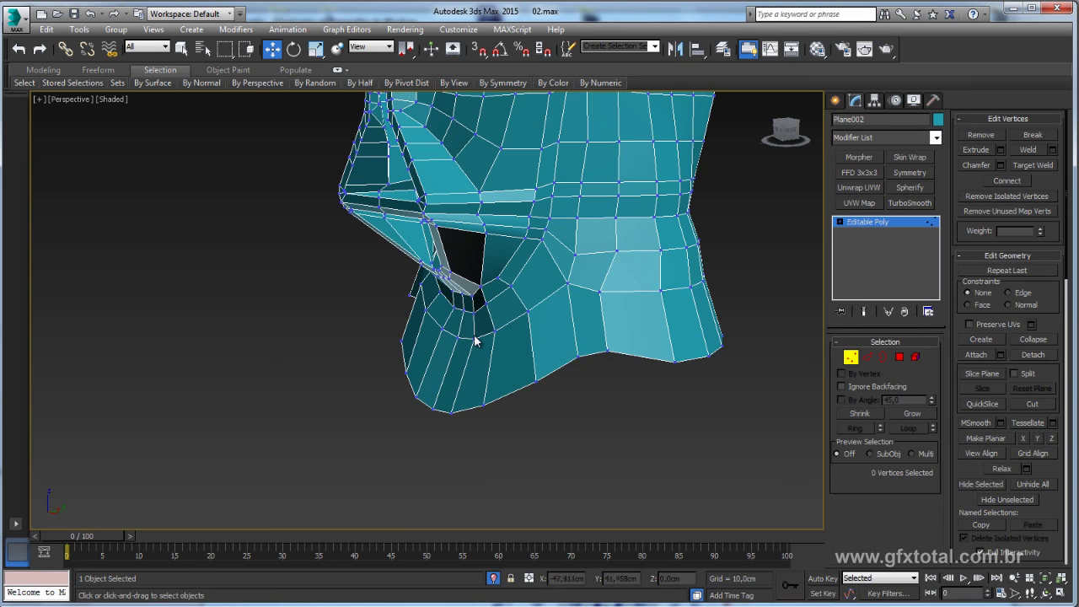
{"action": "left_click", "coordinate": [475, 339]}
{"action": "left_click", "coordinate": [485, 301], "text": "ctrl"}
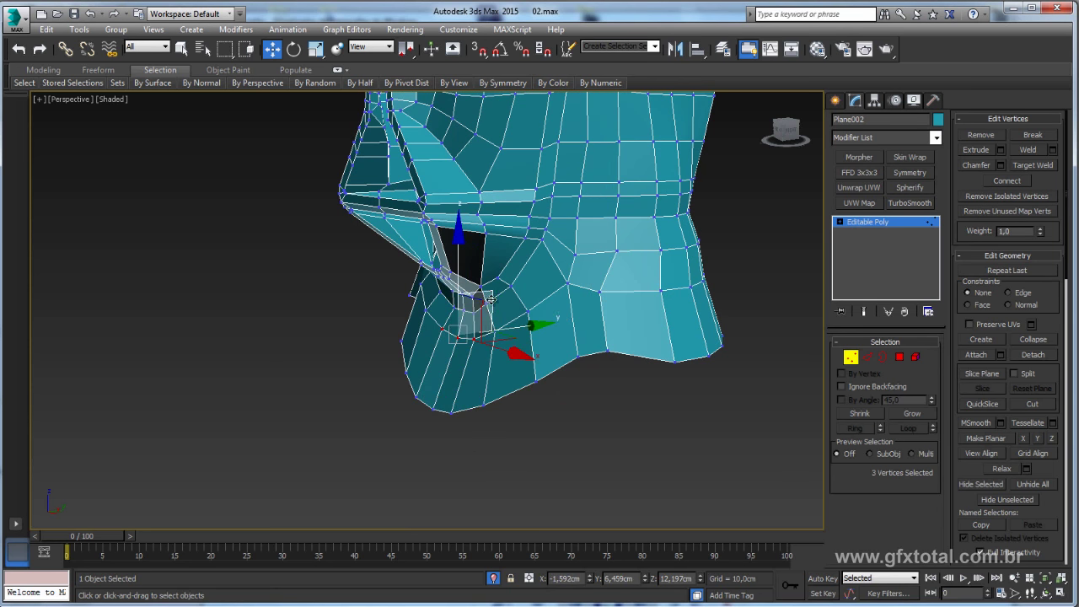
{"action": "middle_click_drag", "start_coordinate": [483, 306], "coordinate": [547, 419], "text": "alt"}
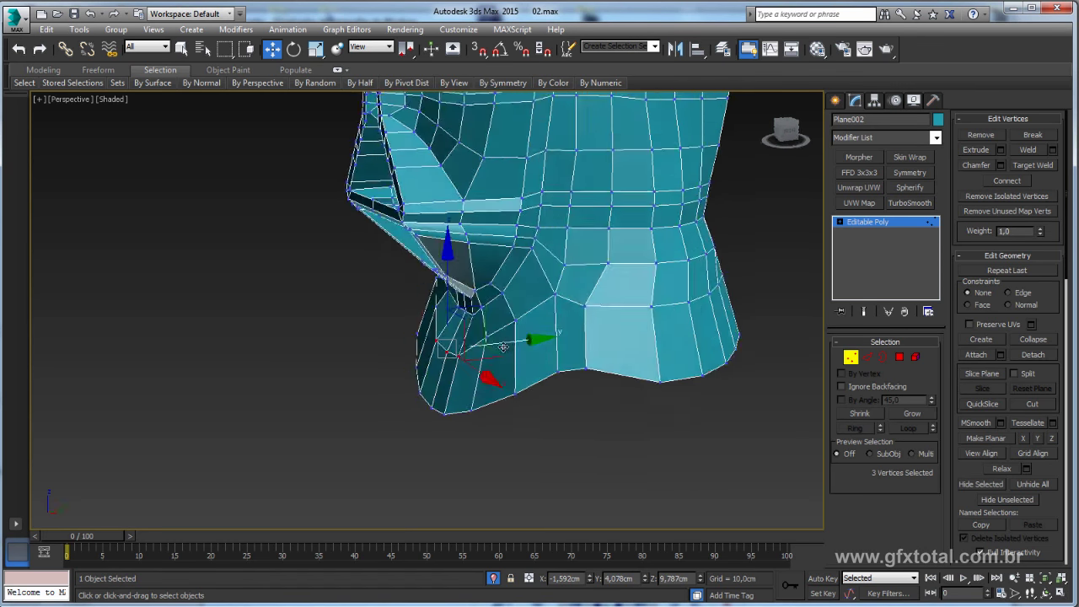
{"action": "left_click", "coordinate": [548, 412]}
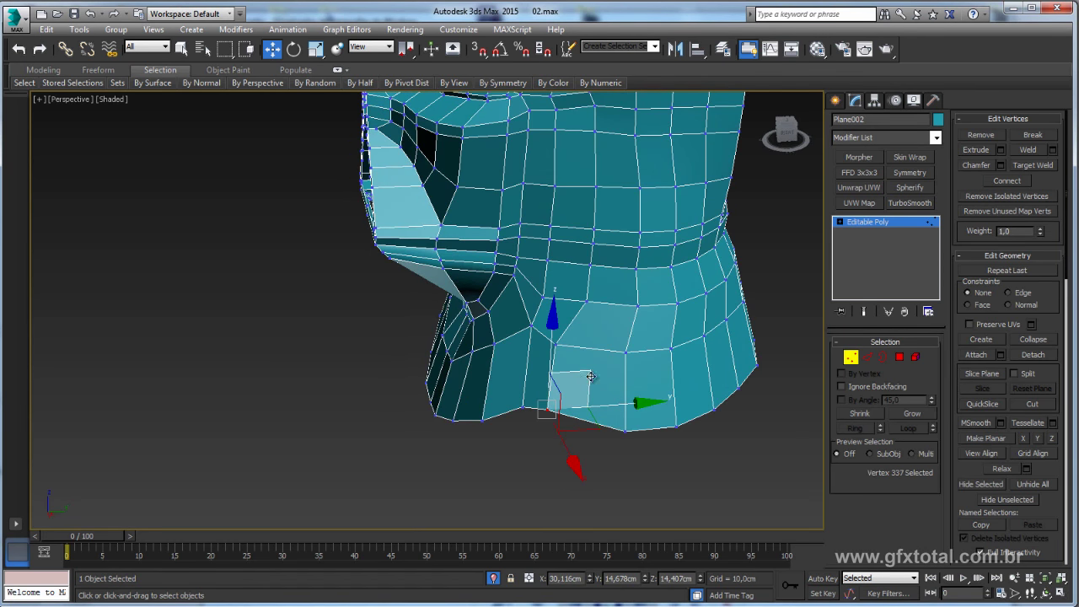
{"action": "left_click", "coordinate": [555, 346], "text": "ctrl"}
{"action": "middle_click_drag", "start_coordinate": [555, 347], "coordinate": [602, 412], "text": "alt"}
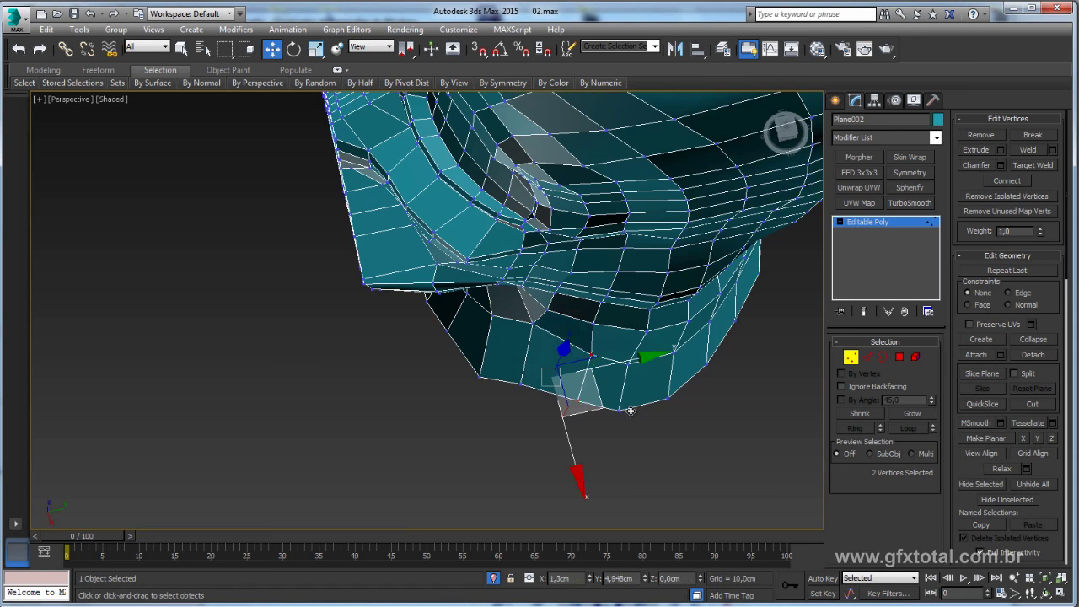
{"action": "key", "text": "ctrl+z"}
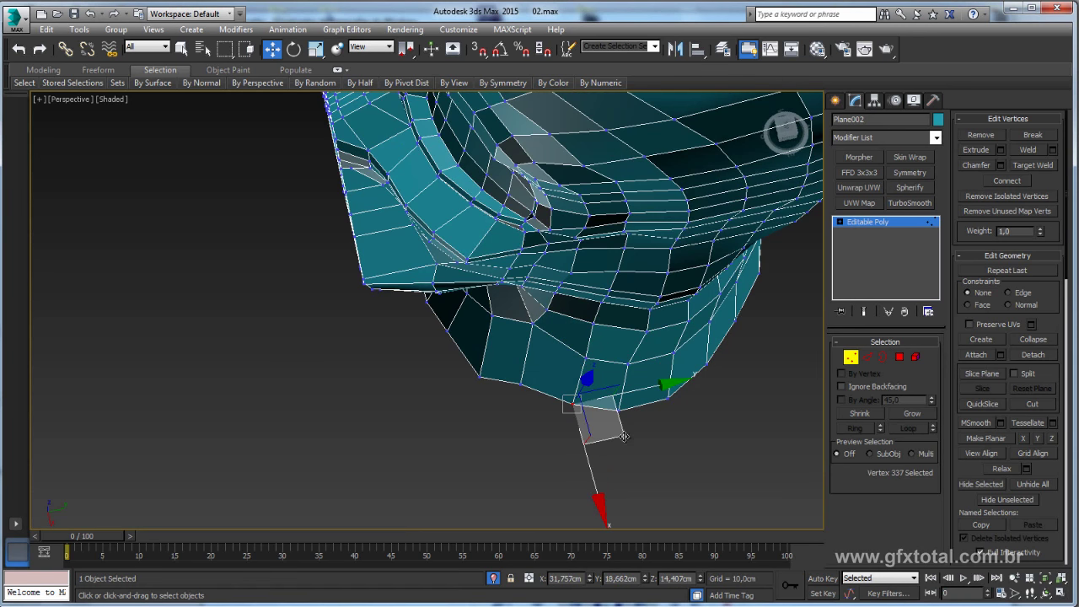
{"action": "left_click_drag", "start_coordinate": [624, 435], "coordinate": [594, 422]}
Step: Raise the side rim vertex and select the row of side vertices toward the back of the rim
{"action": "left_click", "coordinate": [521, 385]}
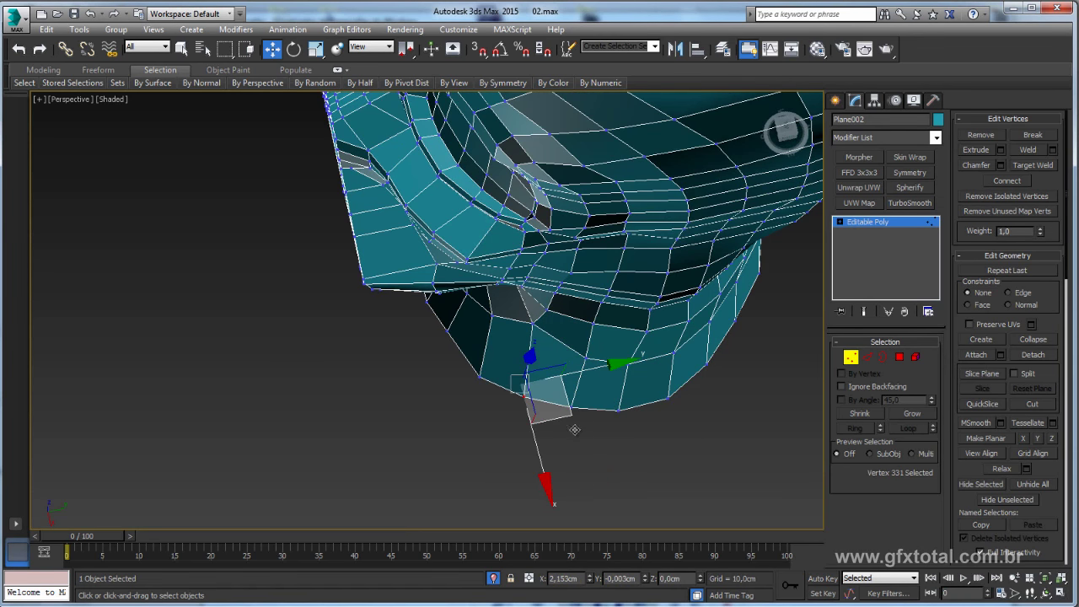
{"action": "mouse_move", "coordinate": [607, 445]}
{"action": "middle_mouse_down", "text": "alt"}
{"action": "mouse_move", "coordinate": [623, 362]}
{"action": "mouse_move", "coordinate": [623, 405]}
{"action": "mouse_move", "coordinate": [658, 353]}
{"action": "middle_mouse_up", "text": "alt"}
{"action": "left_click", "coordinate": [624, 406]}
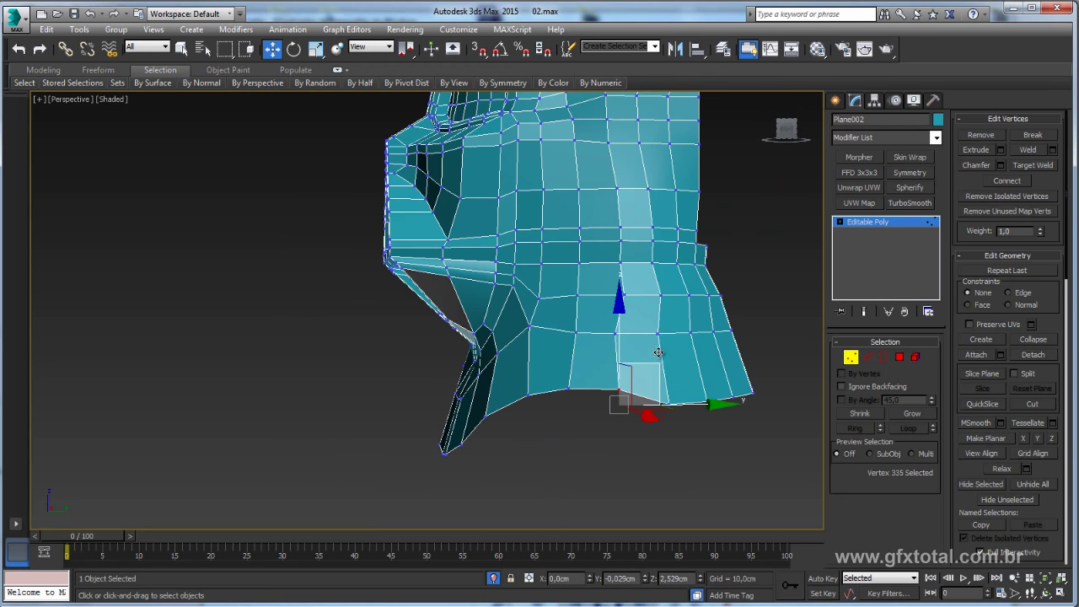
{"action": "left_click_drag", "start_coordinate": [658, 352], "coordinate": [681, 407]}
{"action": "left_click", "coordinate": [668, 406]}
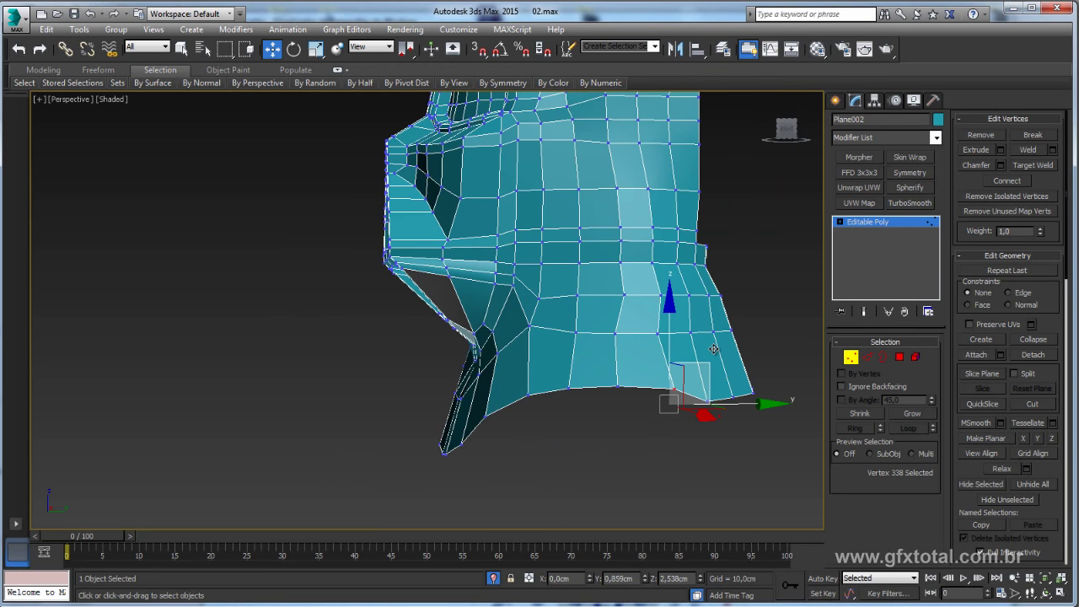
{"action": "left_click", "coordinate": [712, 396]}
{"action": "mouse_move", "coordinate": [713, 404]}
{"action": "middle_mouse_down"}
{"action": "mouse_move", "coordinate": [636, 419]}
{"action": "mouse_move", "coordinate": [641, 459]}
{"action": "middle_mouse_up"}
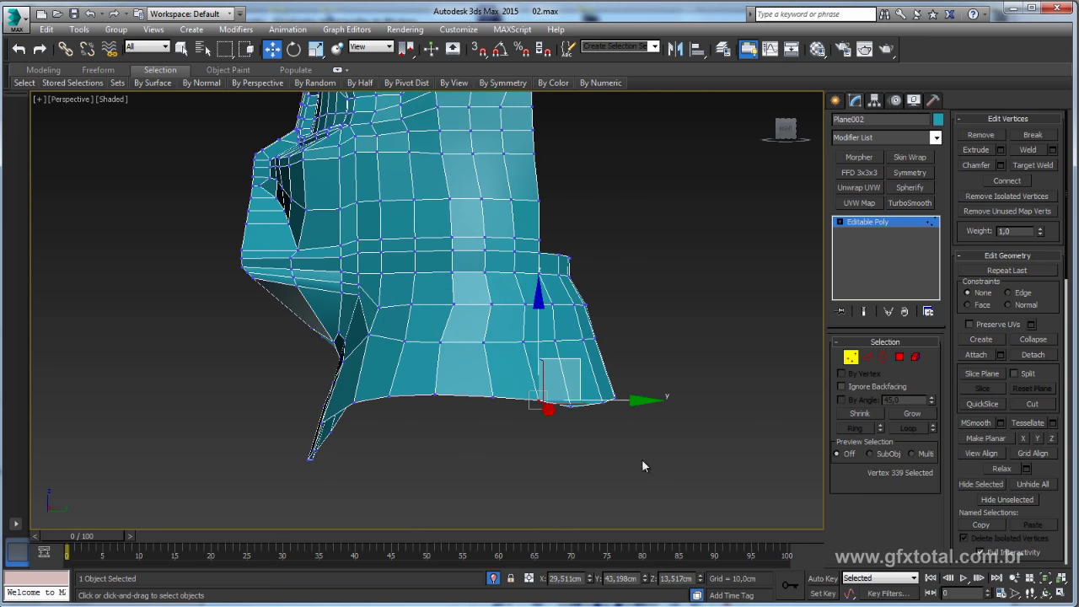
{"action": "mouse_move", "coordinate": [557, 388]}
{"action": "left_mouse_down"}
{"action": "mouse_move", "coordinate": [648, 362]}
{"action": "mouse_move", "coordinate": [657, 371]}
{"action": "left_mouse_up"}
{"action": "mouse_move", "coordinate": [575, 430]}
{"action": "middle_mouse_down", "text": "alt"}
{"action": "mouse_move", "coordinate": [585, 351]}
{"action": "mouse_move", "coordinate": [624, 321]}
{"action": "middle_mouse_up", "text": "alt"}
{"action": "left_click", "coordinate": [585, 353], "text": "alt"}
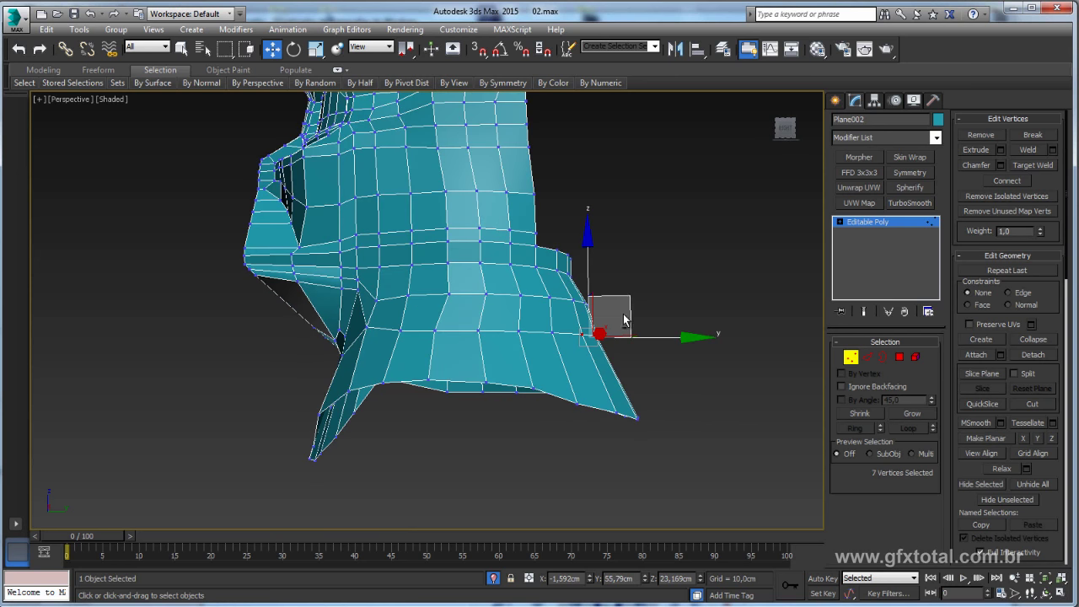
Step: With Edge constraints on, slide the horizontal vertex row down along its edges
{"action": "left_click", "coordinate": [1008, 292]}
{"action": "scroll", "coordinate": [565, 365], "scroll_direction": "up", "scroll_amount": 1}
{"action": "scroll", "coordinate": [565, 365], "scroll_direction": "up", "scroll_amount": 2}
{"action": "left_click", "coordinate": [516, 354], "text": "ctrl"}
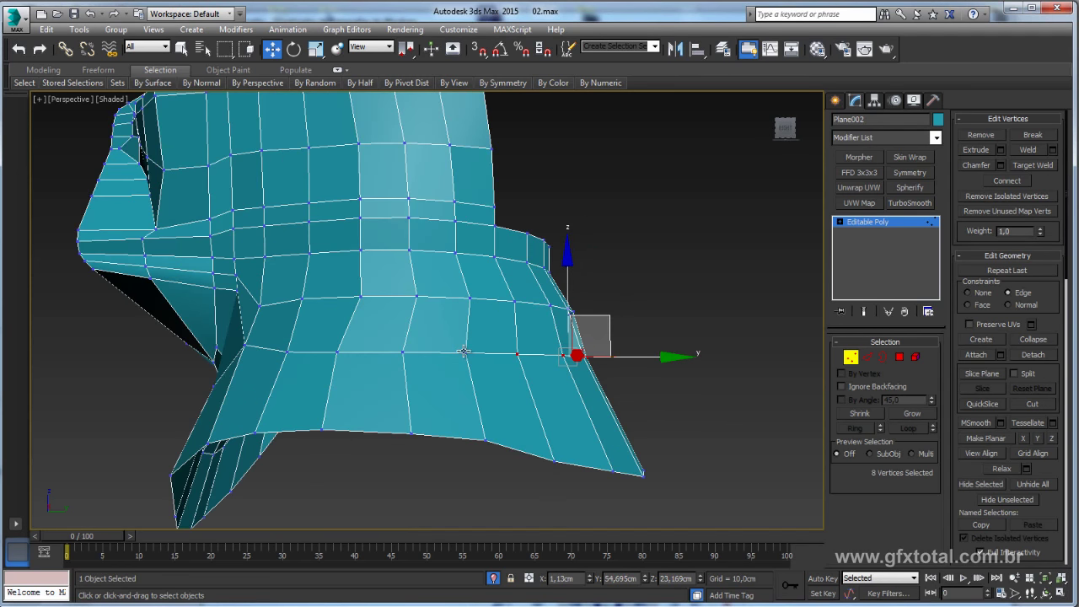
{"action": "left_click", "coordinate": [465, 353], "text": "ctrl"}
{"action": "left_click", "coordinate": [485, 355], "text": "ctrl"}
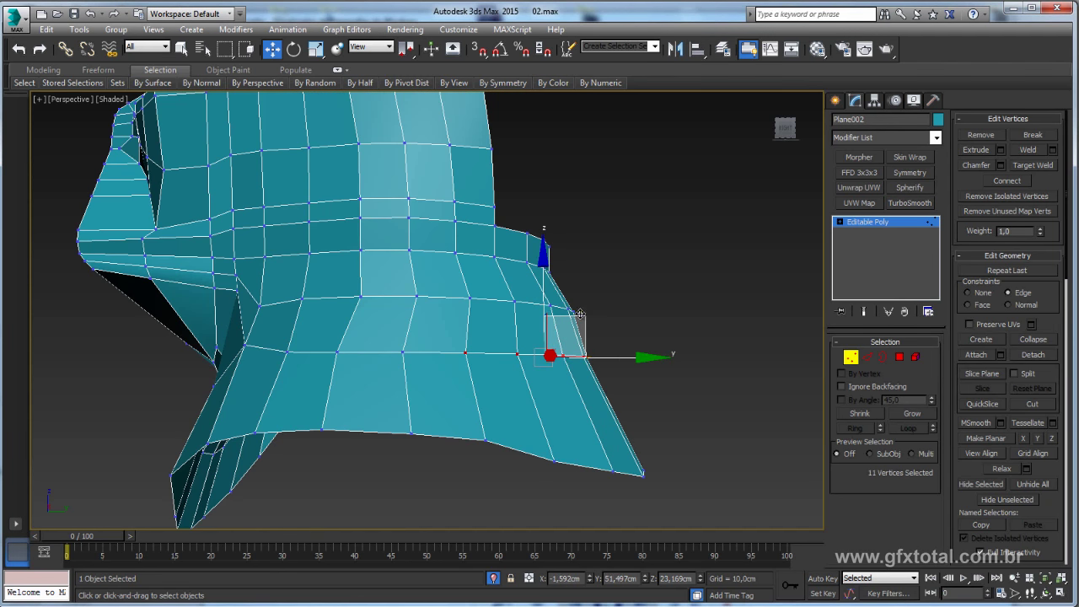
{"action": "key", "text": "ctrl+z"}
{"action": "mouse_move", "coordinate": [579, 315]}
{"action": "left_mouse_down"}
{"action": "mouse_move", "coordinate": [616, 339]}
{"action": "mouse_move", "coordinate": [496, 356]}
{"action": "left_mouse_up"}
Step: Trim the row selection, nudge it further down the flare, then leave vertex editing
{"action": "left_click", "coordinate": [545, 401], "text": "alt"}
{"action": "left_click_drag", "start_coordinate": [625, 344], "coordinate": [608, 357]}
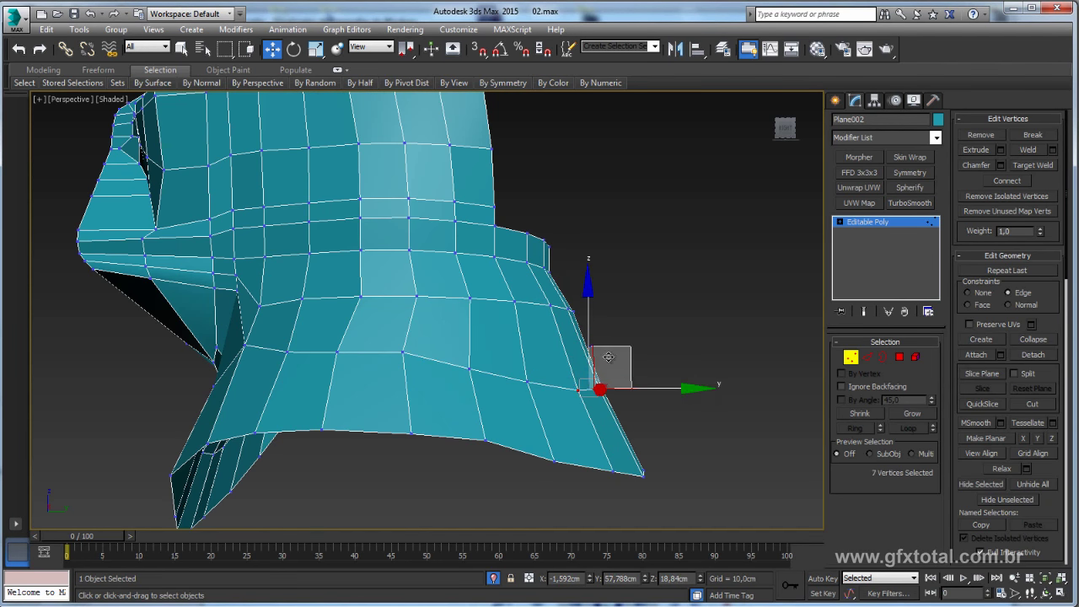
{"action": "left_click", "coordinate": [578, 392], "text": "alt"}
{"action": "mouse_move", "coordinate": [579, 395]}
{"action": "middle_mouse_down", "text": "alt"}
{"action": "mouse_move", "coordinate": [571, 411]}
{"action": "mouse_move", "coordinate": [514, 364]}
{"action": "middle_mouse_up", "text": "alt"}
{"action": "left_click", "coordinate": [557, 390], "text": "alt"}
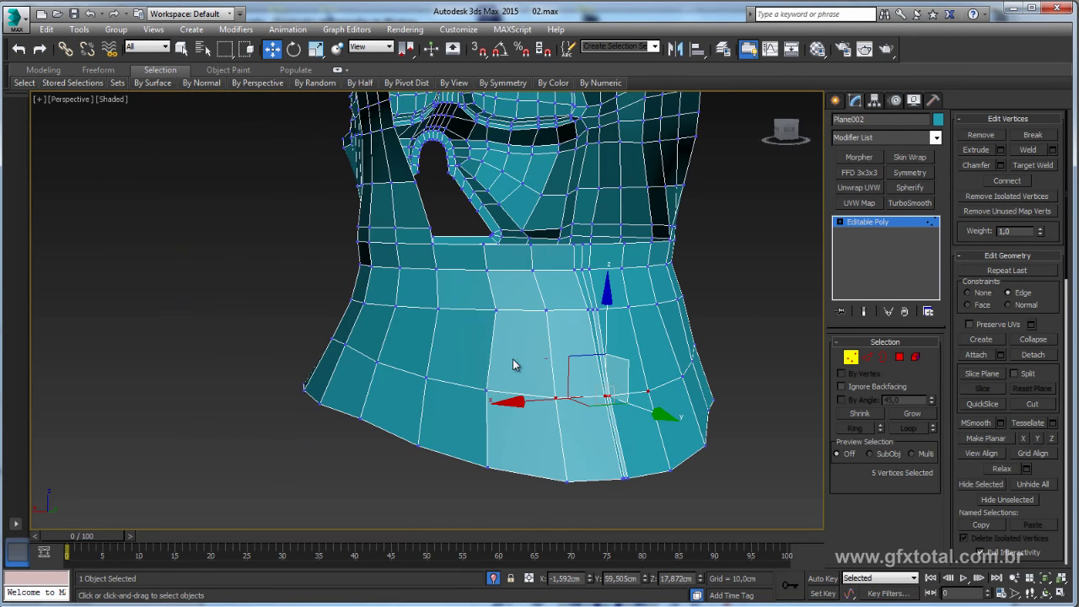
{"action": "left_click", "coordinate": [648, 391], "text": "alt"}
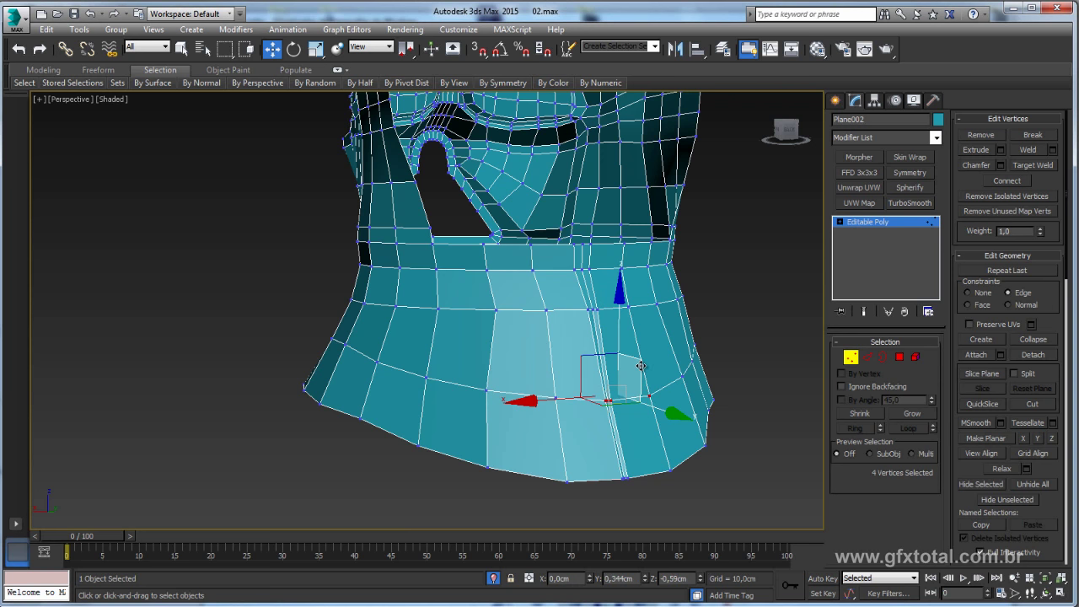
{"action": "middle_click_drag", "start_coordinate": [640, 365], "coordinate": [615, 370], "text": "alt"}
{"action": "left_click", "coordinate": [873, 223]}
Step: Remove two vertical edge loops from the rim, including the central one, then inspect the underside
{"action": "middle_click_drag", "start_coordinate": [809, 253], "coordinate": [703, 322], "text": "alt"}
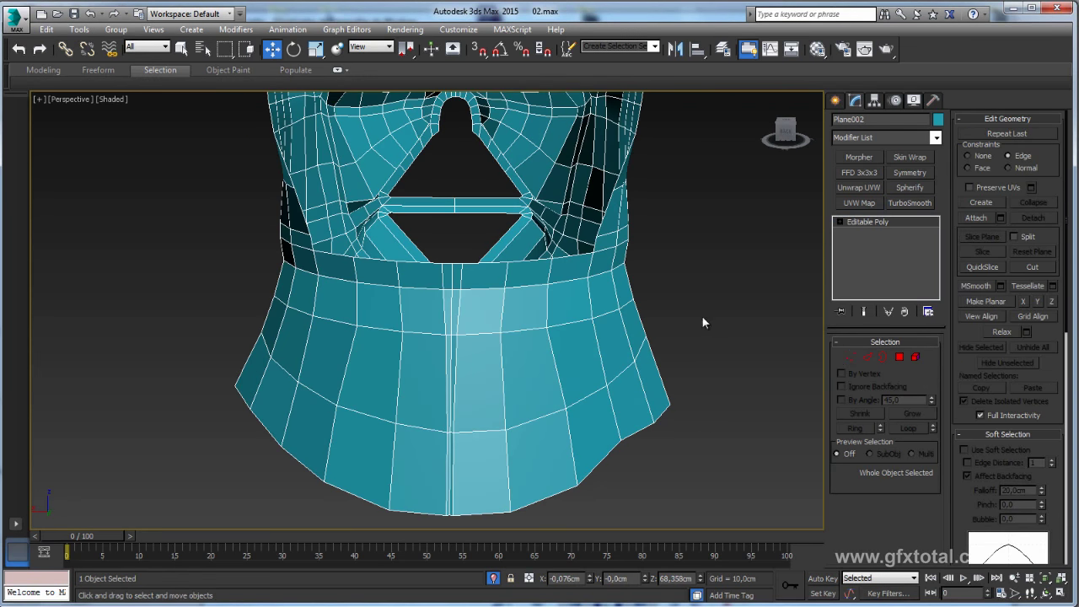
{"action": "left_click", "coordinate": [871, 357]}
{"action": "double_click", "coordinate": [447, 318]}
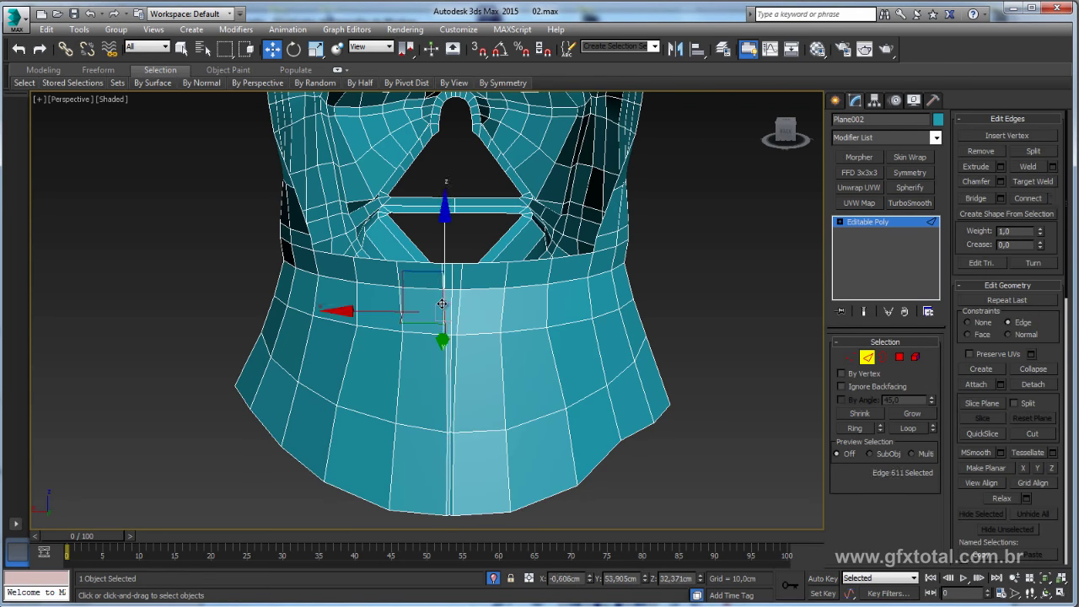
{"action": "left_click", "coordinate": [980, 151]}
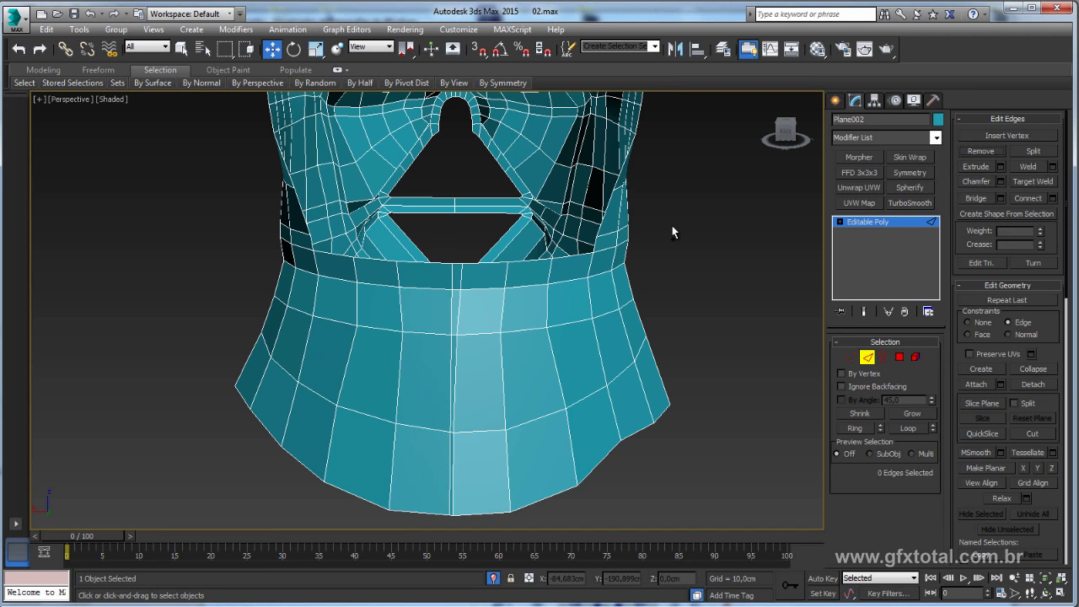
{"action": "mouse_move", "coordinate": [375, 384]}
{"action": "middle_mouse_down", "text": "alt"}
{"action": "mouse_move", "coordinate": [362, 410]}
{"action": "mouse_move", "coordinate": [456, 300]}
{"action": "mouse_move", "coordinate": [440, 241]}
{"action": "mouse_move", "coordinate": [468, 270]}
{"action": "mouse_move", "coordinate": [463, 248]}
{"action": "mouse_move", "coordinate": [494, 410]}
{"action": "middle_mouse_up", "text": "alt"}
{"action": "double_click", "coordinate": [471, 307]}
{"action": "left_click", "coordinate": [980, 156]}
{"action": "scroll", "coordinate": [468, 270], "scroll_direction": "up", "scroll_amount": 5}
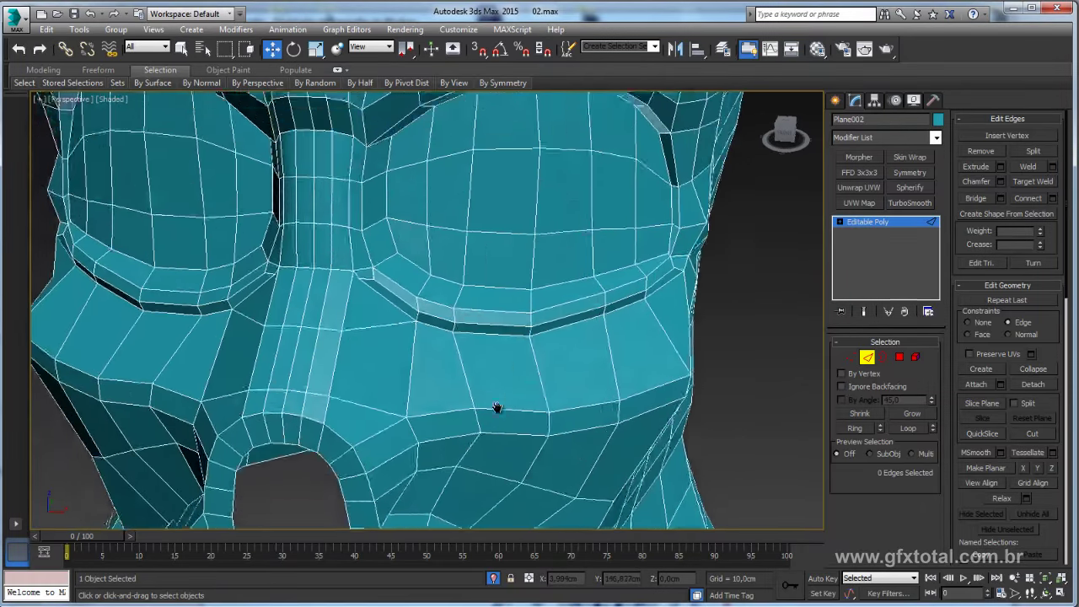
{"action": "scroll", "coordinate": [485, 371], "scroll_direction": "down", "scroll_amount": 8}
{"action": "mouse_move", "coordinate": [486, 372]}
{"action": "middle_mouse_down", "text": "alt"}
{"action": "mouse_move", "coordinate": [621, 323]}
{"action": "mouse_move", "coordinate": [543, 418]}
{"action": "middle_mouse_up", "text": "alt"}
{"action": "scroll", "coordinate": [502, 366], "scroll_direction": "up", "scroll_amount": 3}
Step: Select lower rim and side flap vertices around the neck
{"action": "left_click", "coordinate": [849, 363]}
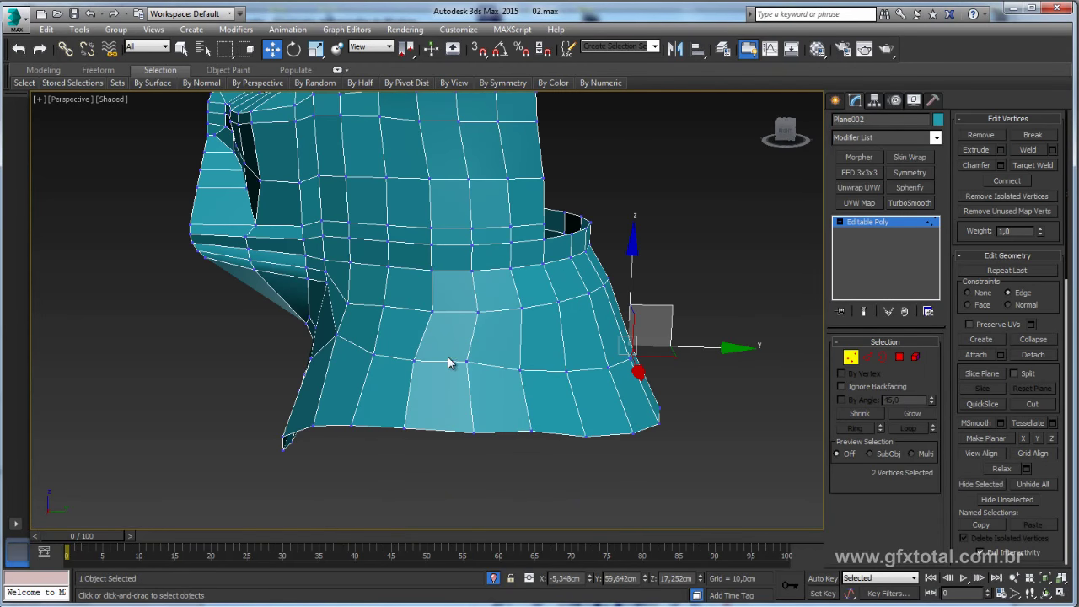
{"action": "left_click", "coordinate": [468, 363]}
{"action": "left_click", "coordinate": [419, 360], "text": "ctrl"}
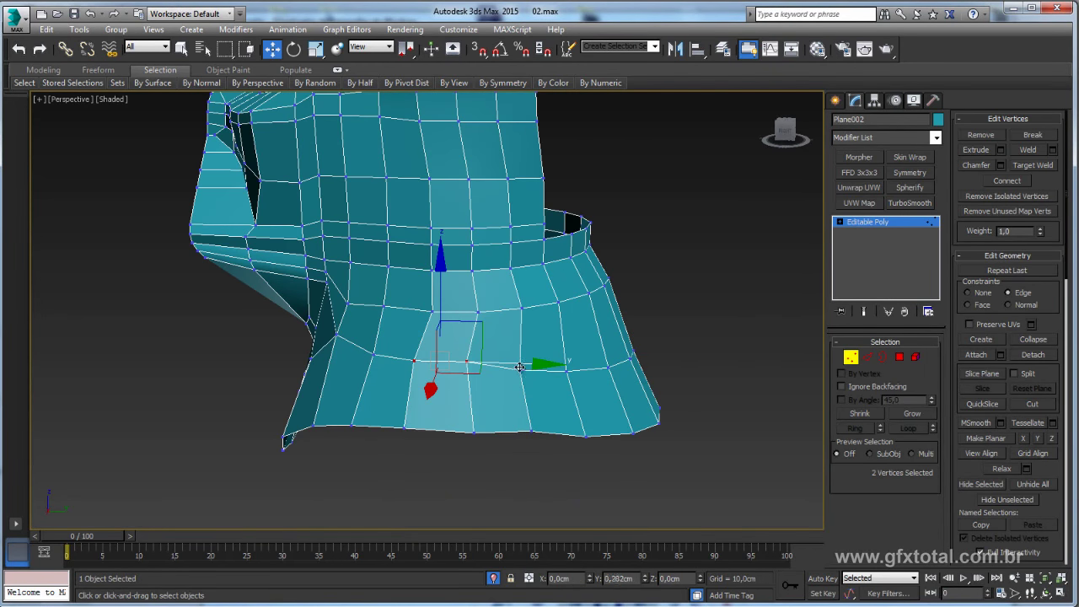
{"action": "middle_click_drag", "start_coordinate": [523, 366], "coordinate": [1034, 329], "text": "alt"}
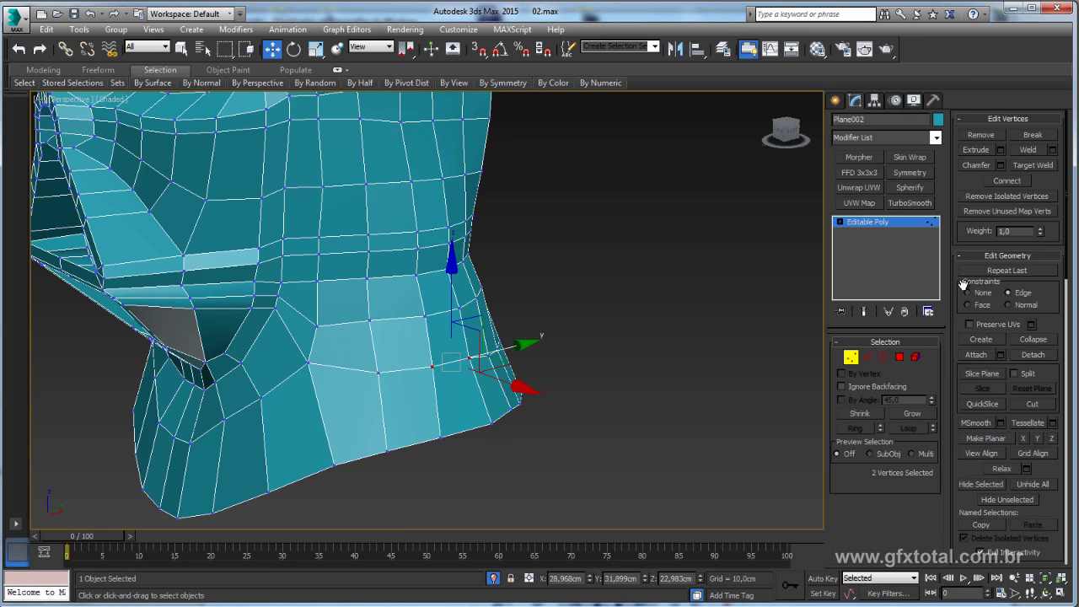
{"action": "mouse_move", "coordinate": [472, 333]}
{"action": "middle_mouse_down", "text": "alt"}
{"action": "mouse_move", "coordinate": [517, 358]}
{"action": "mouse_move", "coordinate": [525, 387]}
{"action": "middle_mouse_up", "text": "alt"}
{"action": "left_click", "coordinate": [481, 422], "text": "ctrl"}
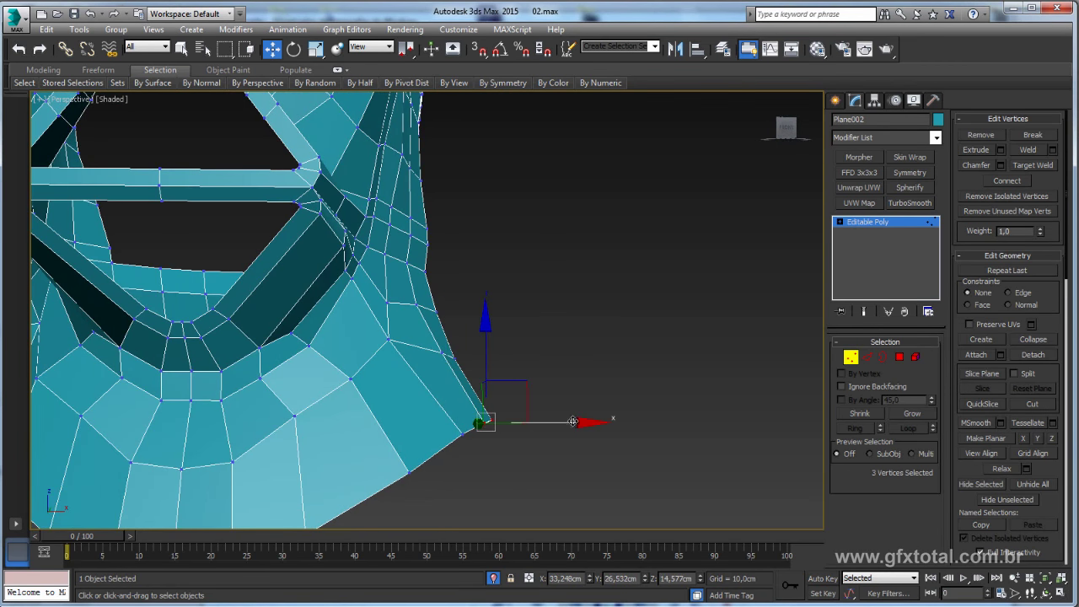
{"action": "mouse_move", "coordinate": [531, 425]}
{"action": "middle_mouse_down", "text": "alt"}
{"action": "mouse_move", "coordinate": [549, 431]}
{"action": "mouse_move", "coordinate": [434, 308]}
{"action": "middle_mouse_up", "text": "alt"}
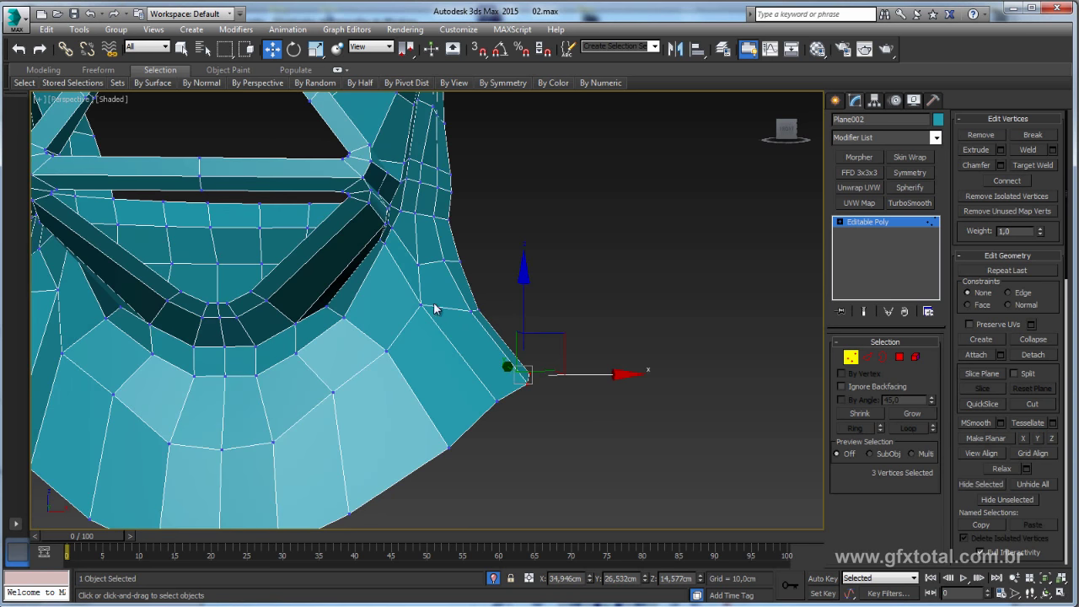
{"action": "left_click", "coordinate": [420, 303]}
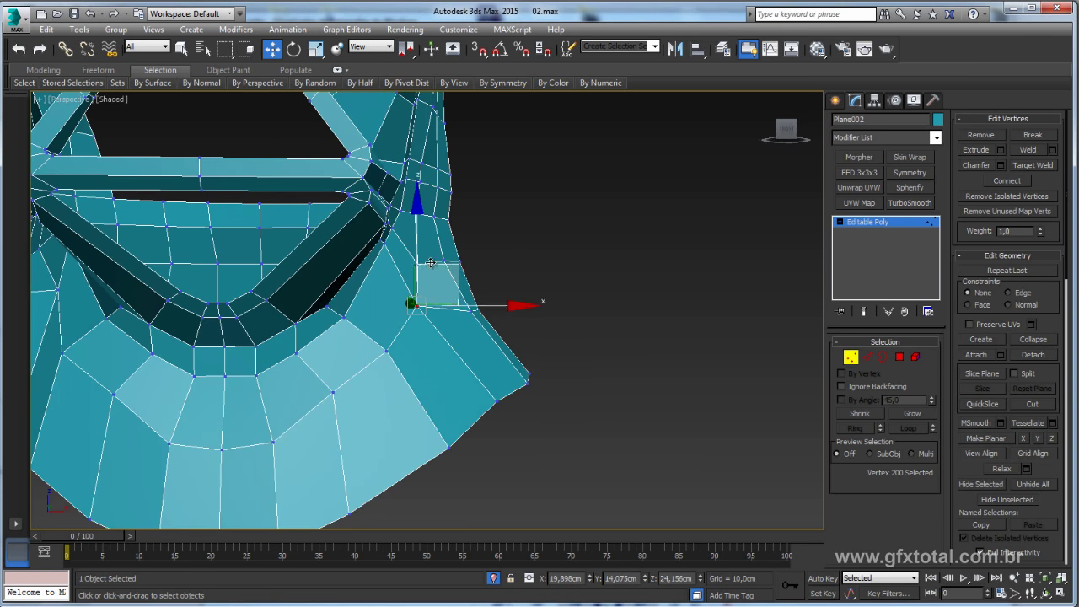
{"action": "left_click", "coordinate": [417, 265]}
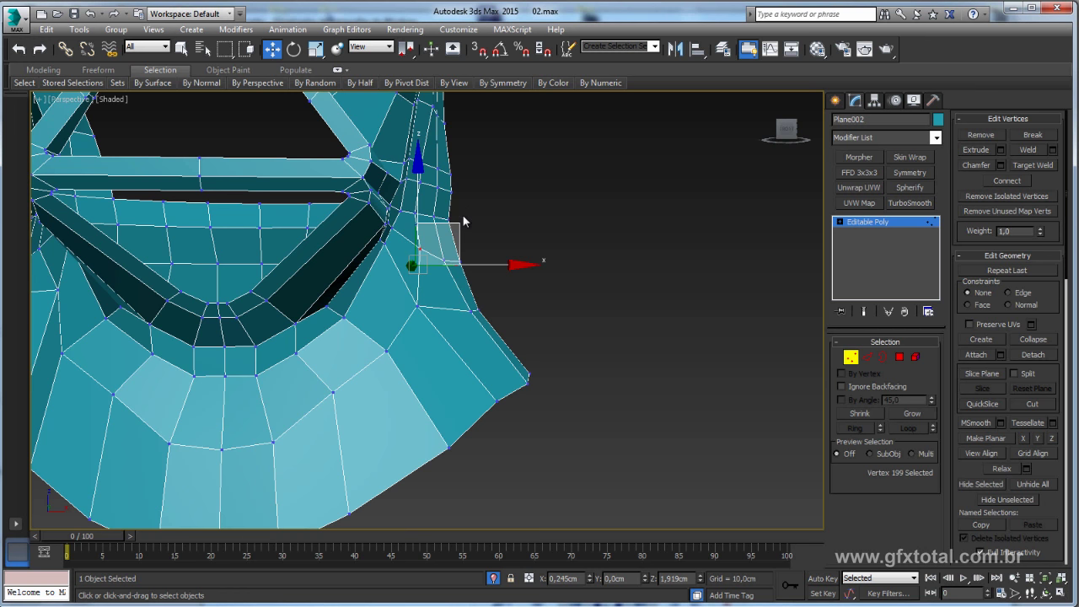
{"action": "scroll", "coordinate": [472, 261], "scroll_direction": "down", "scroll_amount": 4}
{"action": "mouse_move", "coordinate": [480, 305]}
{"action": "middle_mouse_down", "text": "alt"}
{"action": "mouse_move", "coordinate": [378, 332]}
{"action": "mouse_move", "coordinate": [412, 337]}
{"action": "mouse_move", "coordinate": [309, 349]}
{"action": "mouse_move", "coordinate": [301, 410]}
{"action": "middle_mouse_up", "text": "alt"}
{"action": "scroll", "coordinate": [373, 378], "scroll_direction": "up", "scroll_amount": 2}
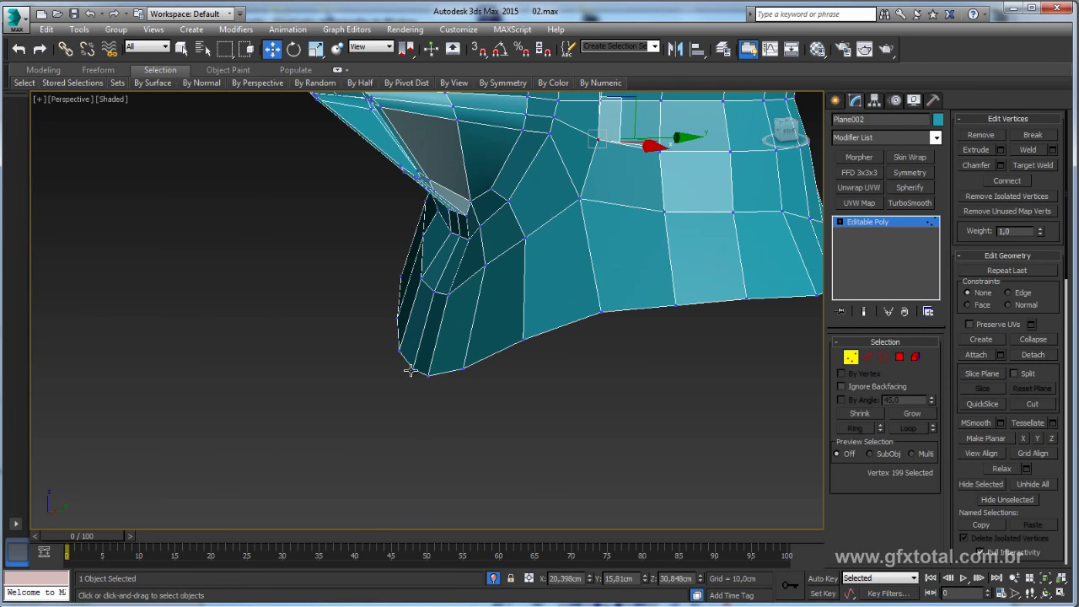
Step: Lift the side flap's bottom vertices upward along Z
{"action": "left_click", "coordinate": [411, 371]}
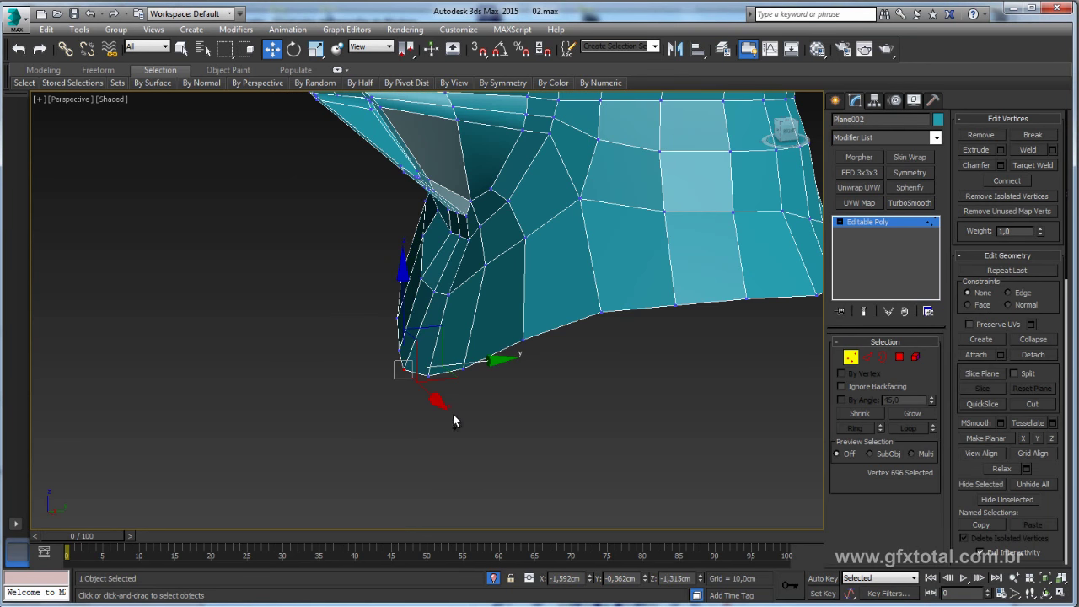
{"action": "left_click_drag", "start_coordinate": [439, 343], "coordinate": [442, 295]}
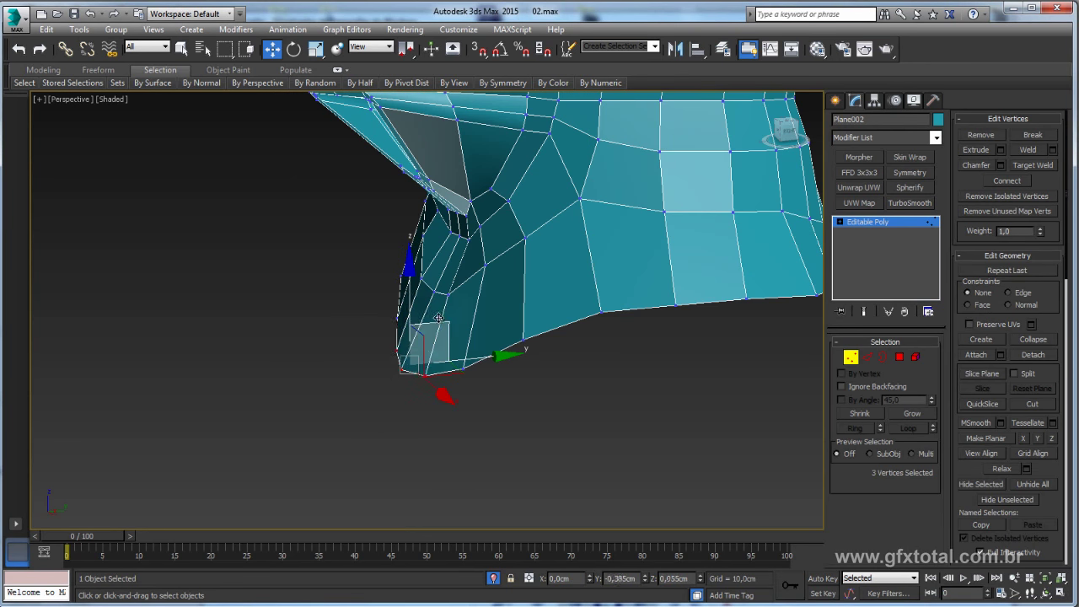
{"action": "mouse_move", "coordinate": [442, 296]}
{"action": "middle_mouse_down", "text": "alt"}
{"action": "mouse_move", "coordinate": [549, 281]}
{"action": "mouse_move", "coordinate": [441, 264]}
{"action": "middle_mouse_up", "text": "alt"}
{"action": "scroll", "coordinate": [443, 278], "scroll_direction": "up", "scroll_amount": 3}
{"action": "left_click", "coordinate": [414, 288]}
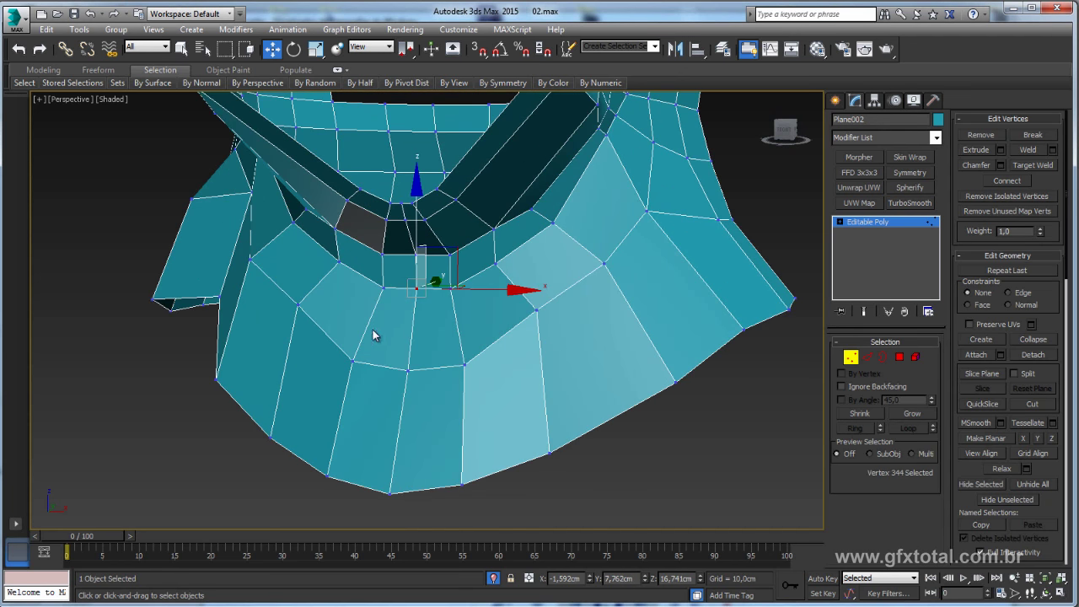
Step: Scale the two chin vertices under the mouth and shift them sideways
{"action": "left_click", "coordinate": [352, 361]}
{"action": "left_click", "coordinate": [464, 362], "text": "ctrl"}
{"action": "key", "text": "e"}
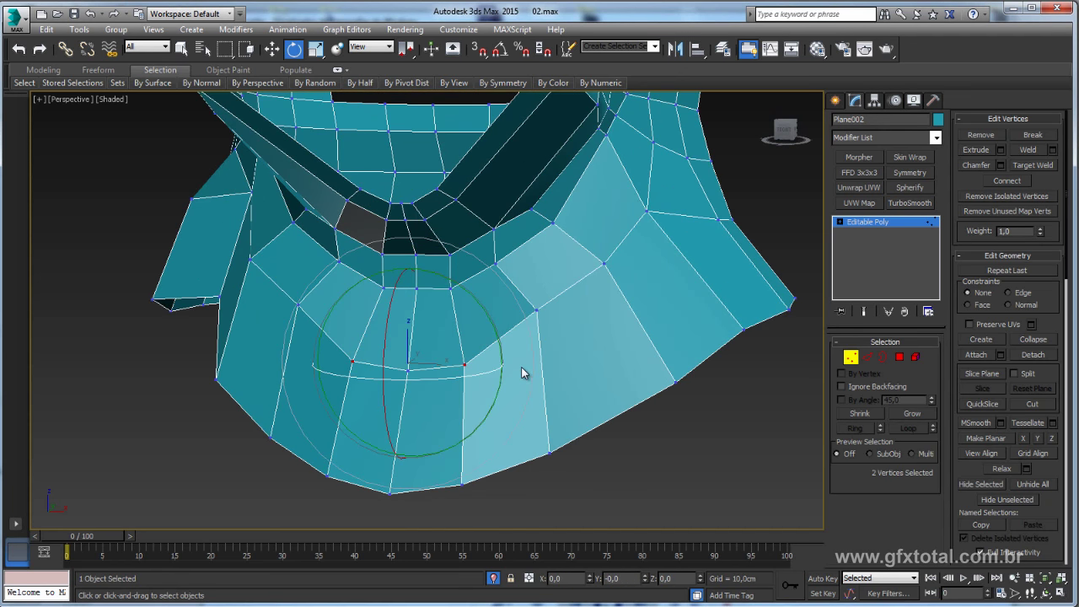
{"action": "key", "text": "r"}
{"action": "middle_click_drag", "start_coordinate": [511, 368], "coordinate": [404, 362], "text": "alt"}
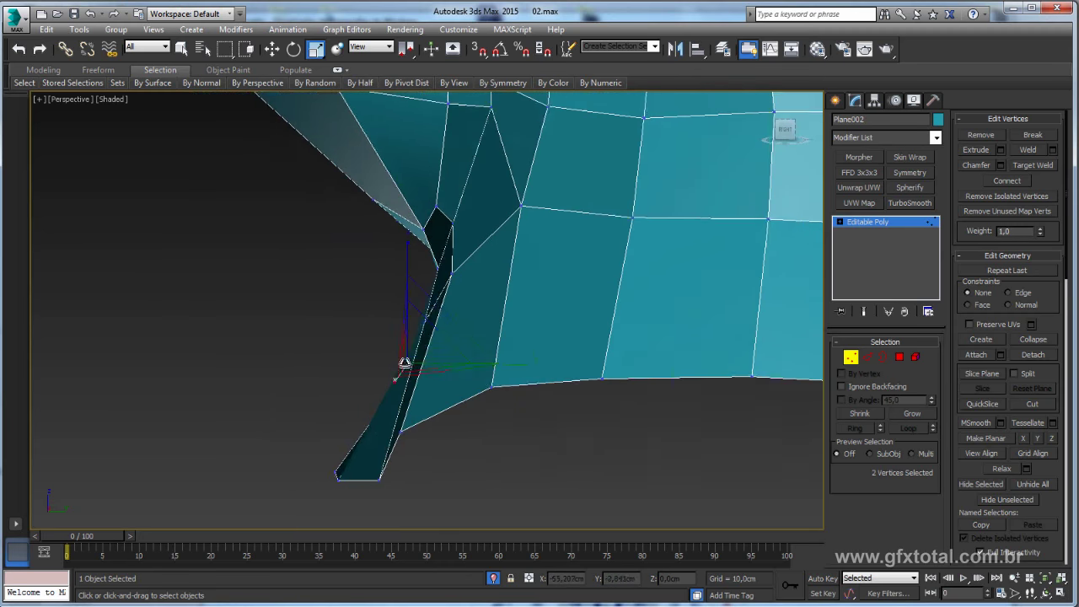
{"action": "key", "text": "w"}
{"action": "left_click_drag", "start_coordinate": [452, 326], "coordinate": [438, 336]}
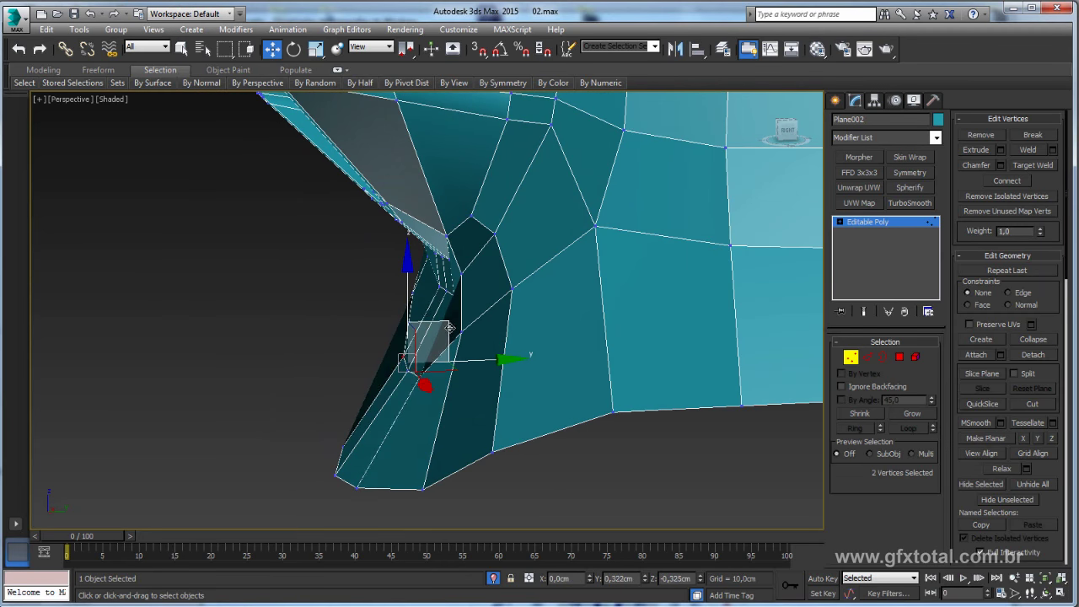
Step: Pull a cheek vertex up and outward and nudge a lower front rim vertex into place
{"action": "left_click", "coordinate": [462, 331]}
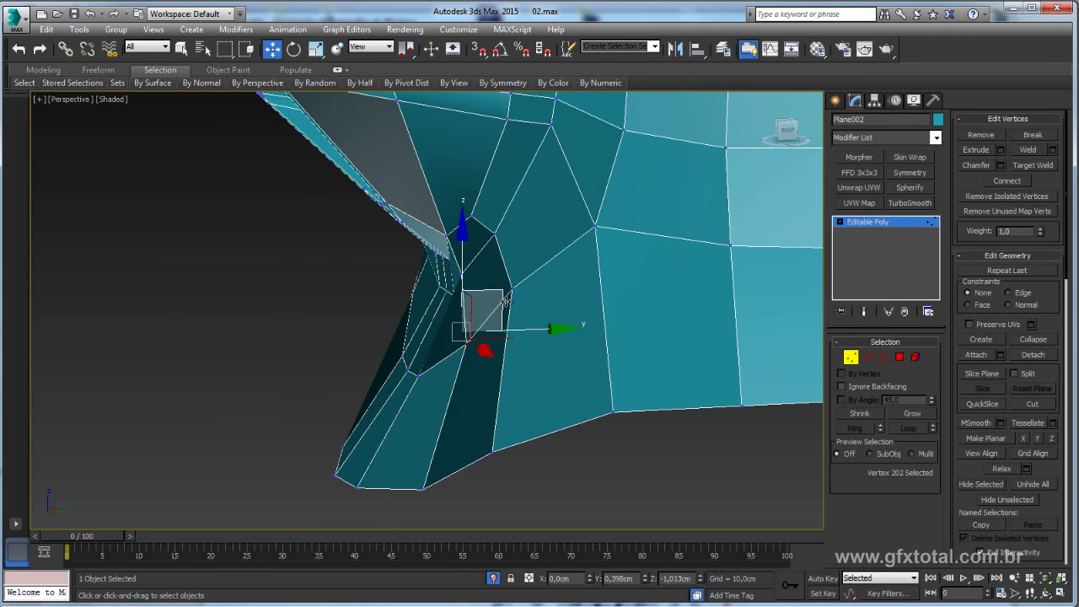
{"action": "left_click", "coordinate": [463, 271]}
{"action": "left_click_drag", "start_coordinate": [502, 236], "coordinate": [536, 196]}
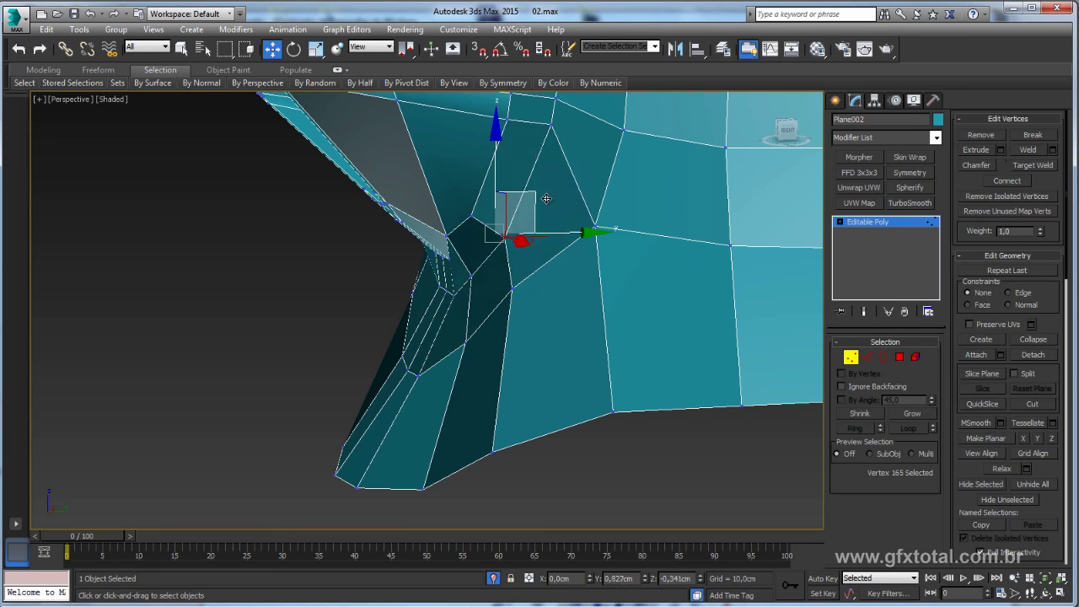
{"action": "mouse_move", "coordinate": [536, 197]}
{"action": "middle_mouse_down", "text": "alt"}
{"action": "mouse_move", "coordinate": [602, 274]}
{"action": "mouse_move", "coordinate": [582, 278]}
{"action": "mouse_move", "coordinate": [607, 241]}
{"action": "middle_mouse_up", "text": "alt"}
{"action": "left_click", "coordinate": [570, 280]}
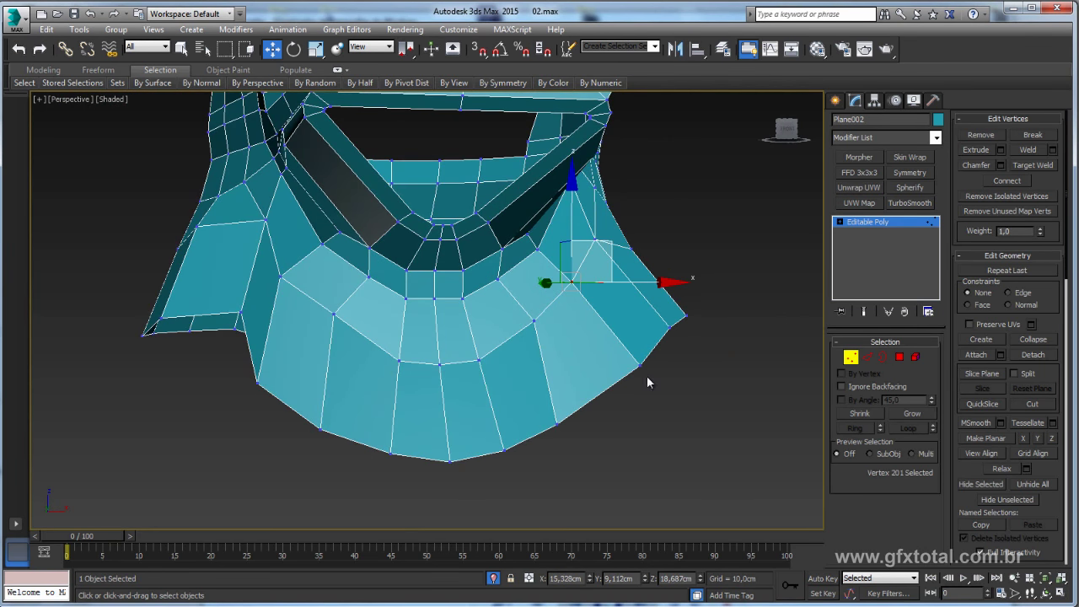
{"action": "left_click_drag", "start_coordinate": [641, 361], "coordinate": [649, 365]}
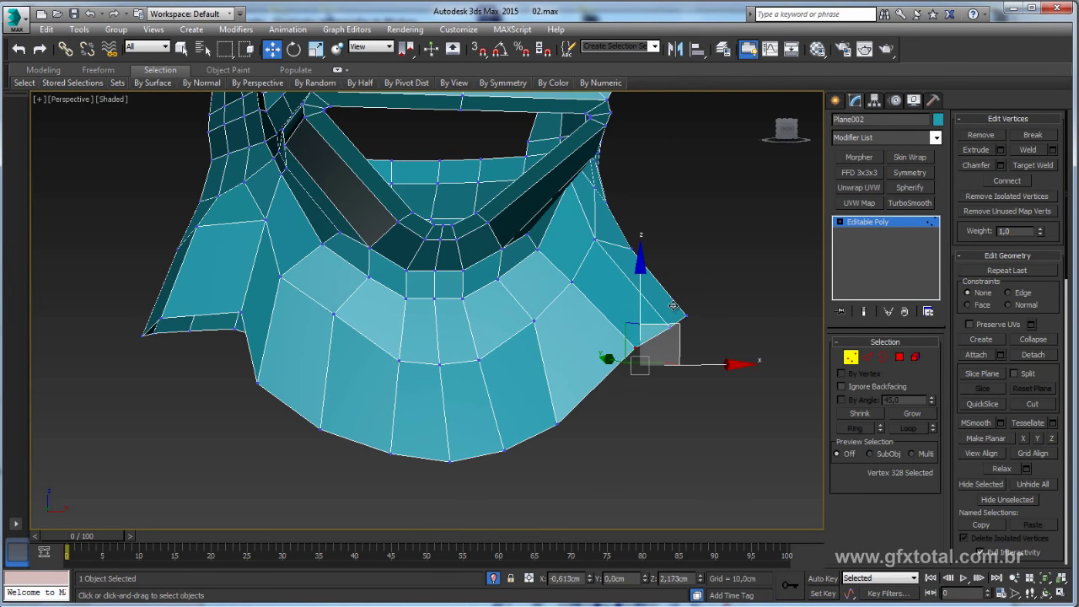
{"action": "left_click_drag", "start_coordinate": [680, 320], "coordinate": [670, 302]}
{"action": "left_click", "coordinate": [563, 421]}
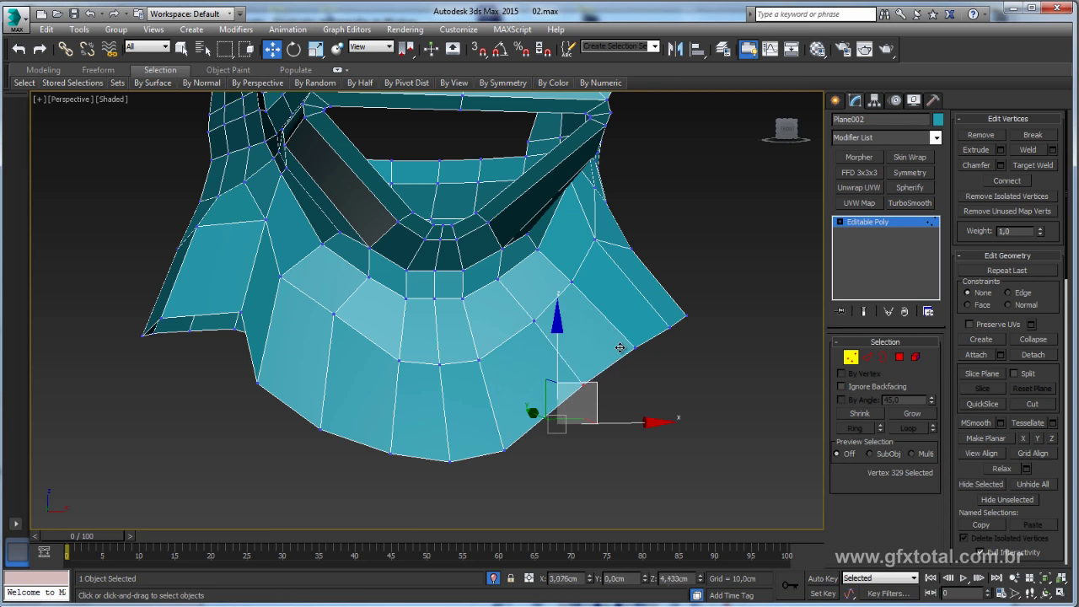
{"action": "middle_click_drag", "start_coordinate": [616, 363], "coordinate": [931, 217], "text": "alt"}
Step: In Edge mode, select the vertical edge loop down the helmet's centre to check it
{"action": "left_click", "coordinate": [914, 221]}
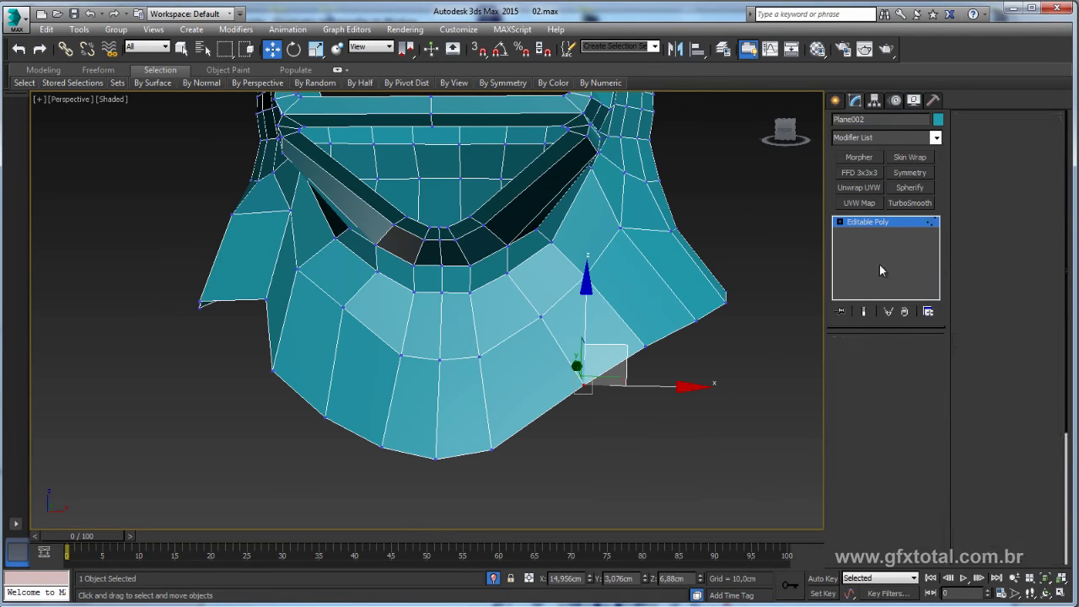
{"action": "left_click", "coordinate": [867, 356]}
{"action": "double_click", "coordinate": [439, 391]}
{"action": "left_click", "coordinate": [439, 391]}
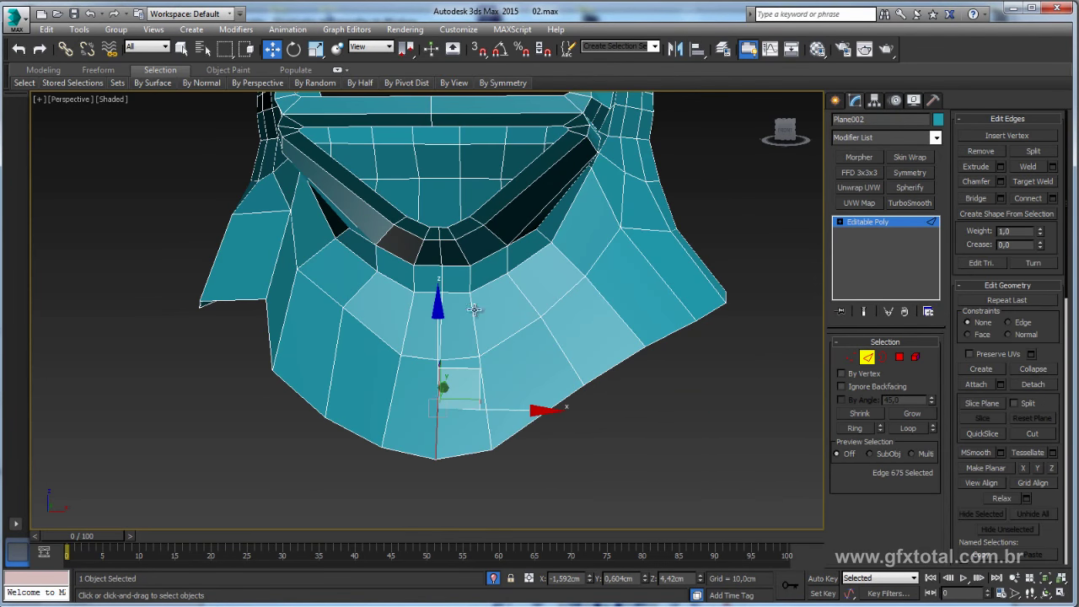
{"action": "double_click", "coordinate": [439, 411]}
Step: Apply a Symmetry modifier across X and collapse the full head to Editable Poly
{"action": "scroll", "coordinate": [477, 363], "scroll_direction": "down", "scroll_amount": 5}
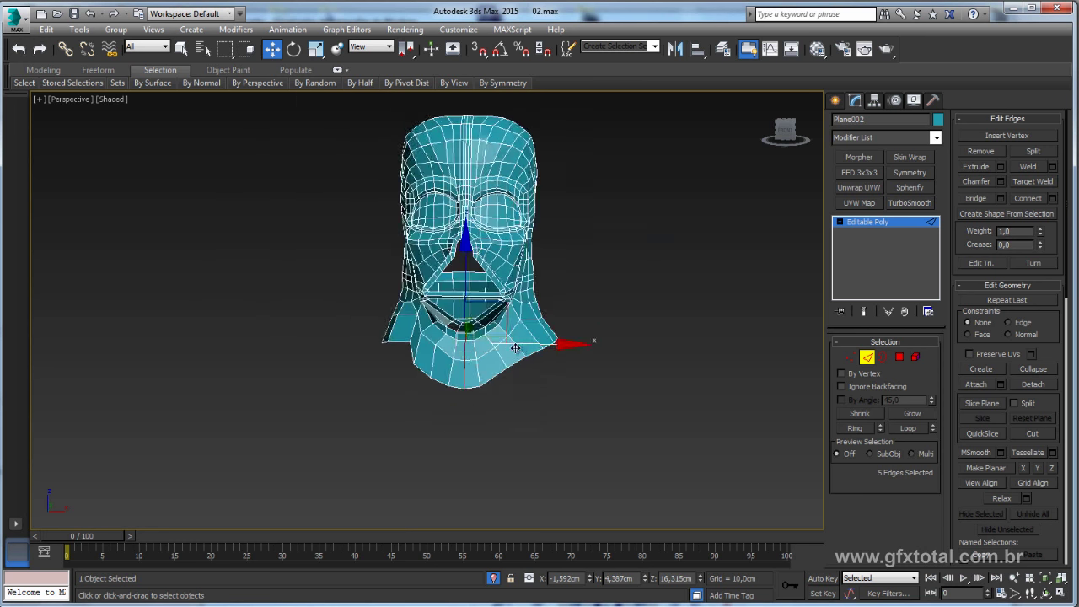
{"action": "scroll", "coordinate": [514, 363], "scroll_direction": "down", "scroll_amount": 3}
{"action": "left_click", "coordinate": [909, 173]}
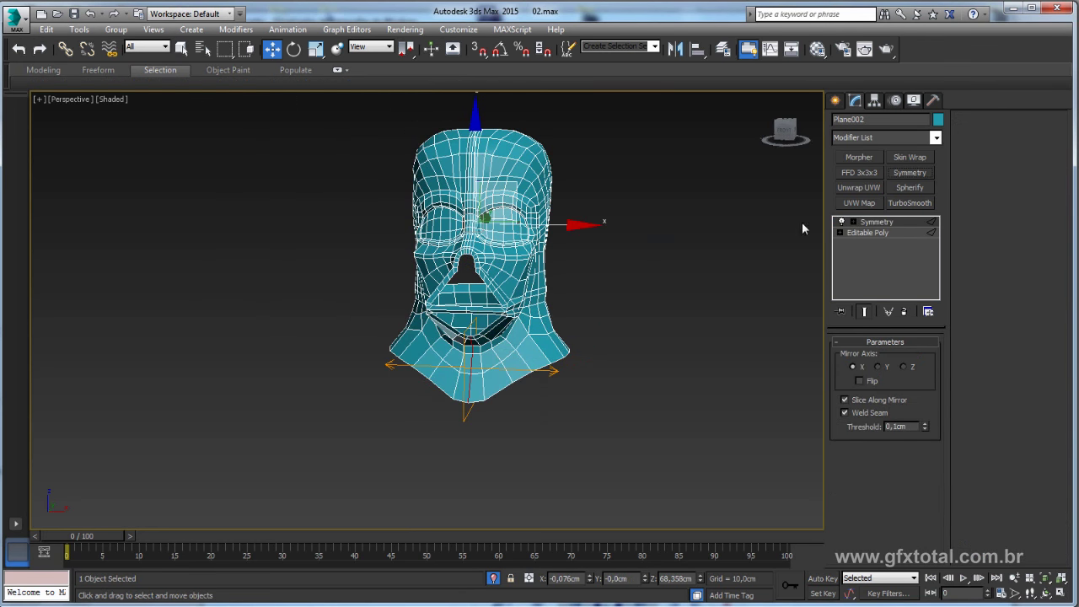
{"action": "mouse_move", "coordinate": [590, 336]}
{"action": "middle_mouse_down", "text": "alt"}
{"action": "mouse_move", "coordinate": [535, 385]}
{"action": "mouse_move", "coordinate": [340, 313]}
{"action": "mouse_move", "coordinate": [554, 306]}
{"action": "mouse_move", "coordinate": [634, 242]}
{"action": "mouse_move", "coordinate": [554, 334]}
{"action": "middle_mouse_up", "text": "alt"}
{"action": "right_click", "coordinate": [490, 264]}
{"action": "mouse_move", "coordinate": [539, 401]}
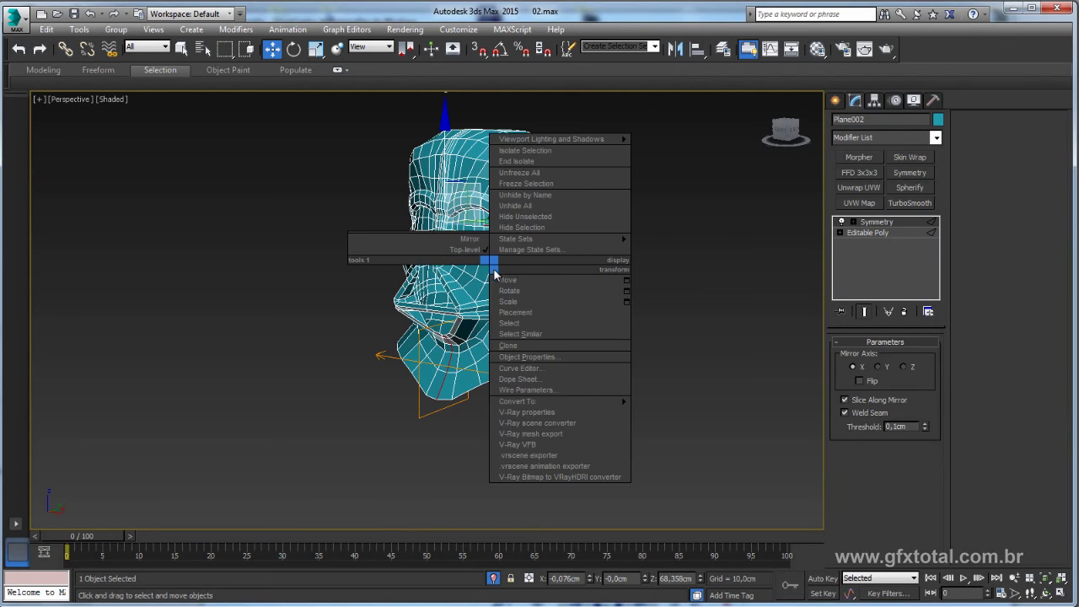
{"action": "left_click", "coordinate": [677, 410]}
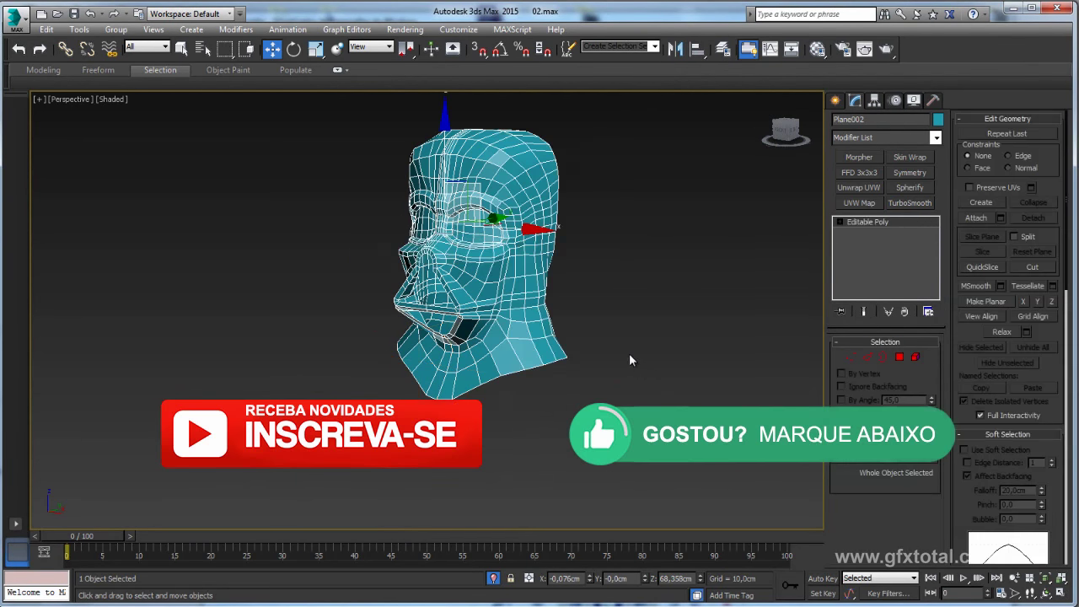
{"action": "left_click", "coordinate": [629, 353]}
{"action": "mouse_move", "coordinate": [629, 353]}
{"action": "middle_mouse_down", "text": "alt"}
{"action": "mouse_move", "coordinate": [529, 394]}
{"action": "mouse_move", "coordinate": [514, 361]}
{"action": "middle_mouse_up", "text": "alt"}
{"action": "scroll", "coordinate": [514, 361], "scroll_direction": "up", "scroll_amount": 3}
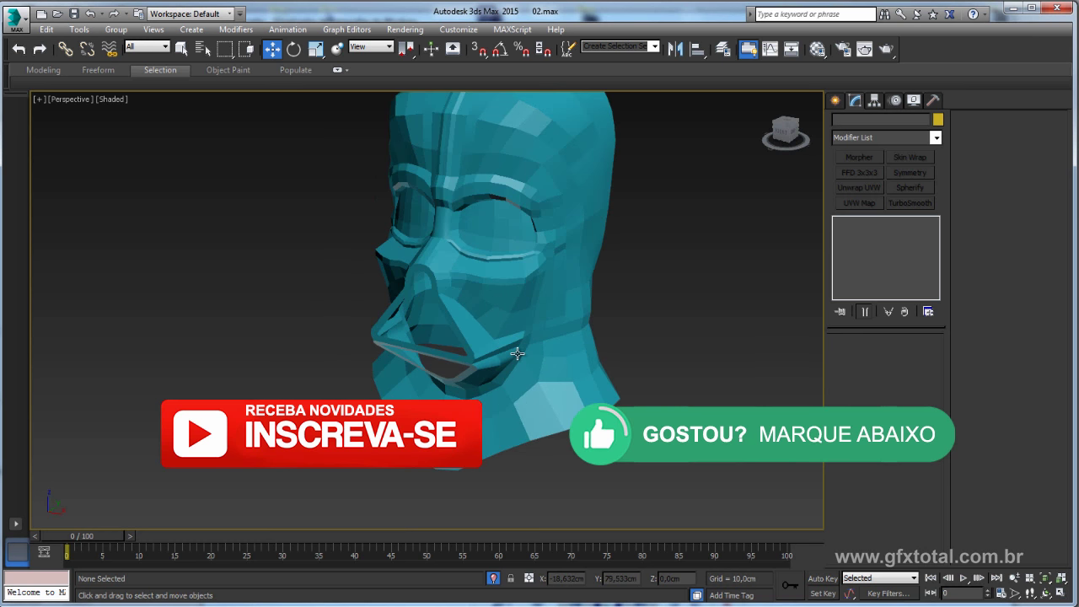